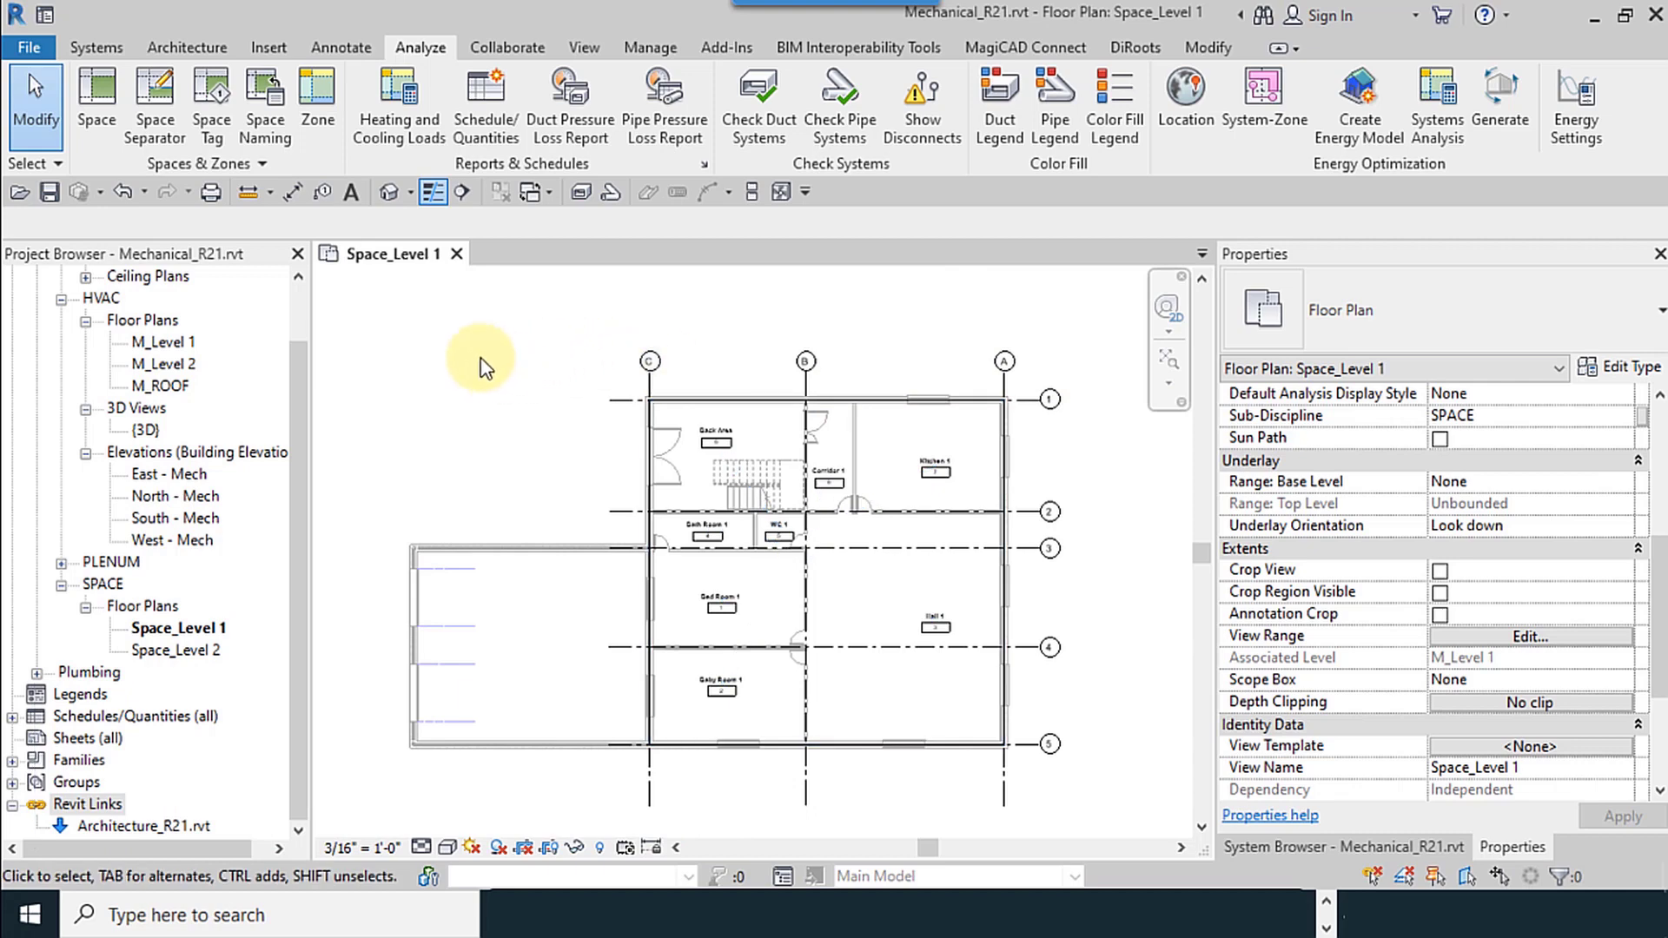
Open the Heating and Cooling Loads settings and orbit the analytical model preview to inspect the building spaces.
click(399, 128)
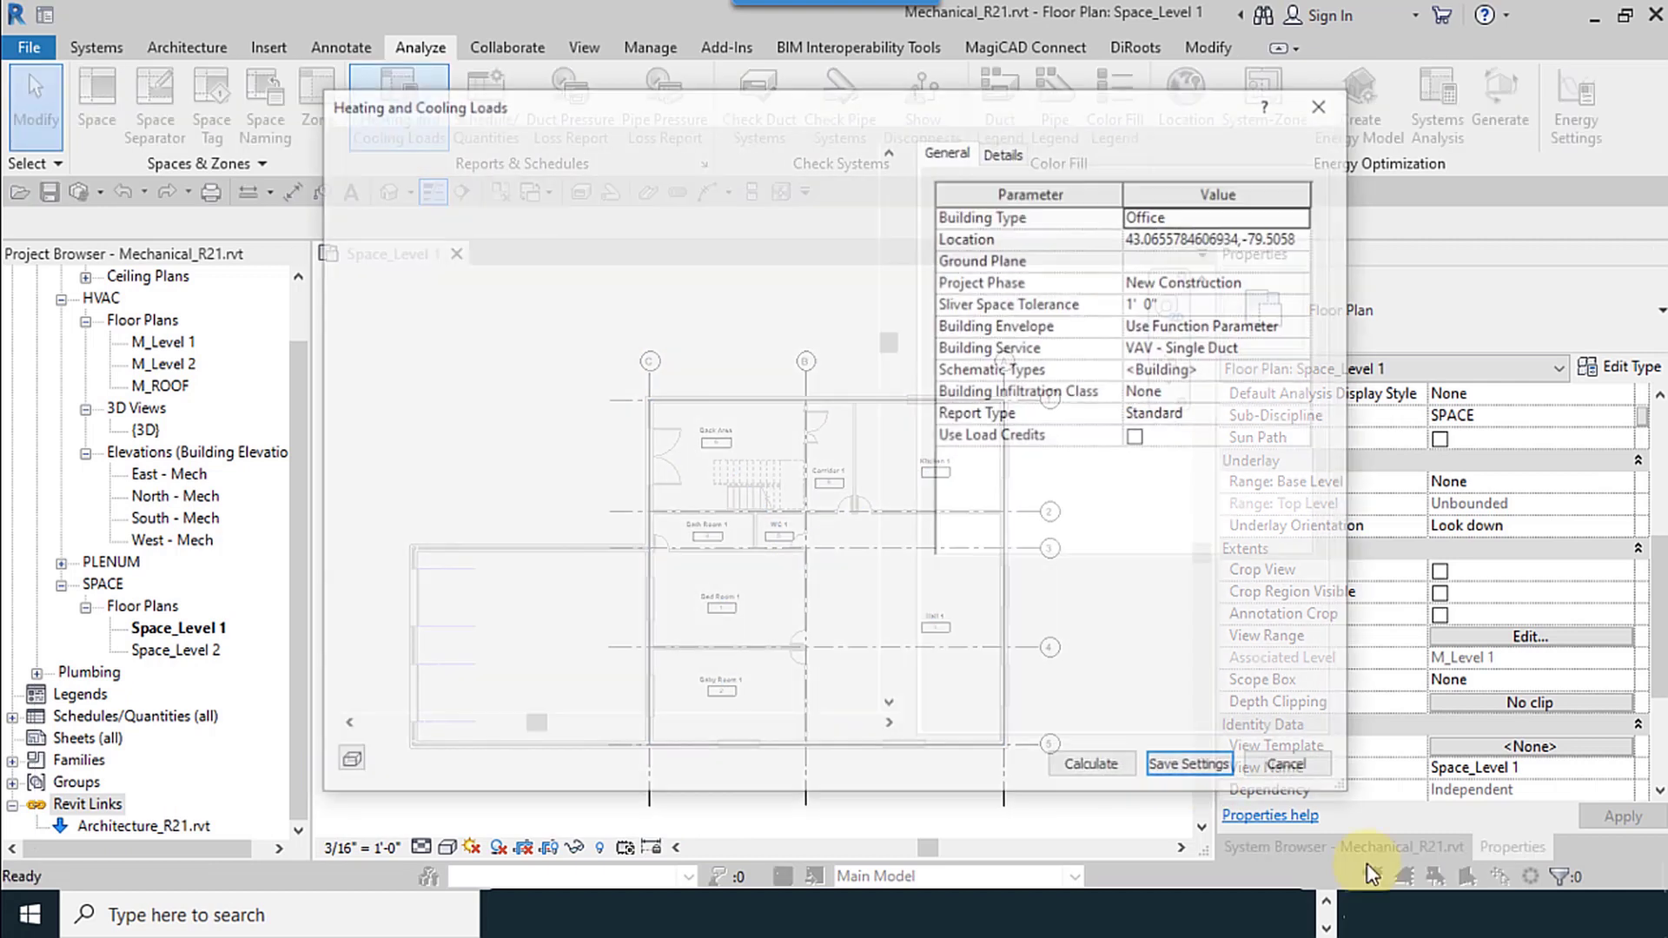
drag(895, 104, 913, 101)
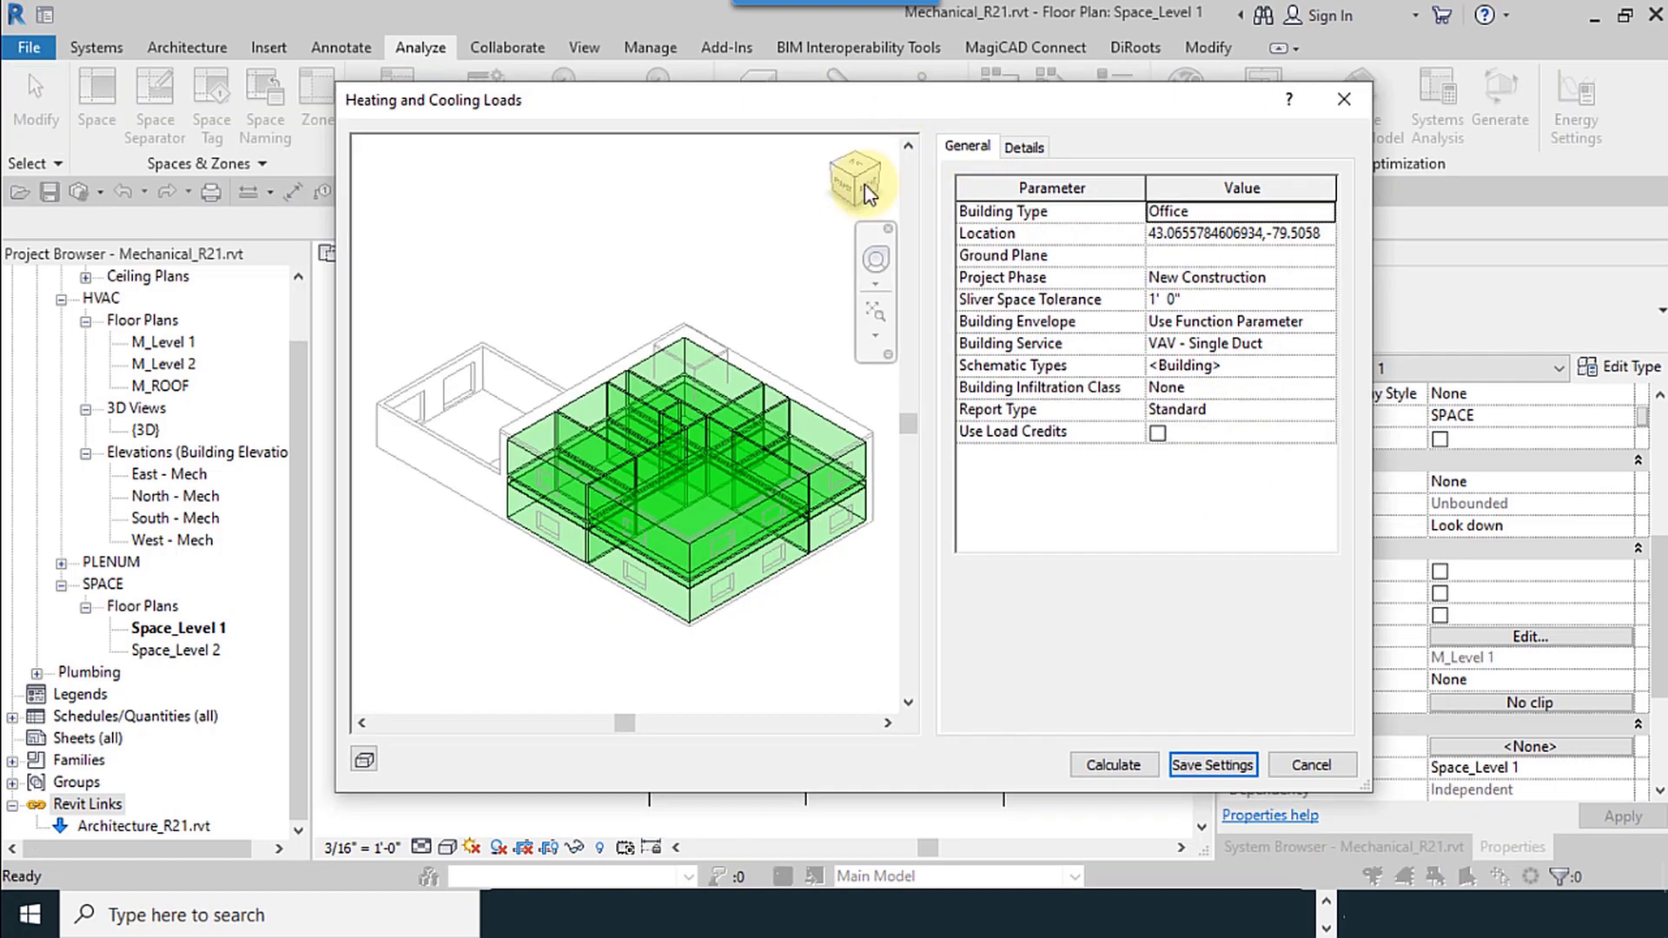
shift+middle_drag(514, 512, 734, 511)
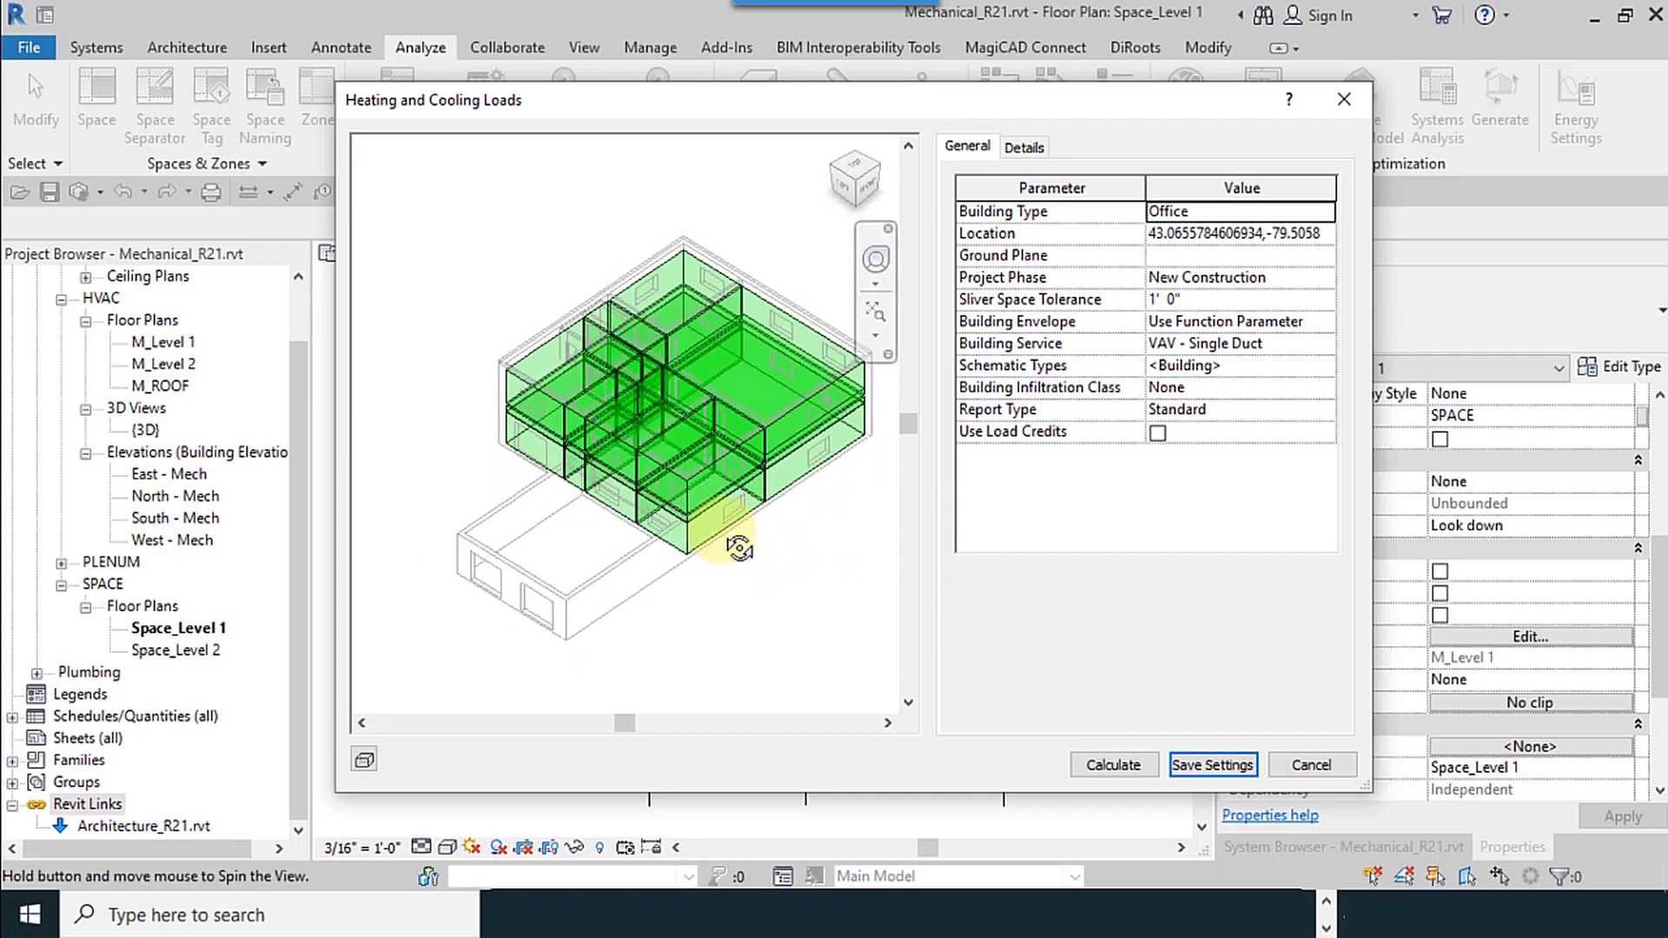
scroll(774, 421, up, 3)
scroll(783, 461, down, 3)
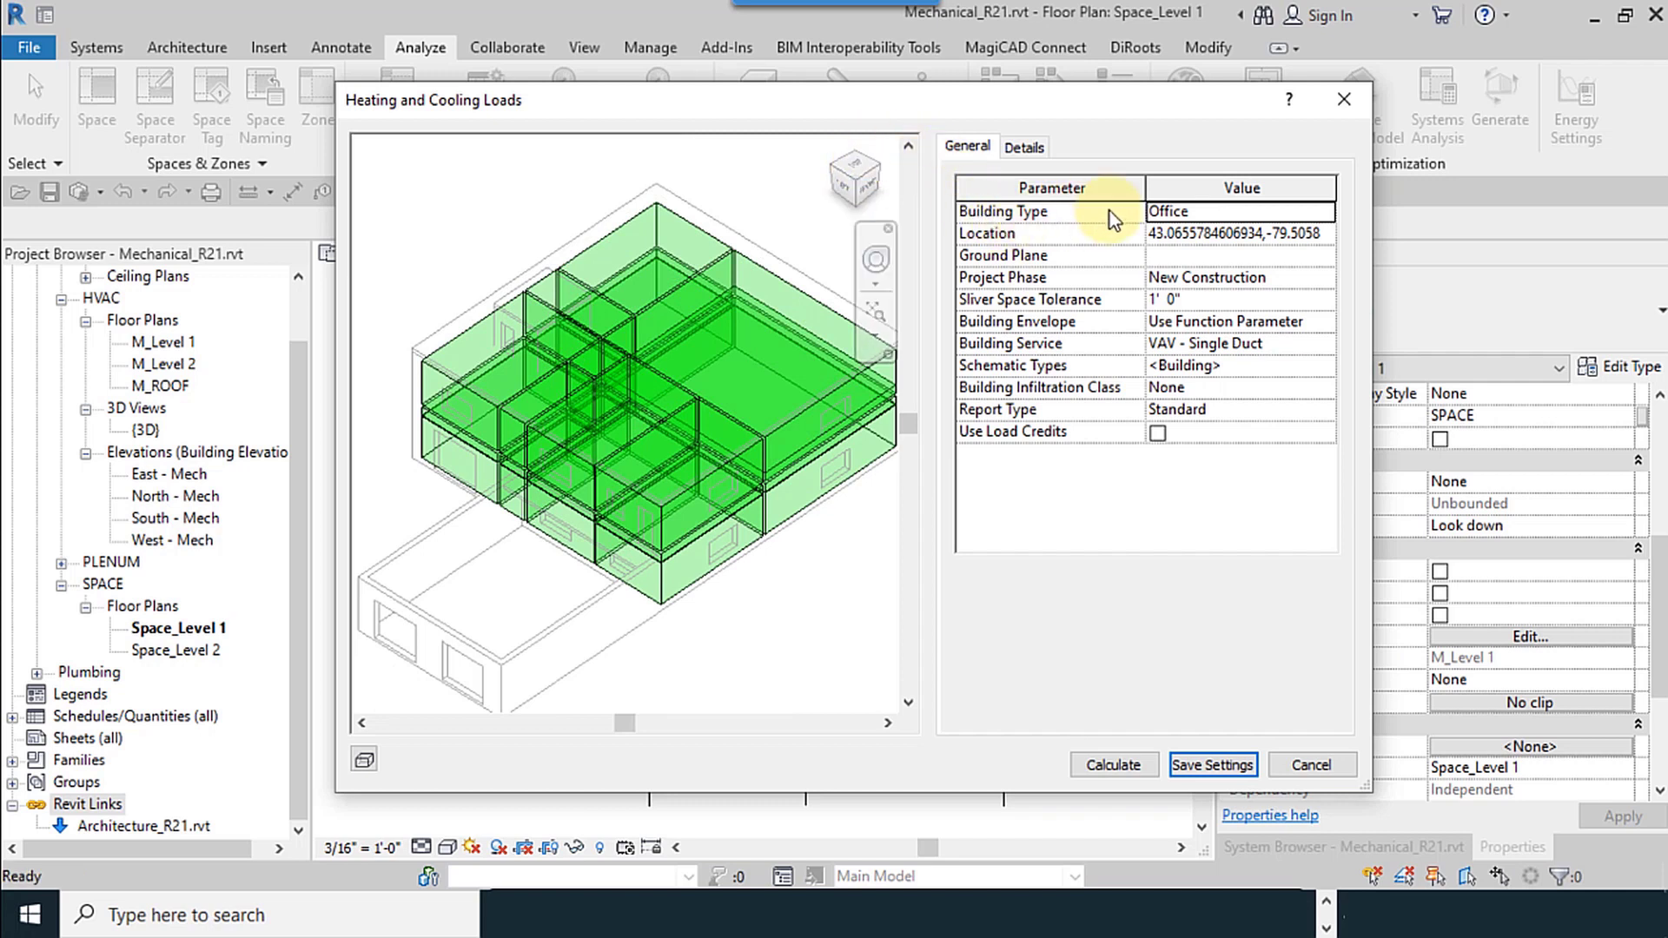
Review the available building types and the project's location definition in the Heating and Cooling Loads settings.
click(1238, 211)
click(1324, 212)
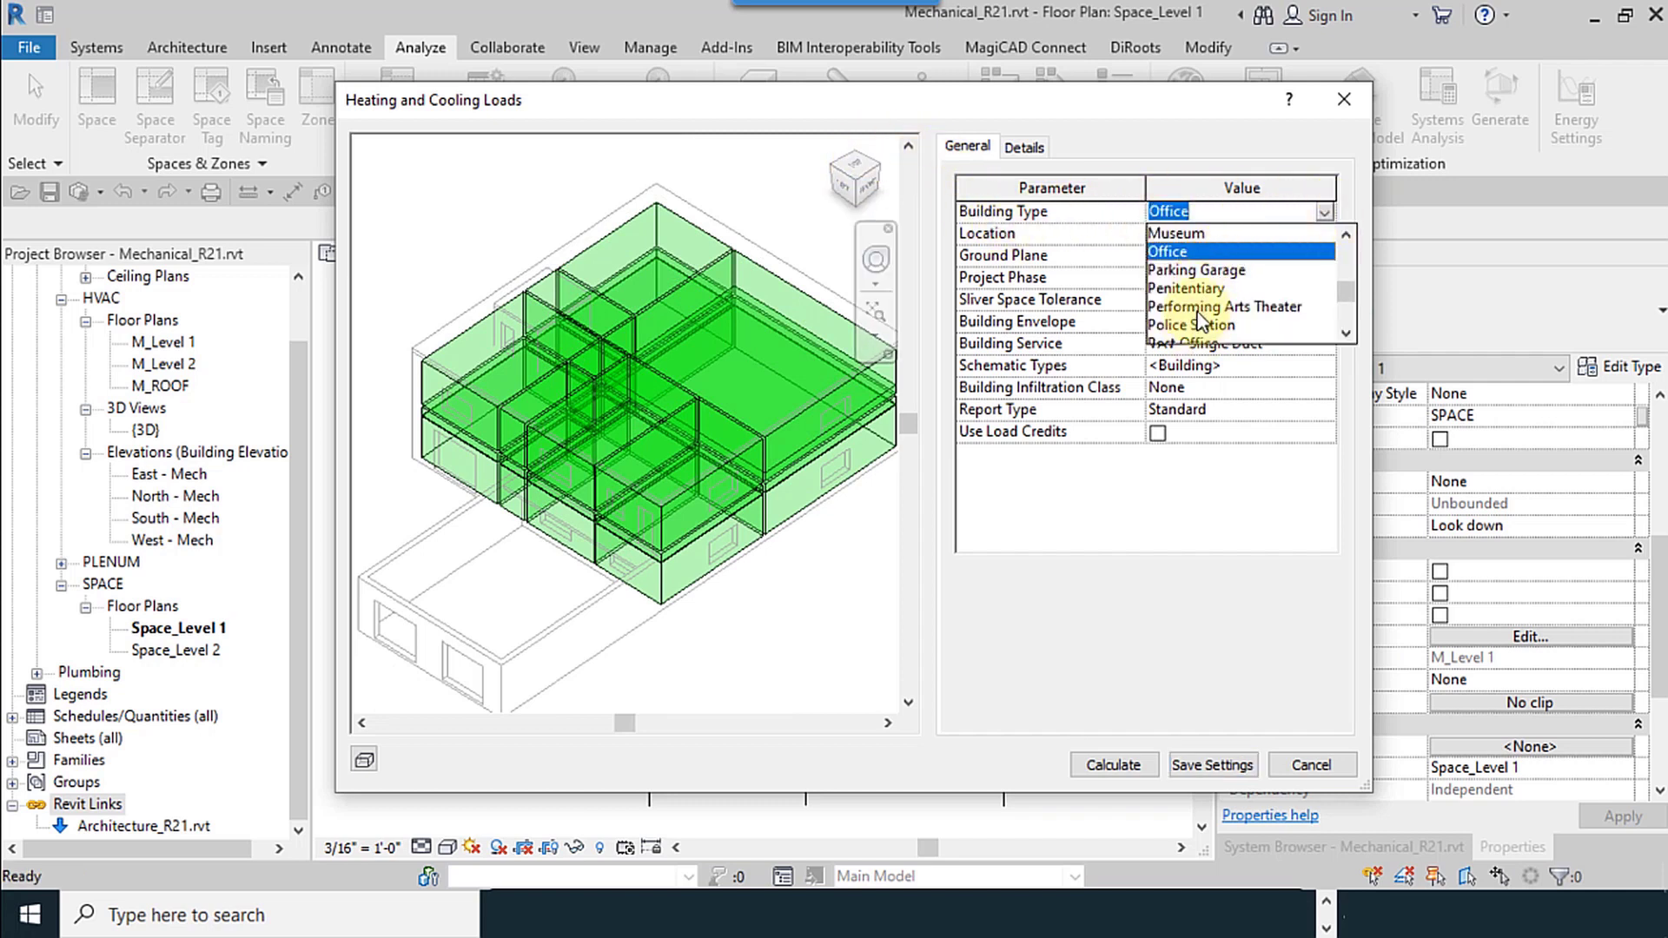
scroll(1225, 290, down, 1)
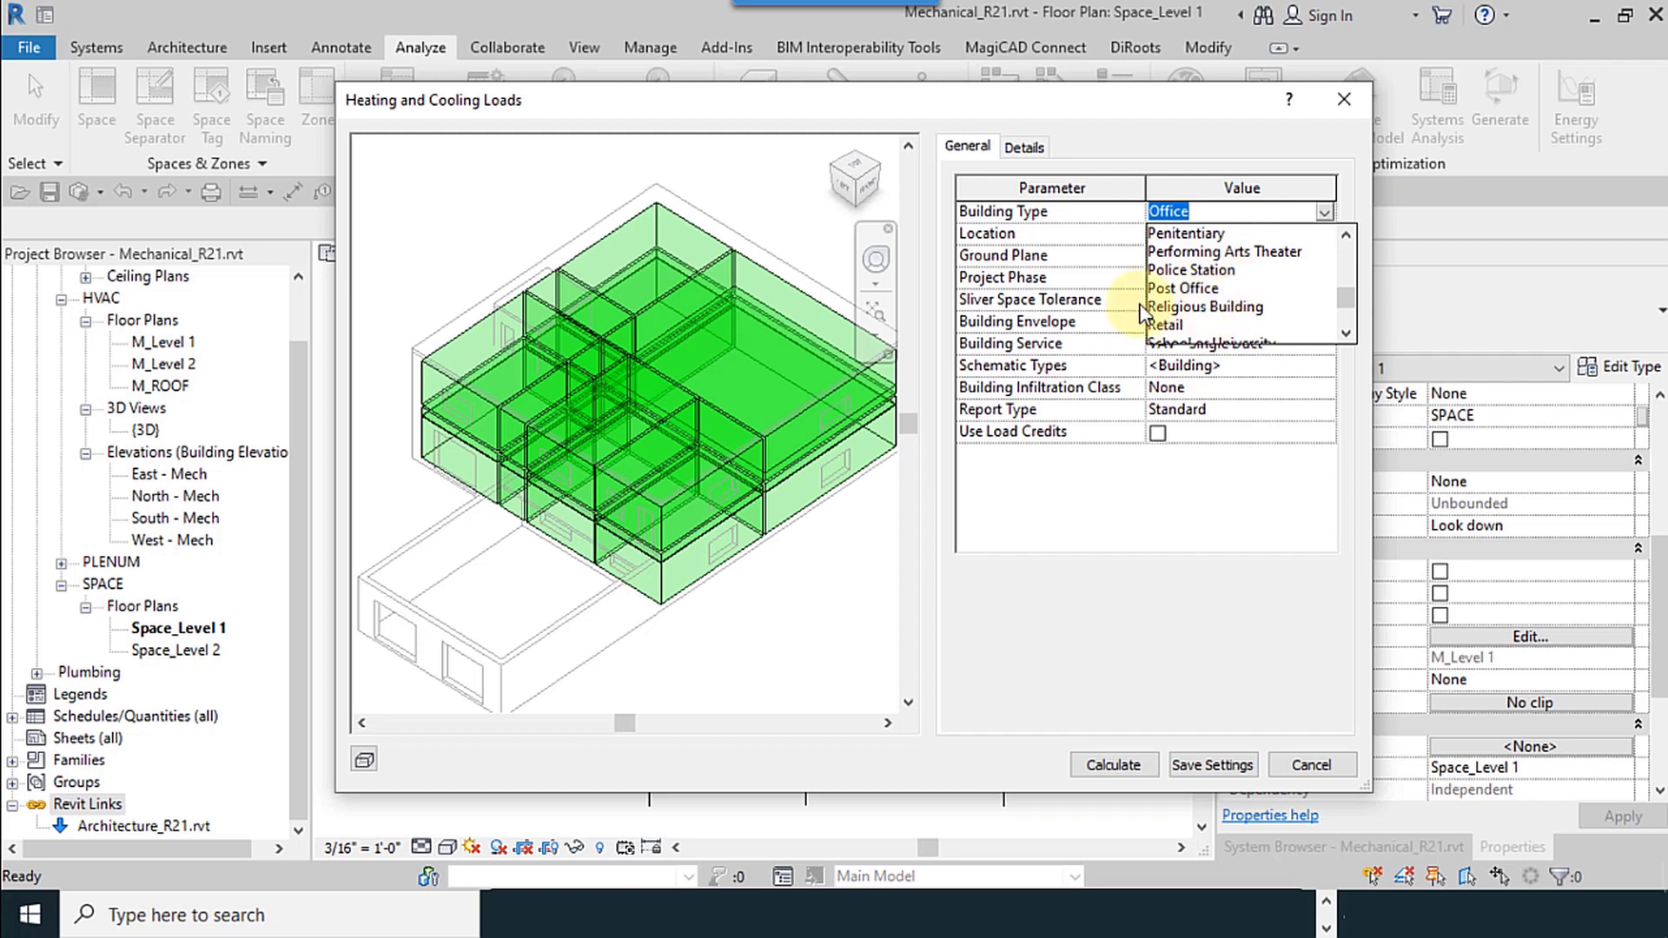
click(1136, 142)
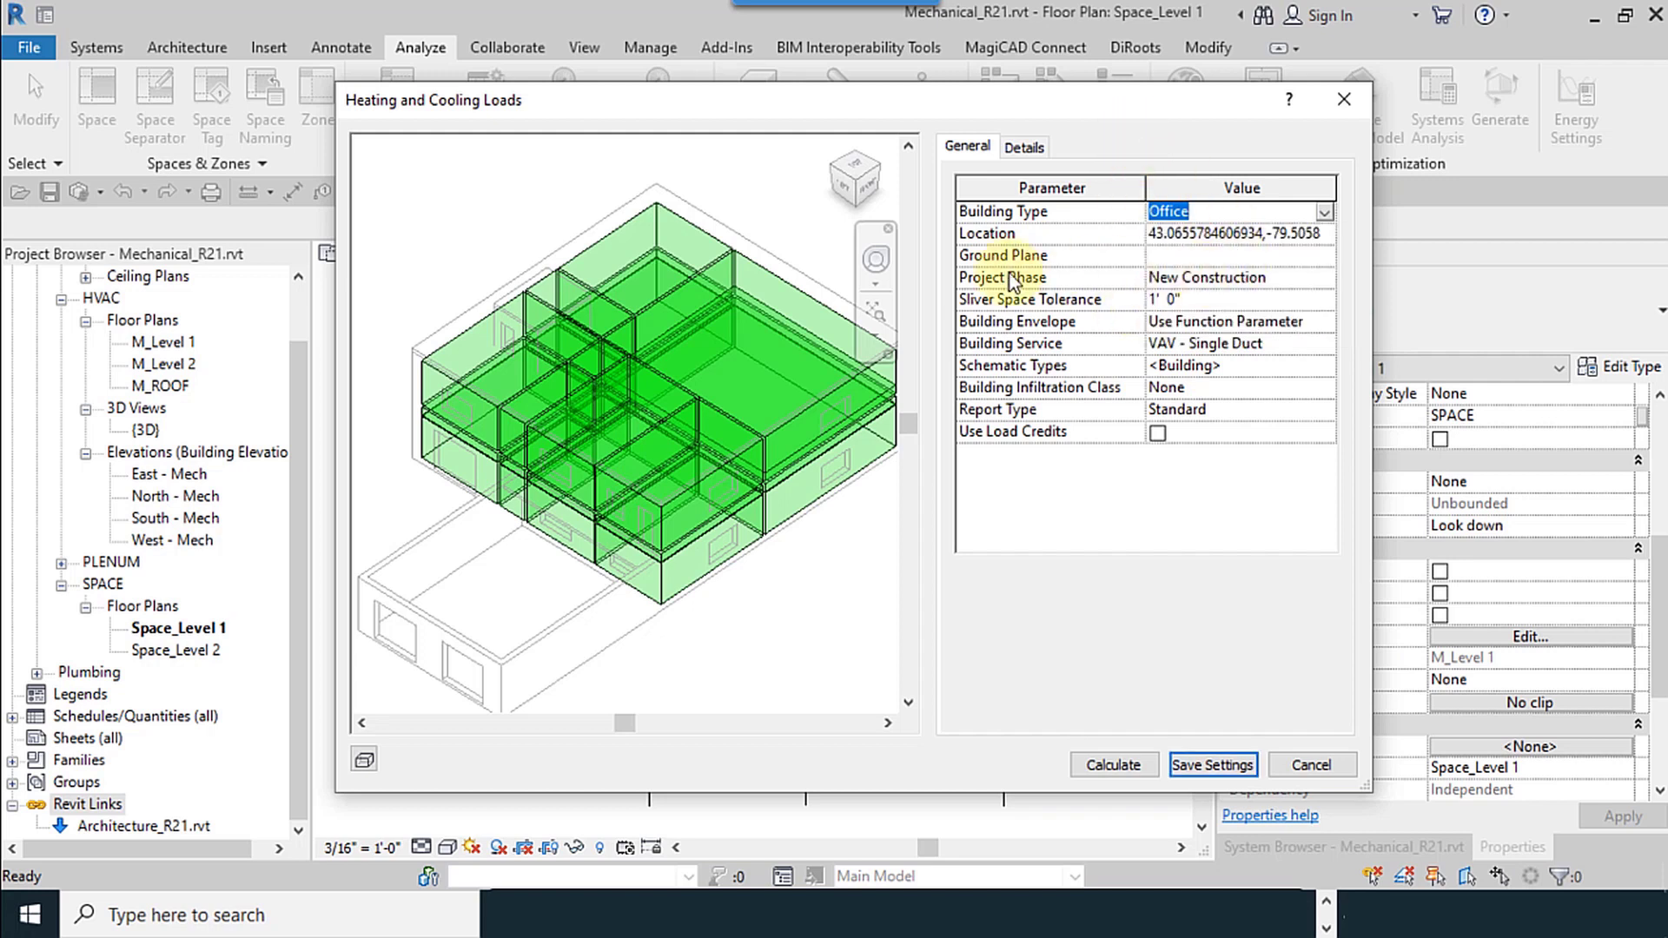
click(1267, 233)
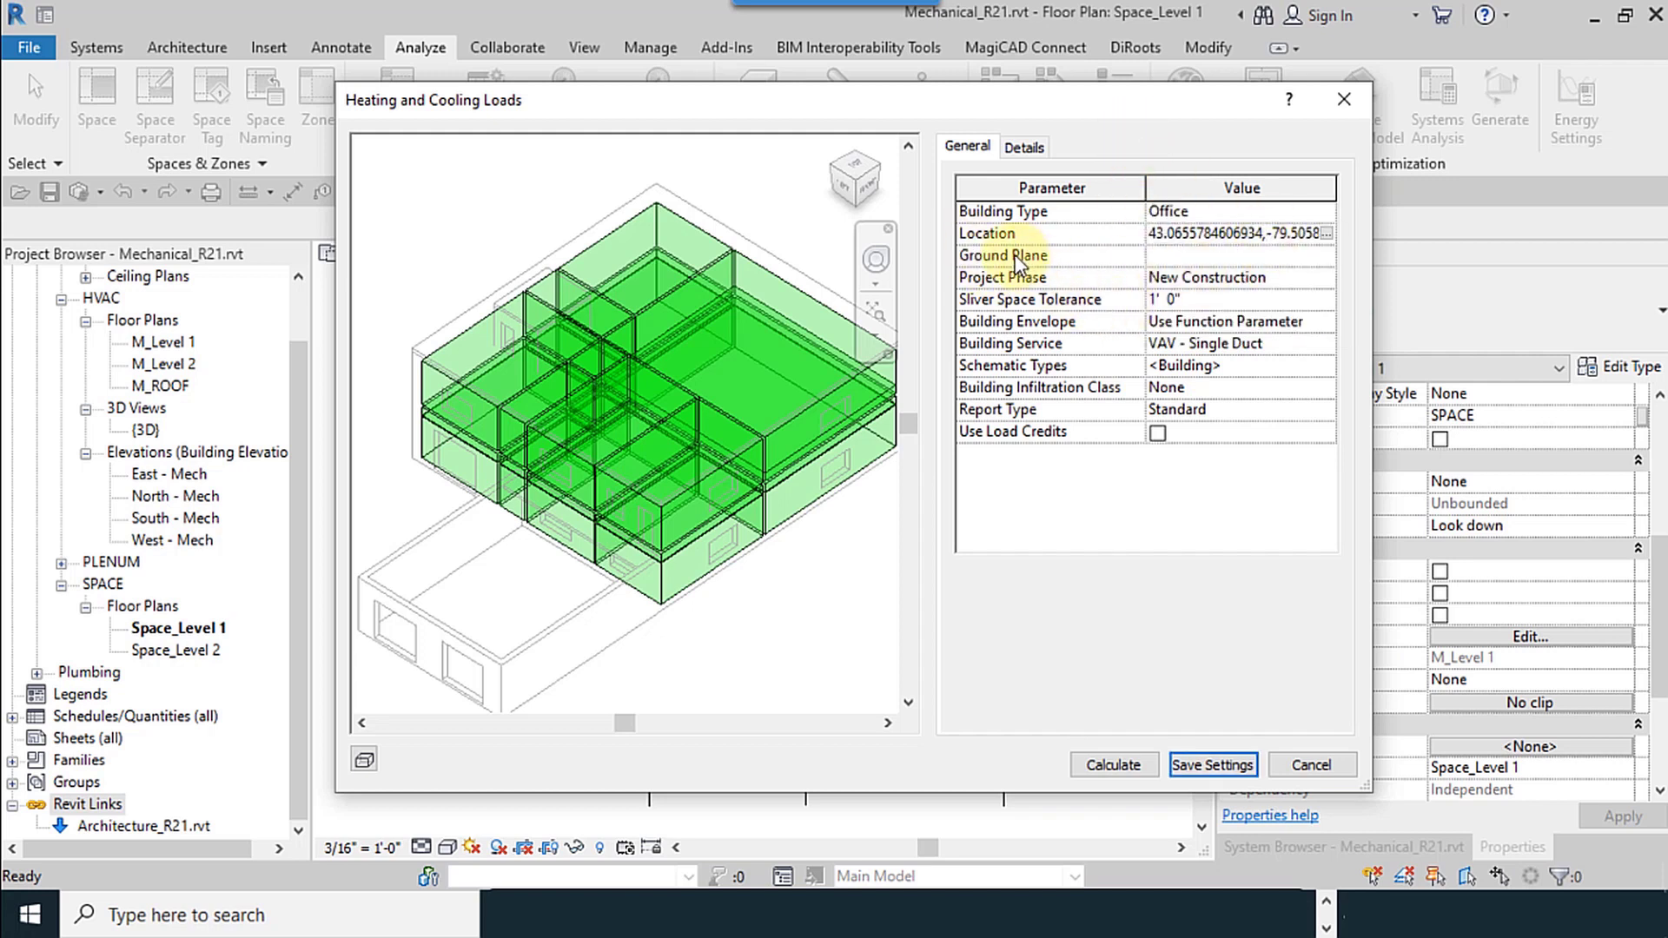
click(1318, 234)
click(1327, 234)
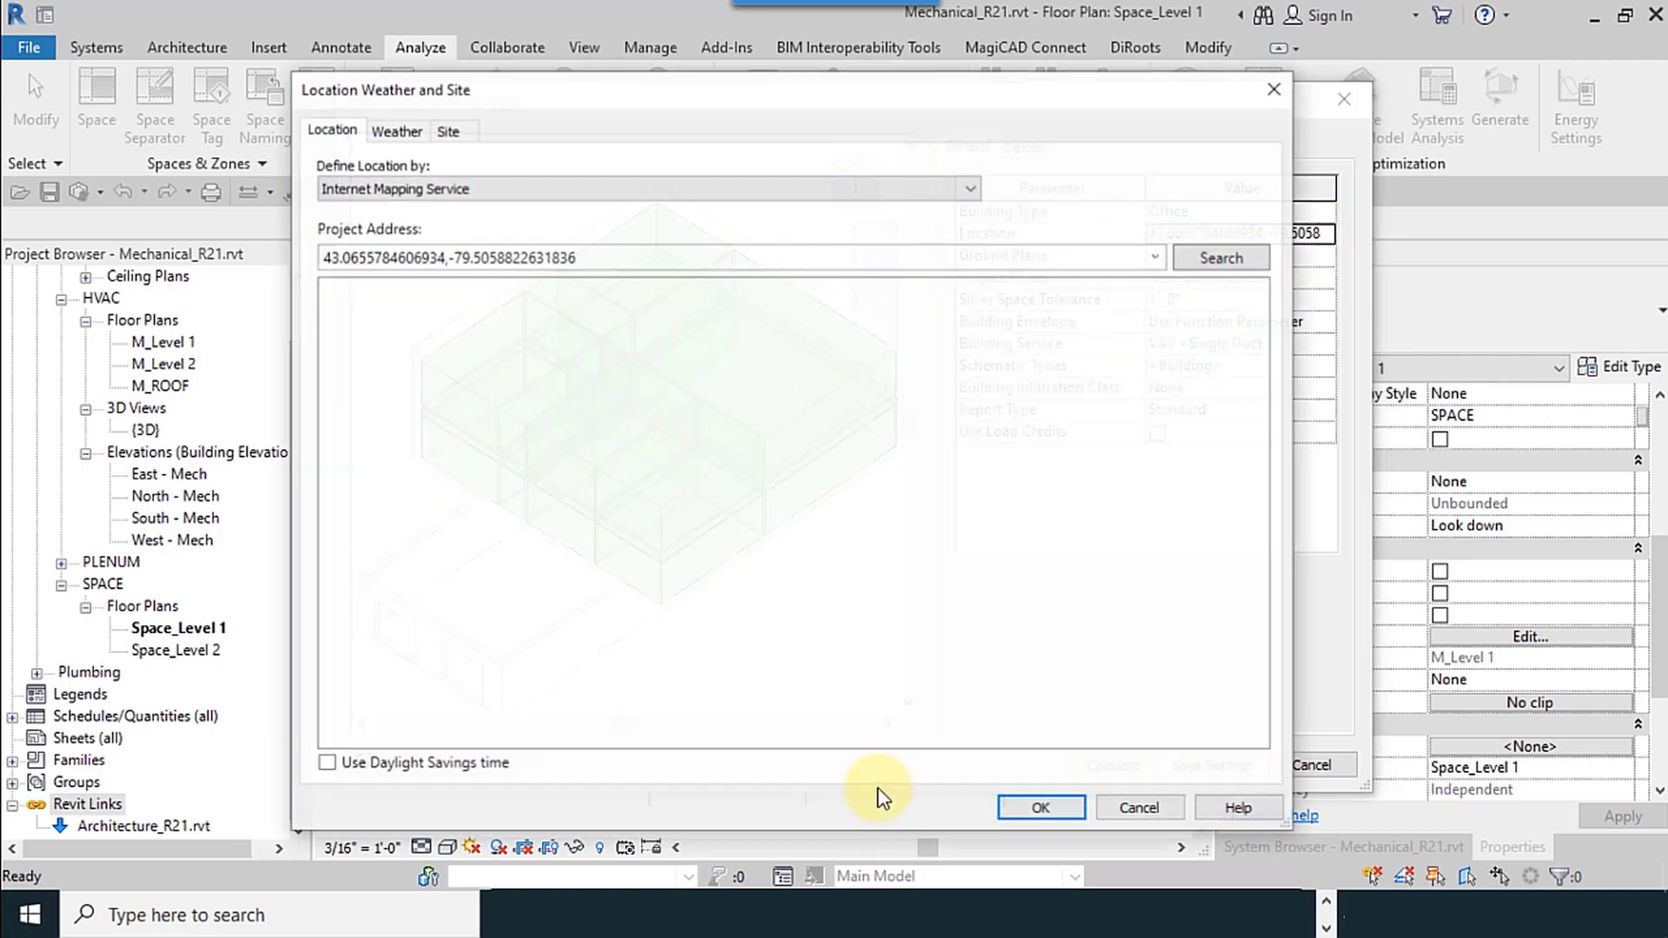
click(1134, 807)
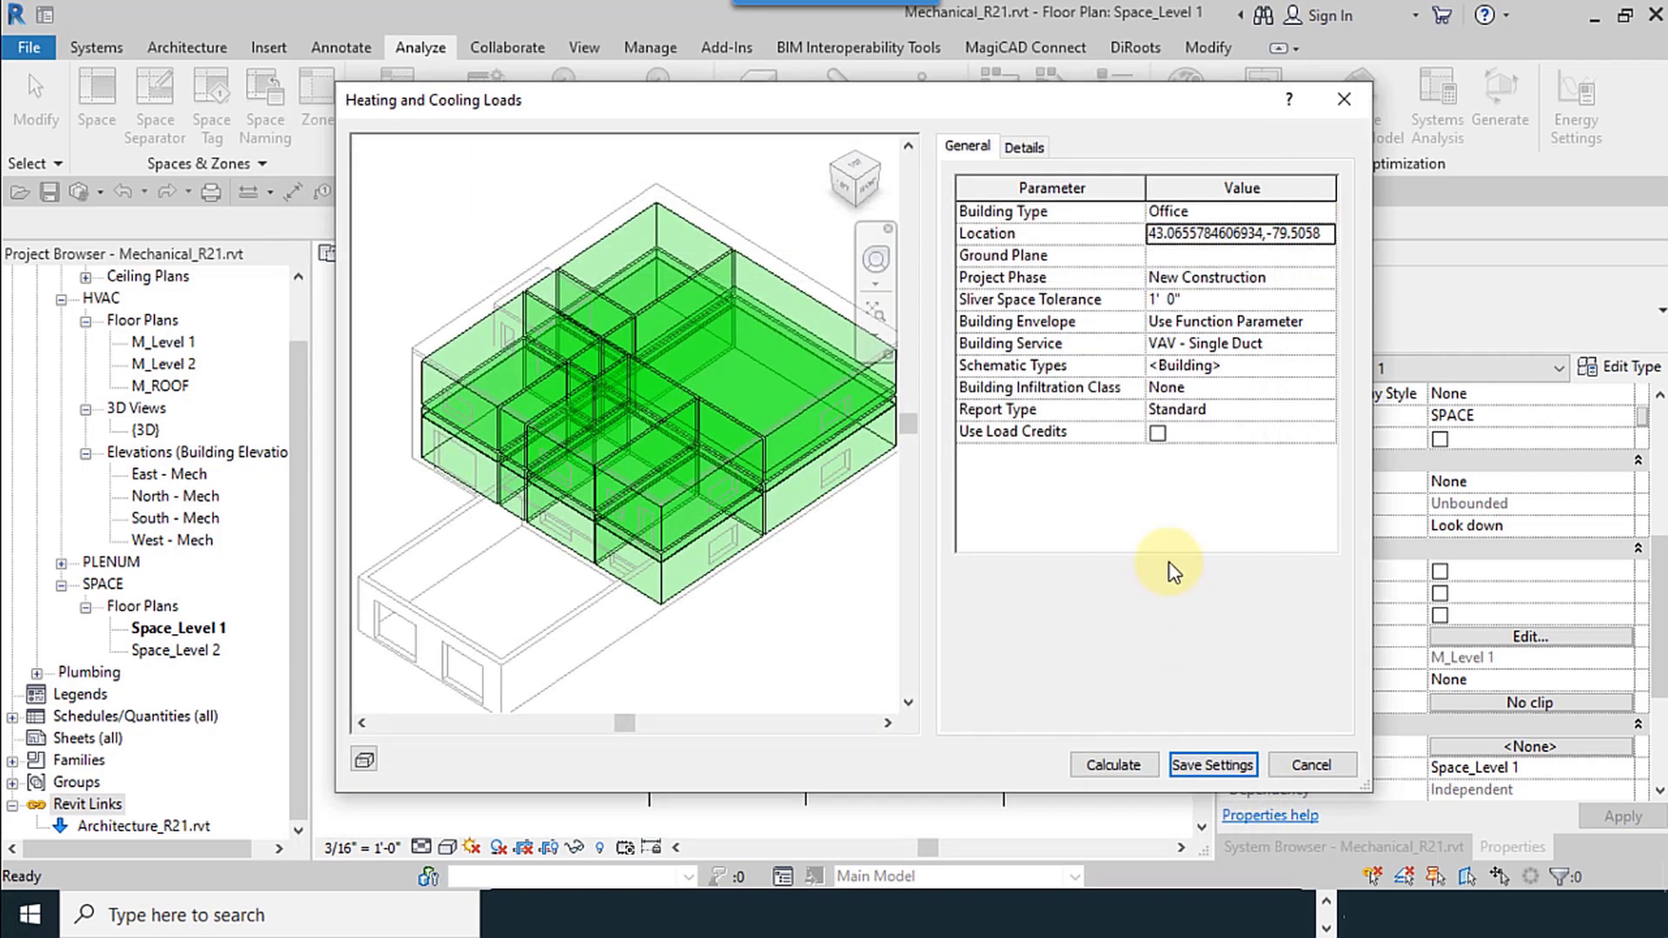
Set the ground plane to M_Level 1 and the project phase to New Construction.
click(1294, 258)
click(1324, 257)
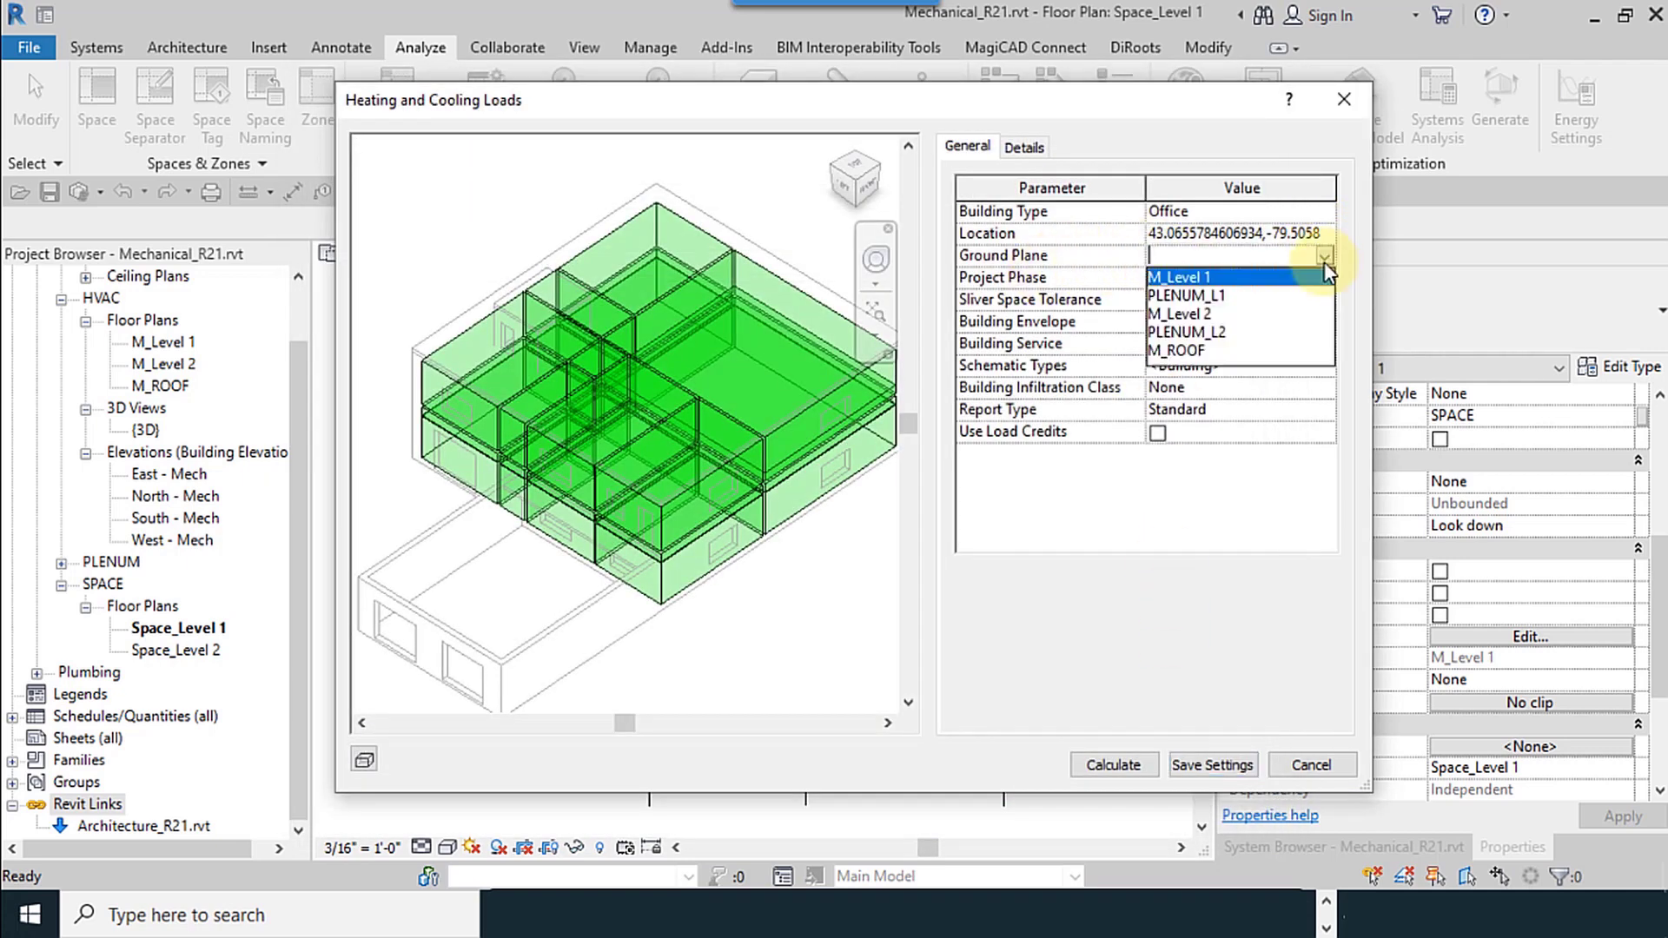
click(1199, 278)
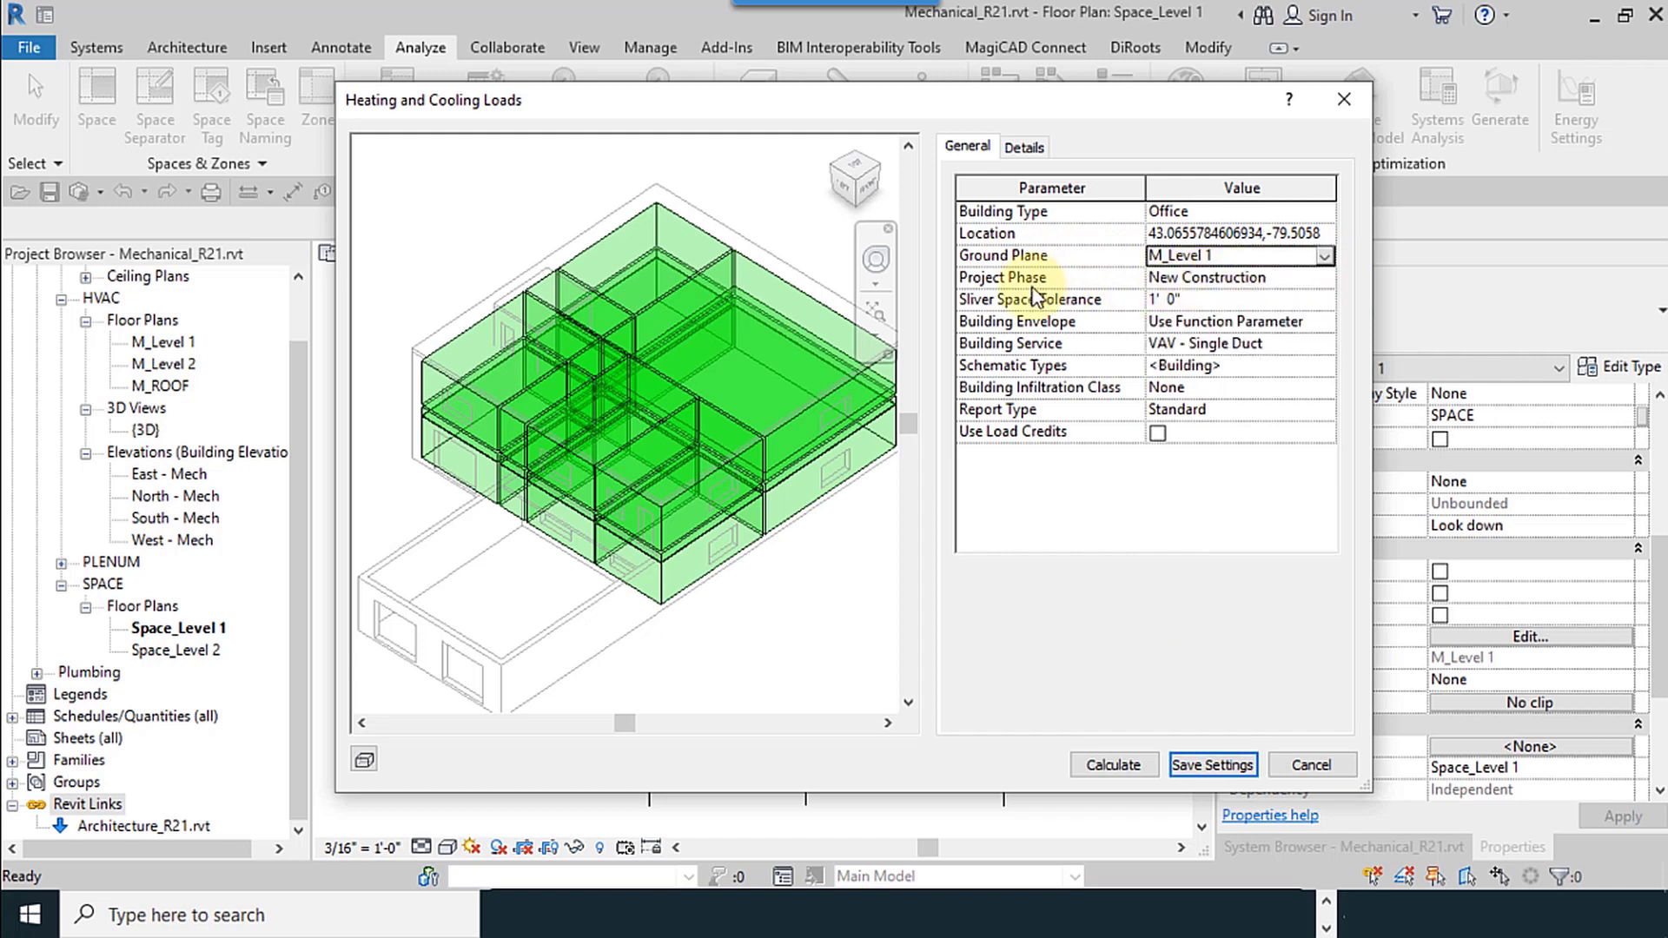
click(1314, 277)
click(1324, 276)
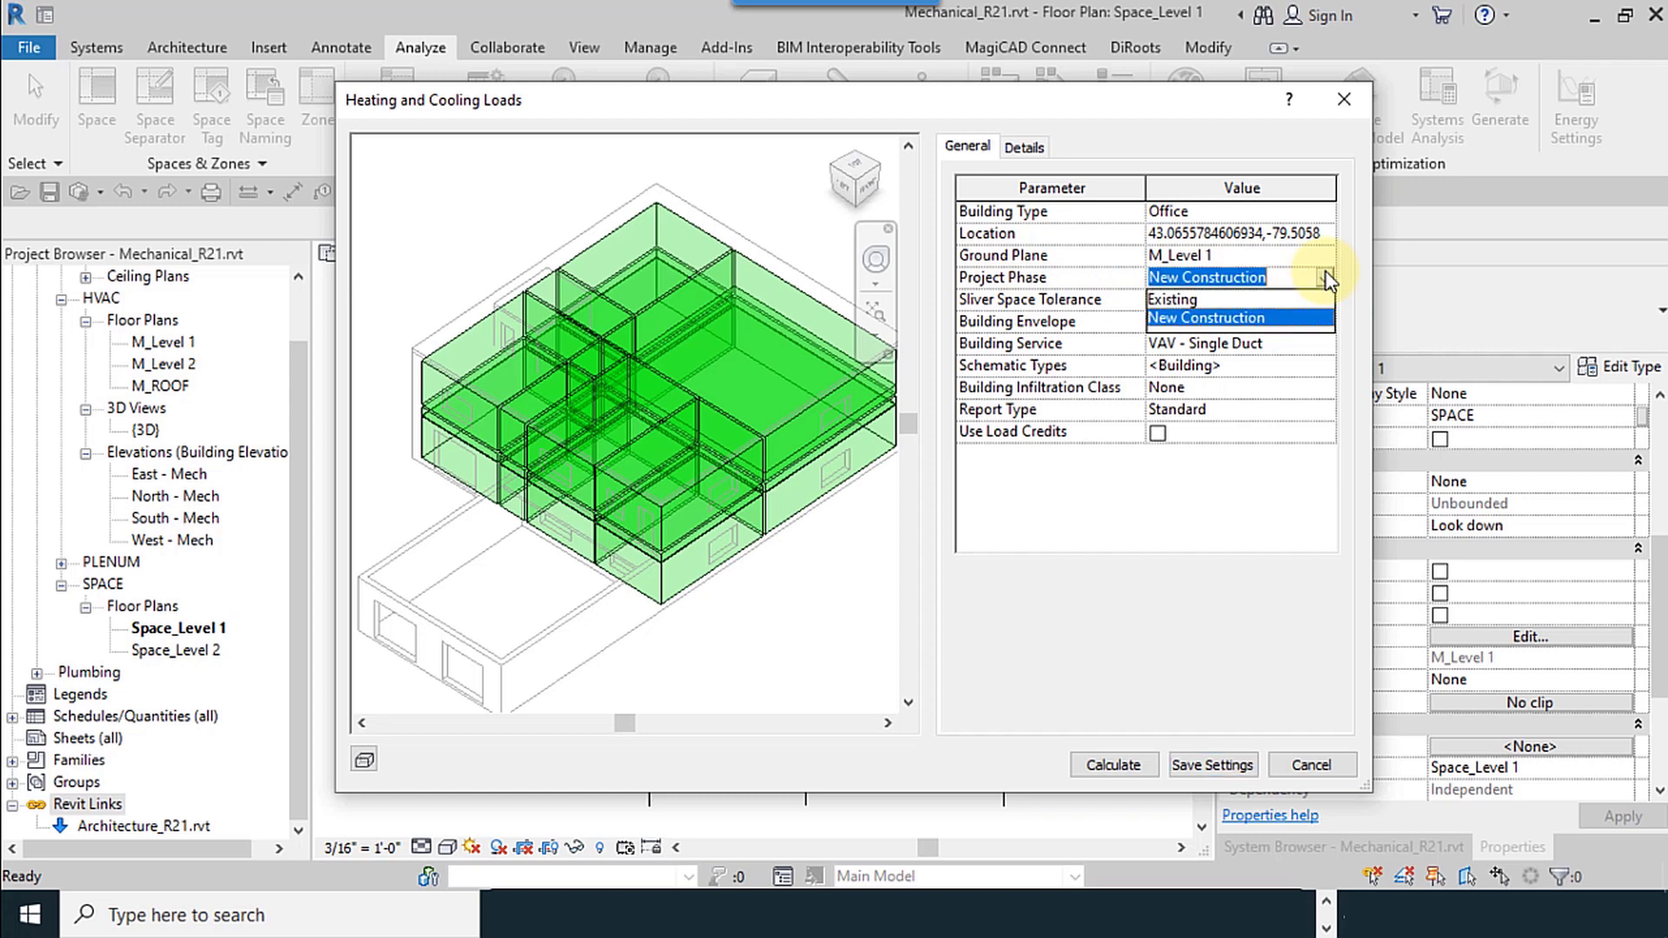
click(1202, 319)
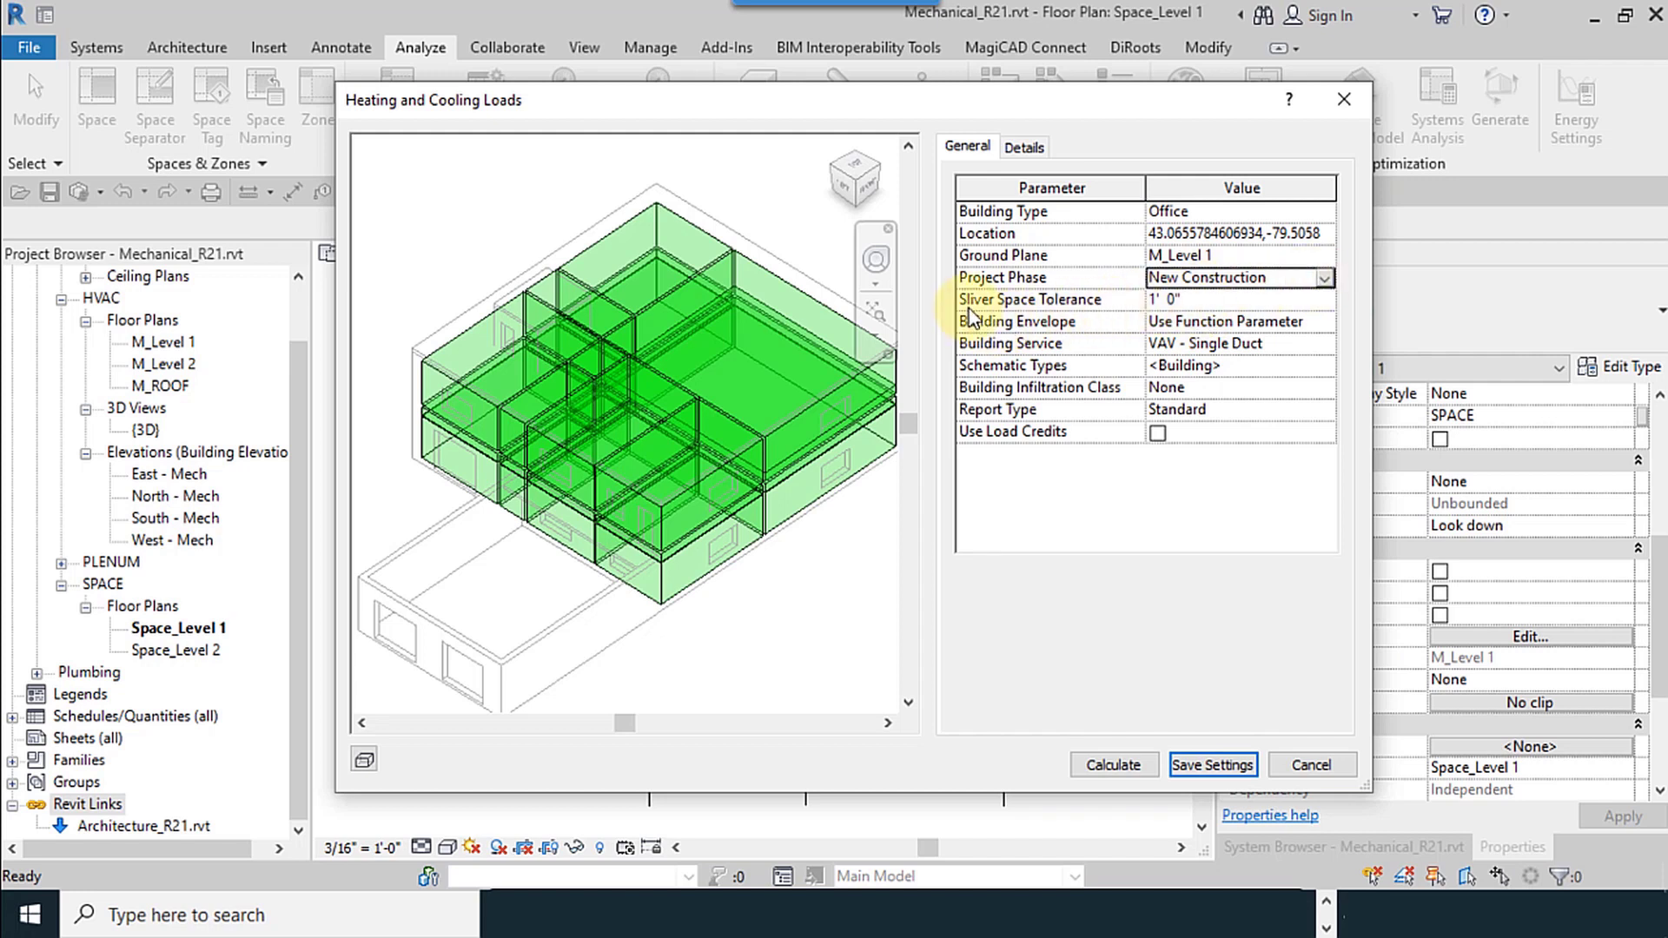
Switch the building envelope to Identify Exterior Elements and back to Use Function Parameter.
click(1214, 304)
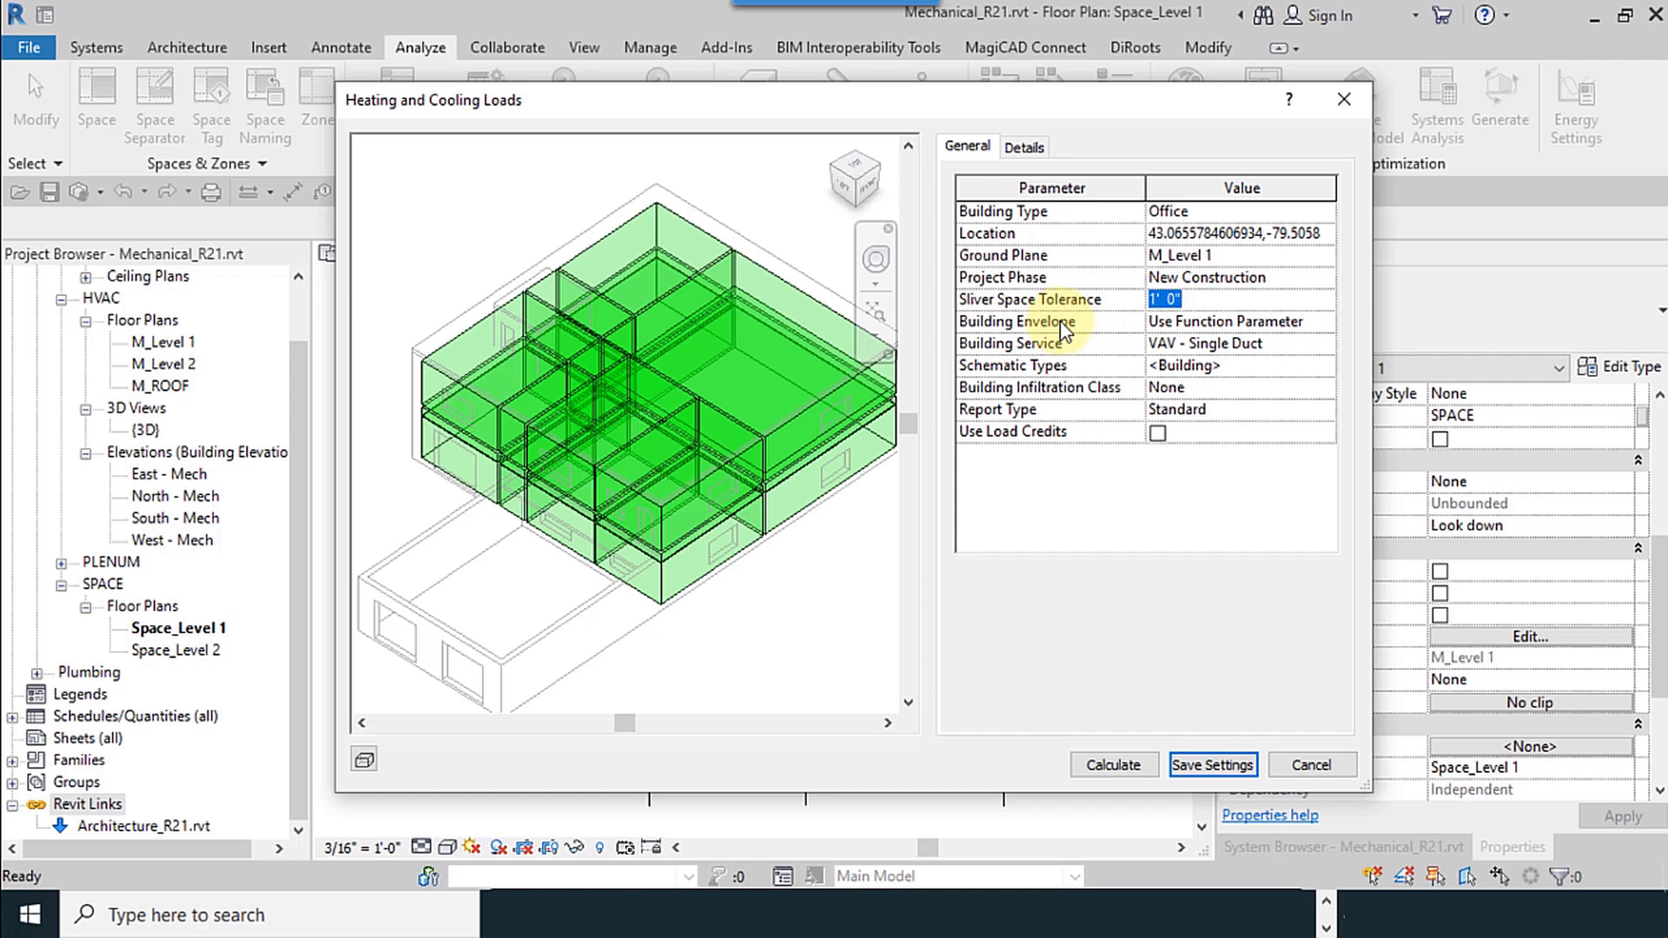
click(1269, 322)
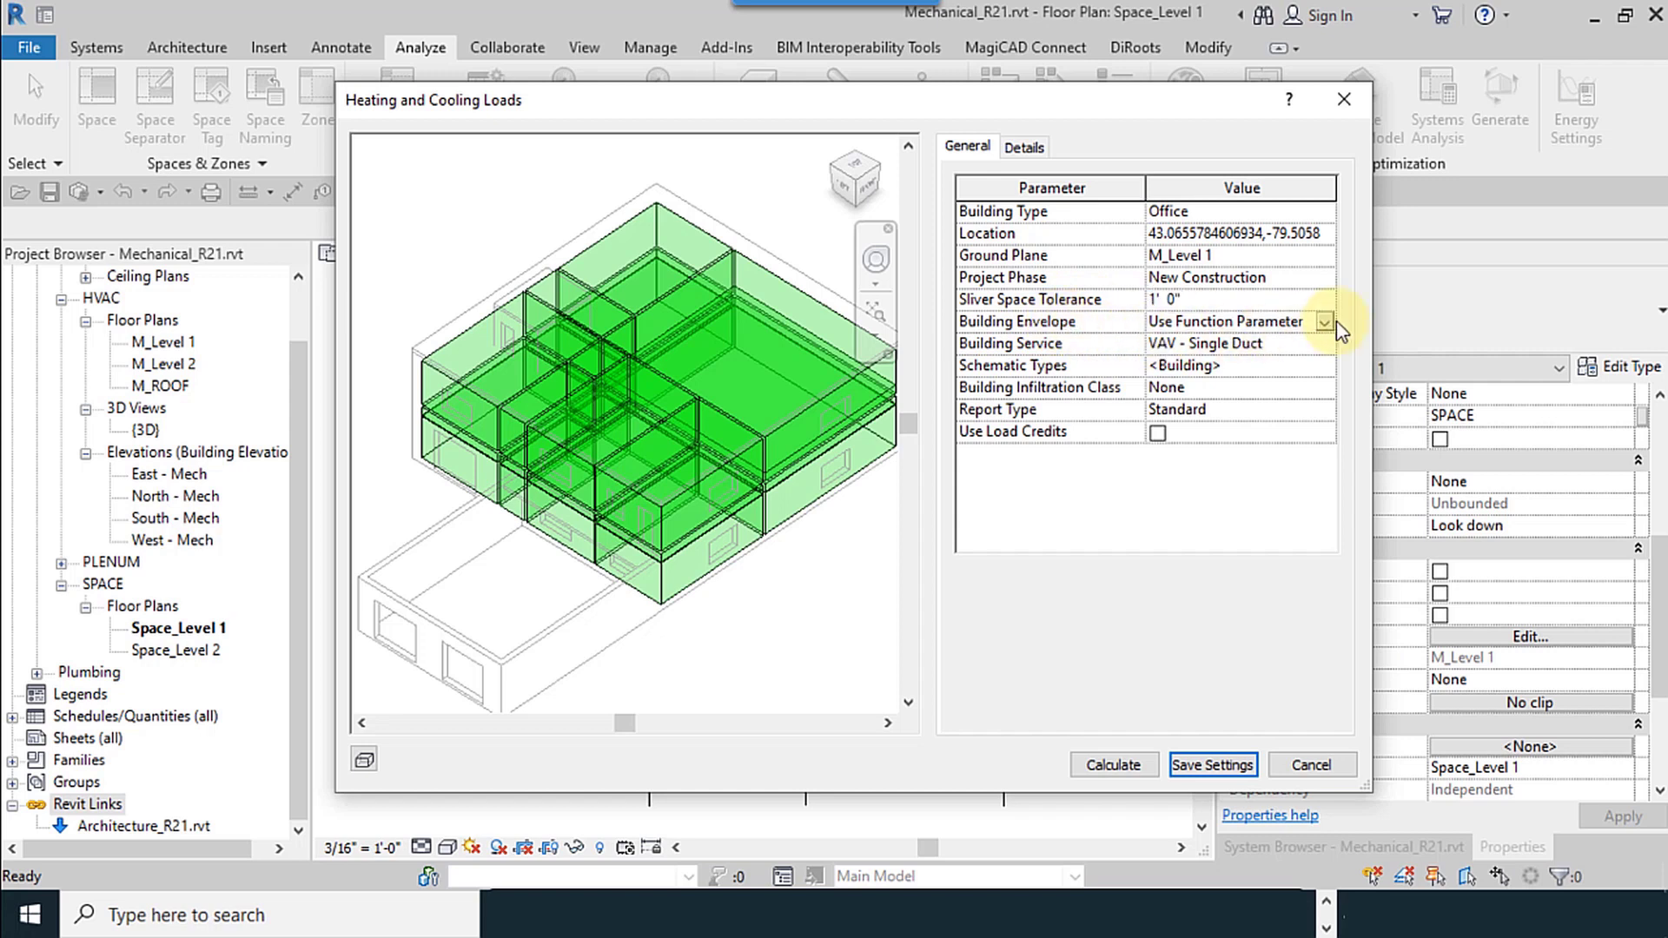
click(1324, 322)
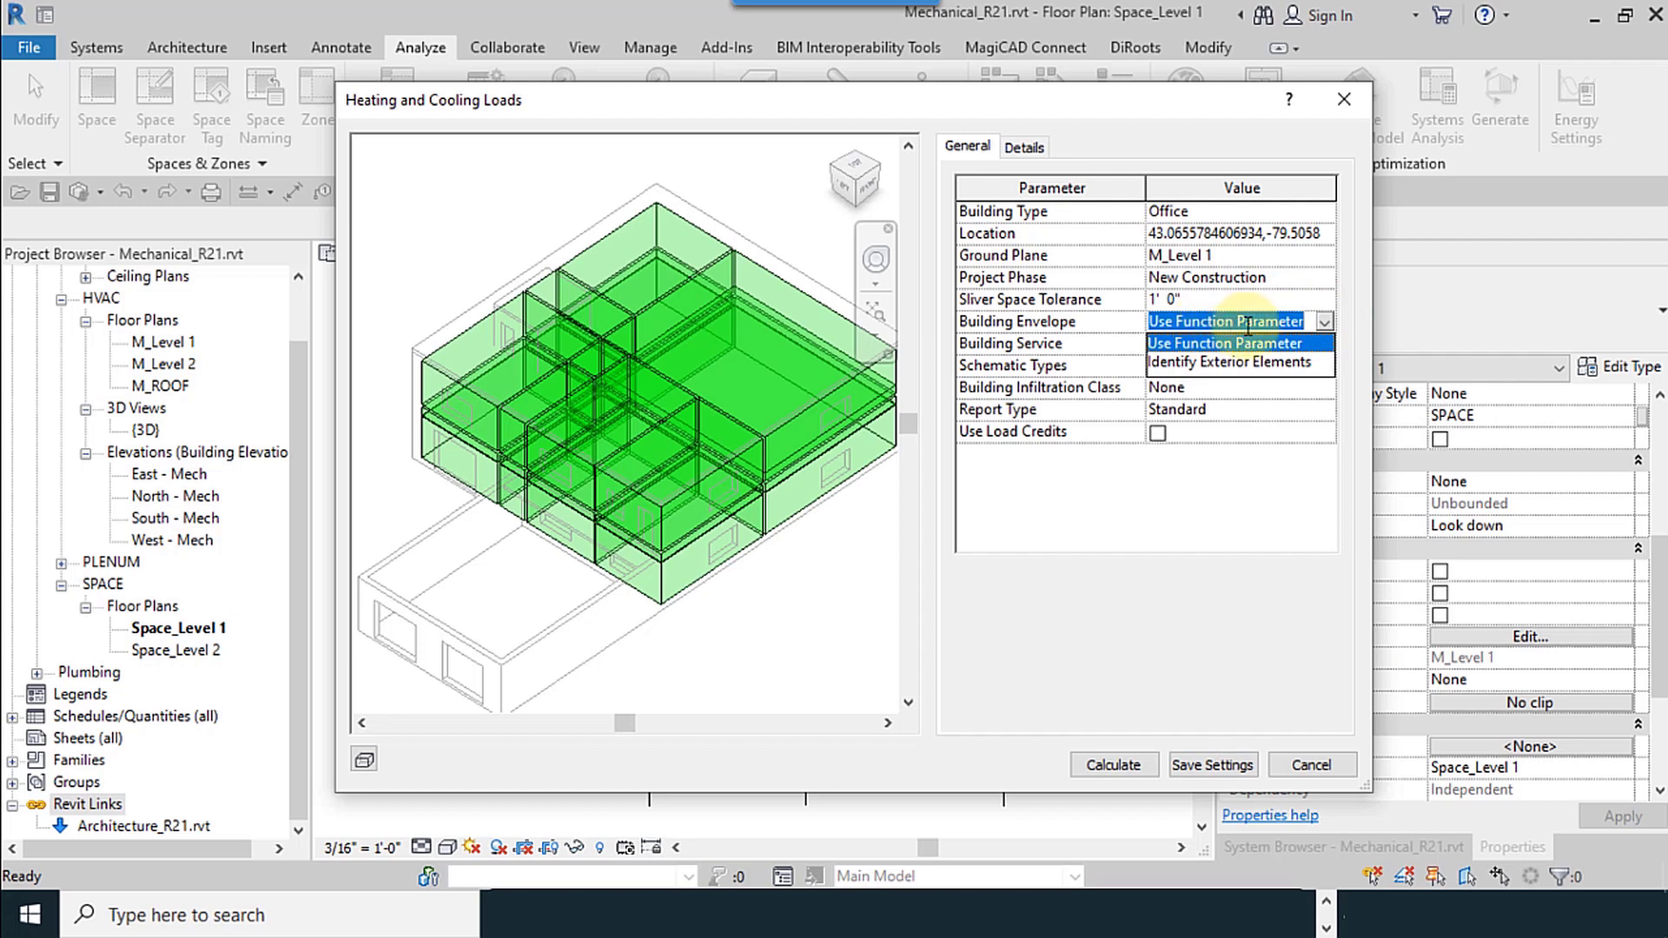
click(1277, 361)
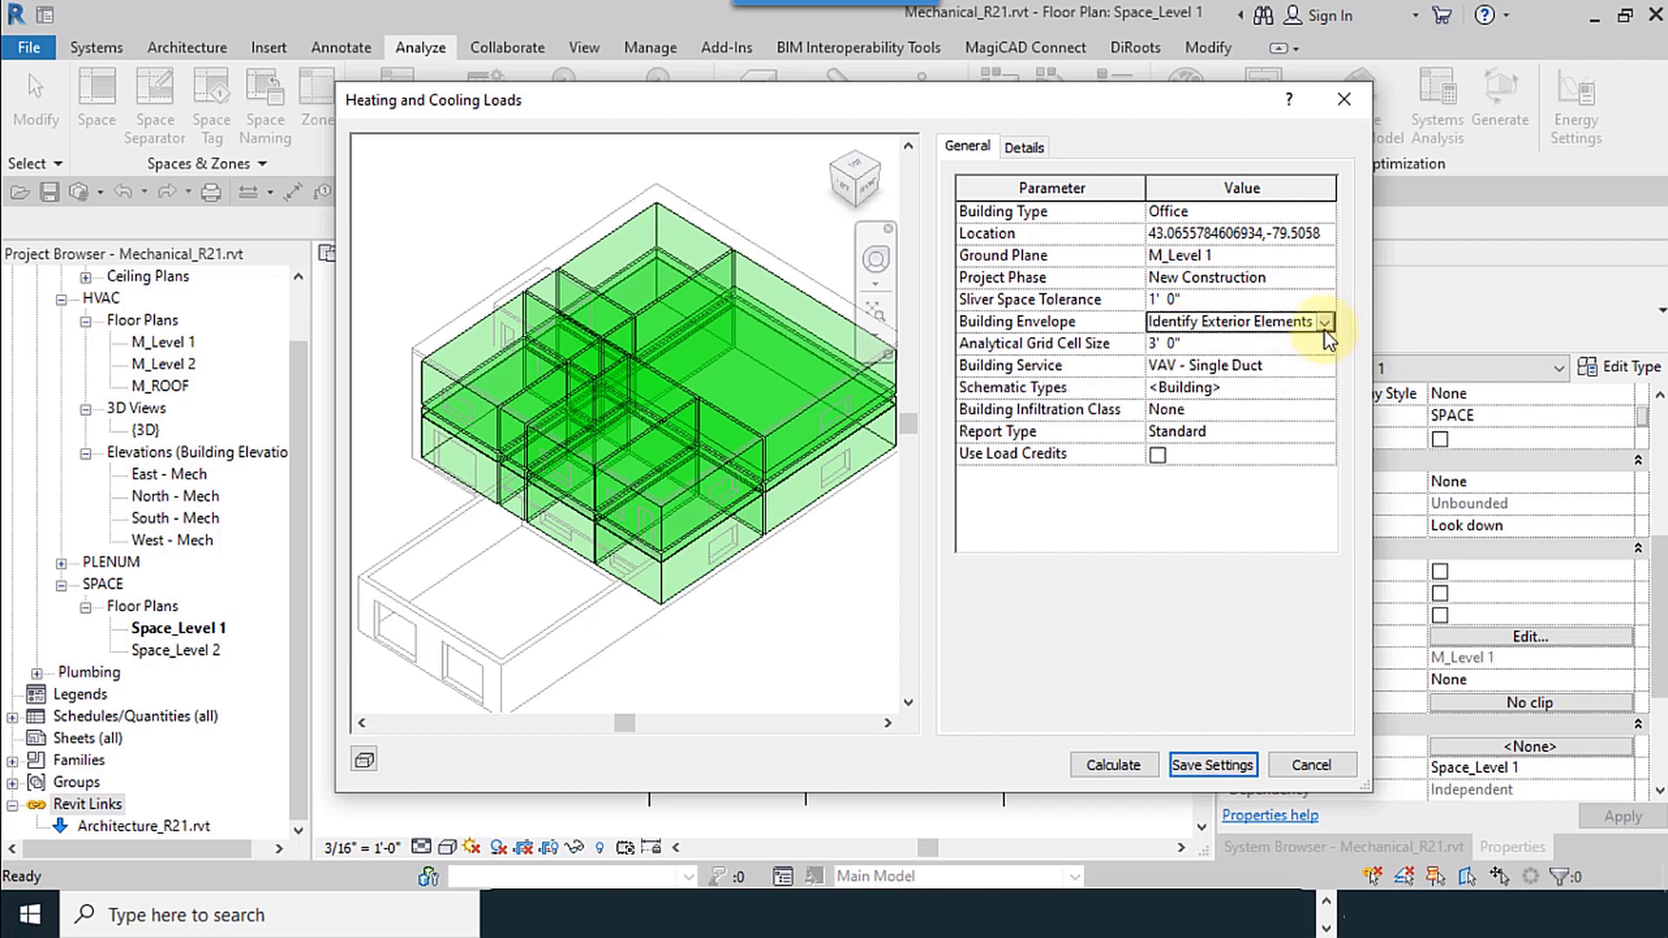
click(1325, 323)
click(1253, 343)
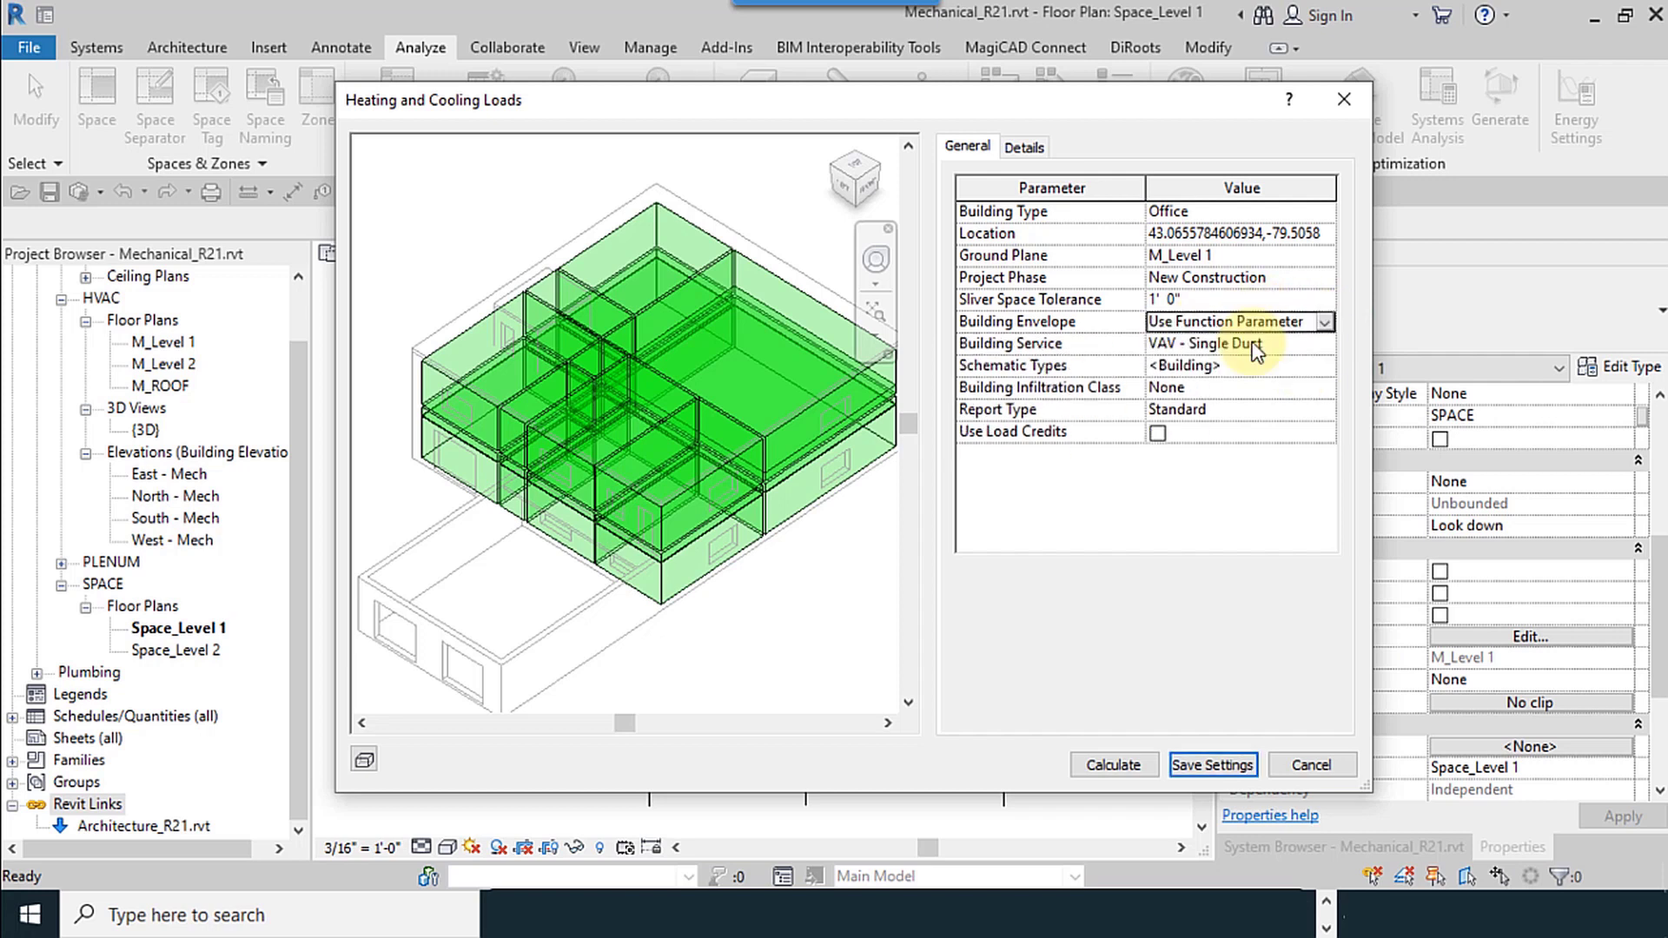
Set the building service for the load calculation to Fan Coil System.
click(1320, 345)
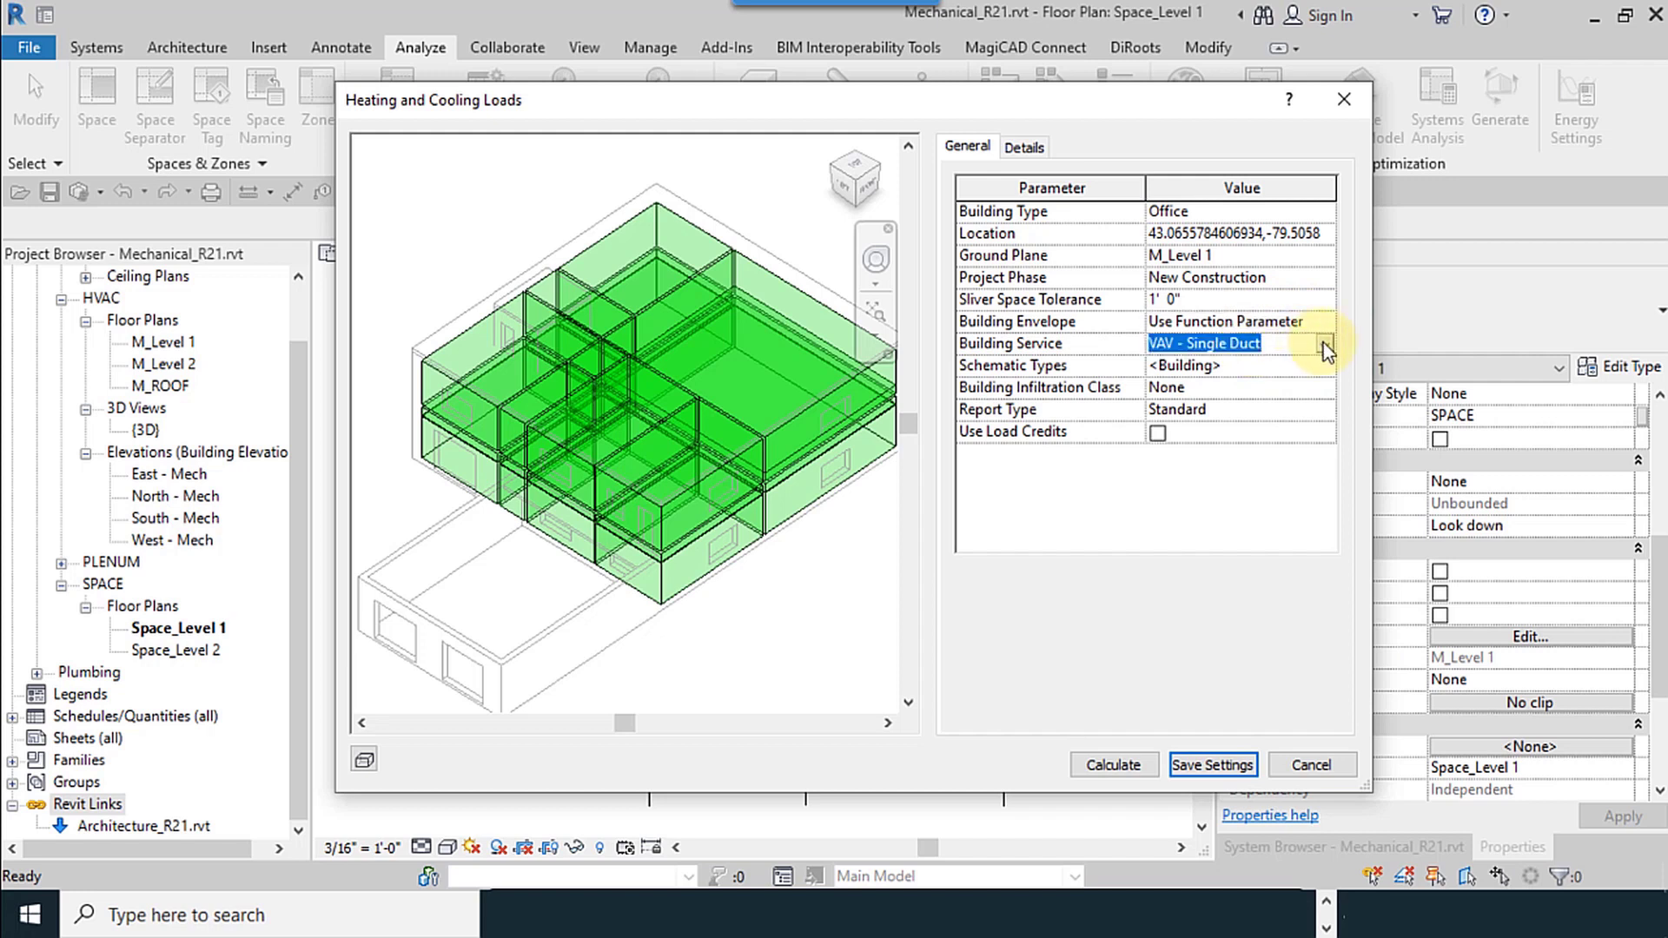
click(1324, 345)
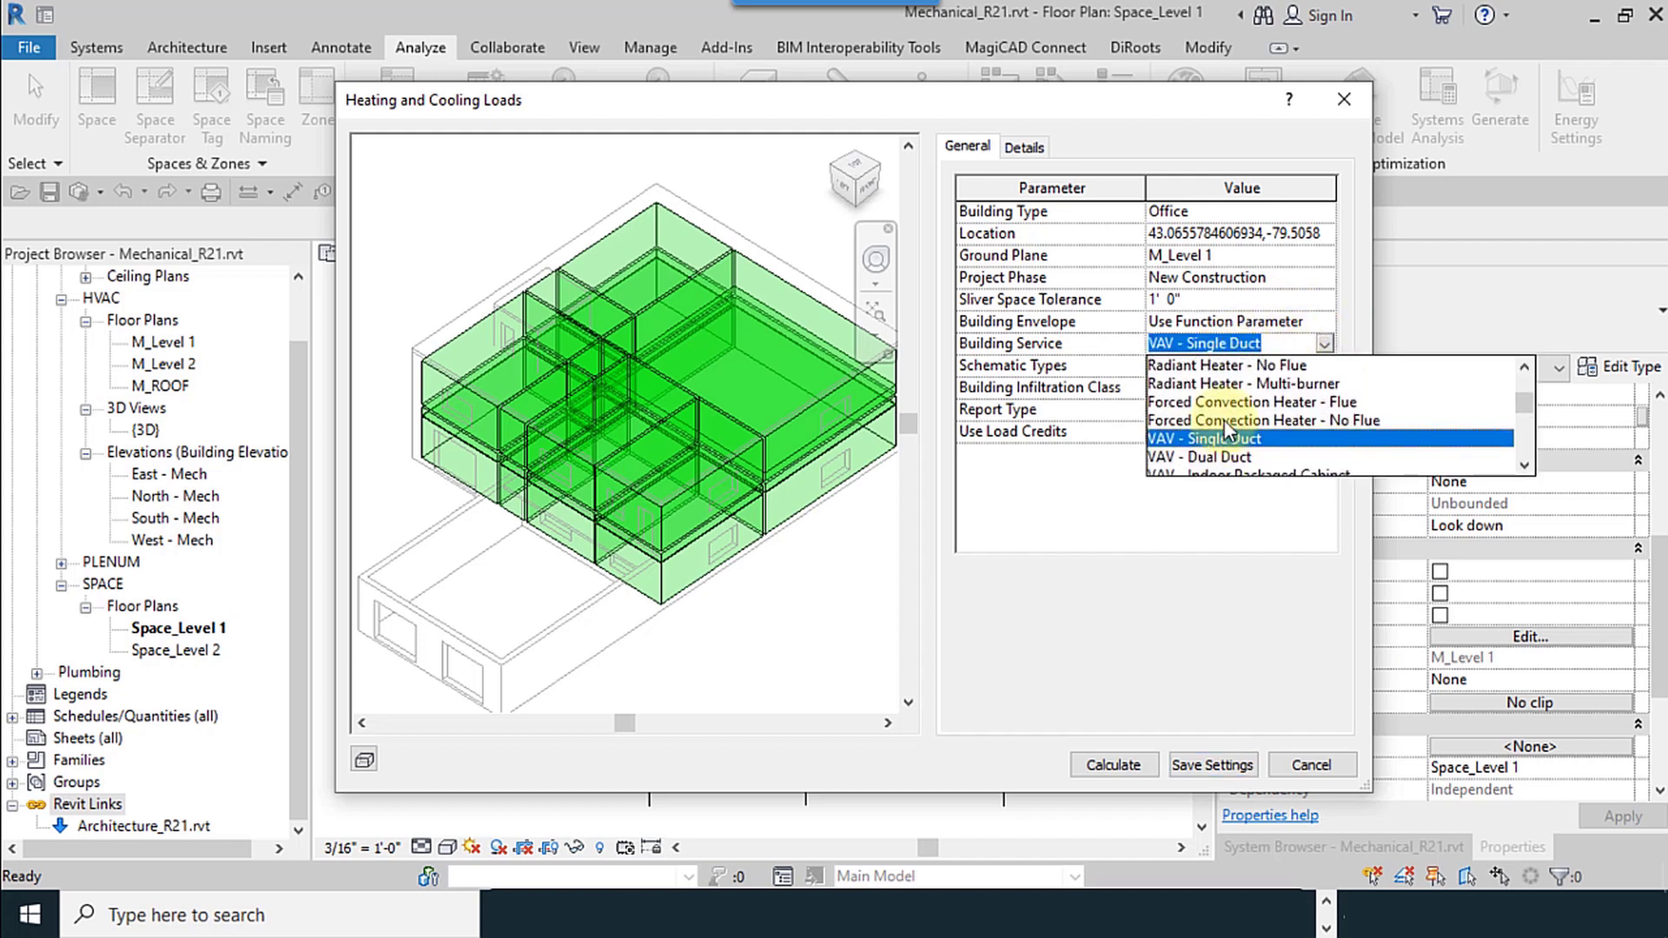
scroll(1234, 409, up, 2)
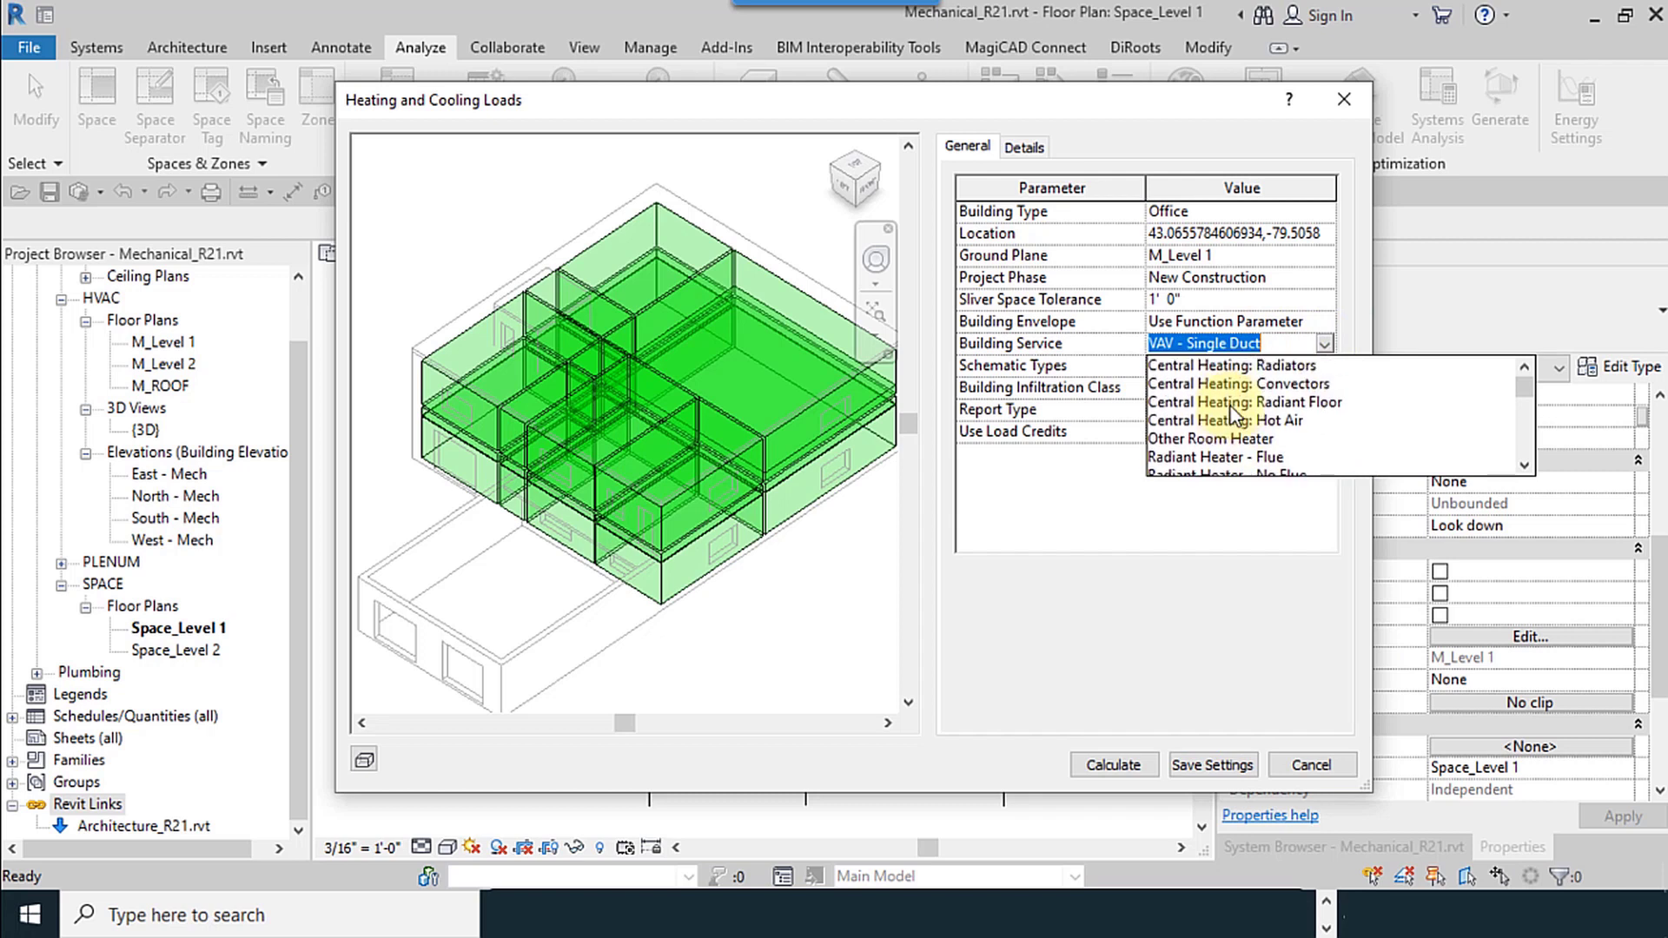
scroll(1252, 447, down, 1)
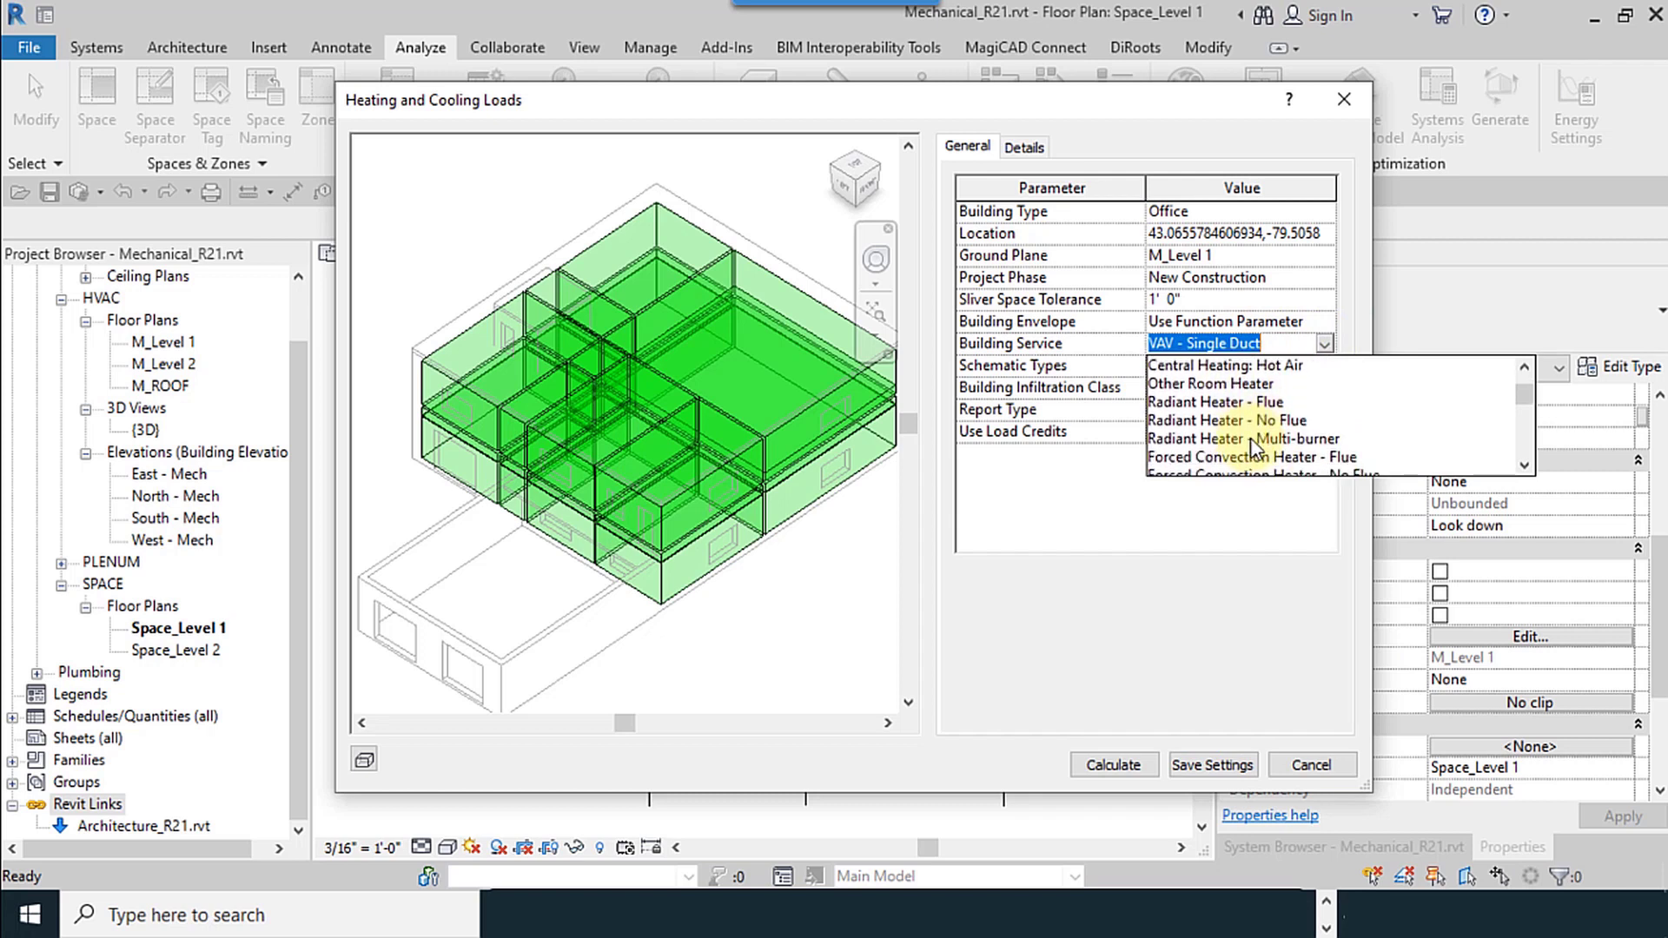
scroll(1255, 445, down, 2)
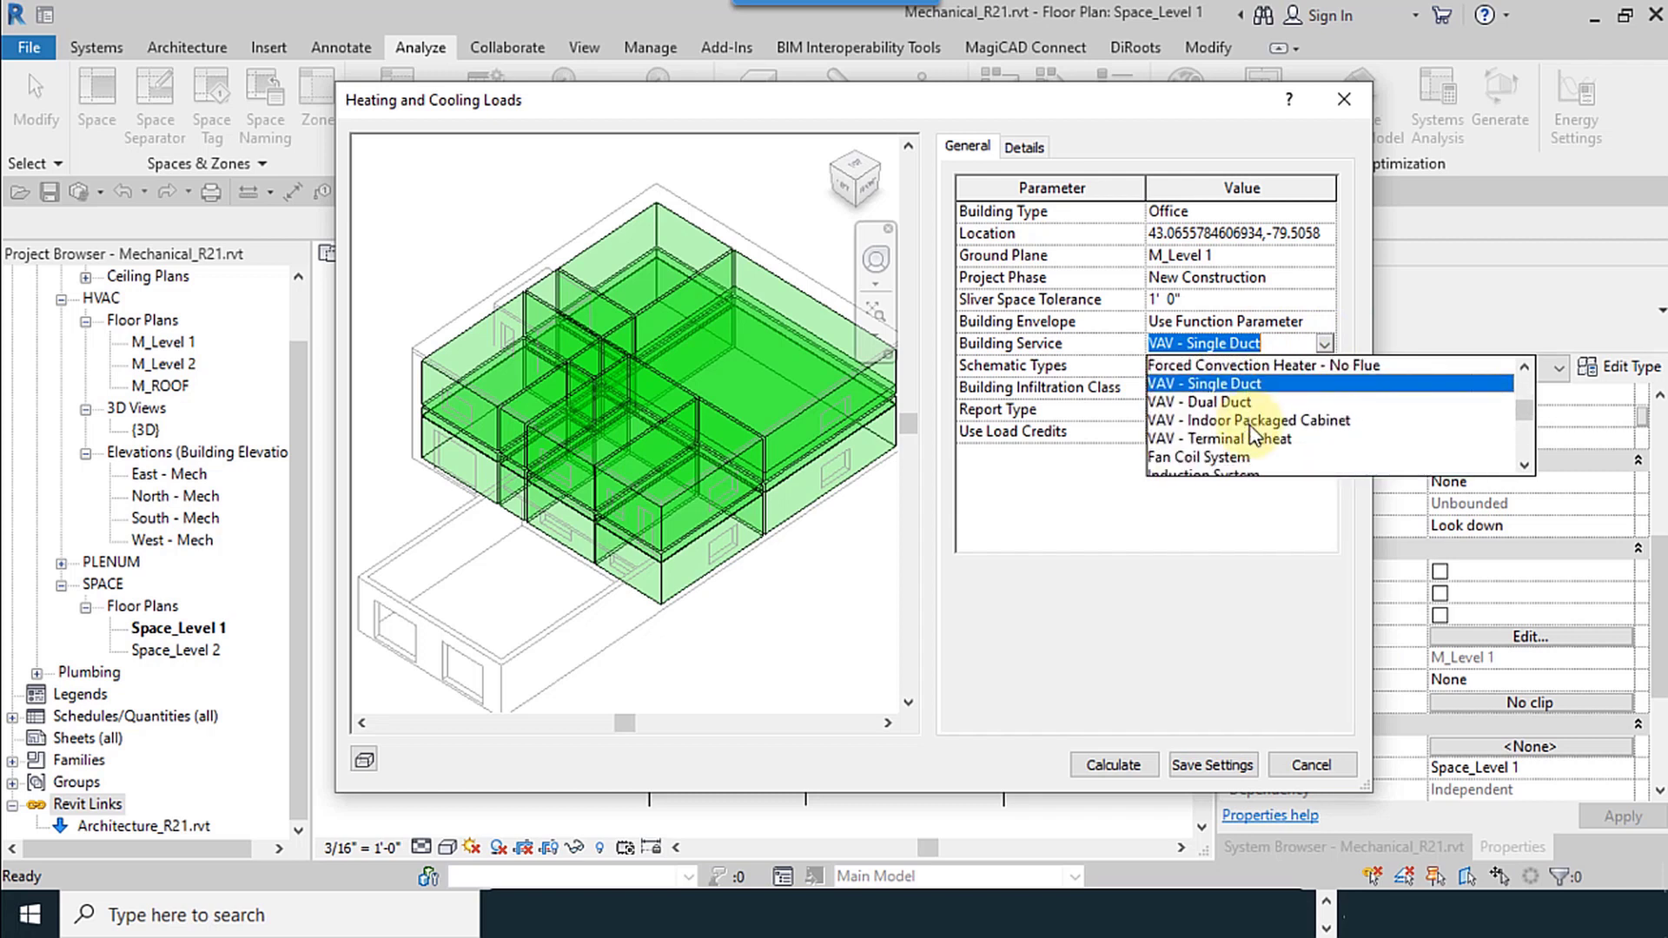
click(1258, 458)
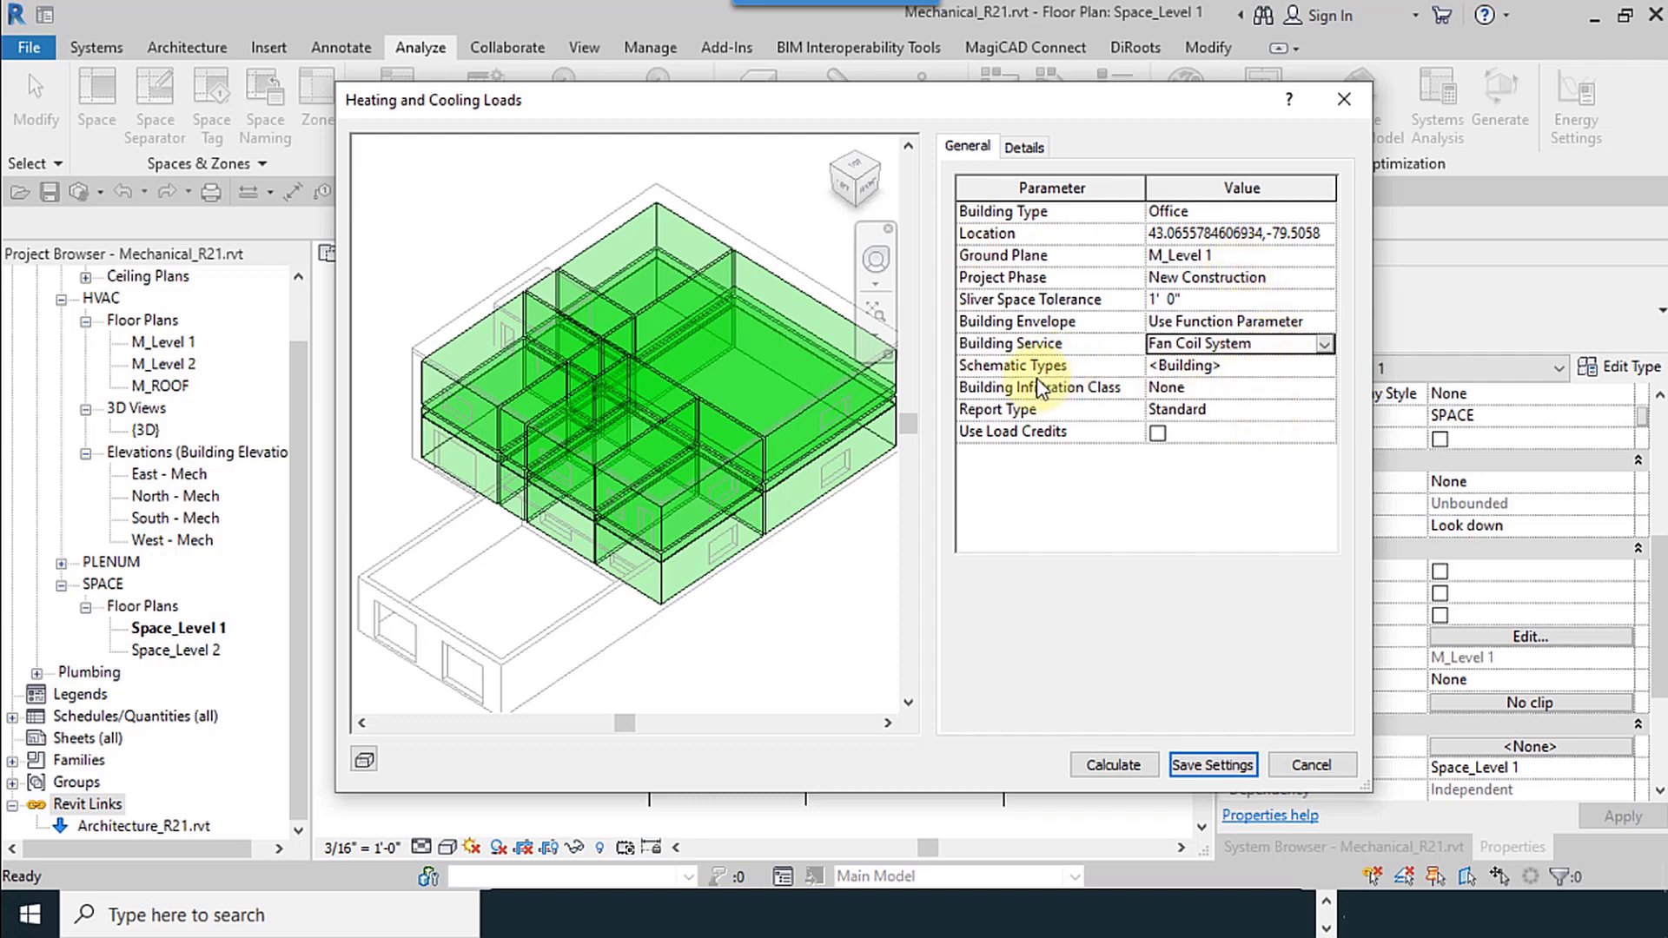
click(1268, 365)
click(1323, 368)
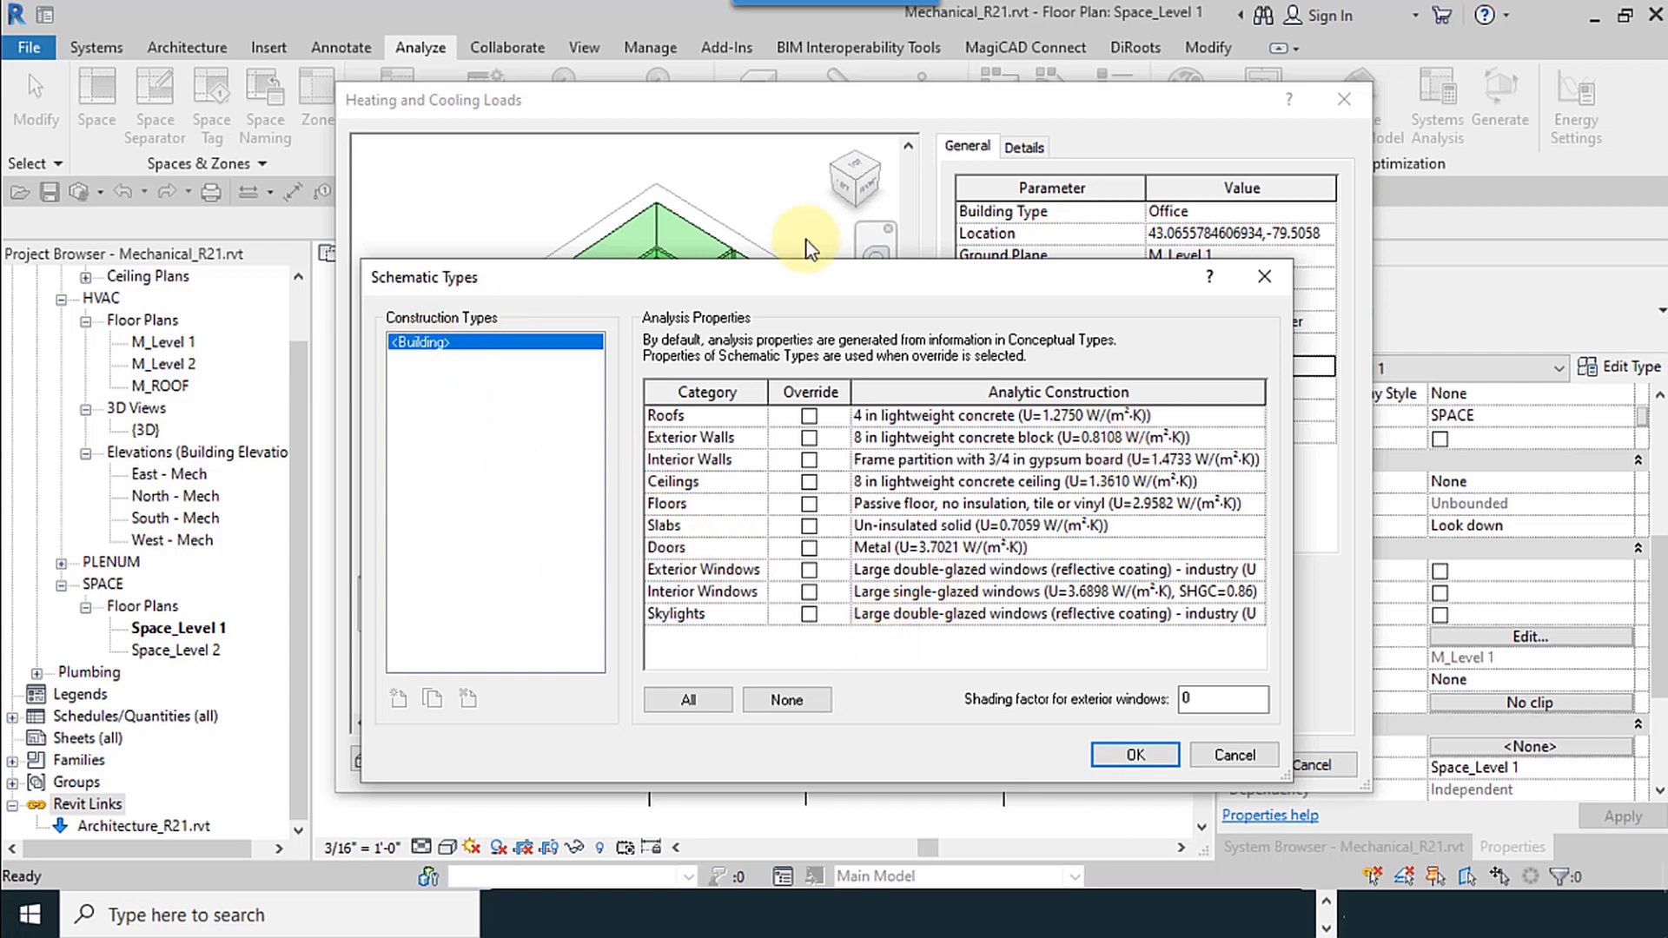
click(1246, 760)
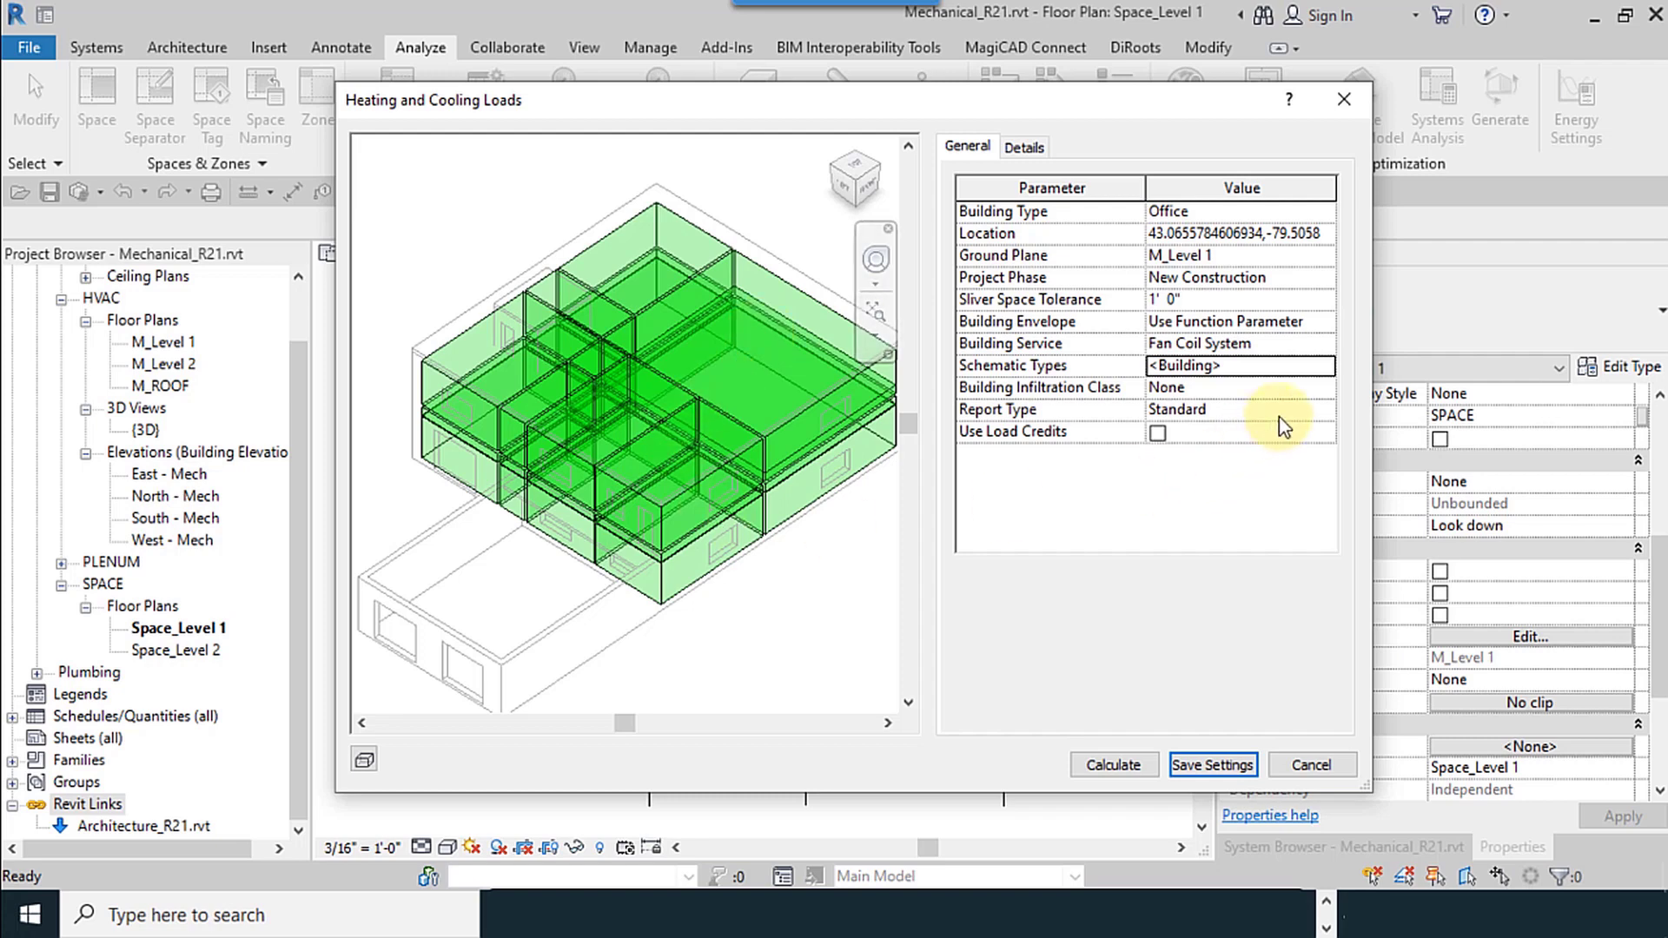
Enable the analytic construction override for every category, from roofs to skylights, in the building's schematic types.
click(1324, 365)
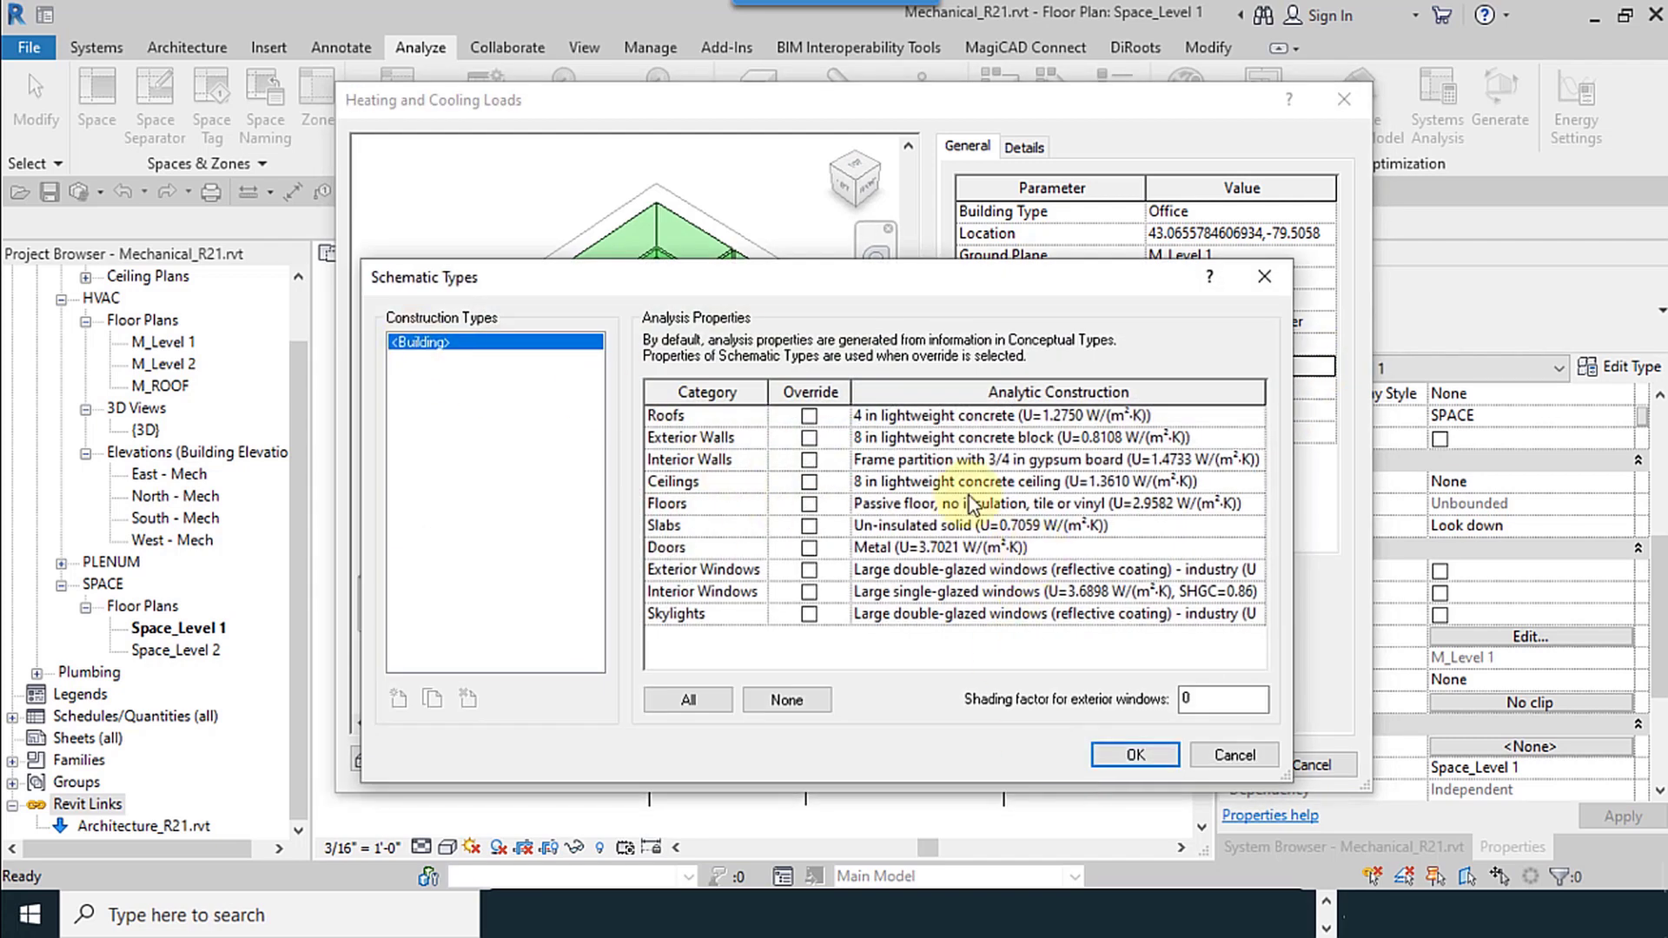
click(809, 415)
click(808, 438)
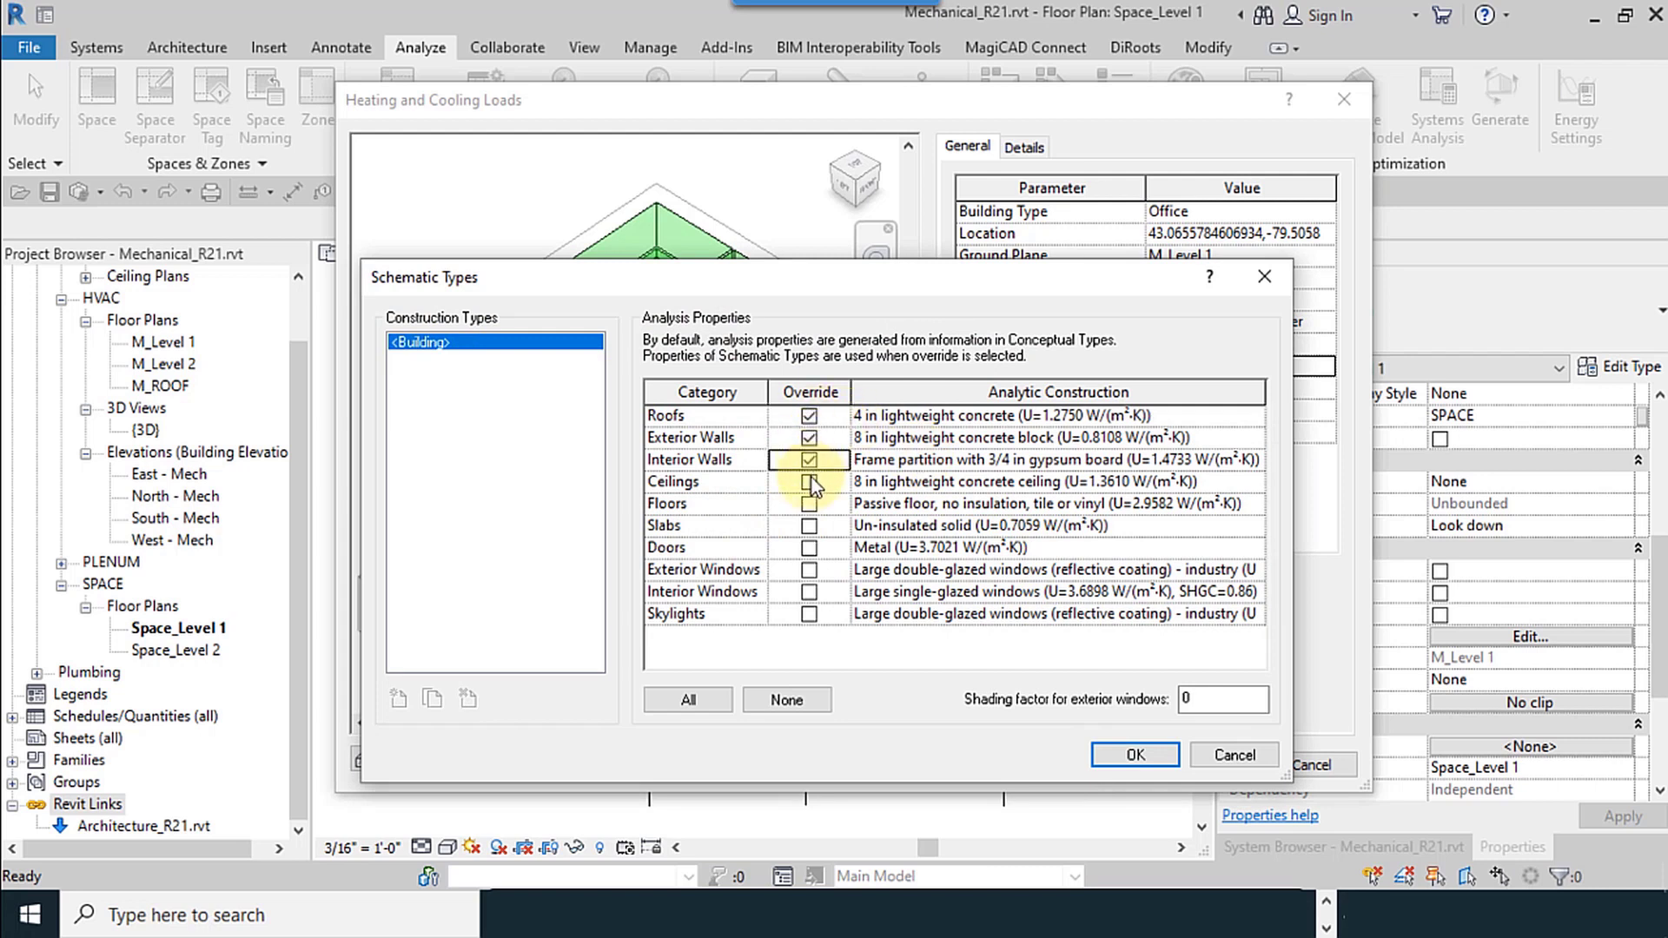
click(809, 570)
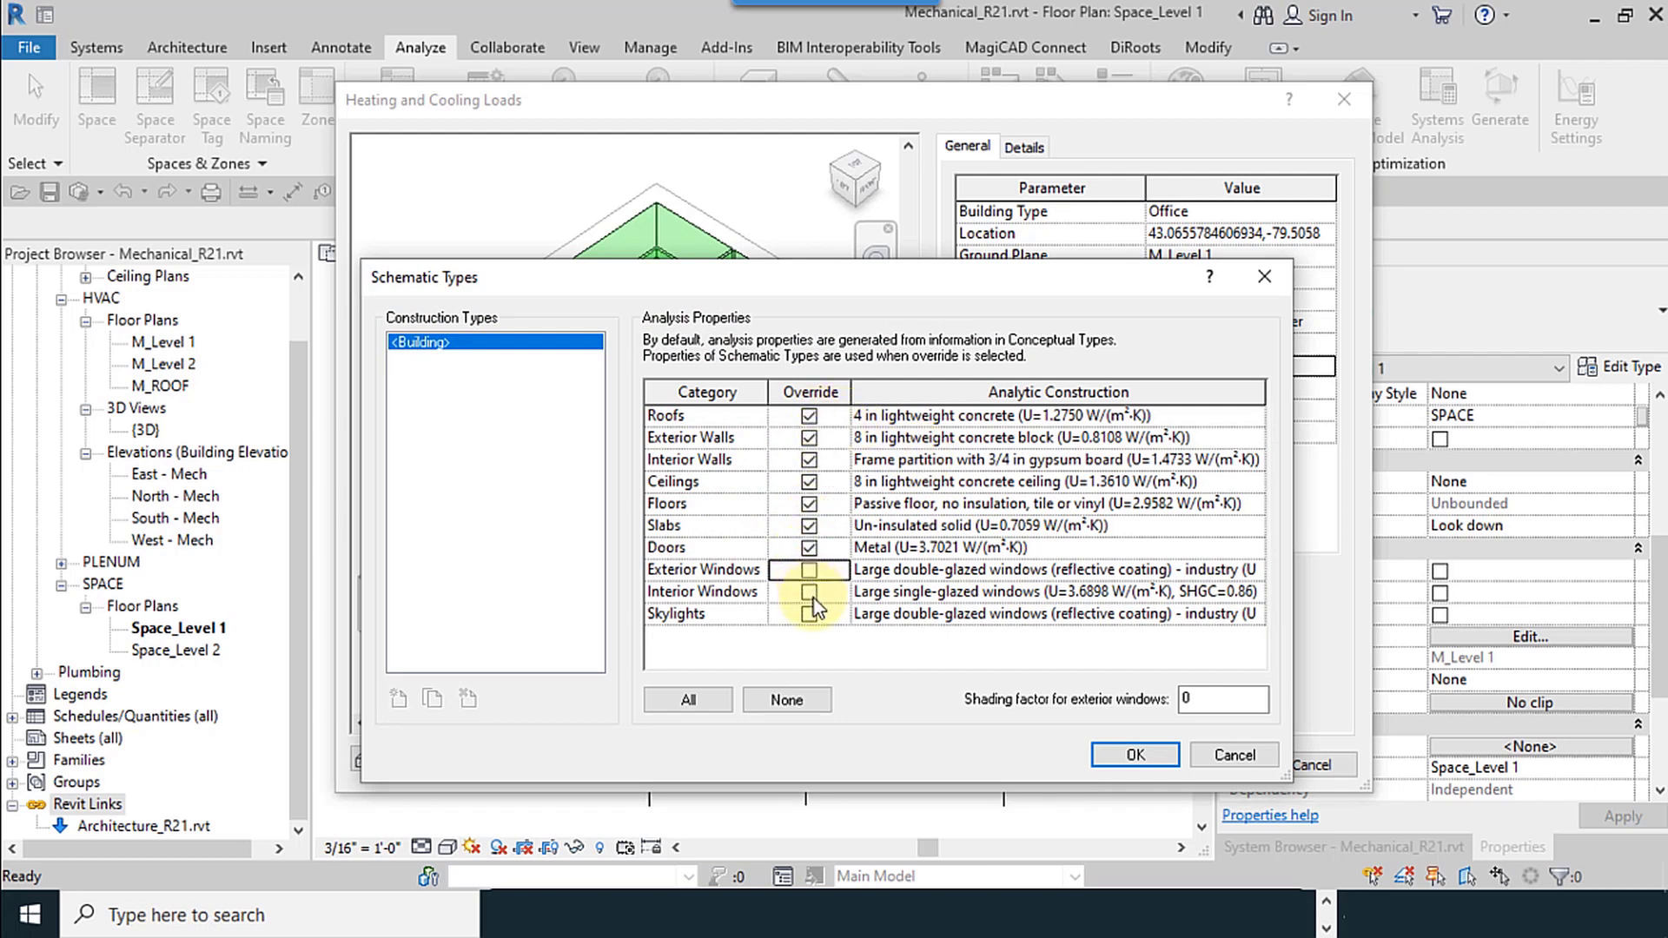
click(809, 592)
click(809, 614)
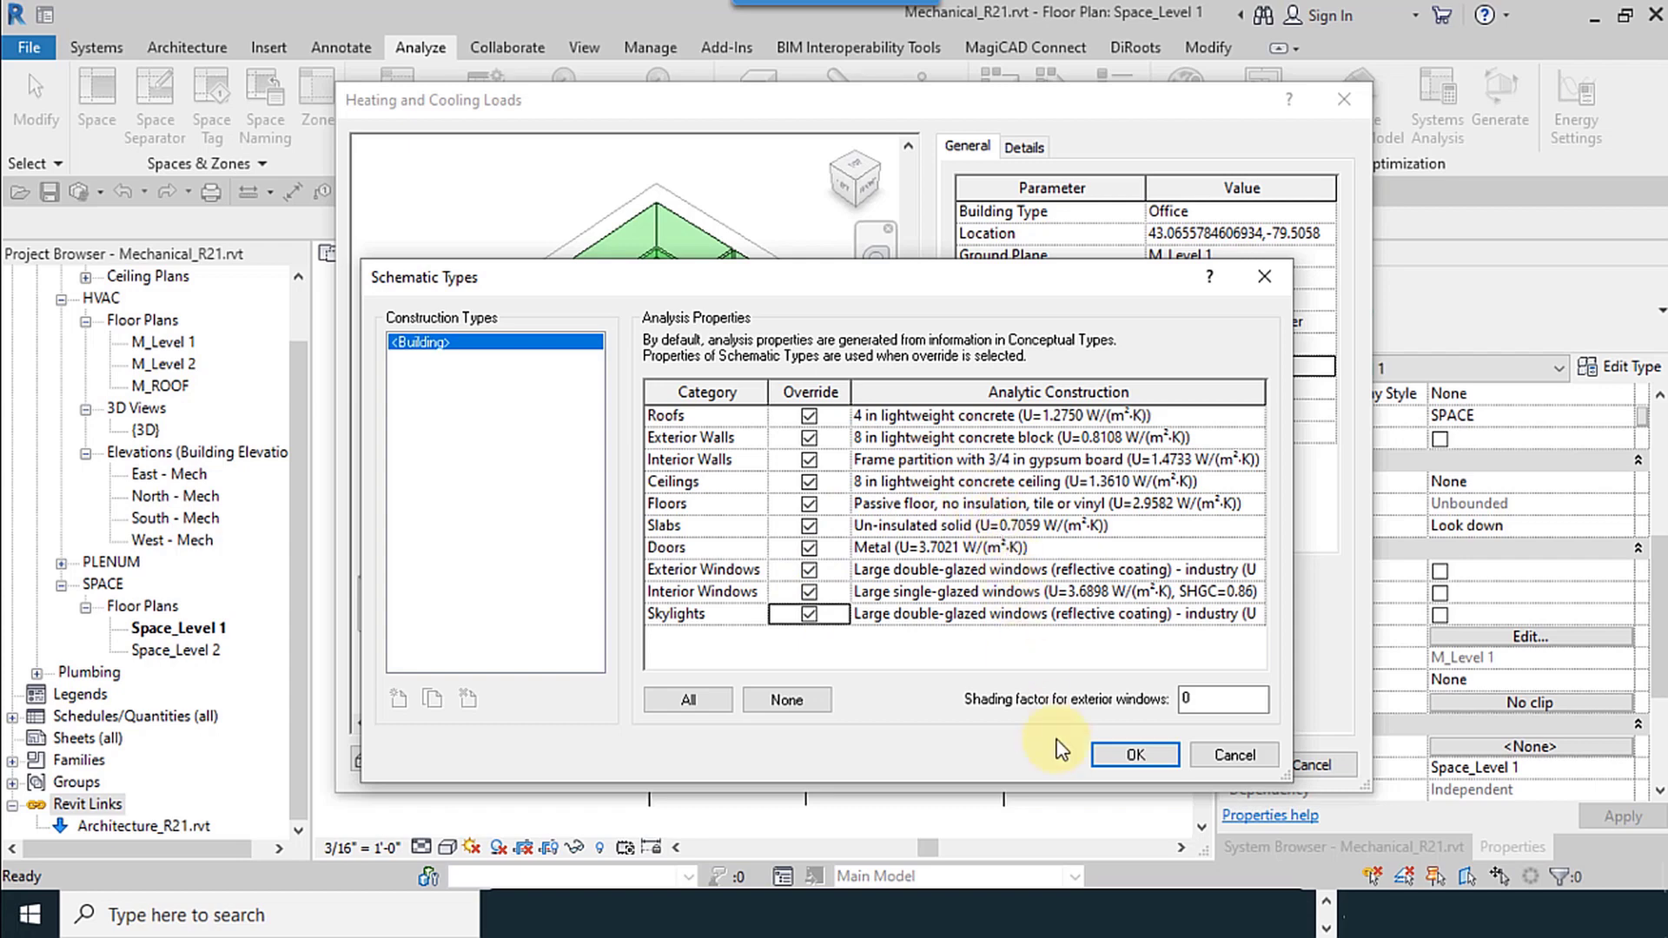
click(1129, 755)
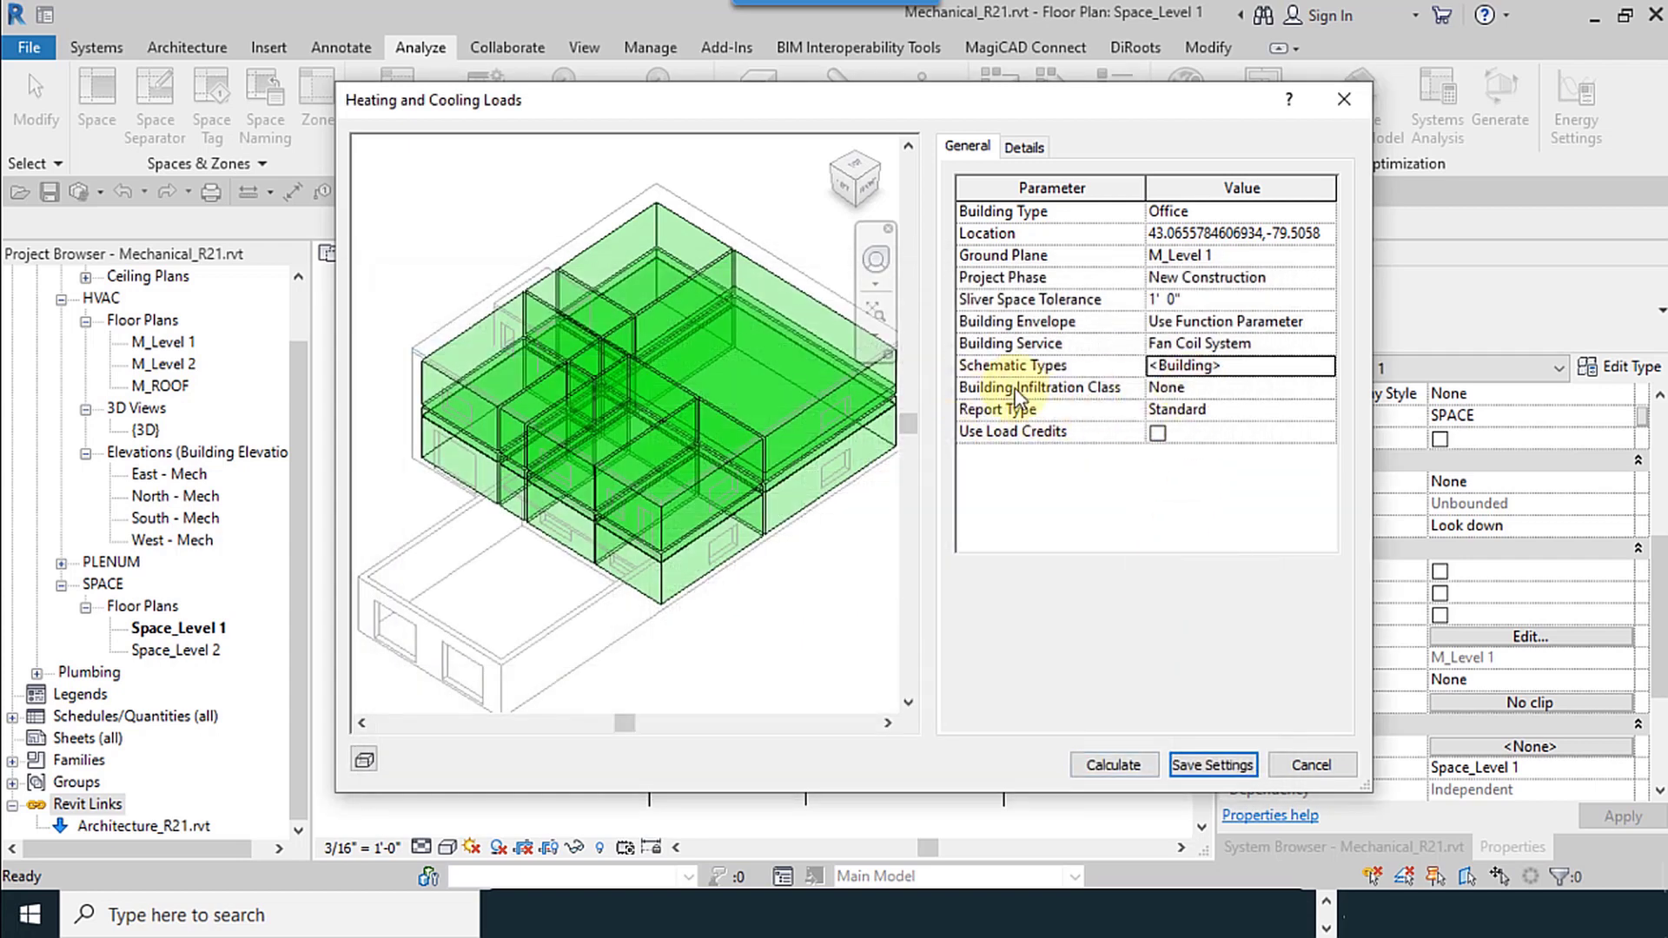
Check the options available for the building infiltration class.
click(1104, 396)
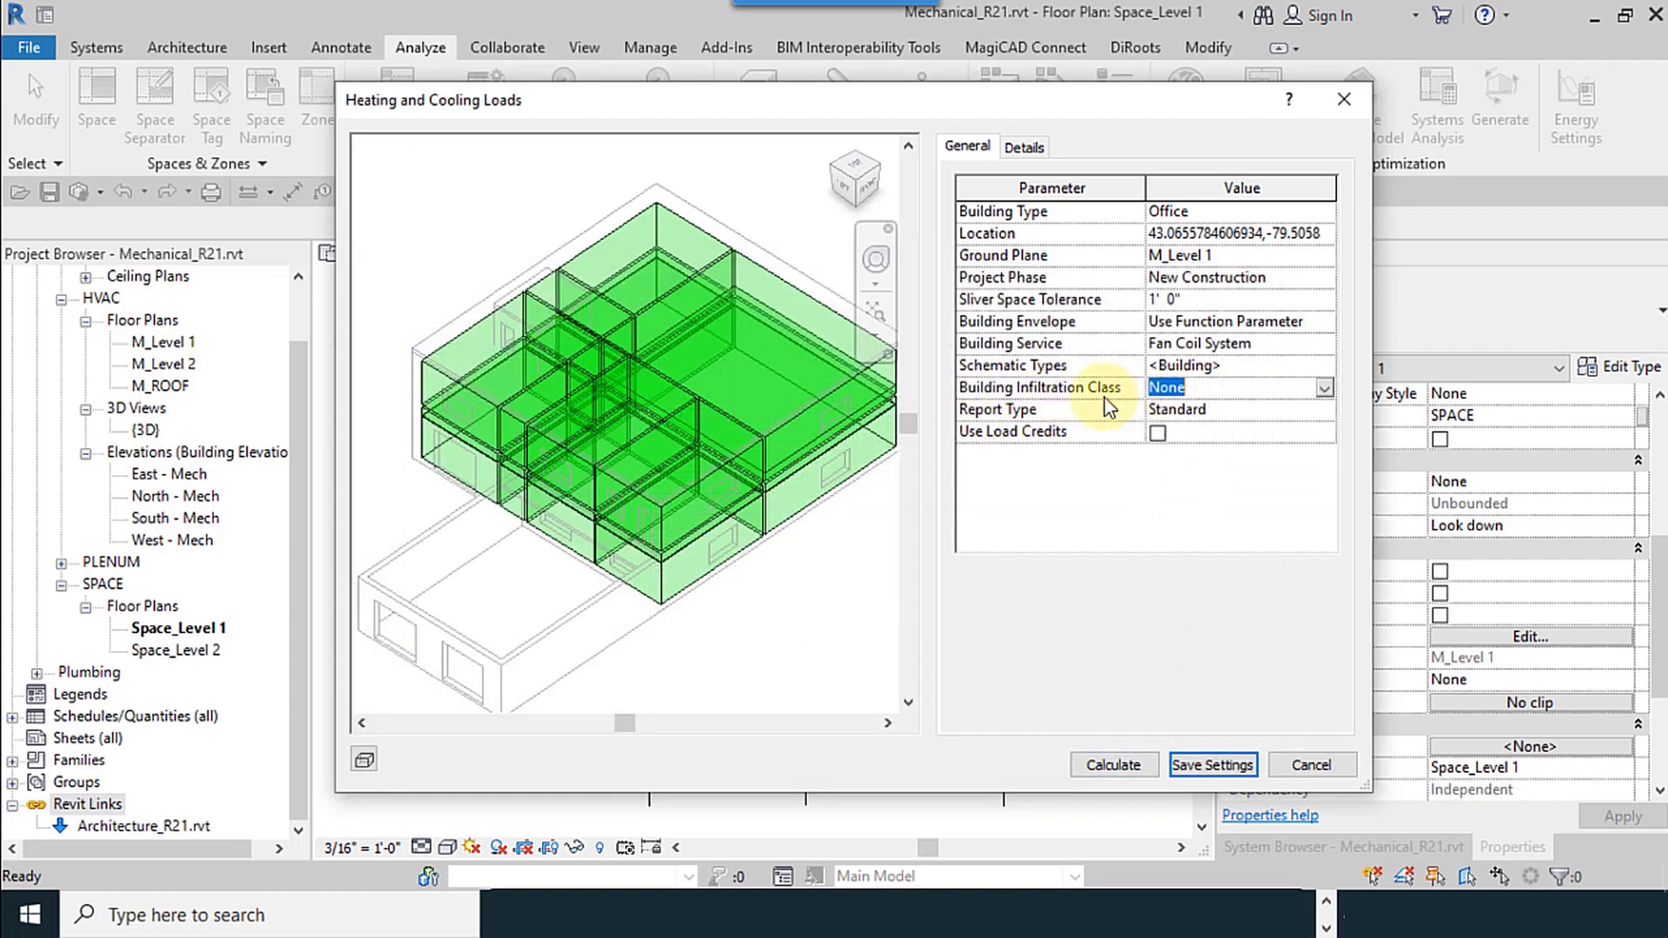
click(1324, 388)
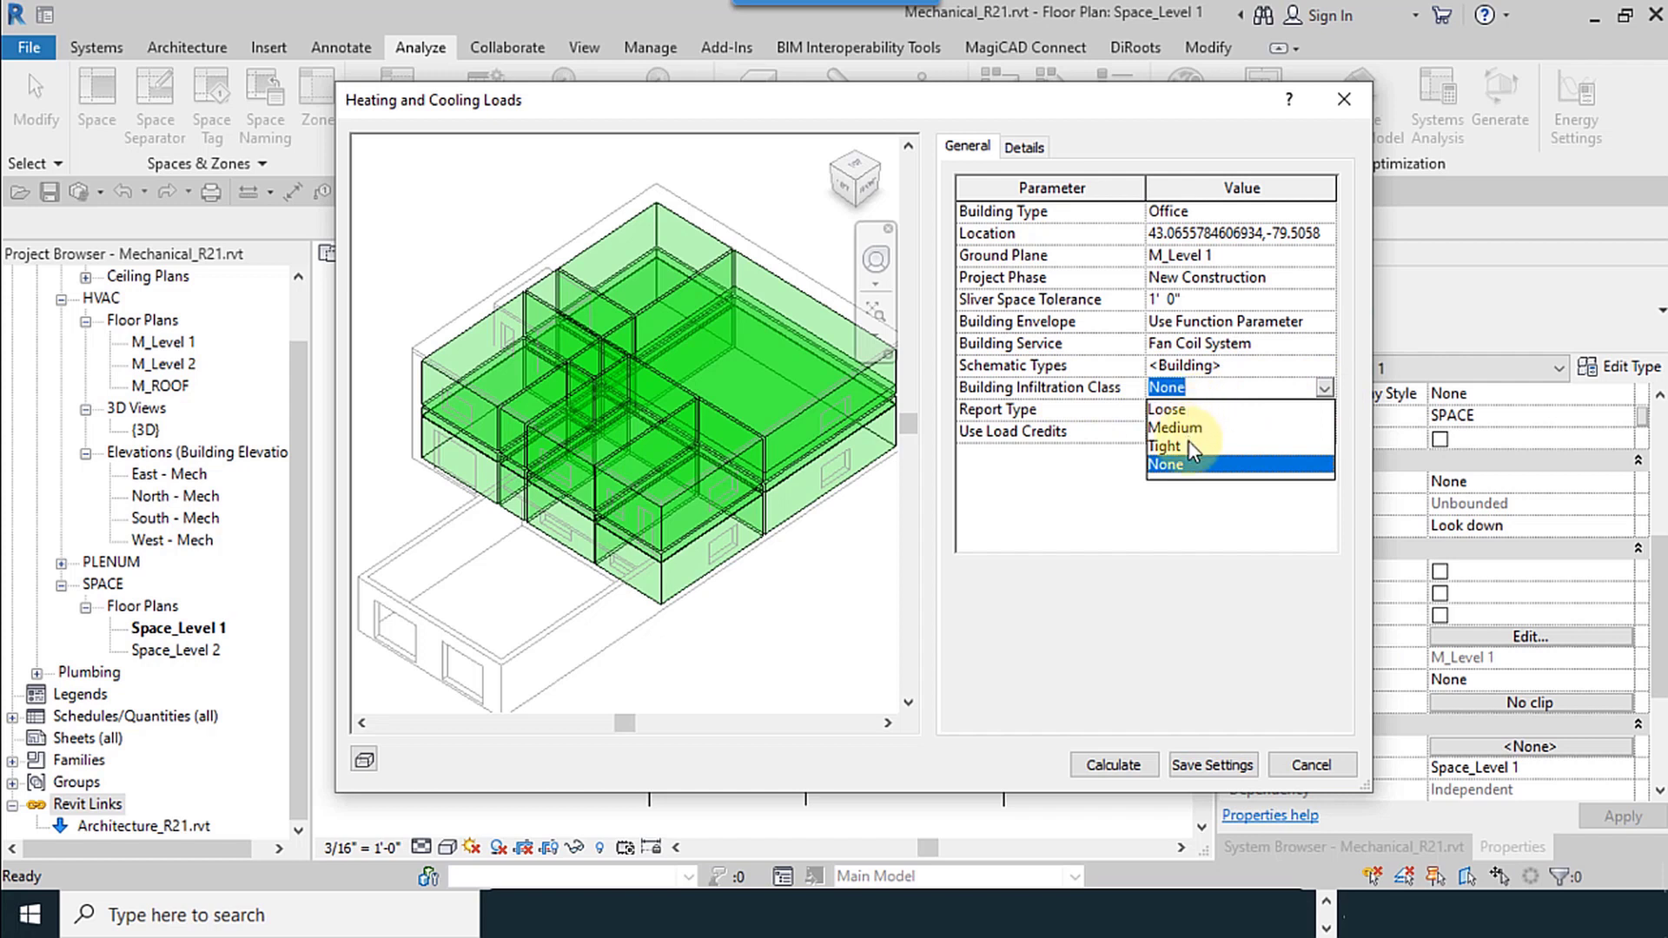
click(1076, 493)
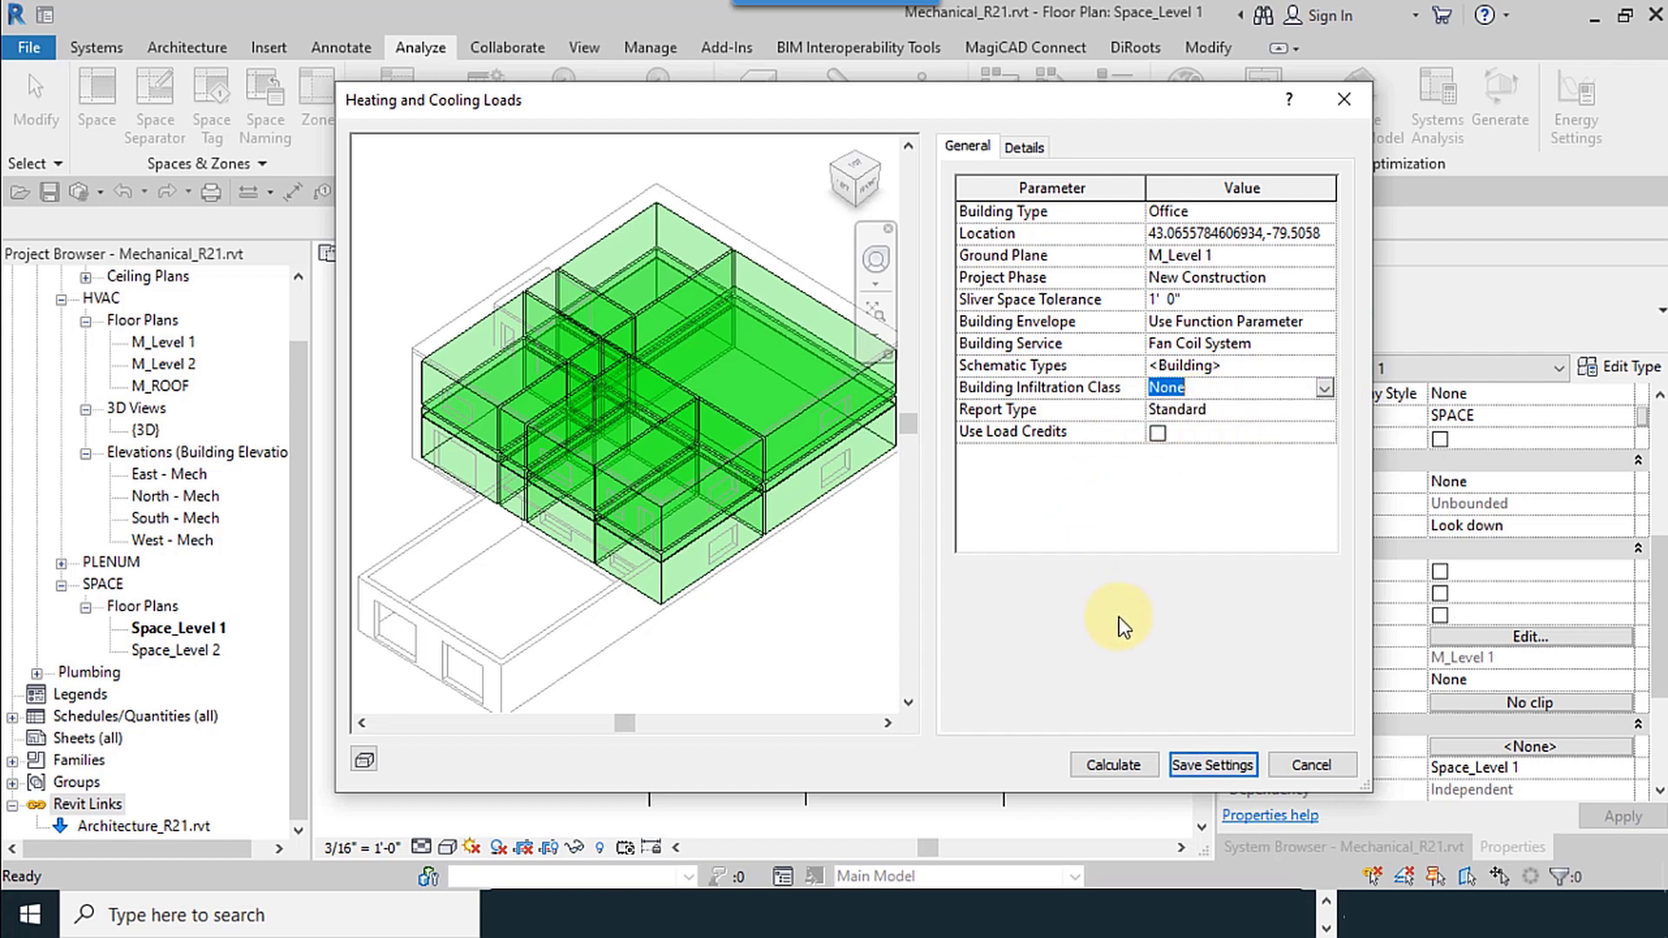
Switch to the browser and read the Revit 2021 help page About the General Tab on the building infiltration classes.
click(1327, 919)
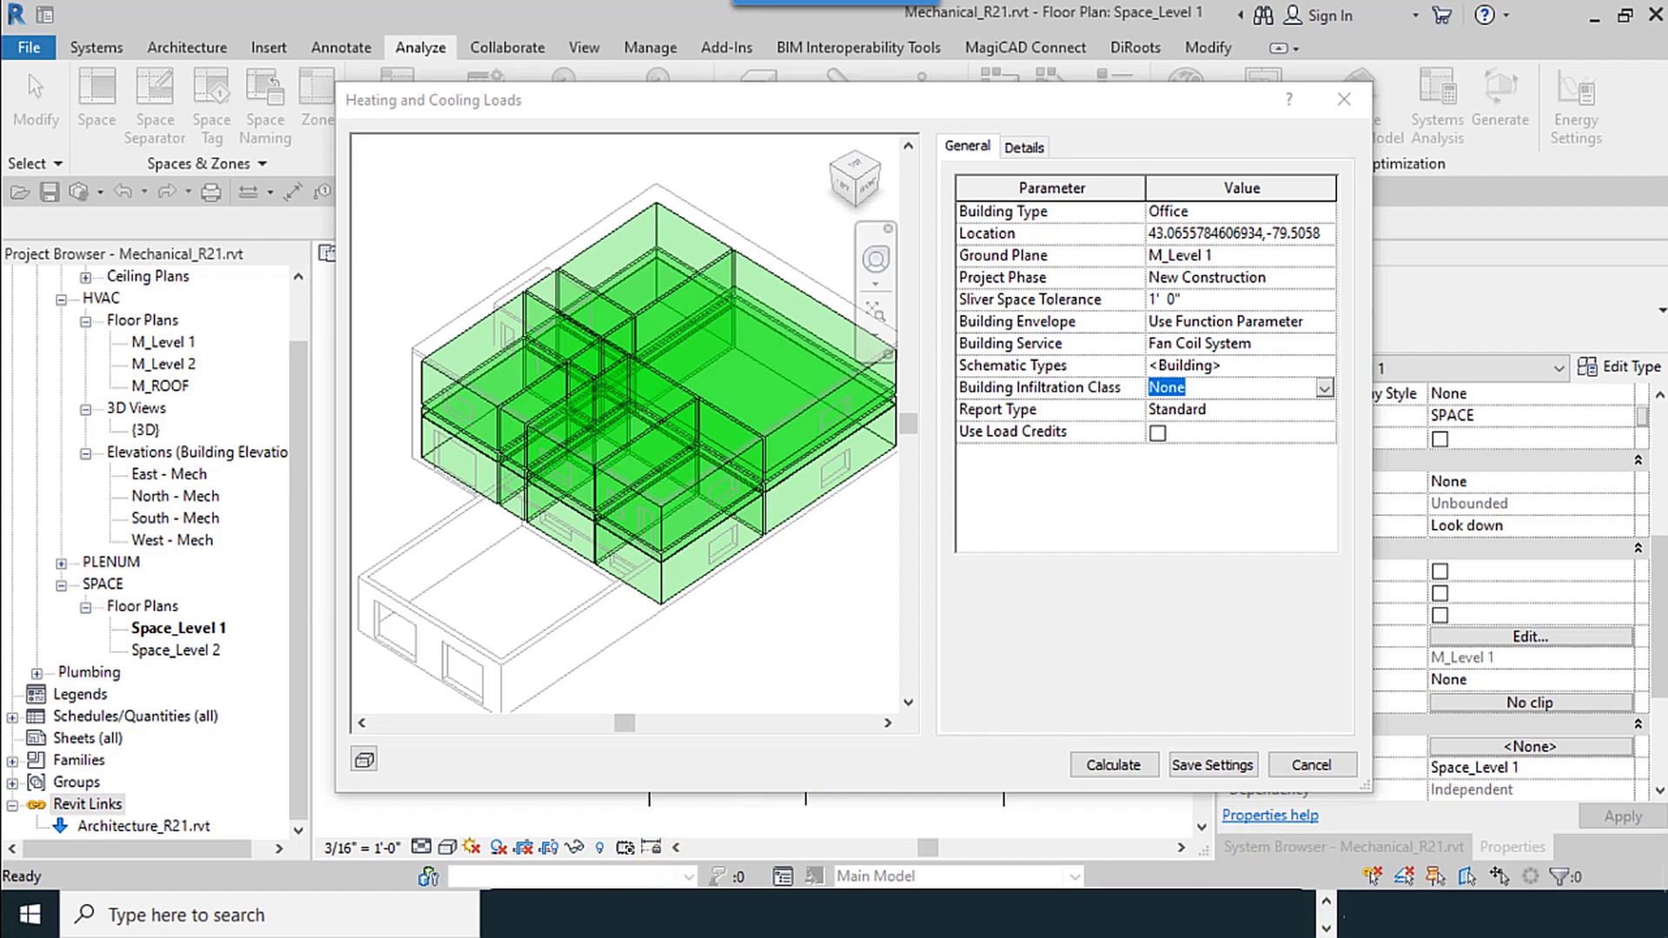
mouse_move(677, 913)
click(695, 782)
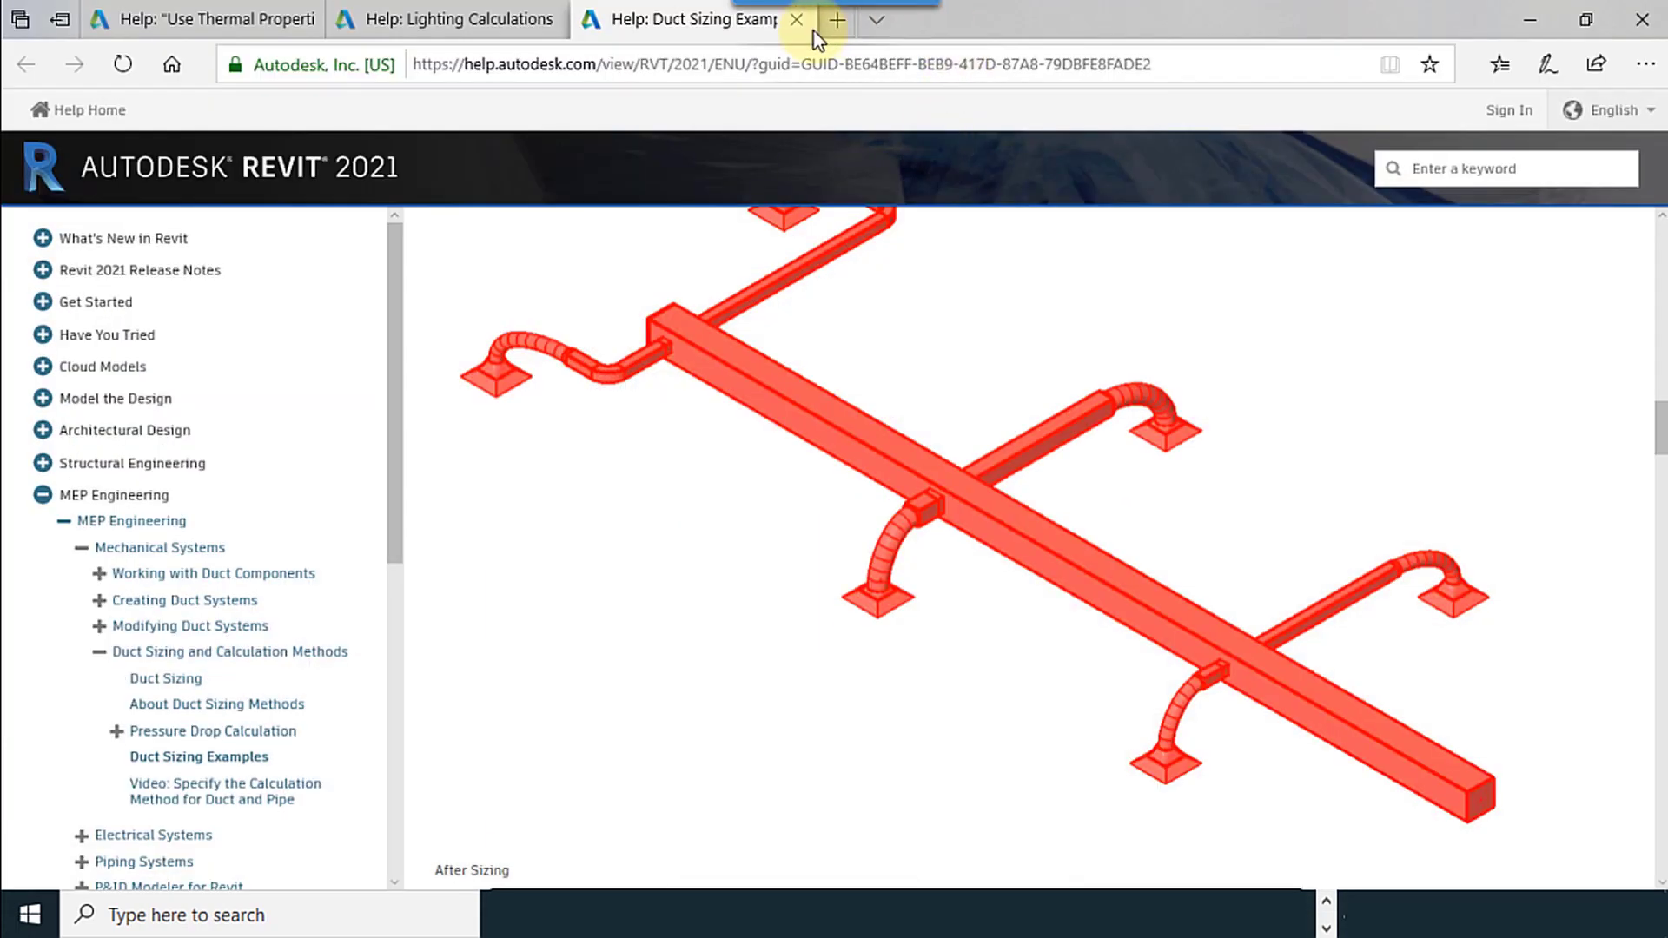
click(836, 21)
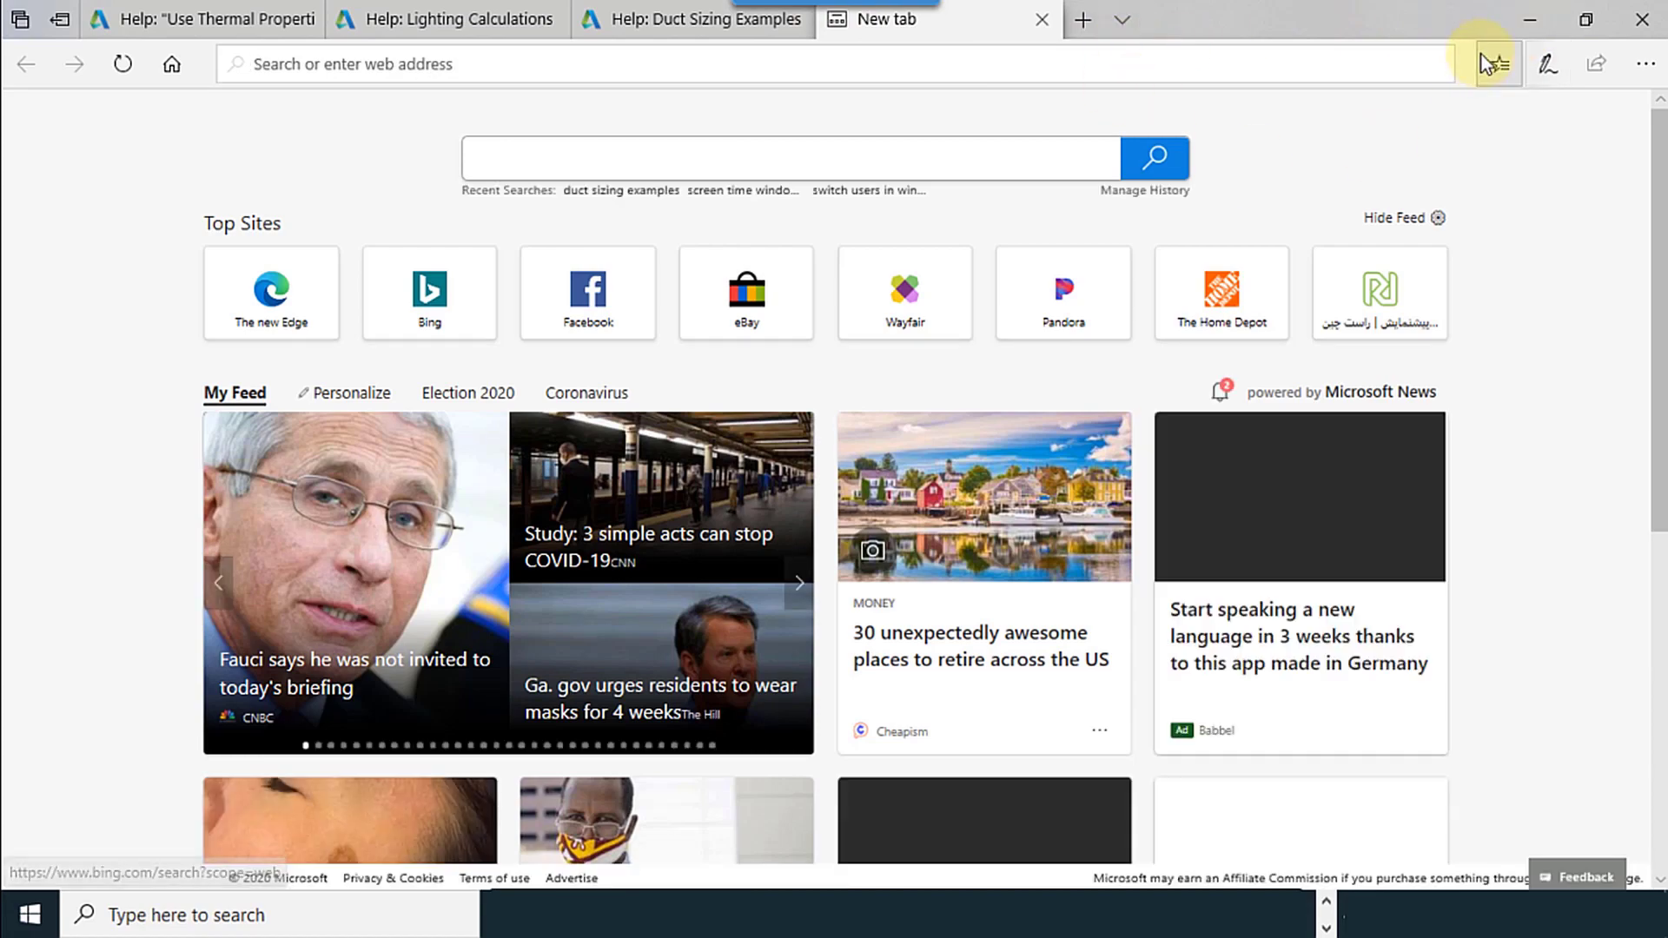
click(1534, 26)
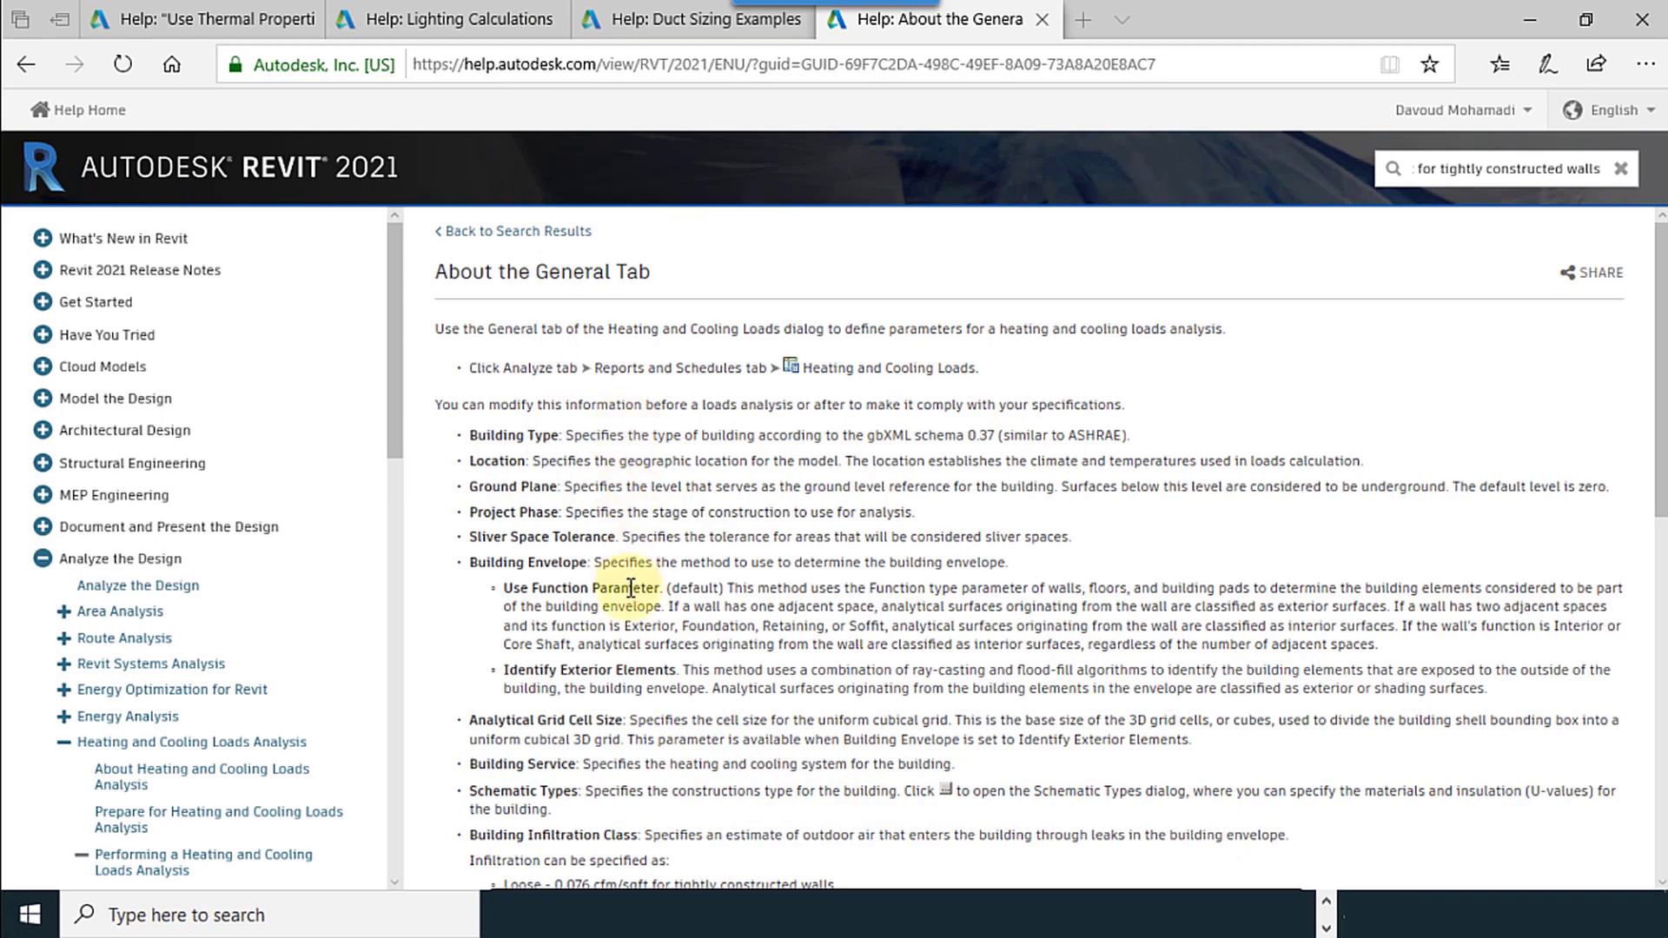
scroll(632, 588, down, 1)
scroll(655, 593, down, 2)
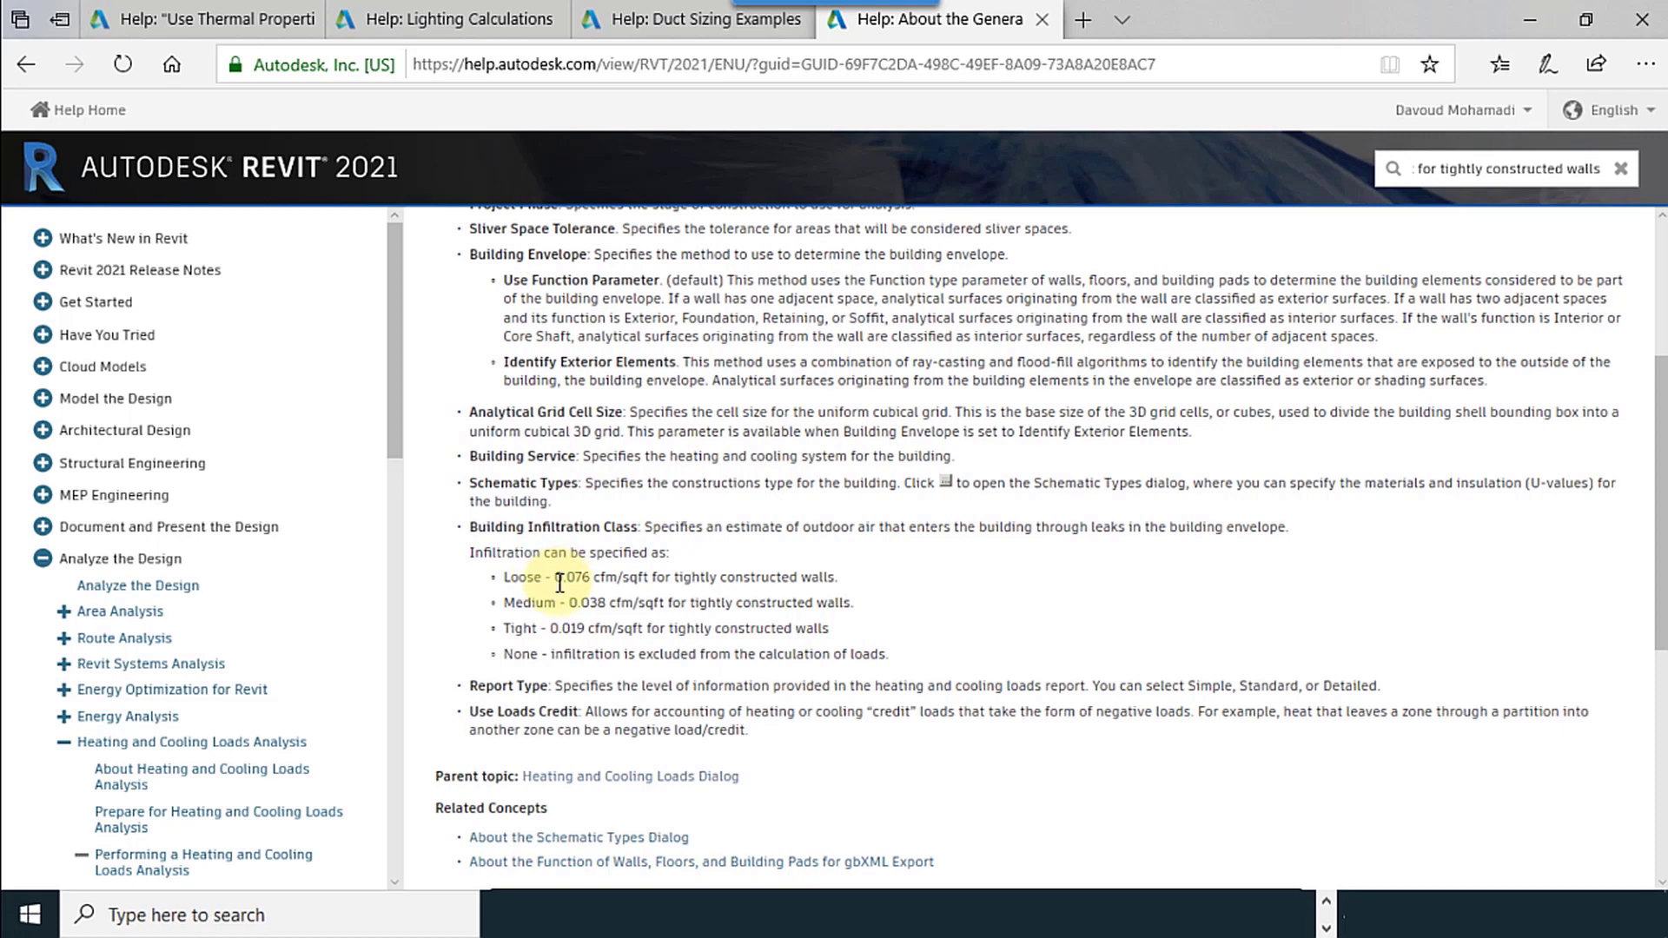
click(1526, 21)
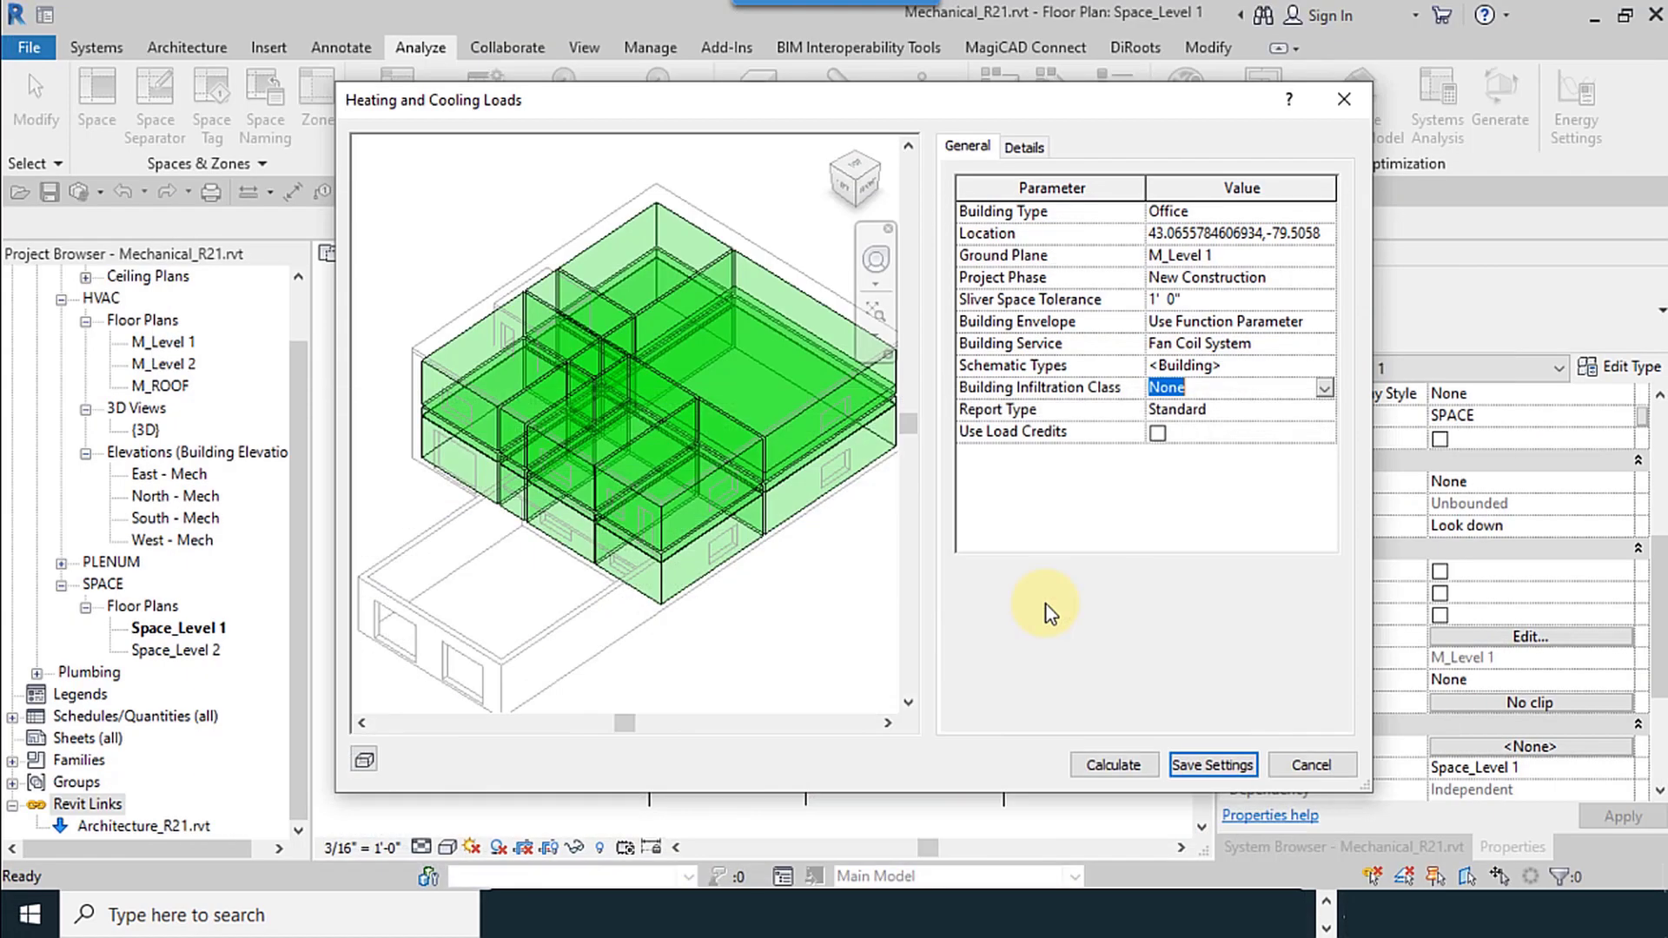
Set the building infiltration class to Medium and the report type to Detailed.
click(1323, 395)
click(1229, 424)
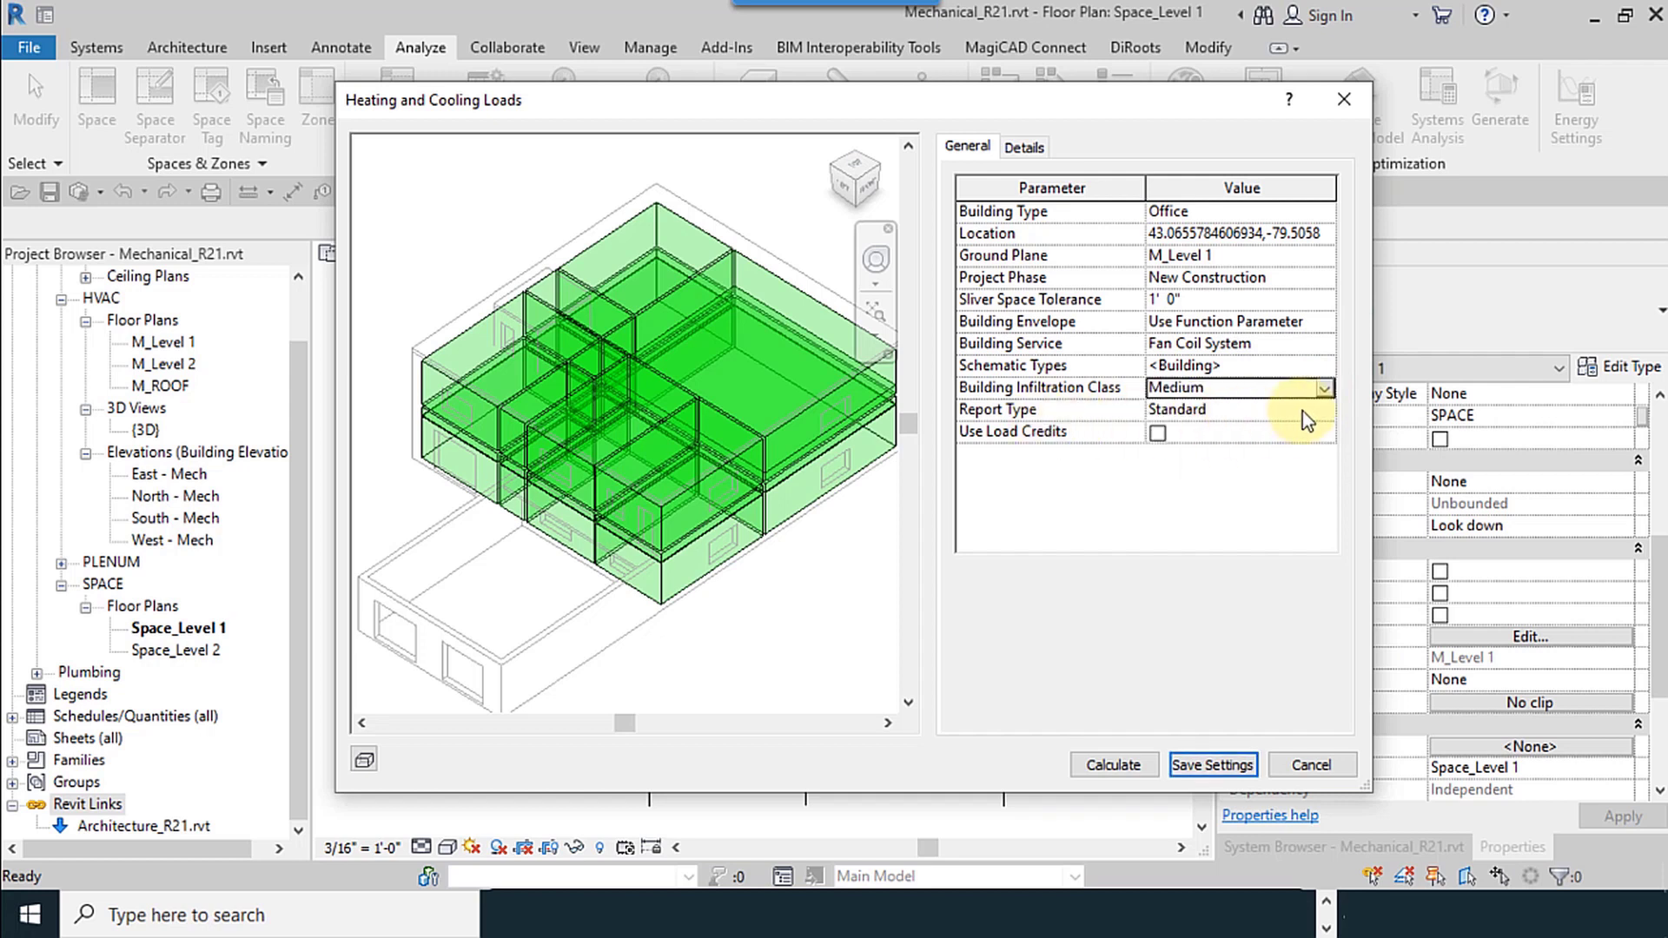
click(1207, 409)
click(1207, 409)
click(1178, 468)
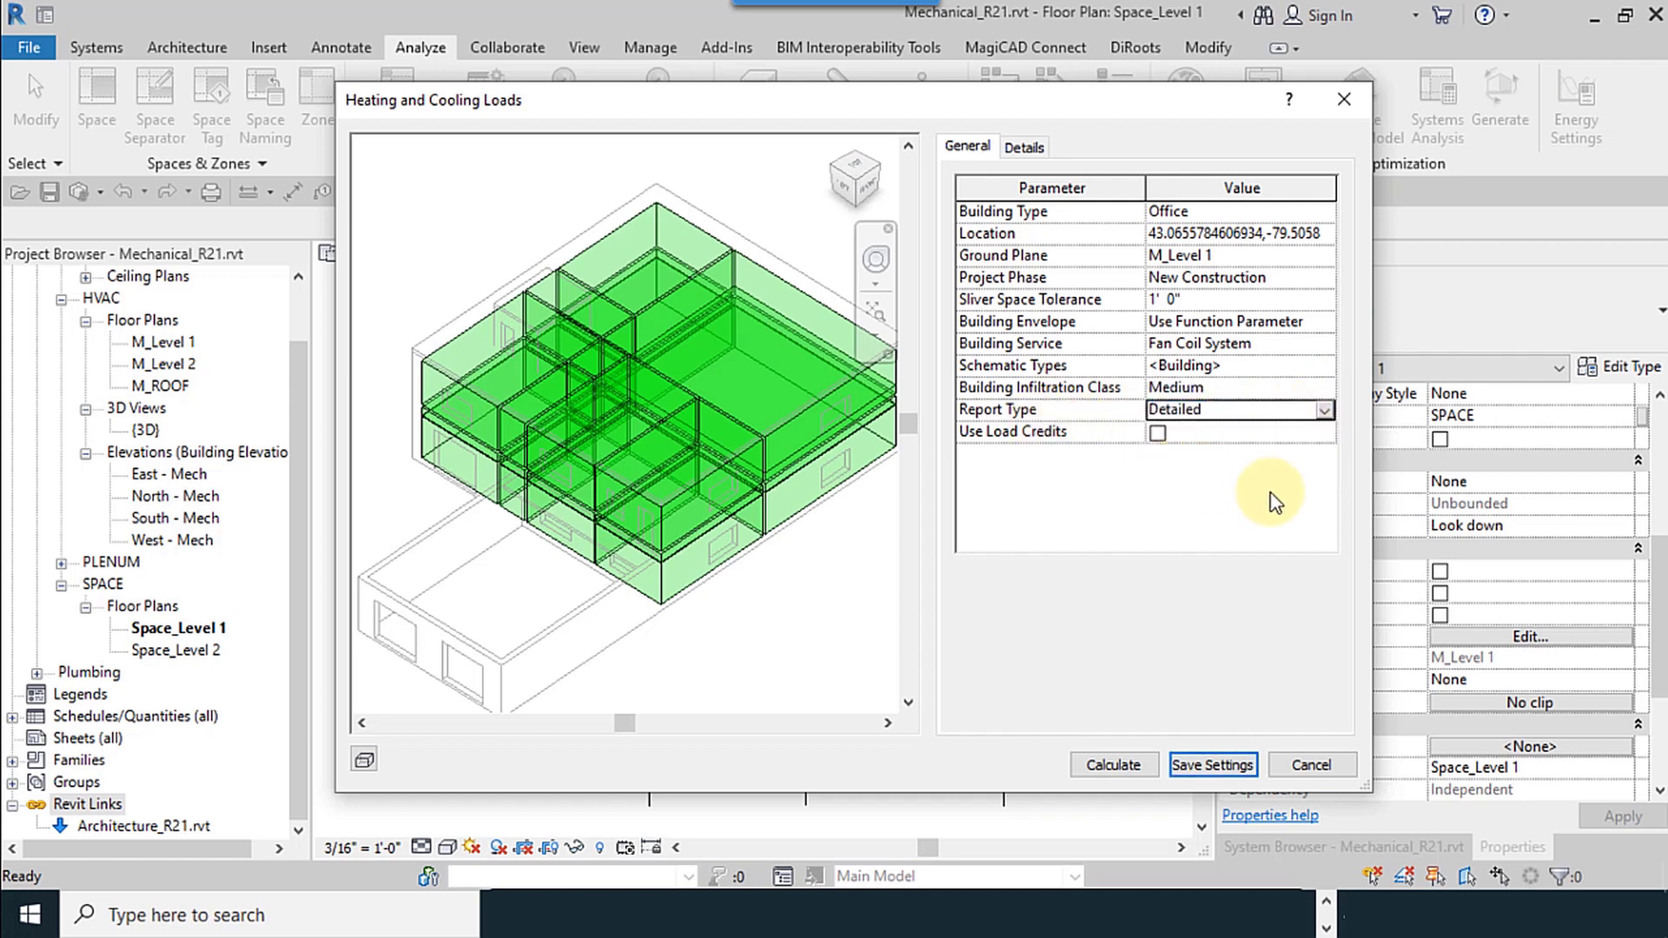
Review the report type options, keep Detailed, and enable Use Load Credits for the analysis.
click(1212, 410)
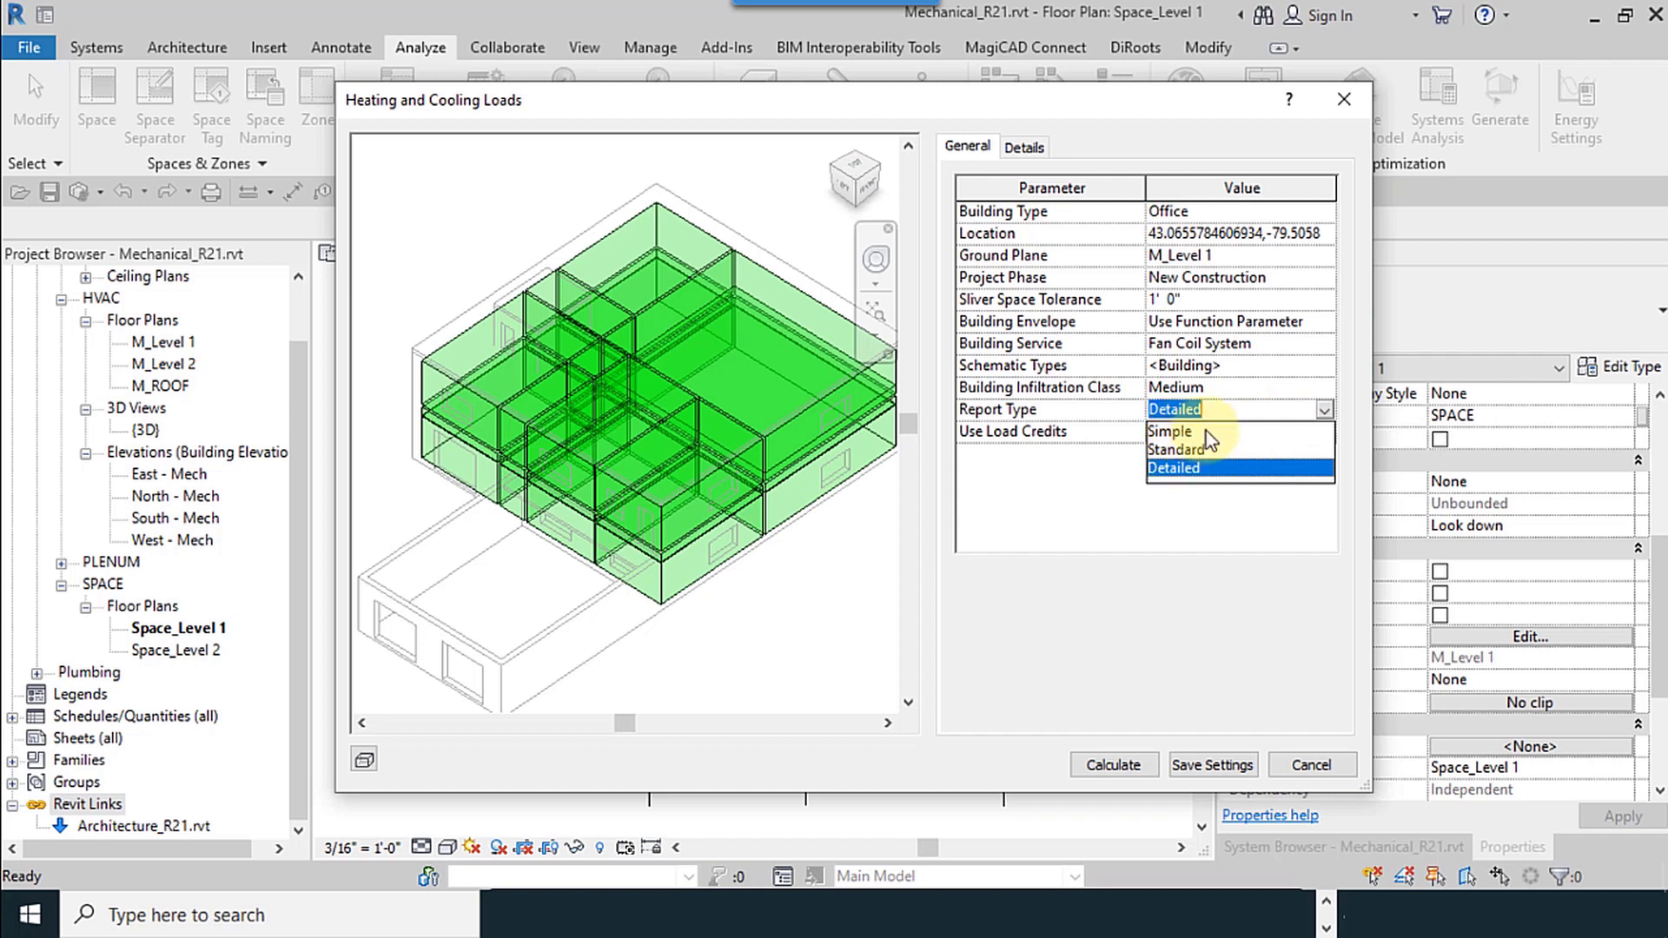
click(1223, 467)
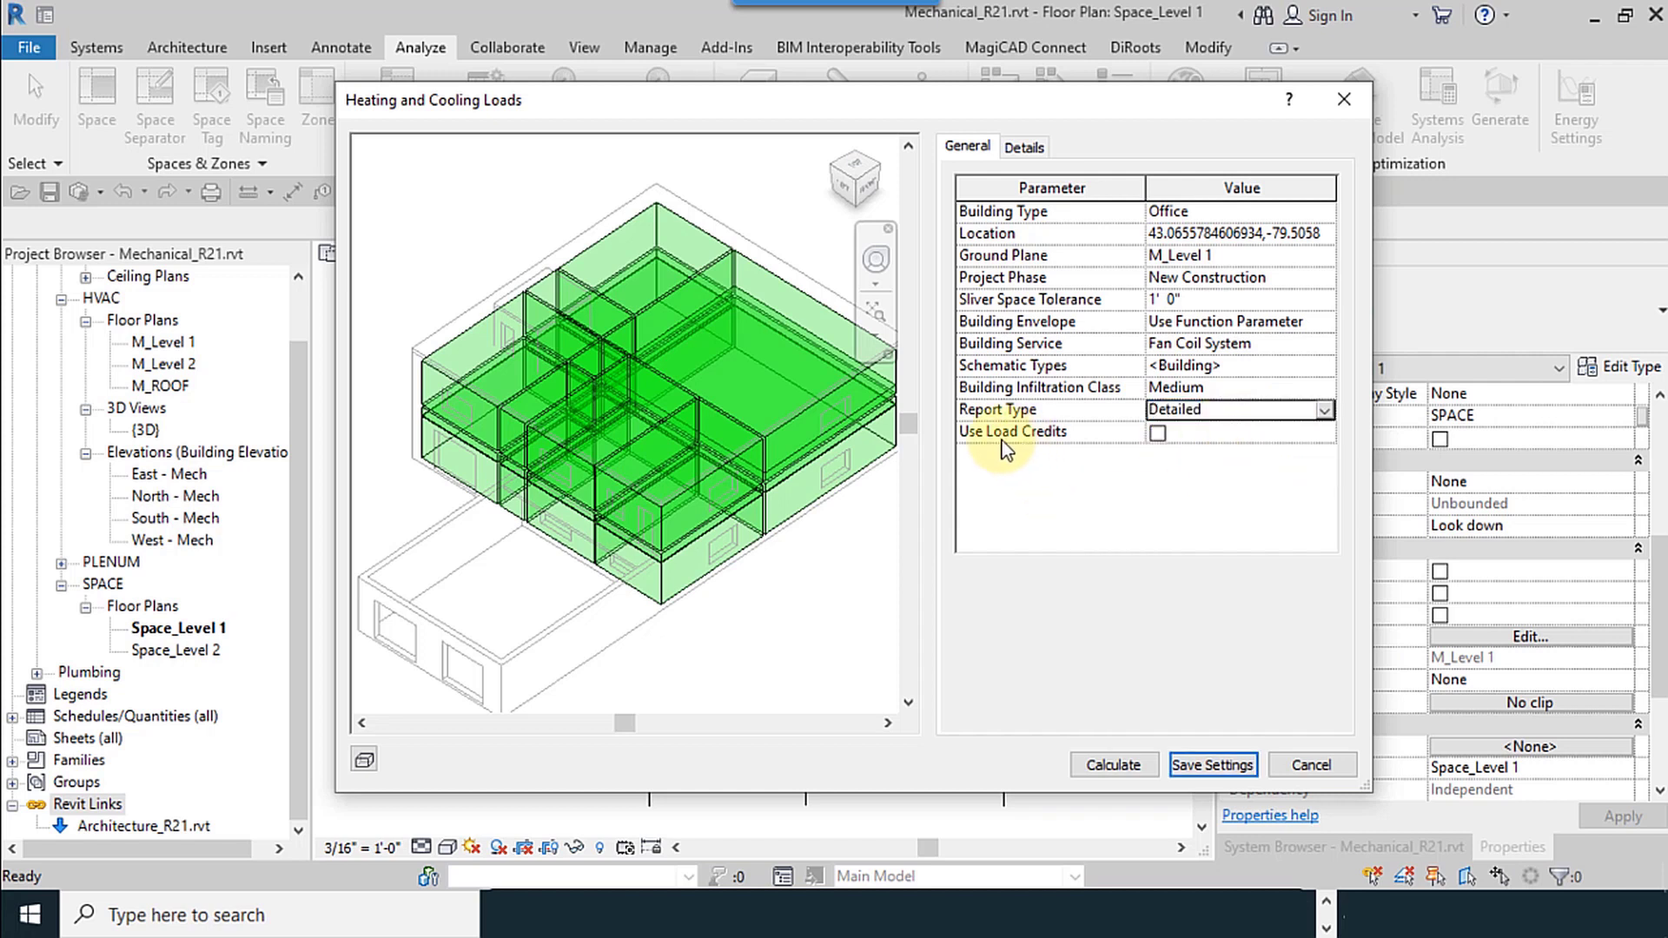
click(1156, 436)
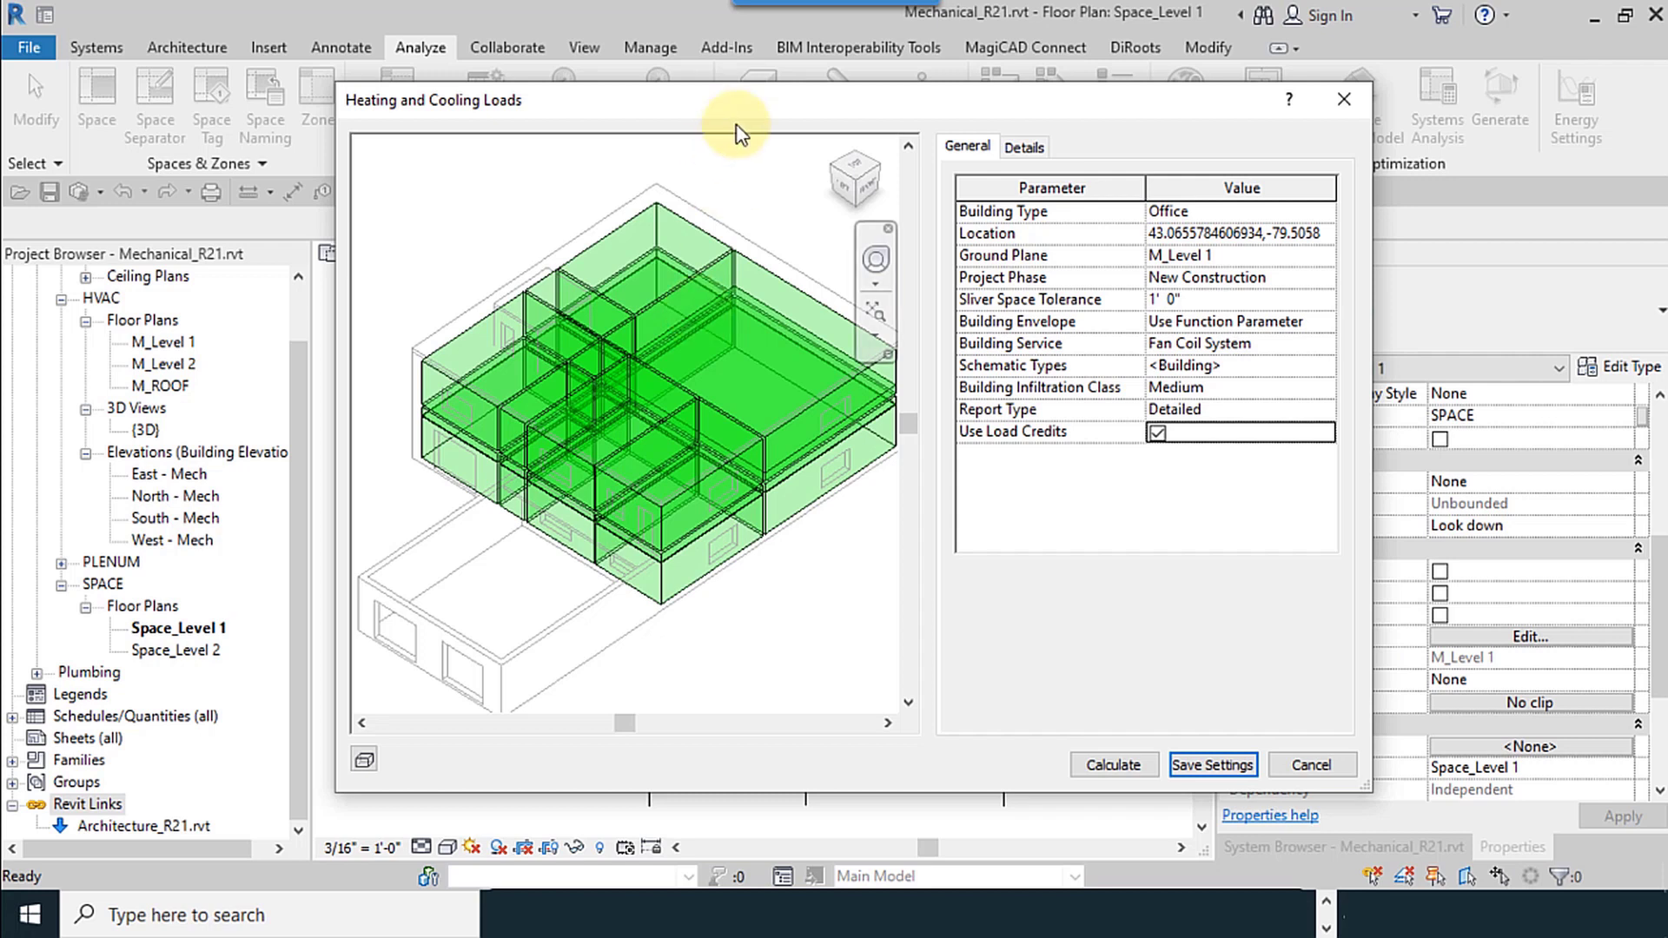
Show the analysis details and expand Zone_L1 and Zone_L2 to list their spaces.
click(1029, 148)
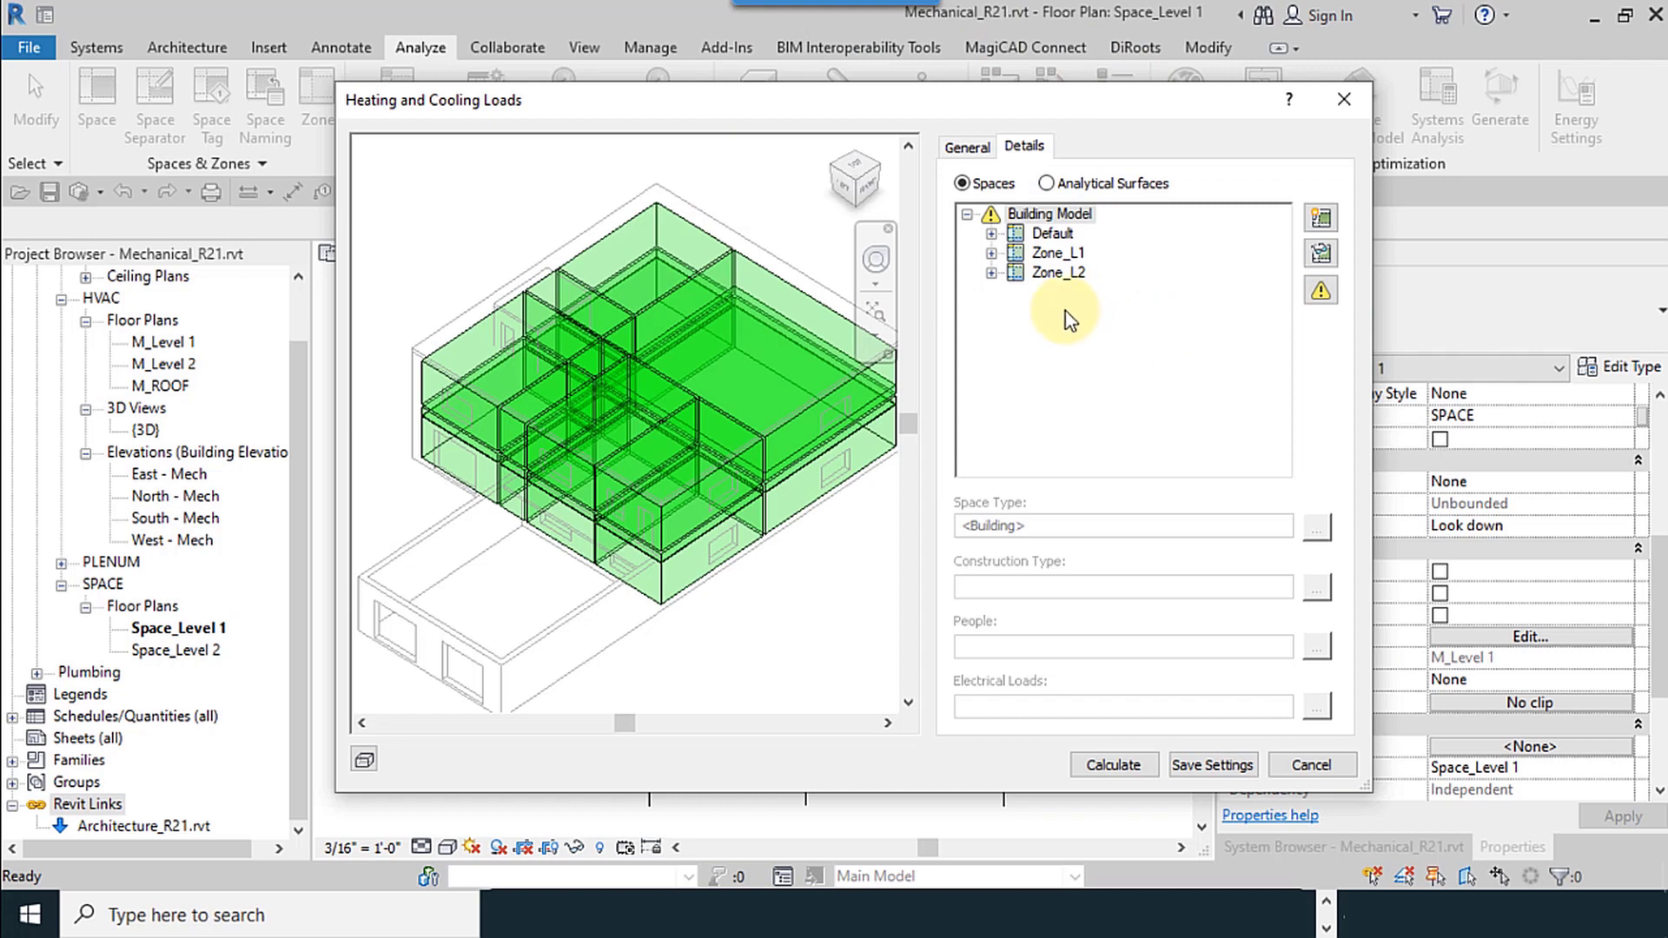
click(991, 237)
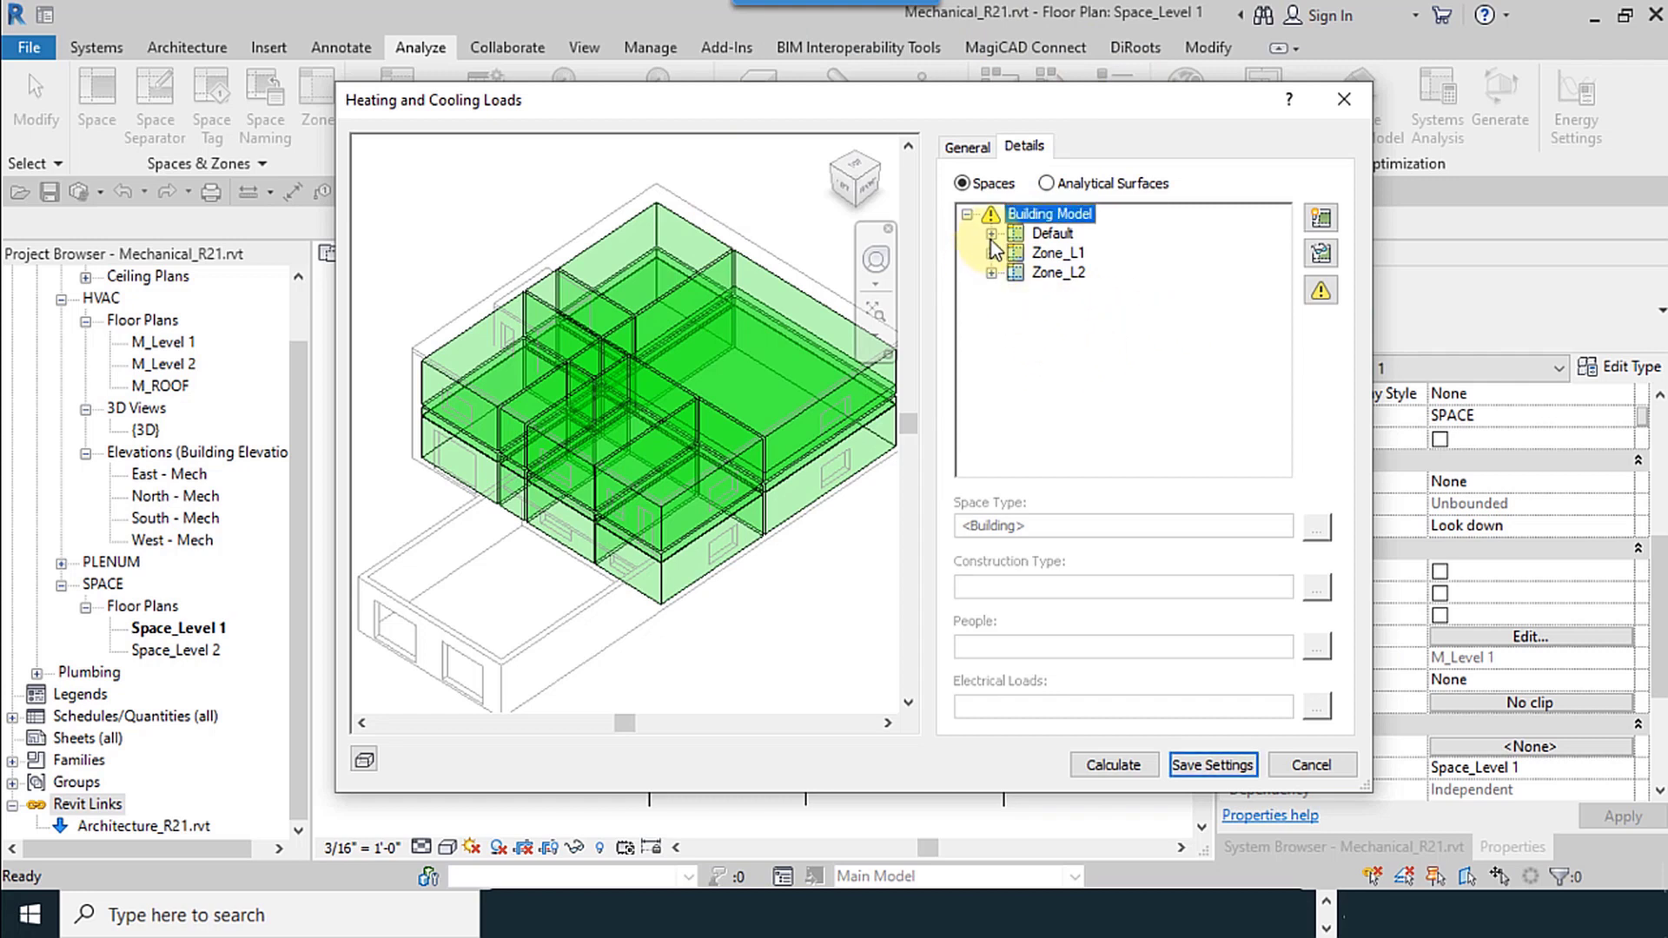
click(992, 236)
click(991, 253)
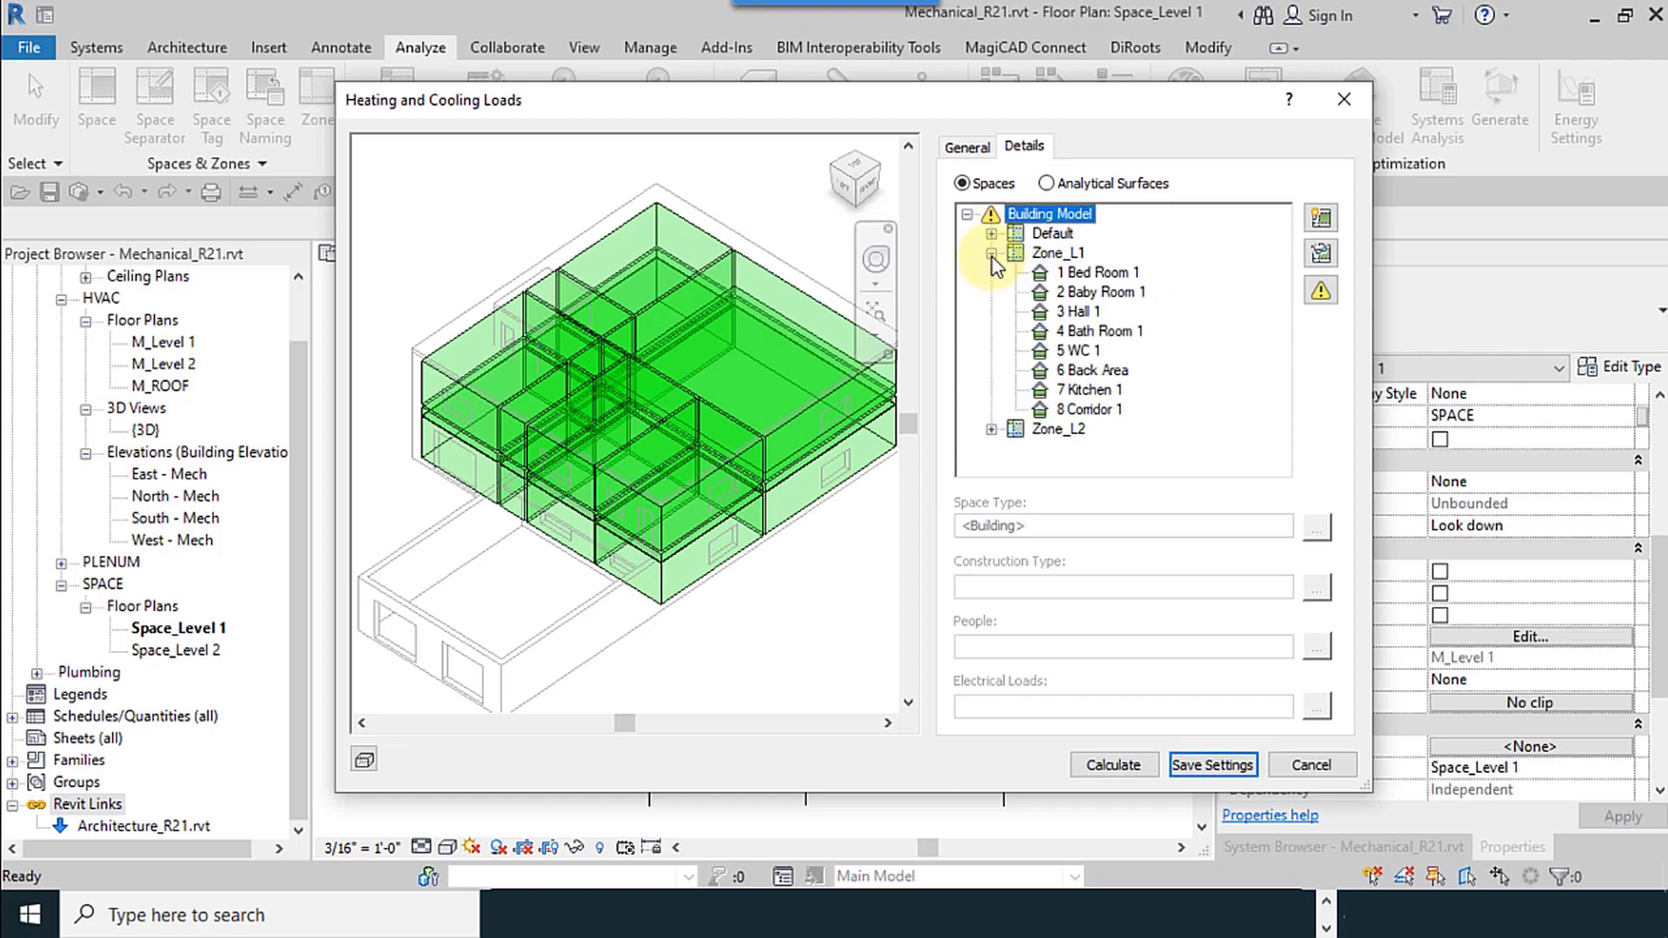
click(992, 430)
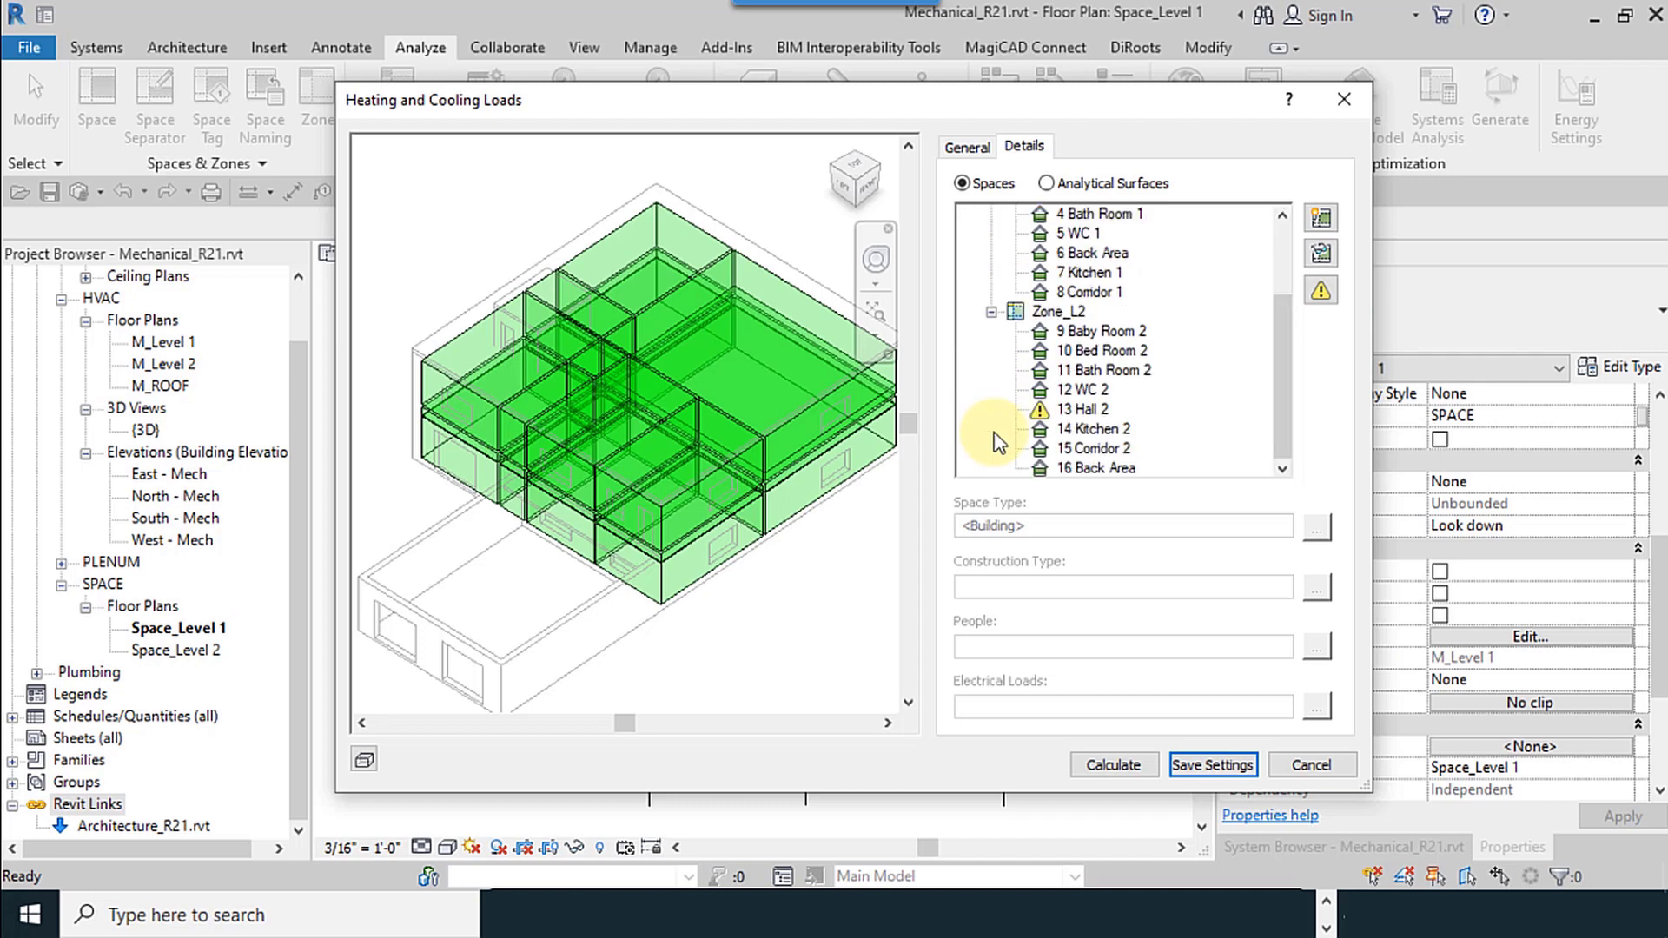
Read the warning attached to space 13 Hall 2 and save the heating and cooling loads settings.
click(1077, 410)
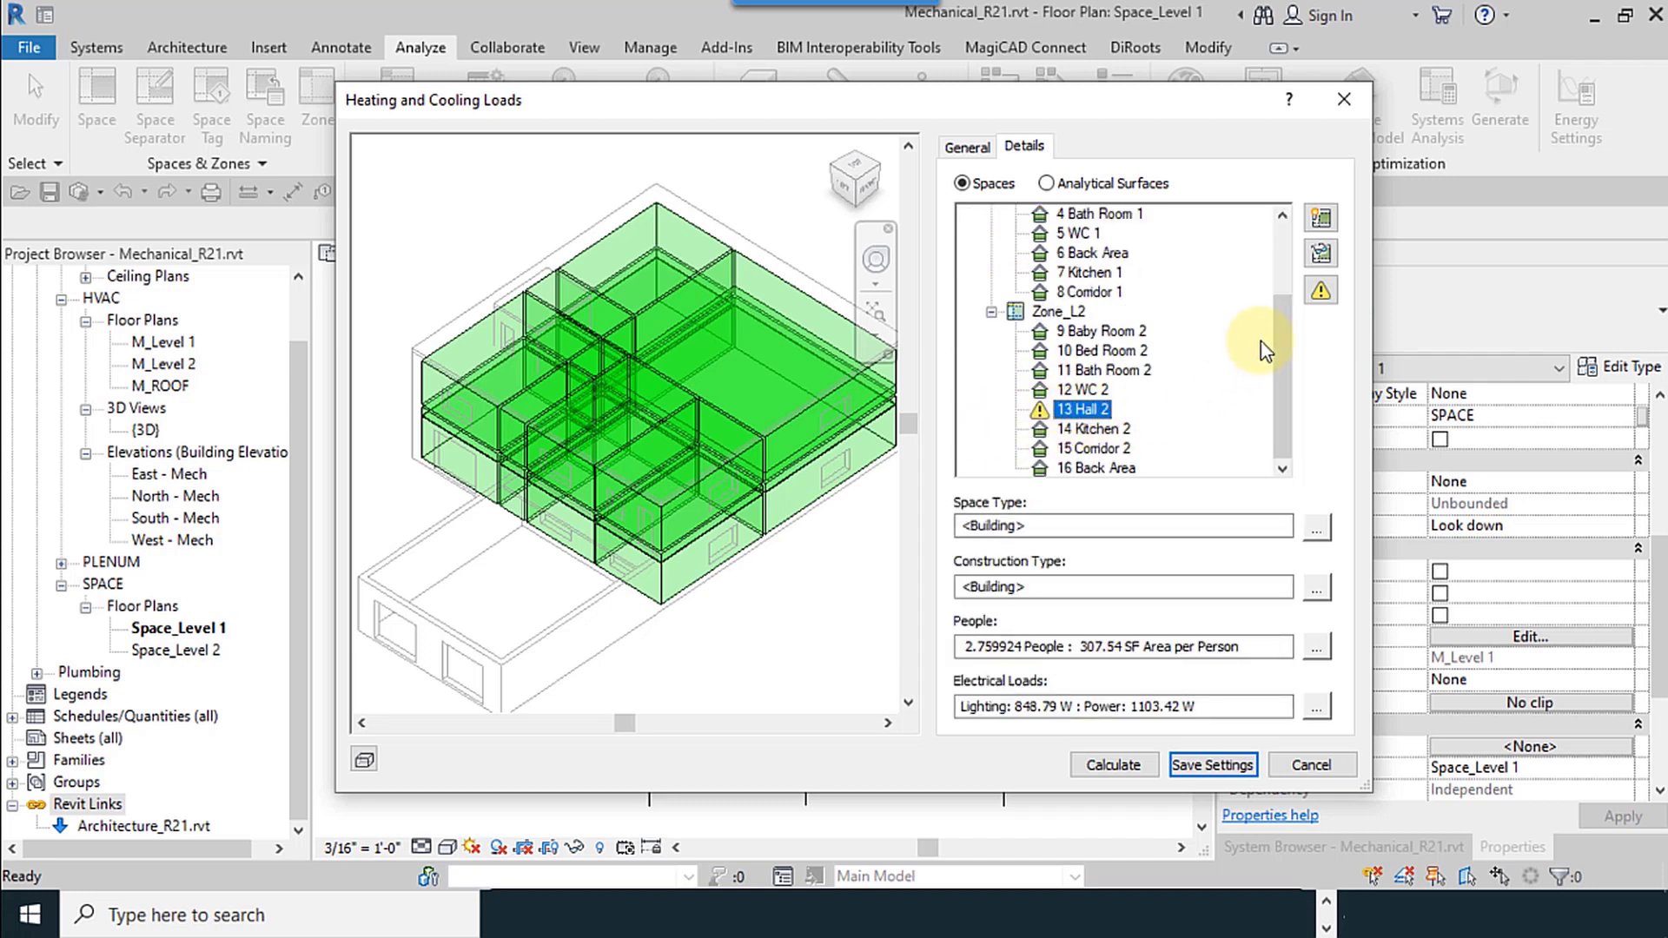
click(1321, 290)
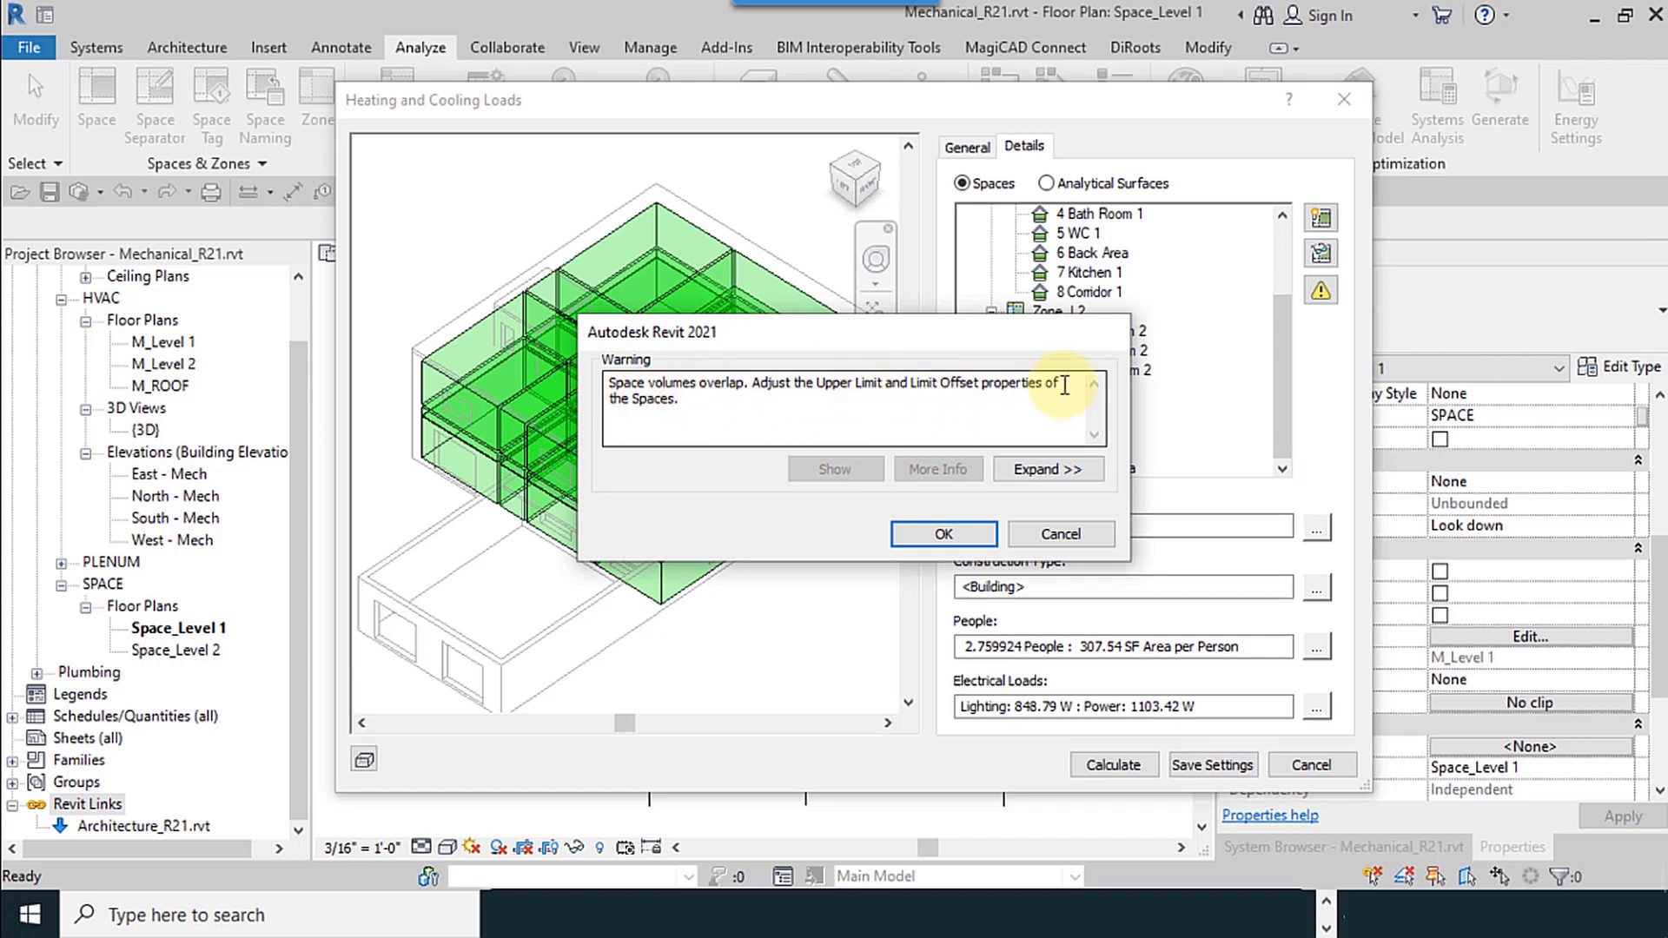
click(947, 533)
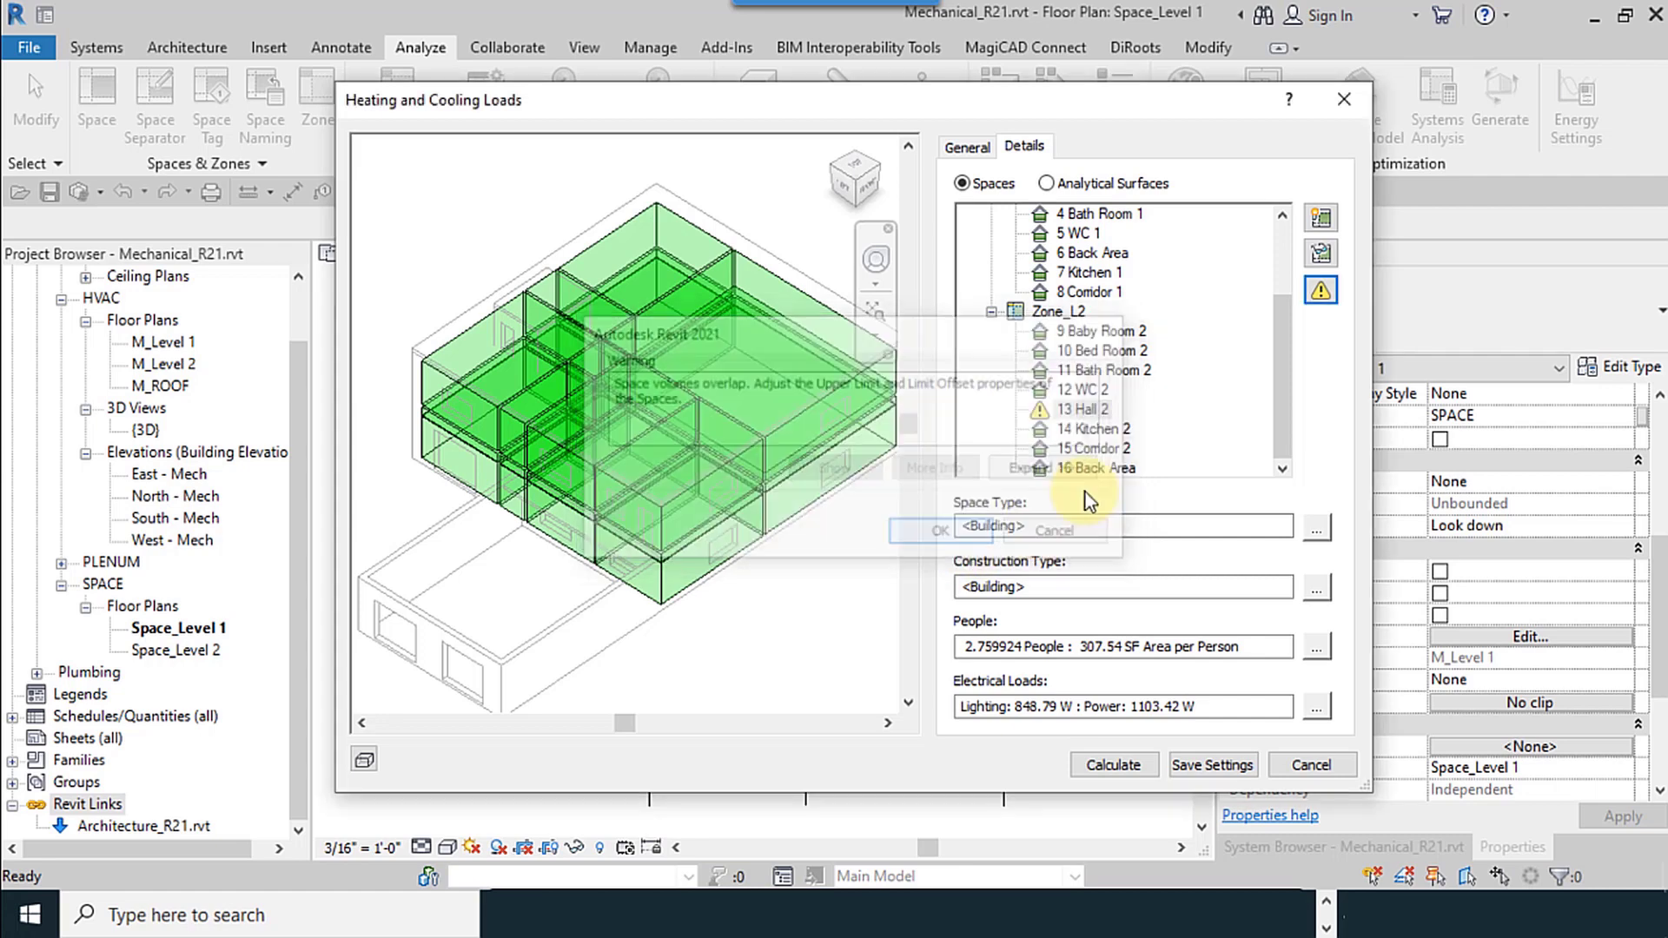
click(1078, 412)
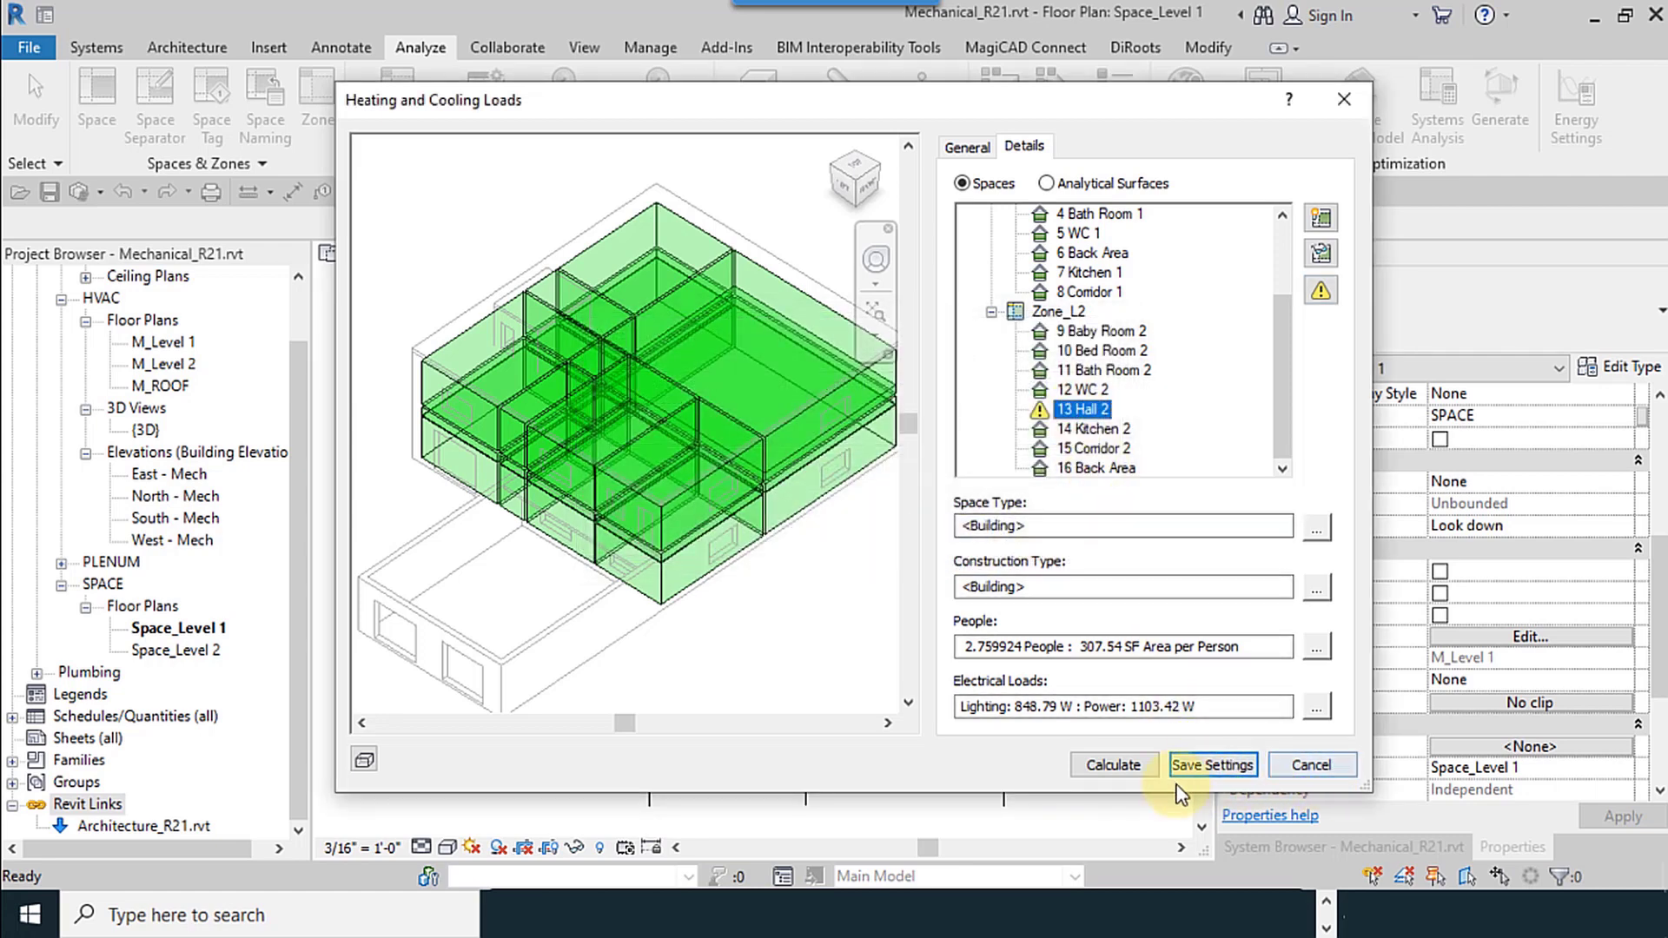
click(1212, 765)
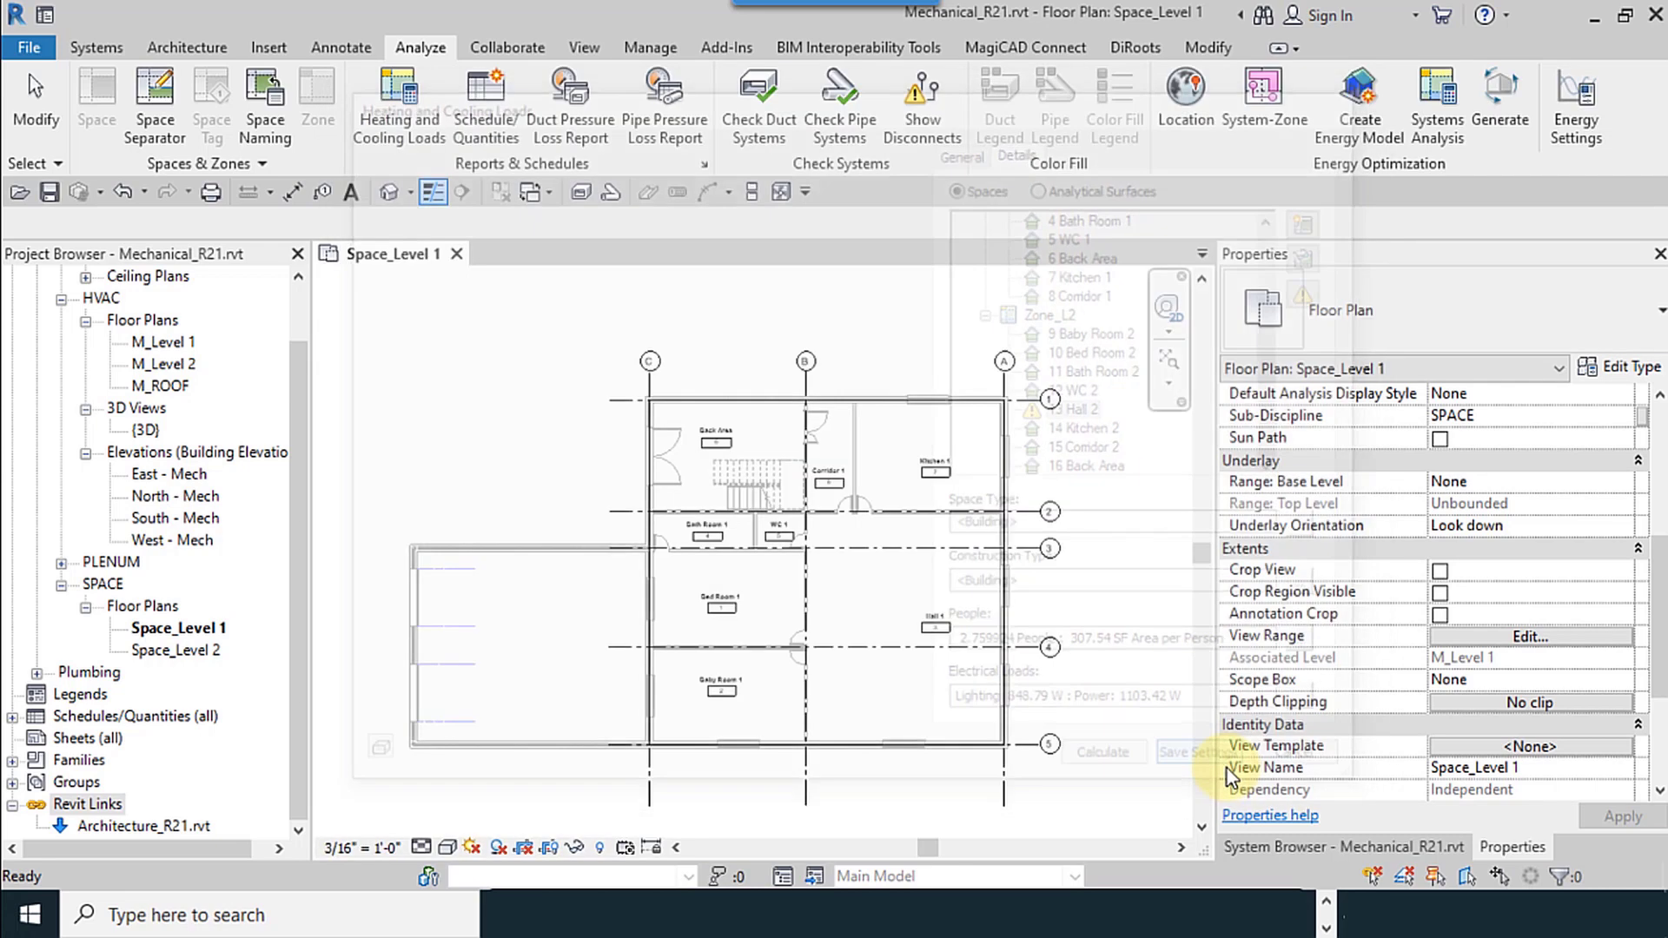
Open the Space_Level 2 floor plan to inspect the area around Hall 2.
scroll(921, 665, up, 3)
scroll(895, 652, down, 3)
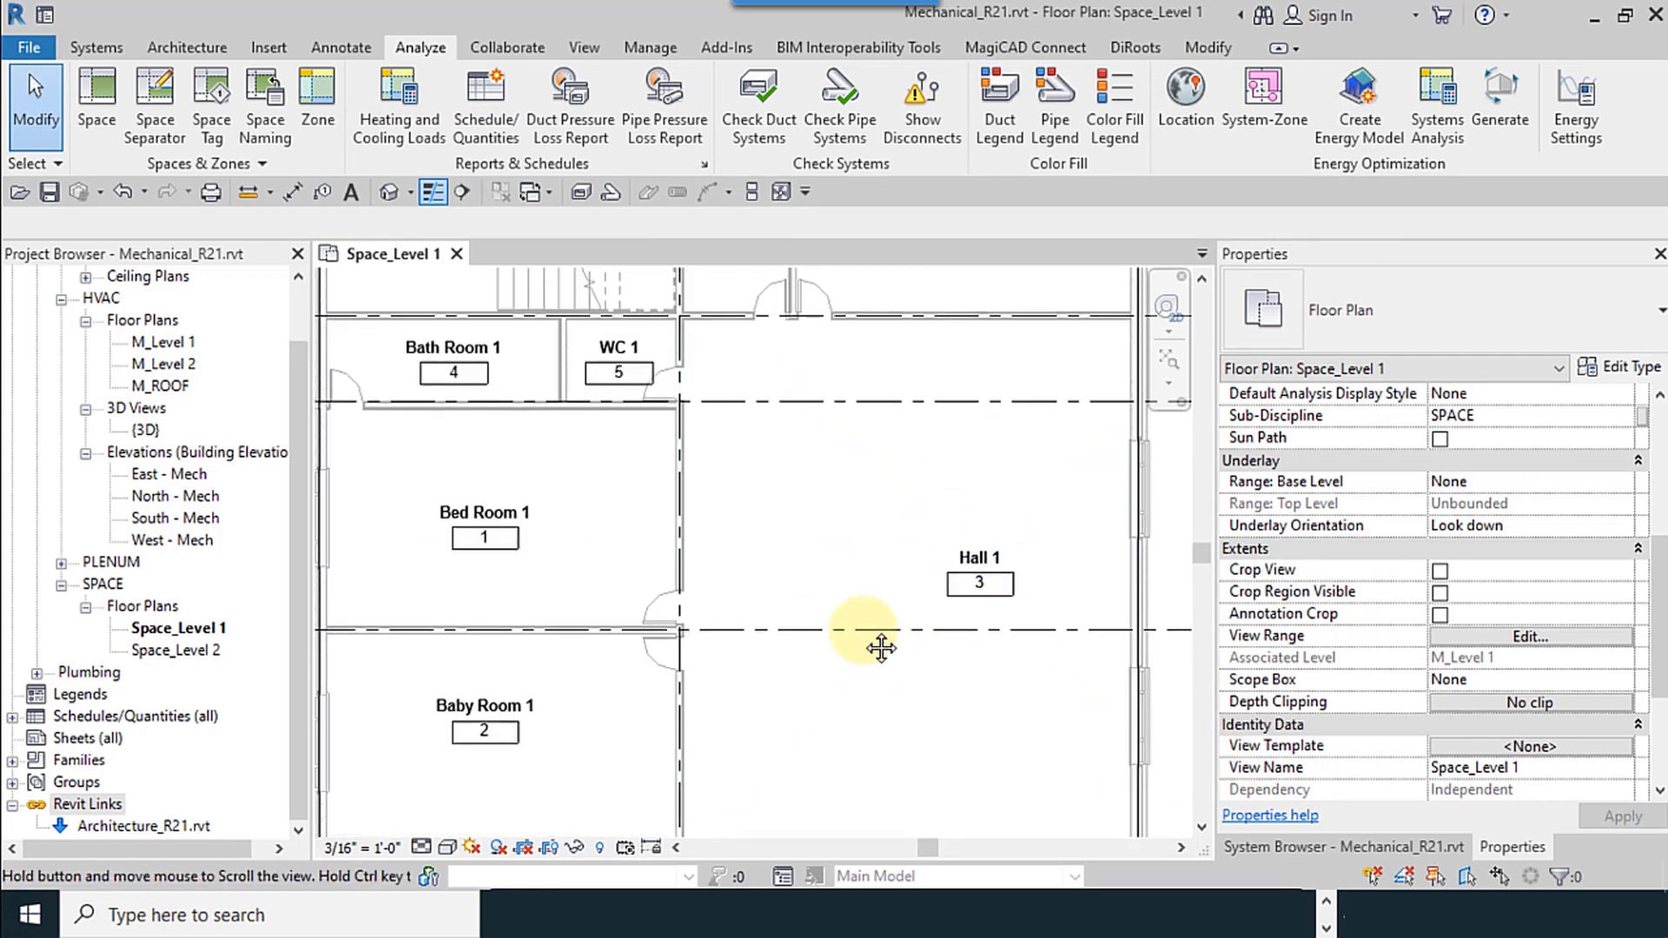
click(169, 652)
double_click(166, 654)
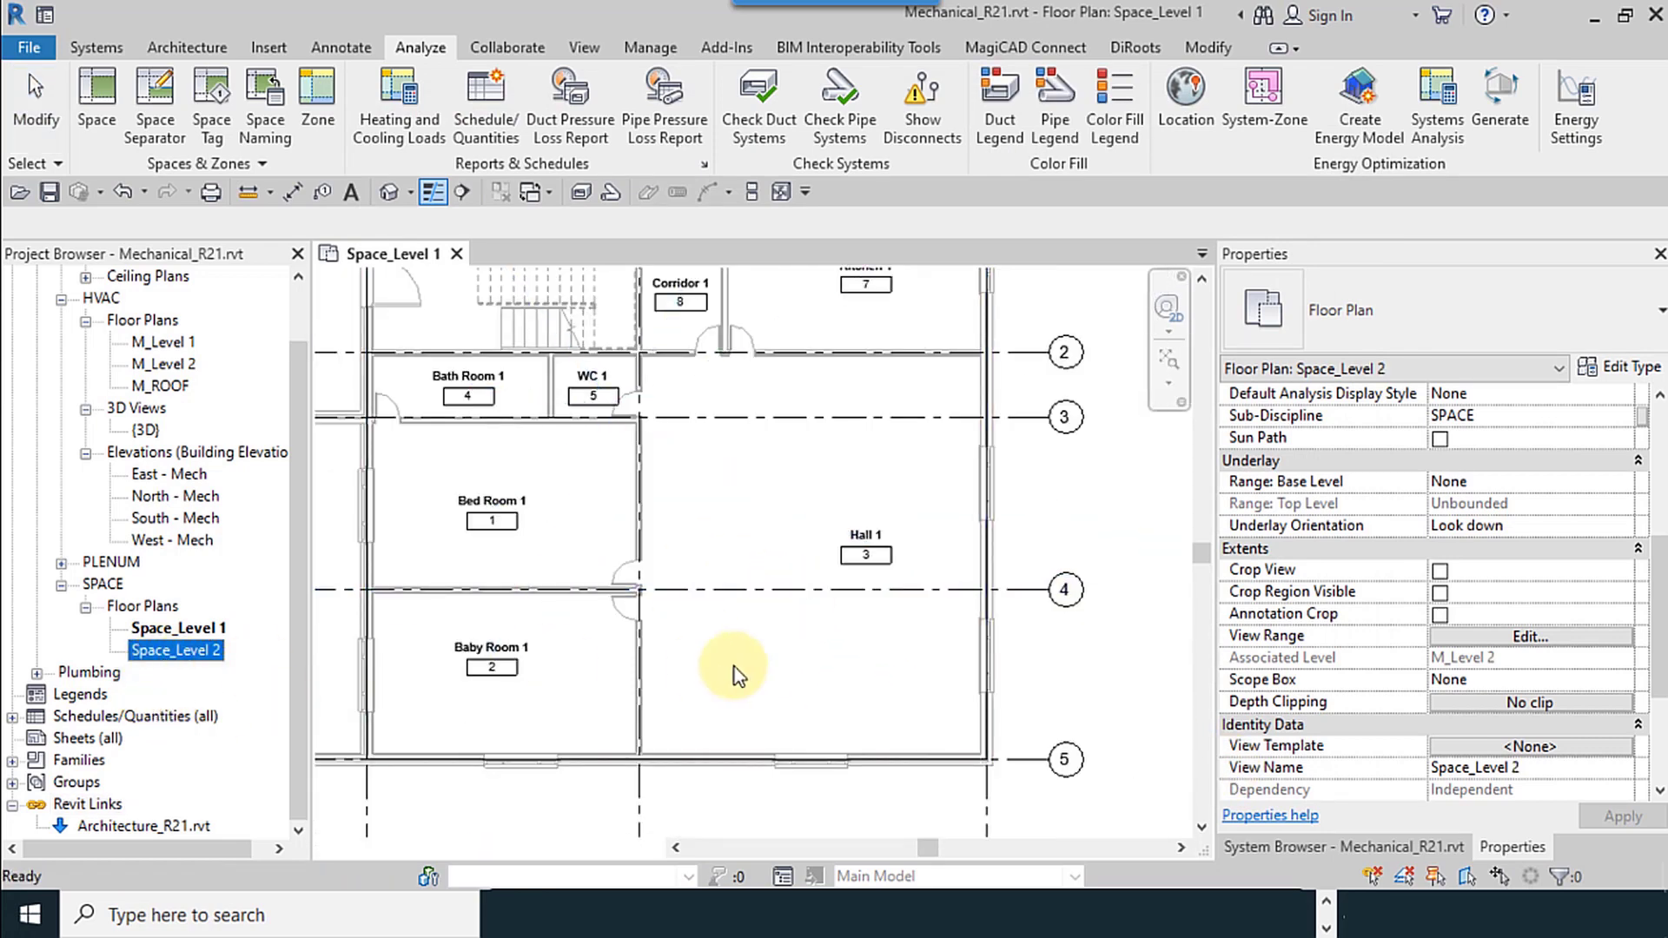
scroll(768, 572, down, 2)
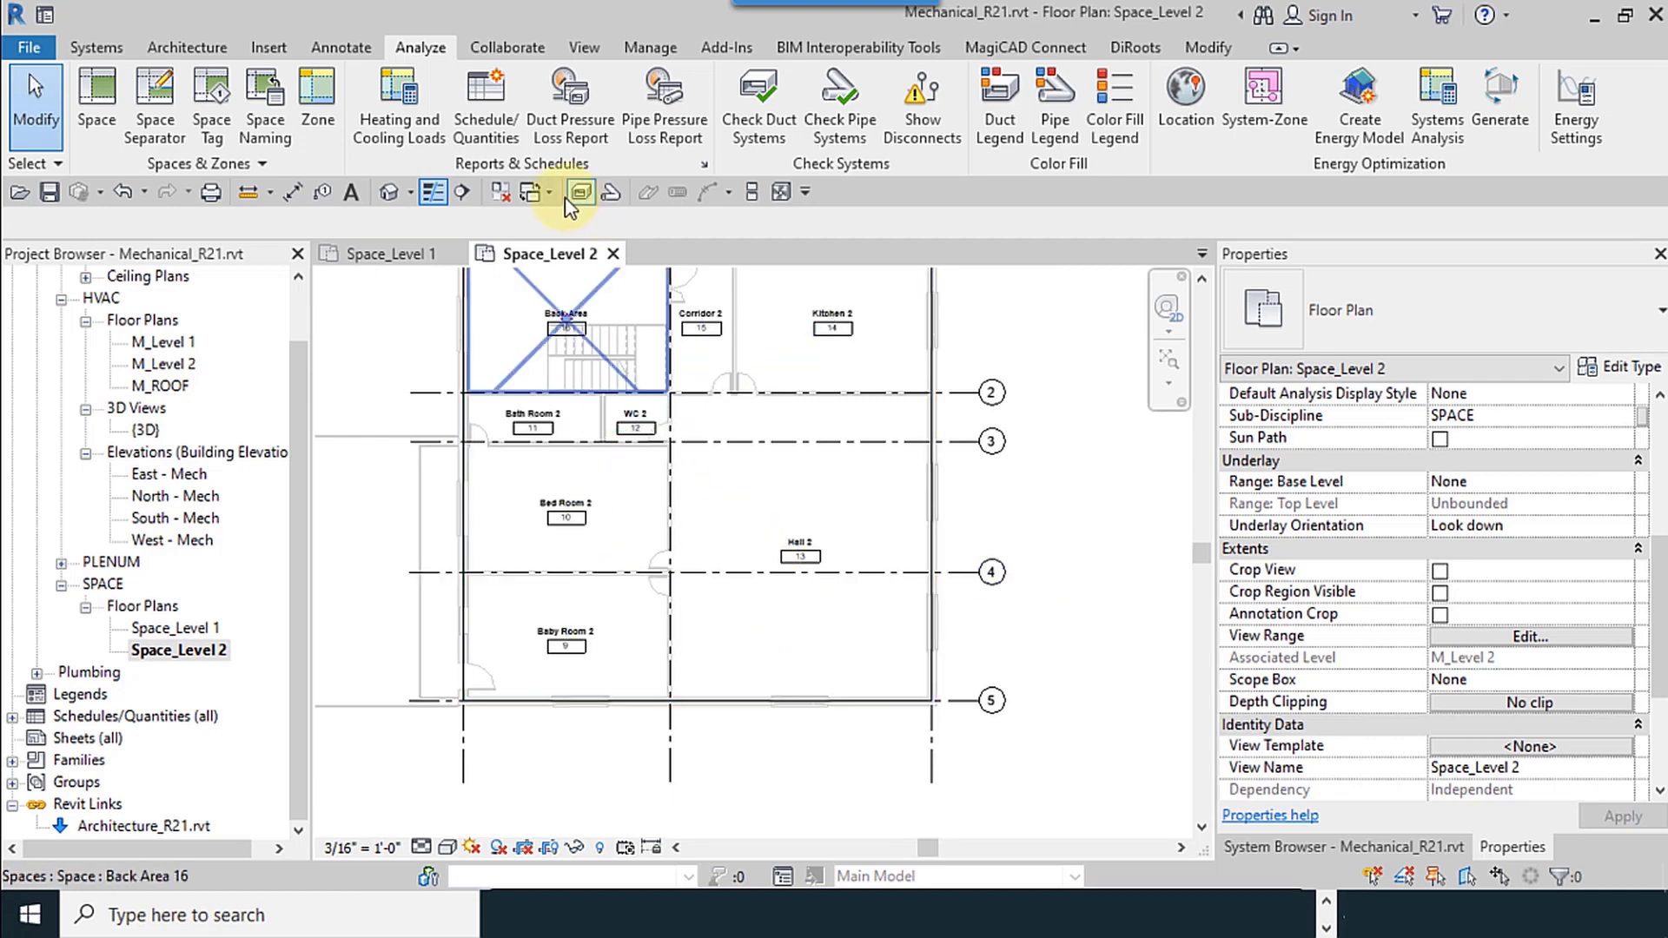
click(475, 194)
click(844, 726)
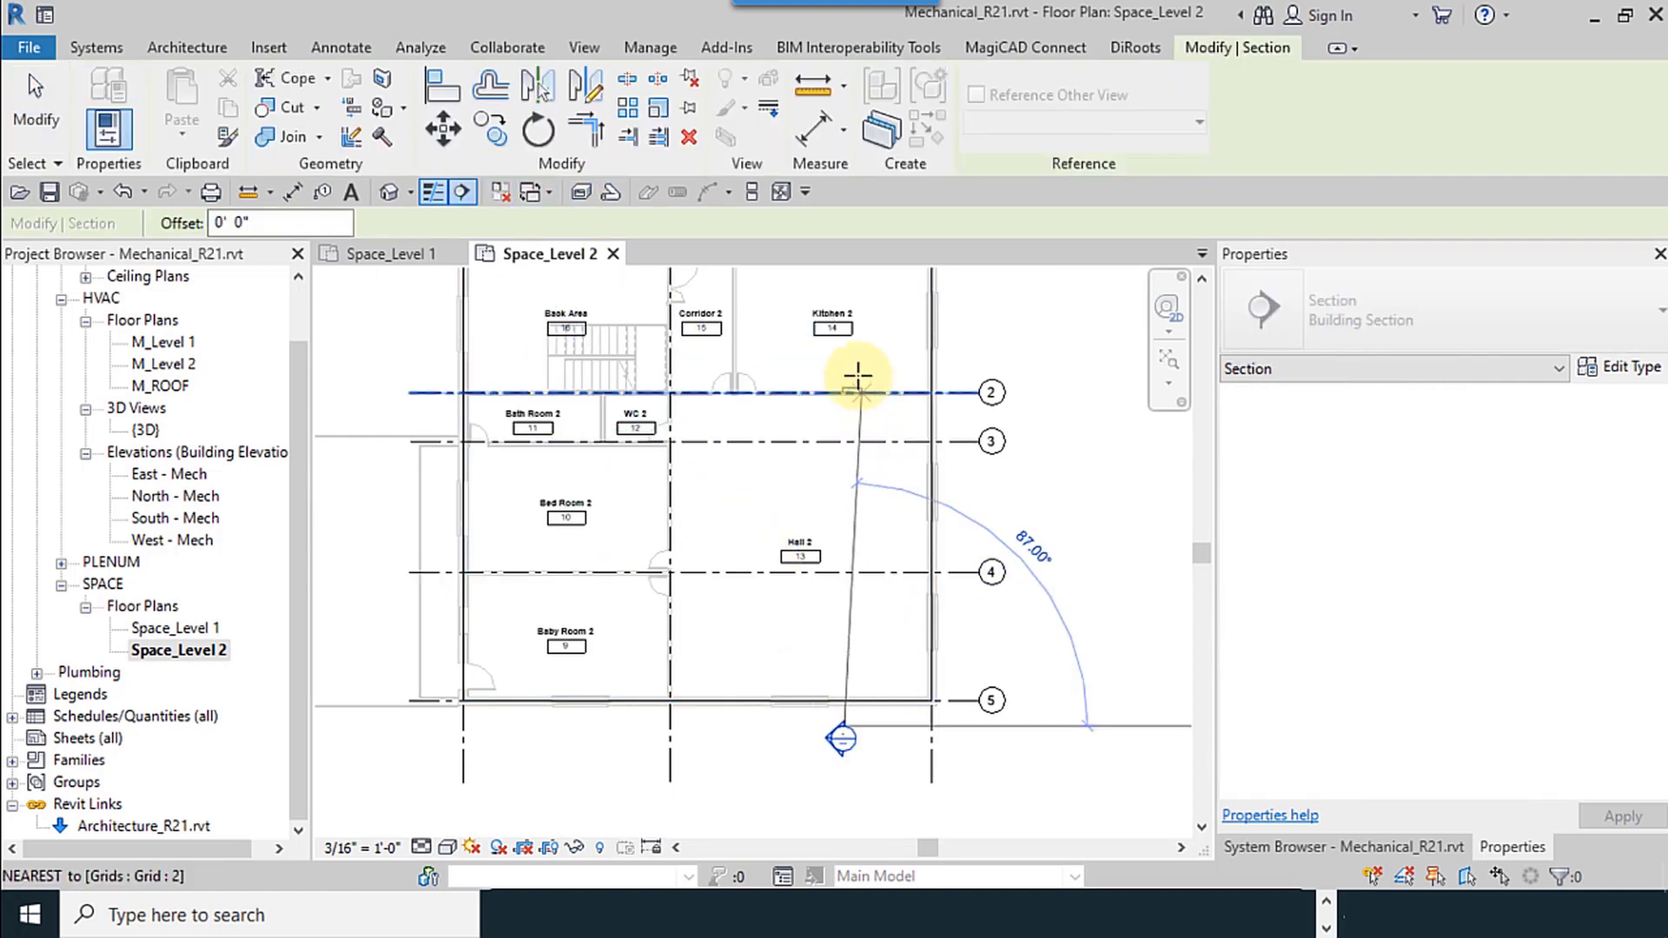
click(856, 375)
key(Escape)
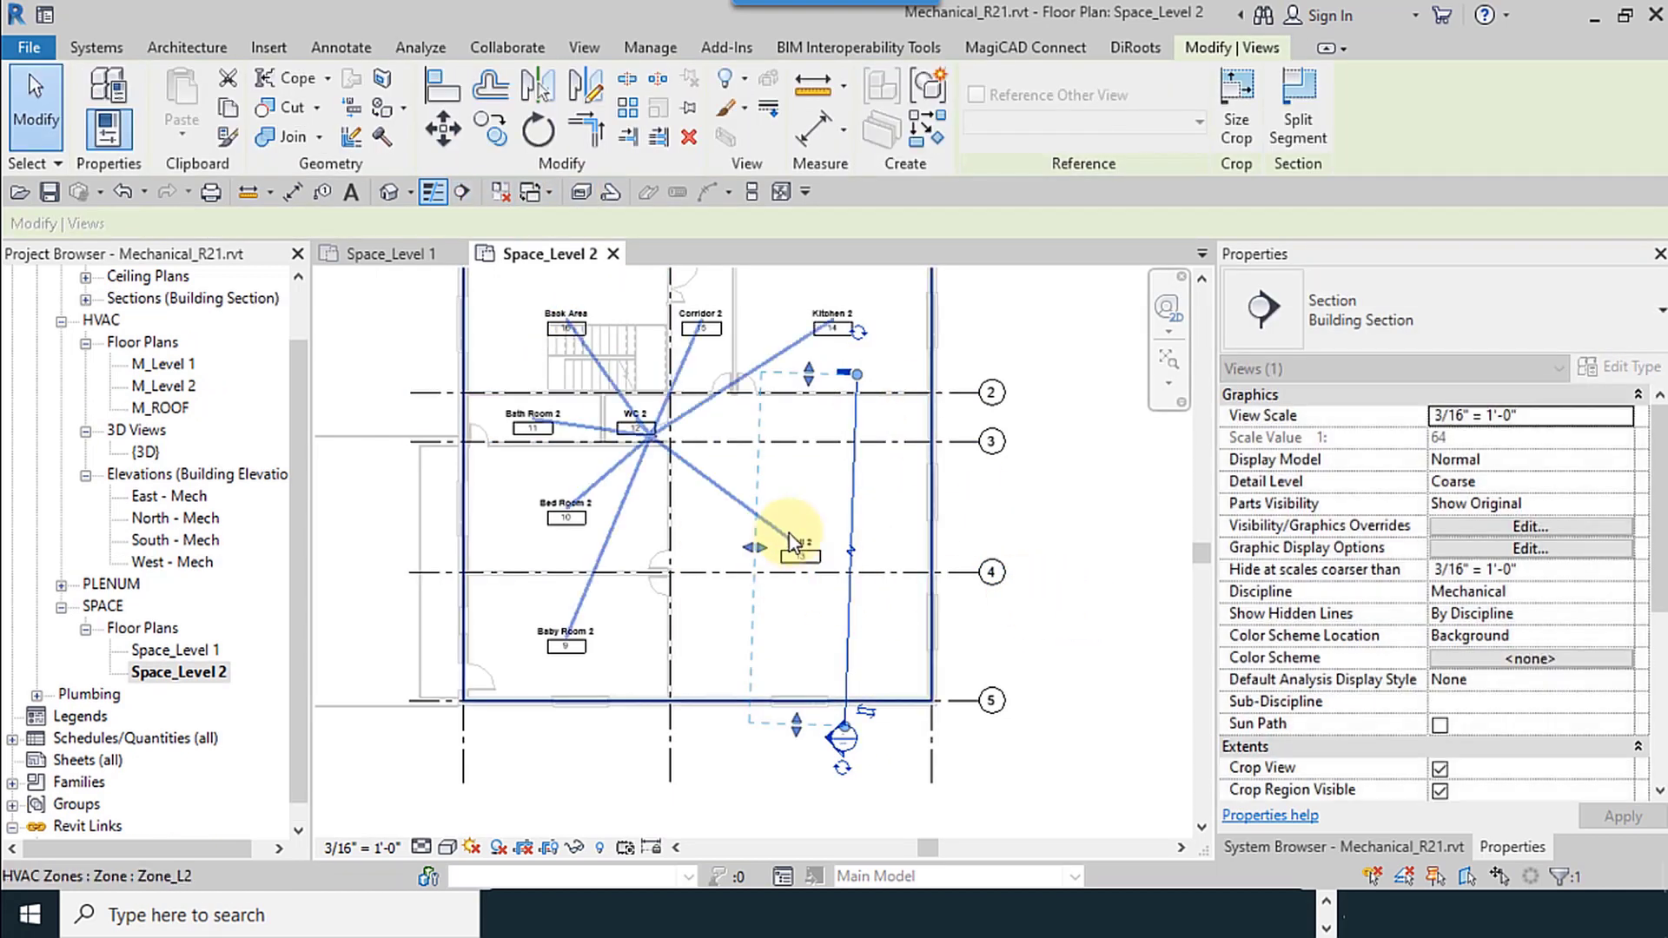
key(Delete)
click(914, 538)
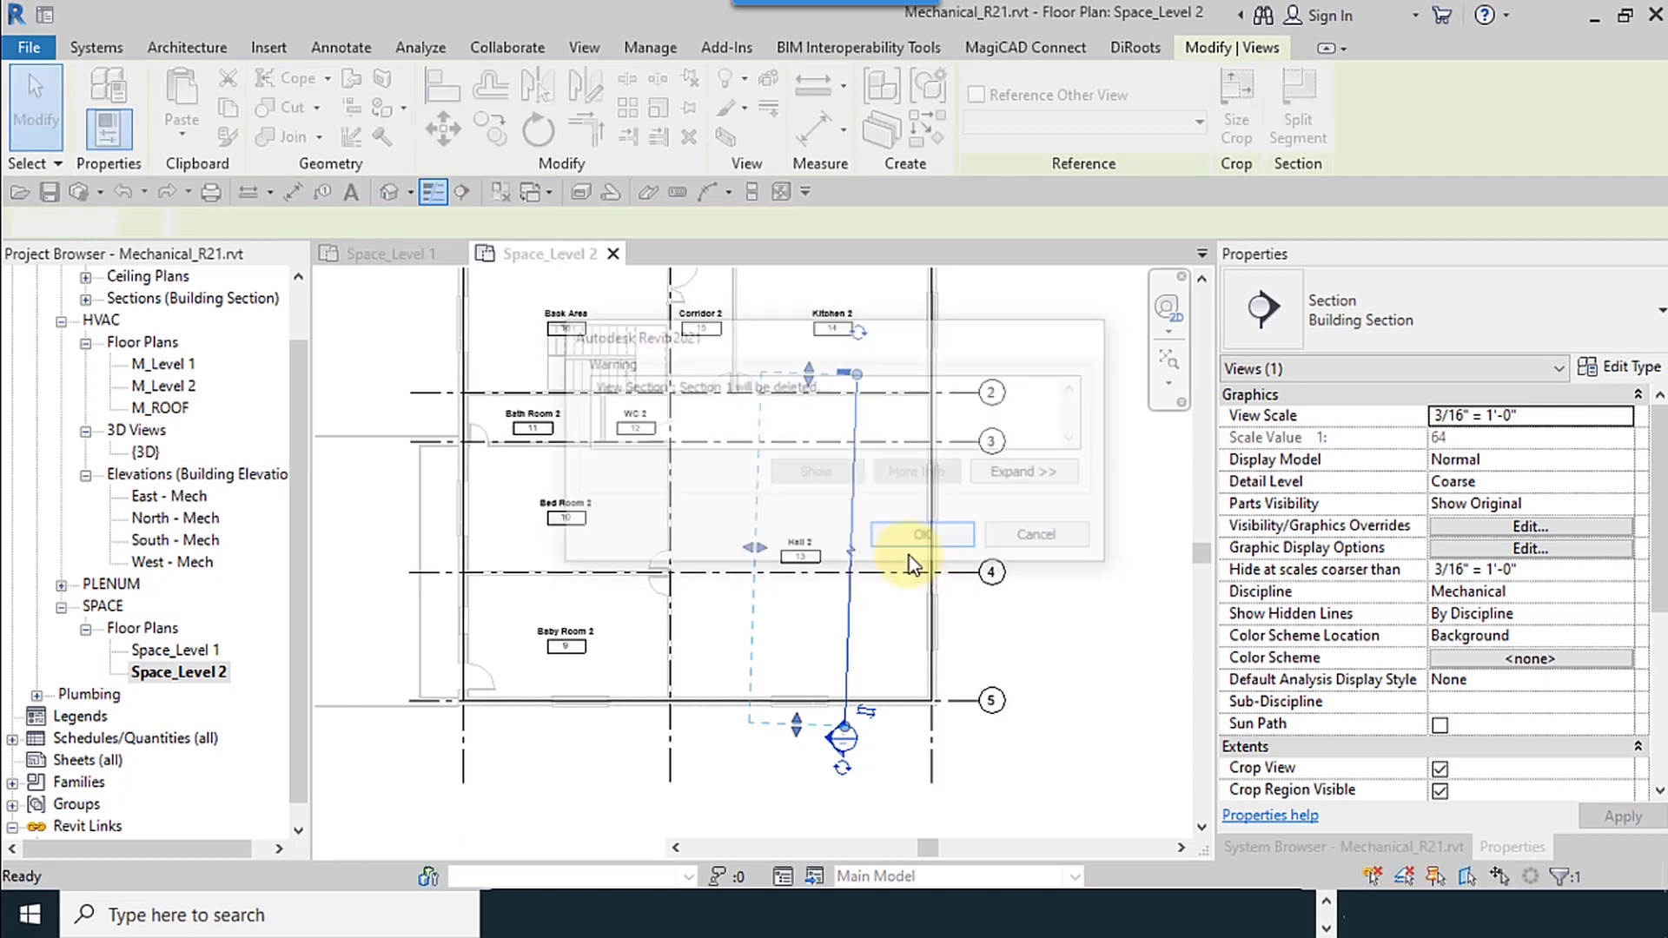
Draw a straight vertical section through Hall 2, from below grid 5 to just above grid 2, and open its view.
click(462, 192)
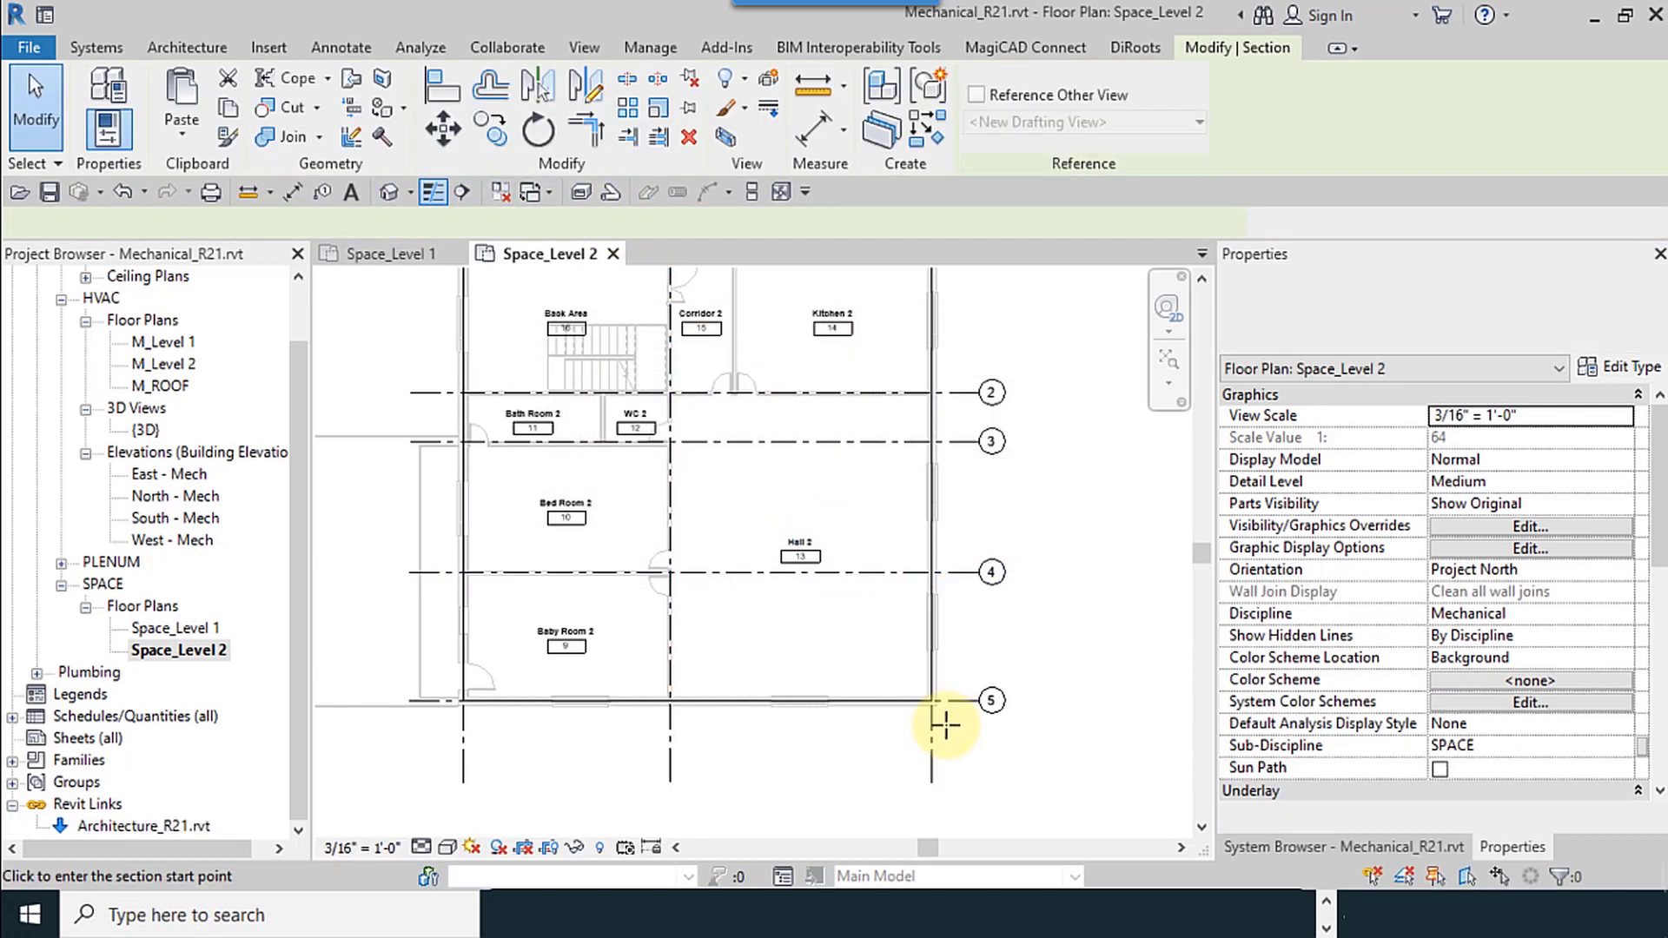
click(871, 740)
click(873, 374)
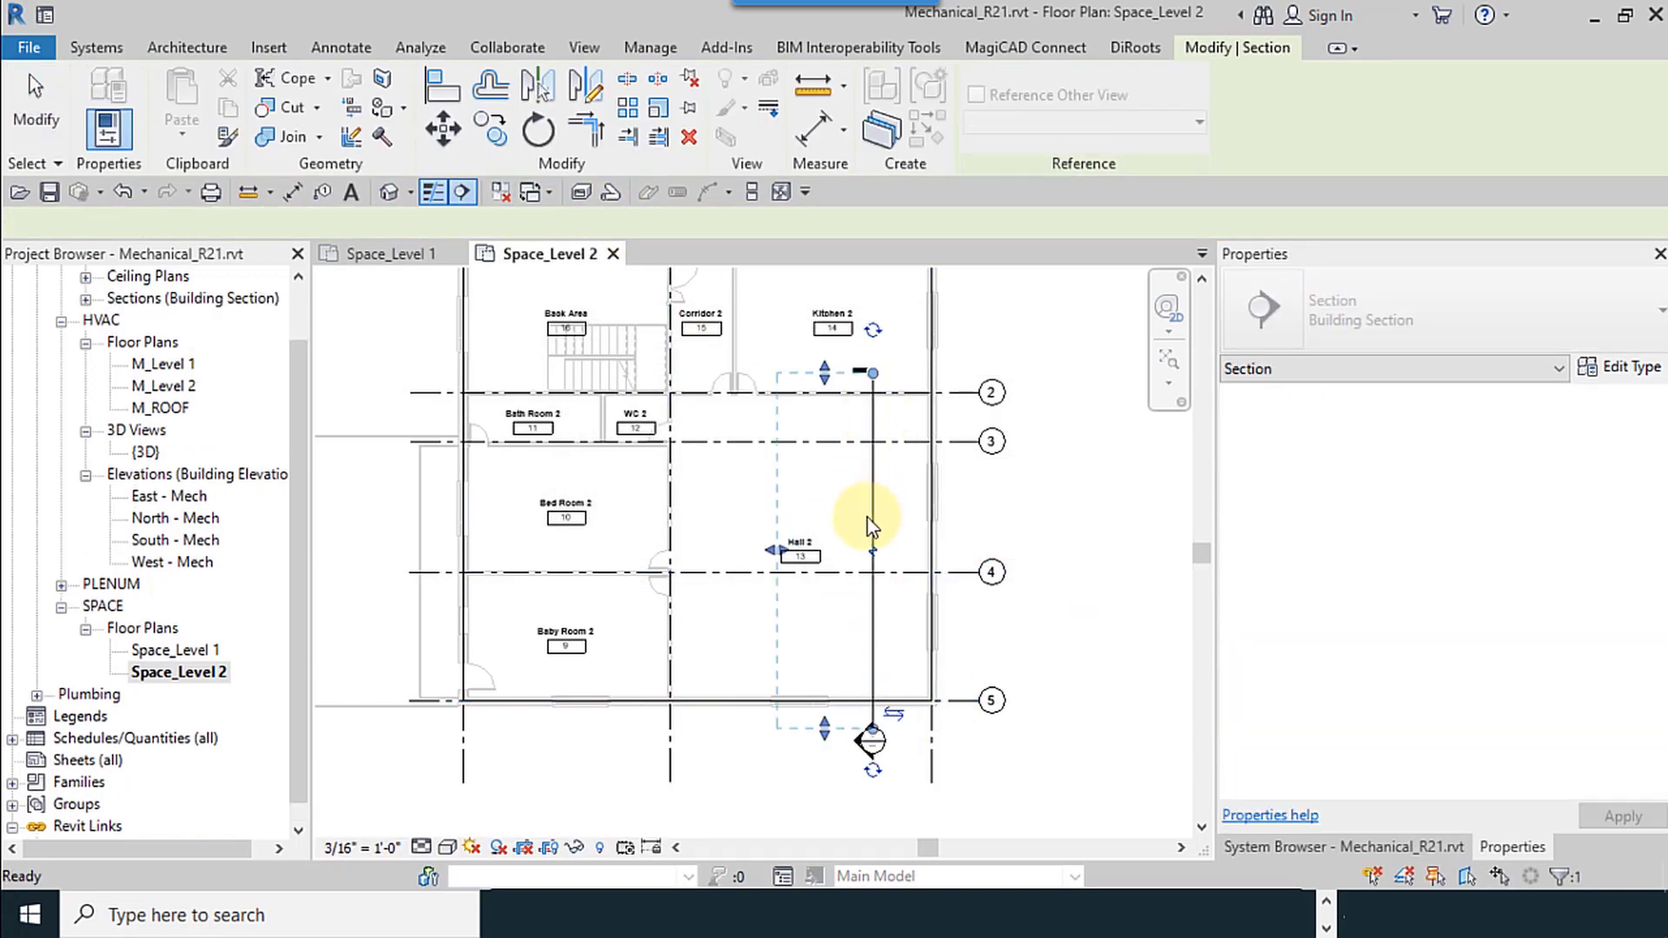
key(Escape)
right_click(875, 570)
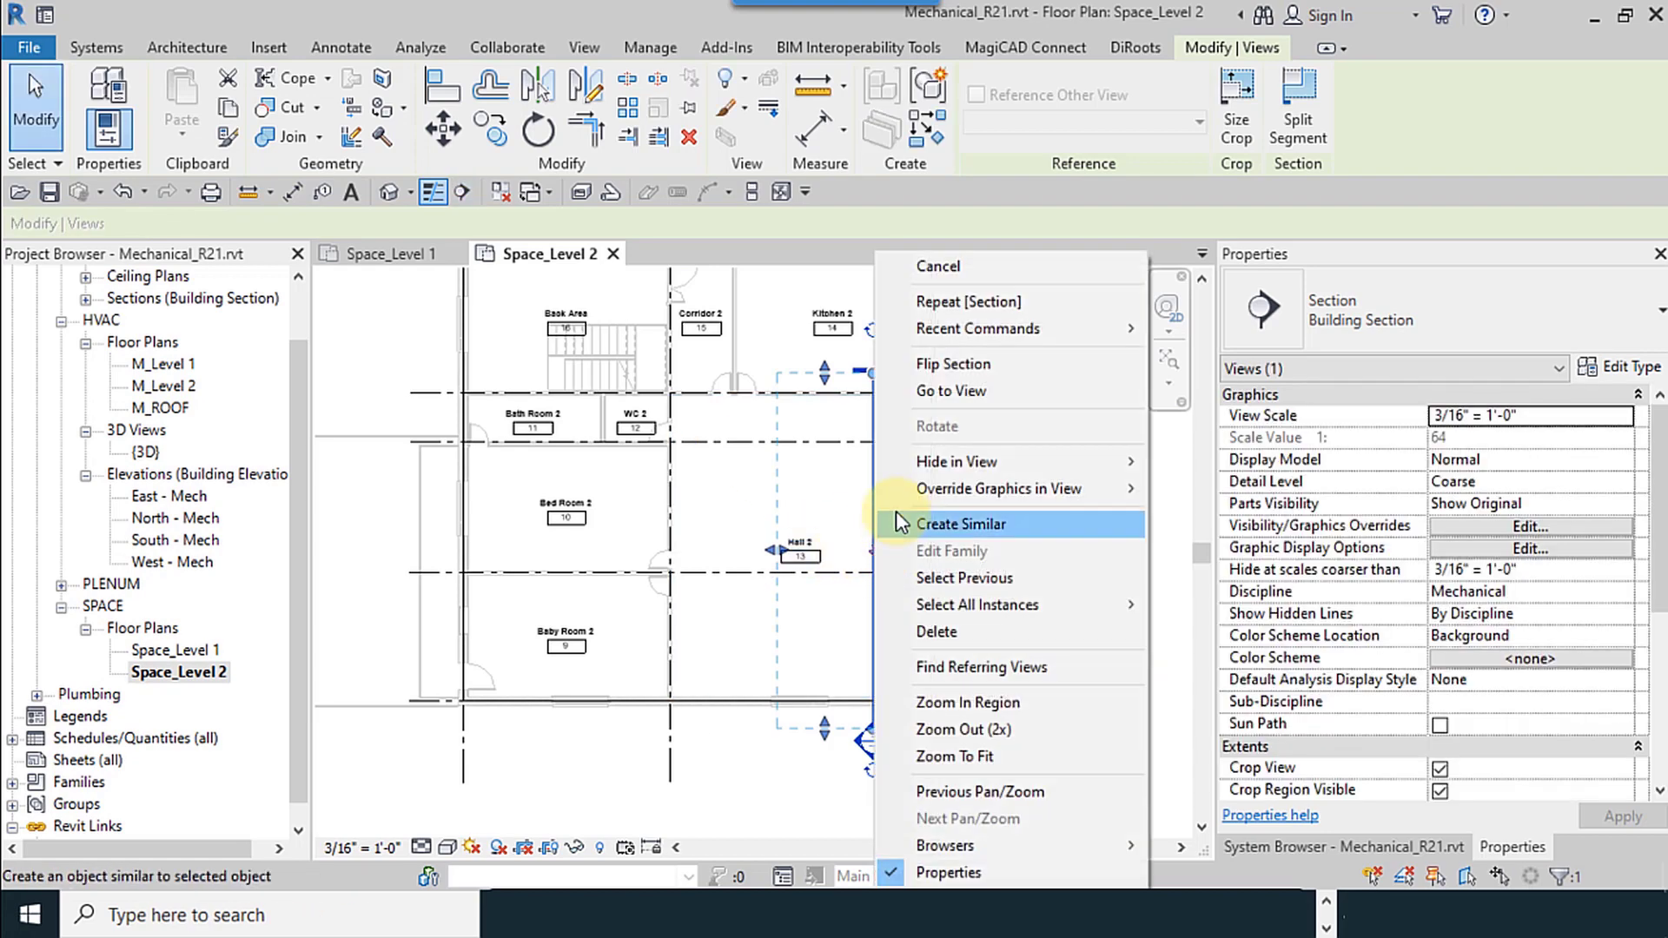
click(1001, 402)
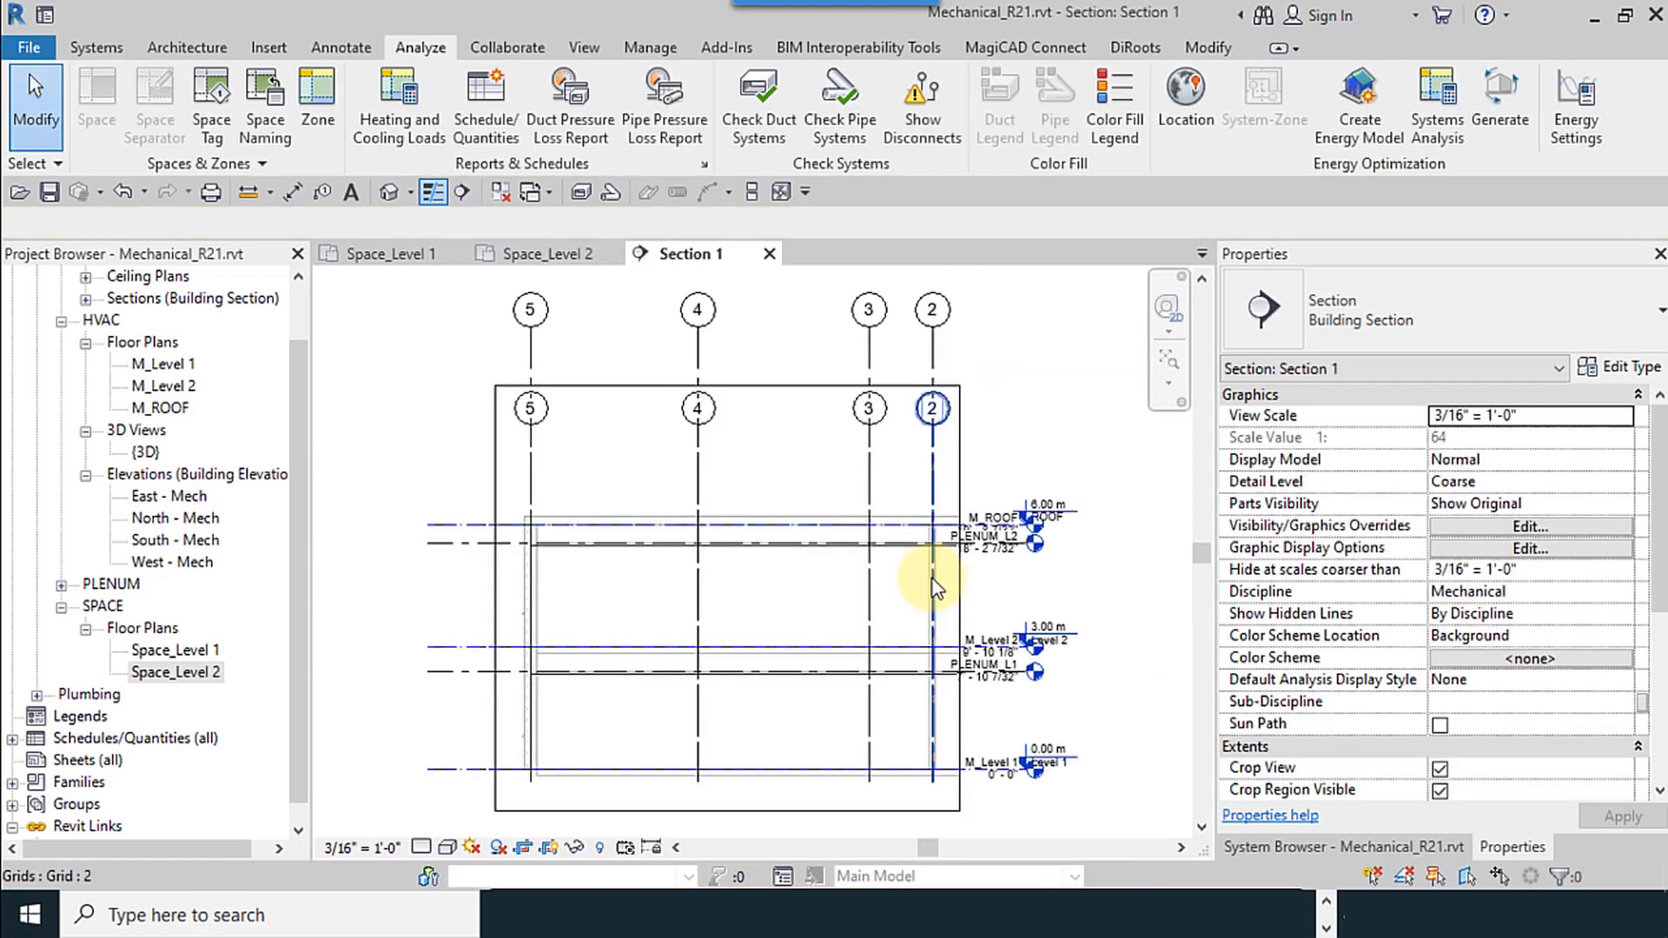
Delete the plenum space on PLENUM_L1 that extends above M_Level 2 and overlaps Hall 2 in the section.
middle_drag(780, 719, 825, 522)
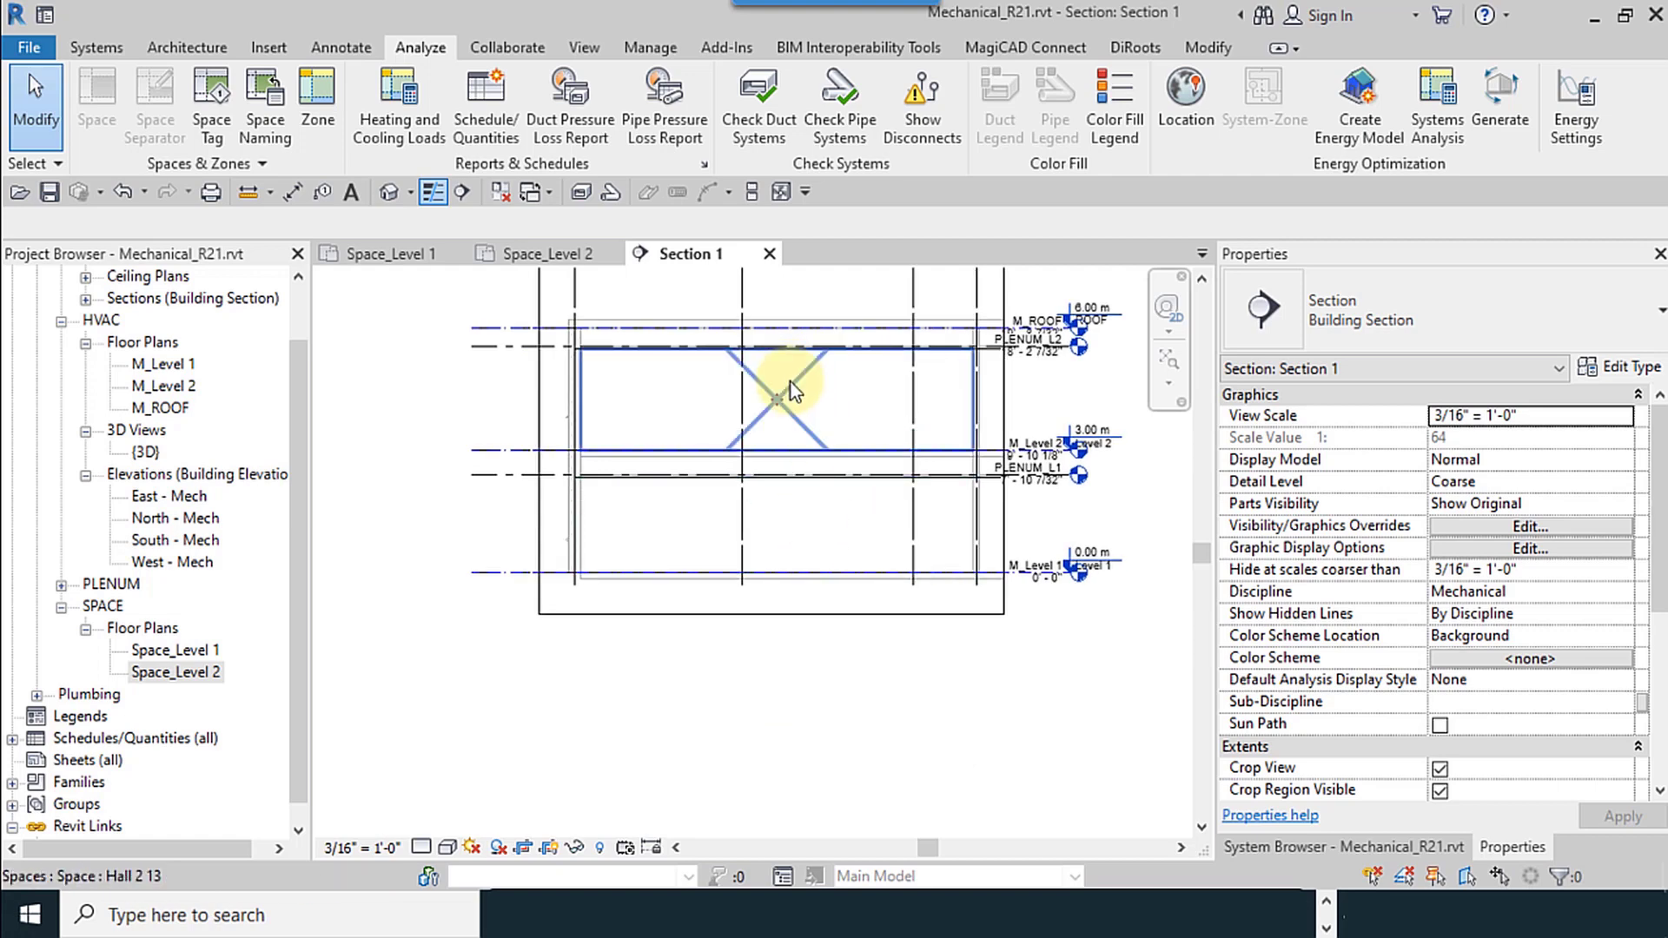
click(796, 447)
scroll(793, 454, up, 3)
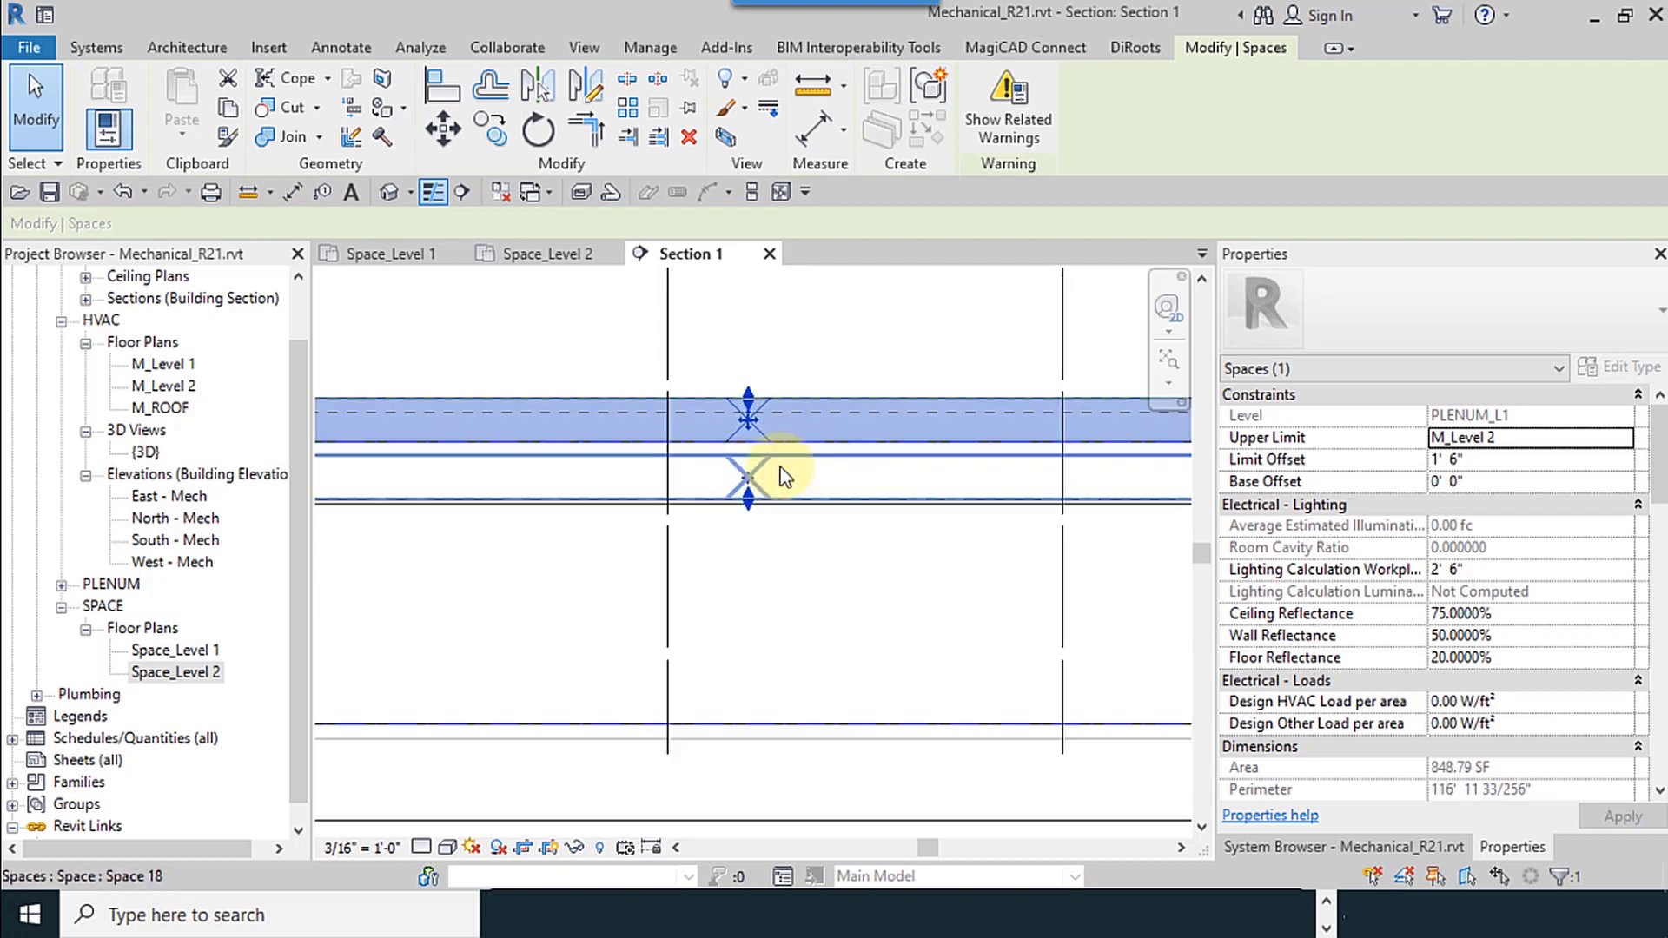
scroll(745, 476, up, 2)
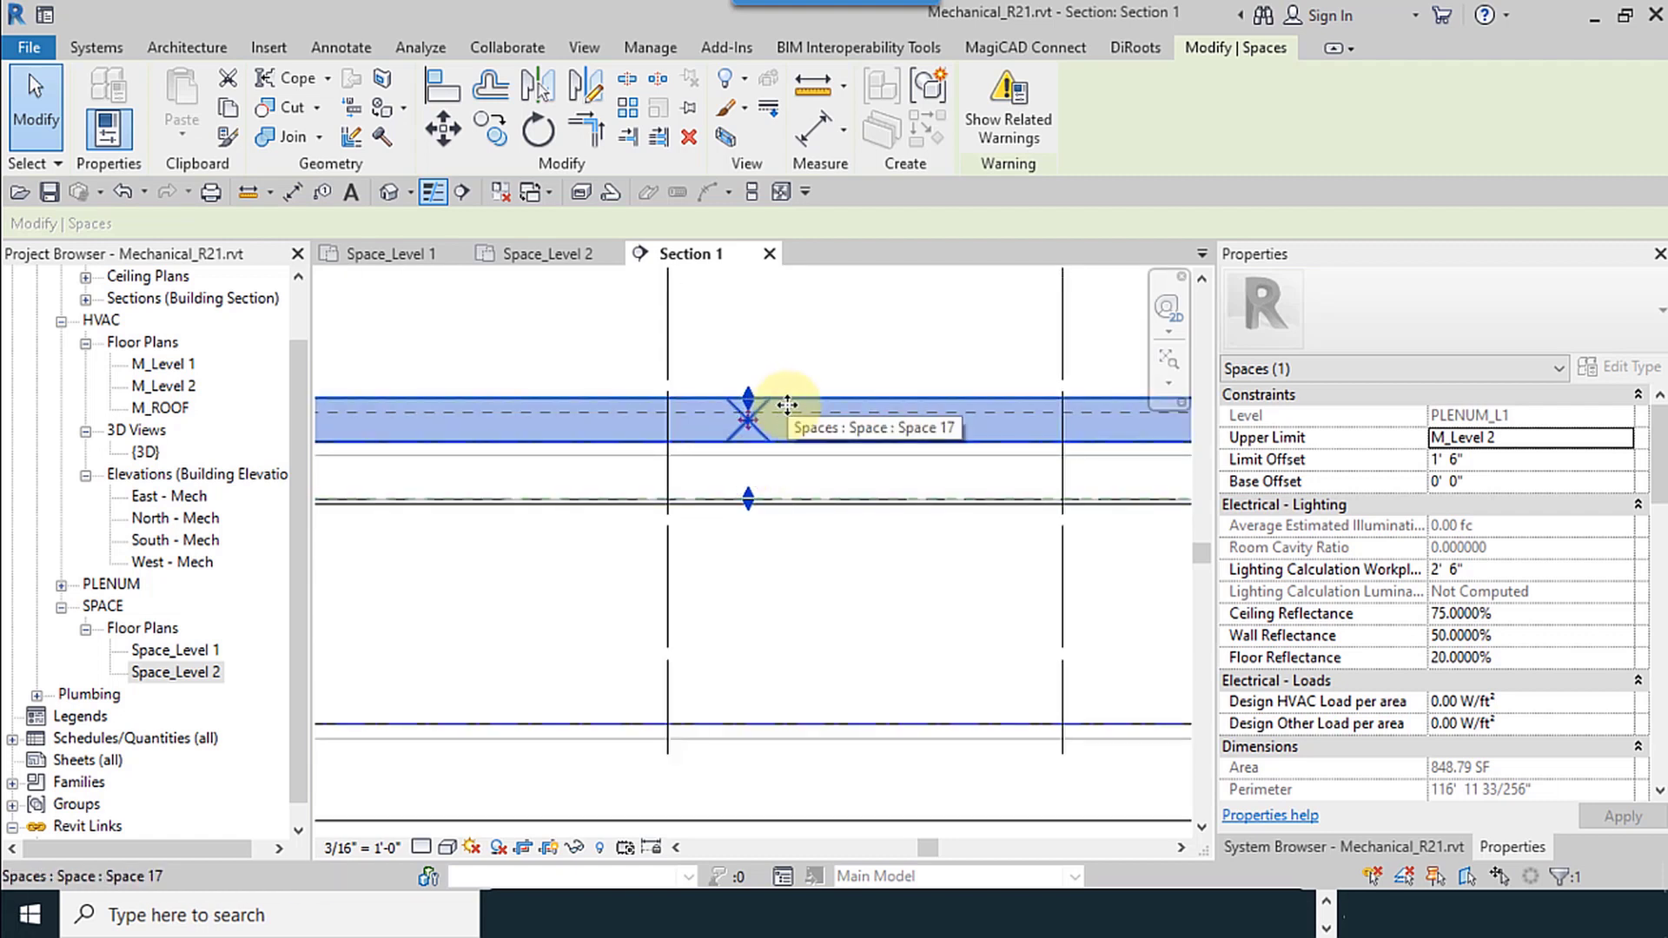
scroll(787, 405, down, 4)
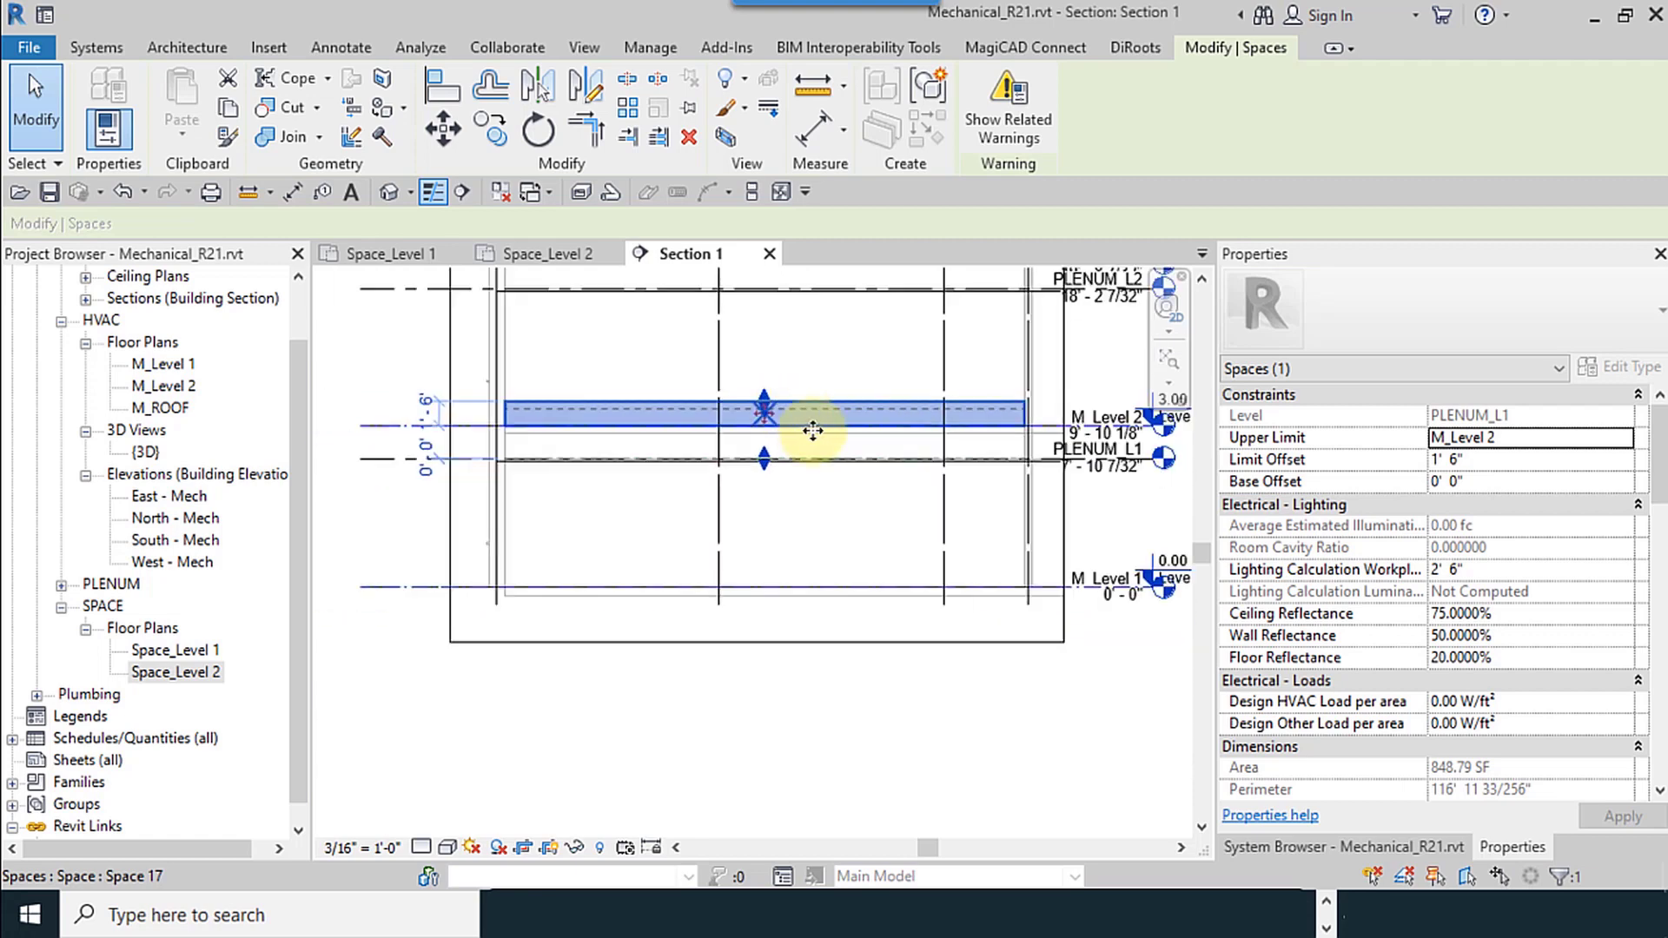
click(690, 137)
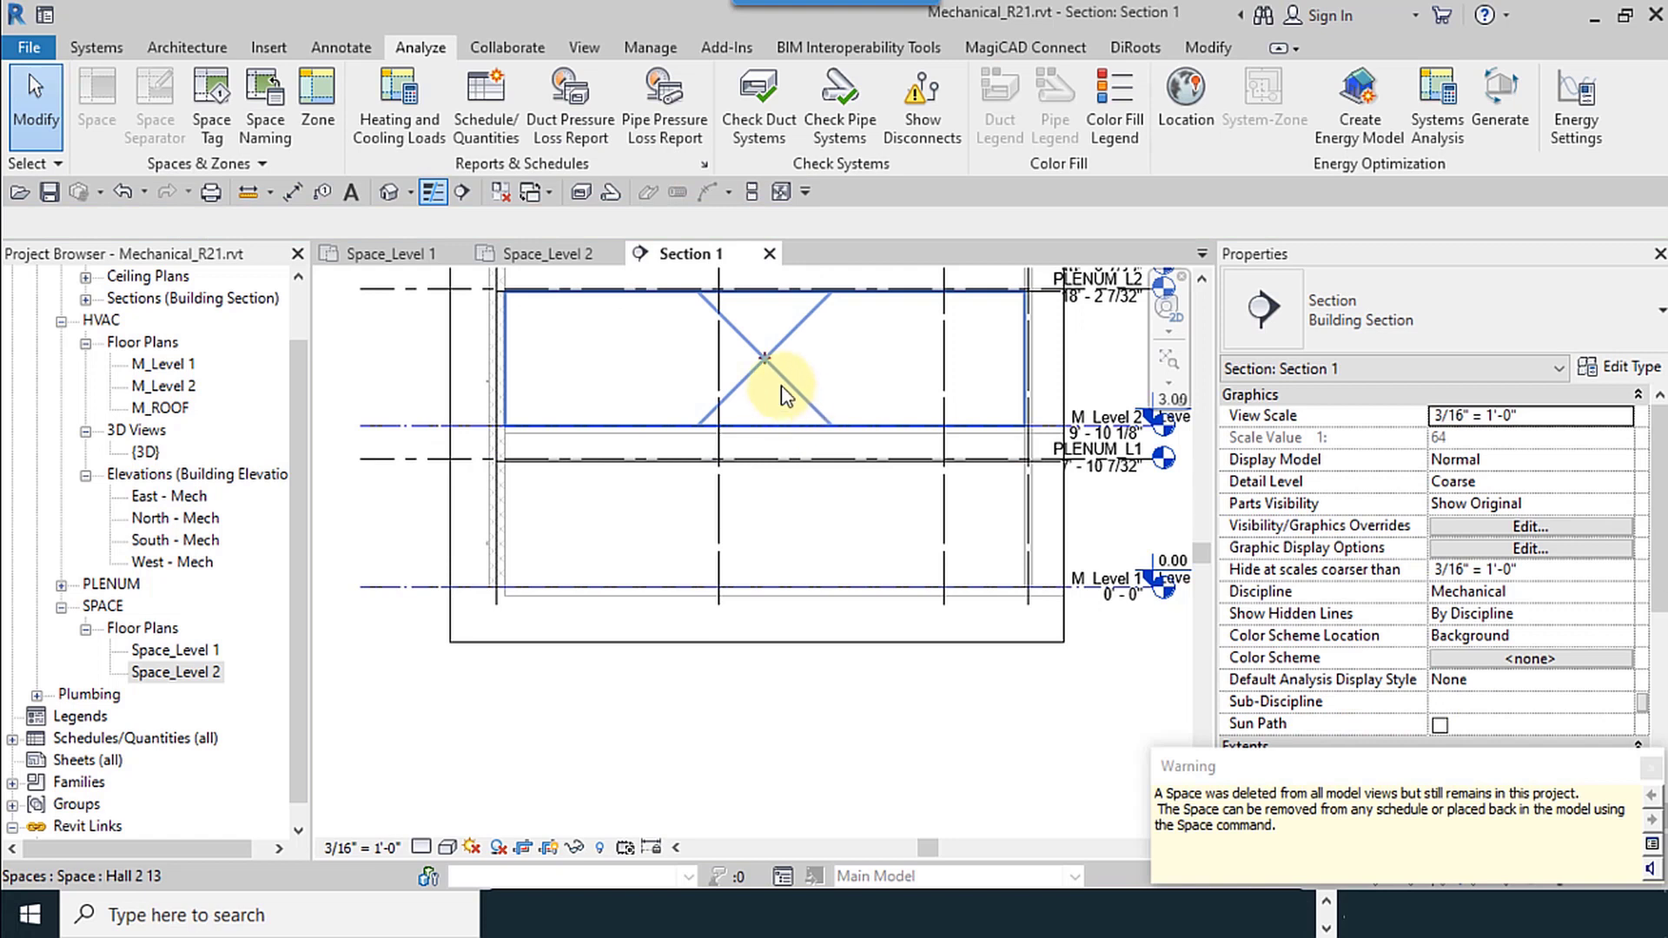
Close the section view and check space 13 Hall 2 under Zone_L2 in the Heating and Cooling Loads details.
click(769, 254)
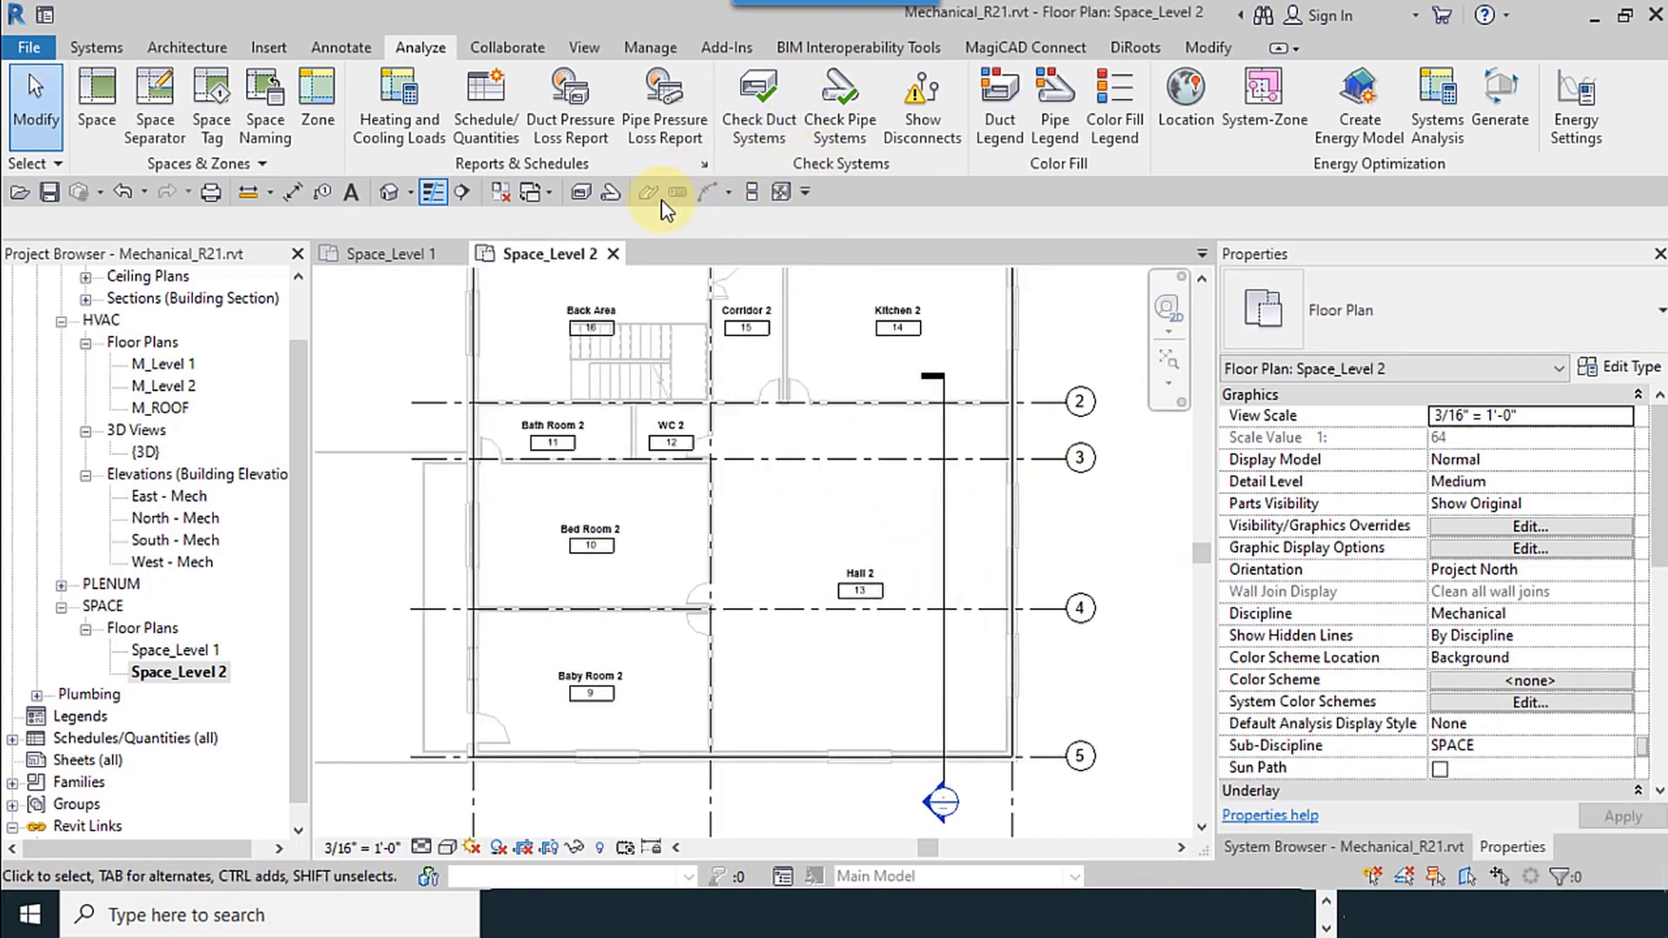
click(399, 108)
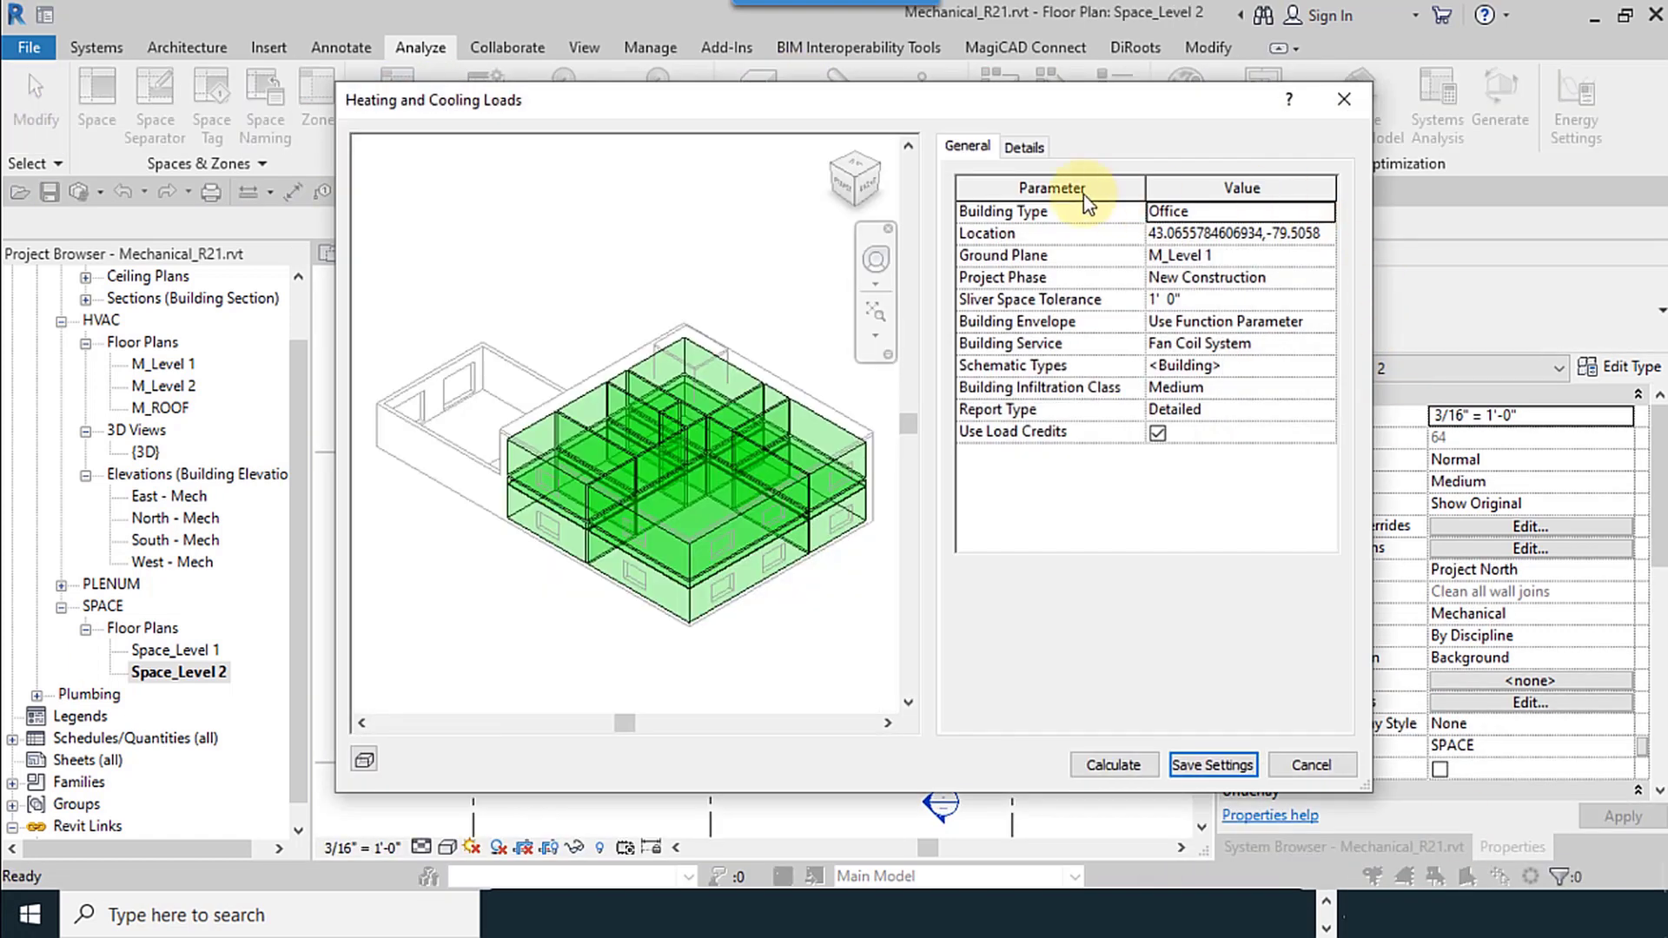
click(1024, 146)
click(991, 253)
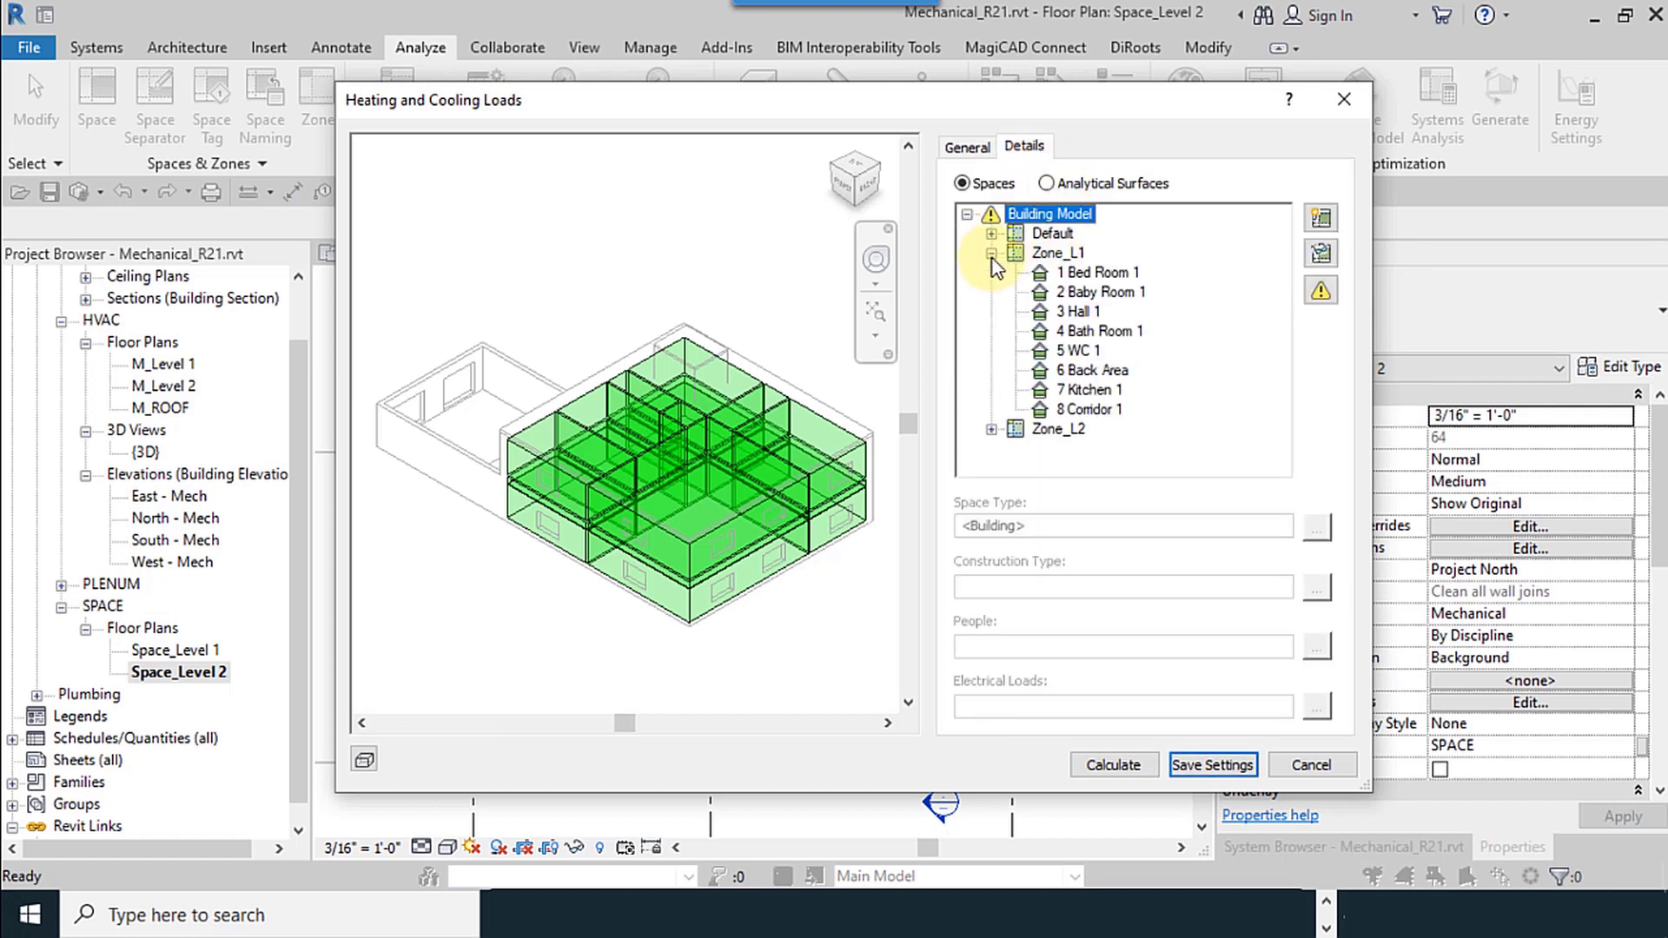
click(991, 429)
click(1085, 408)
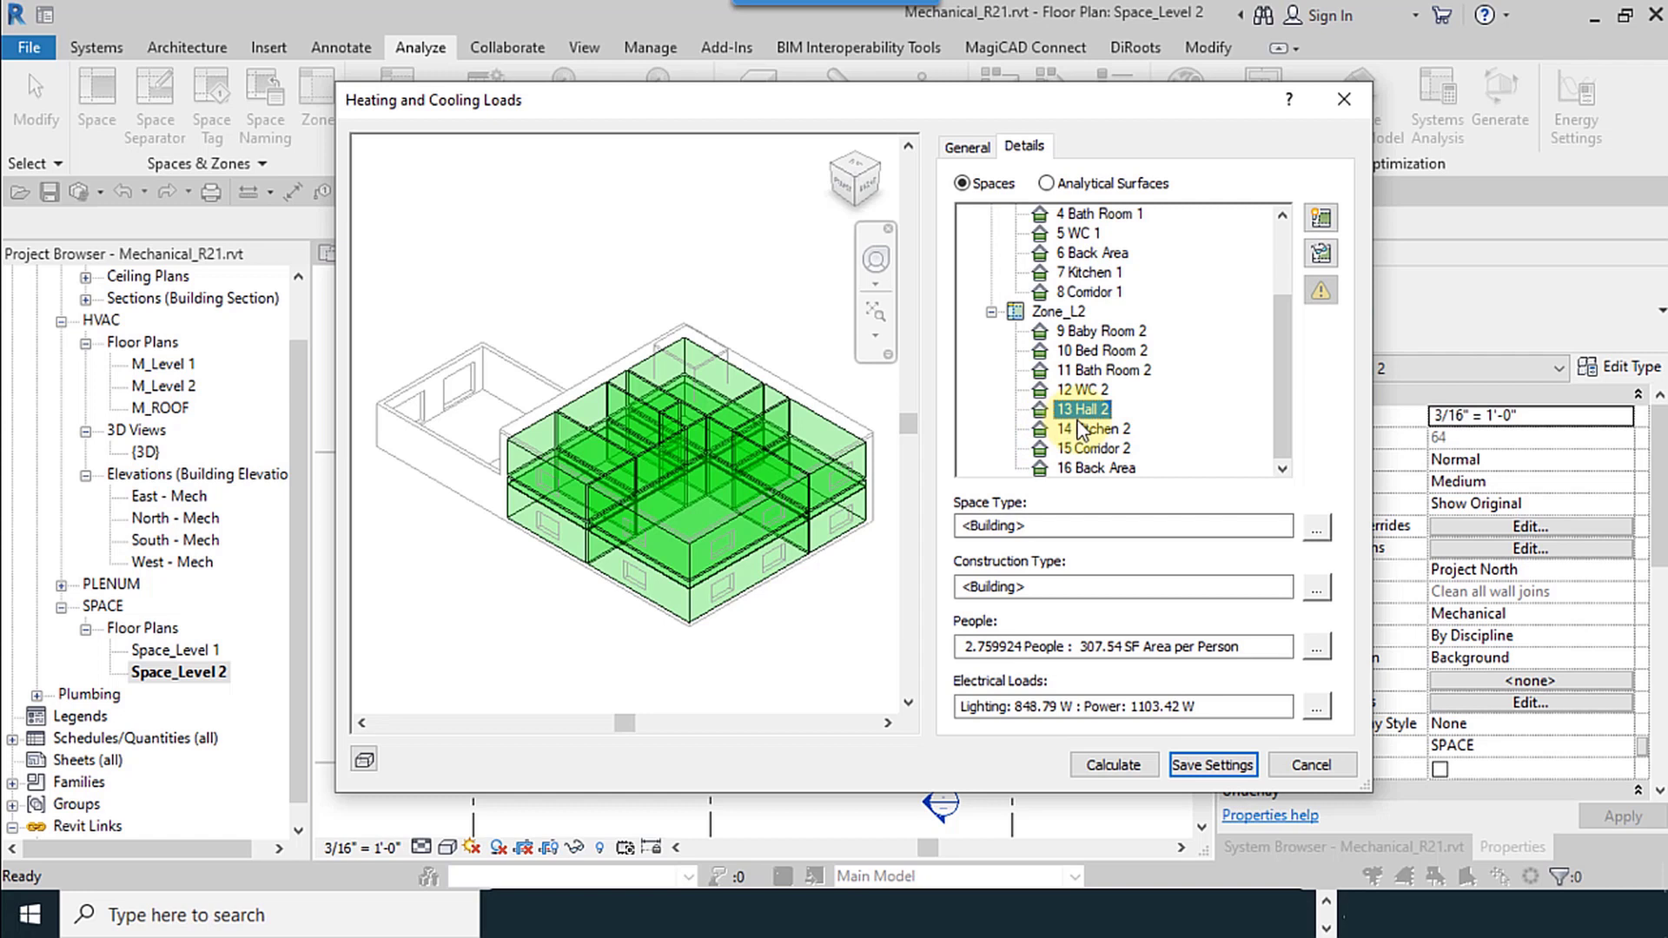
Read the warning attached to space 17 in the Default zone and save the heating and cooling loads settings.
scroll(1094, 433, up, 2)
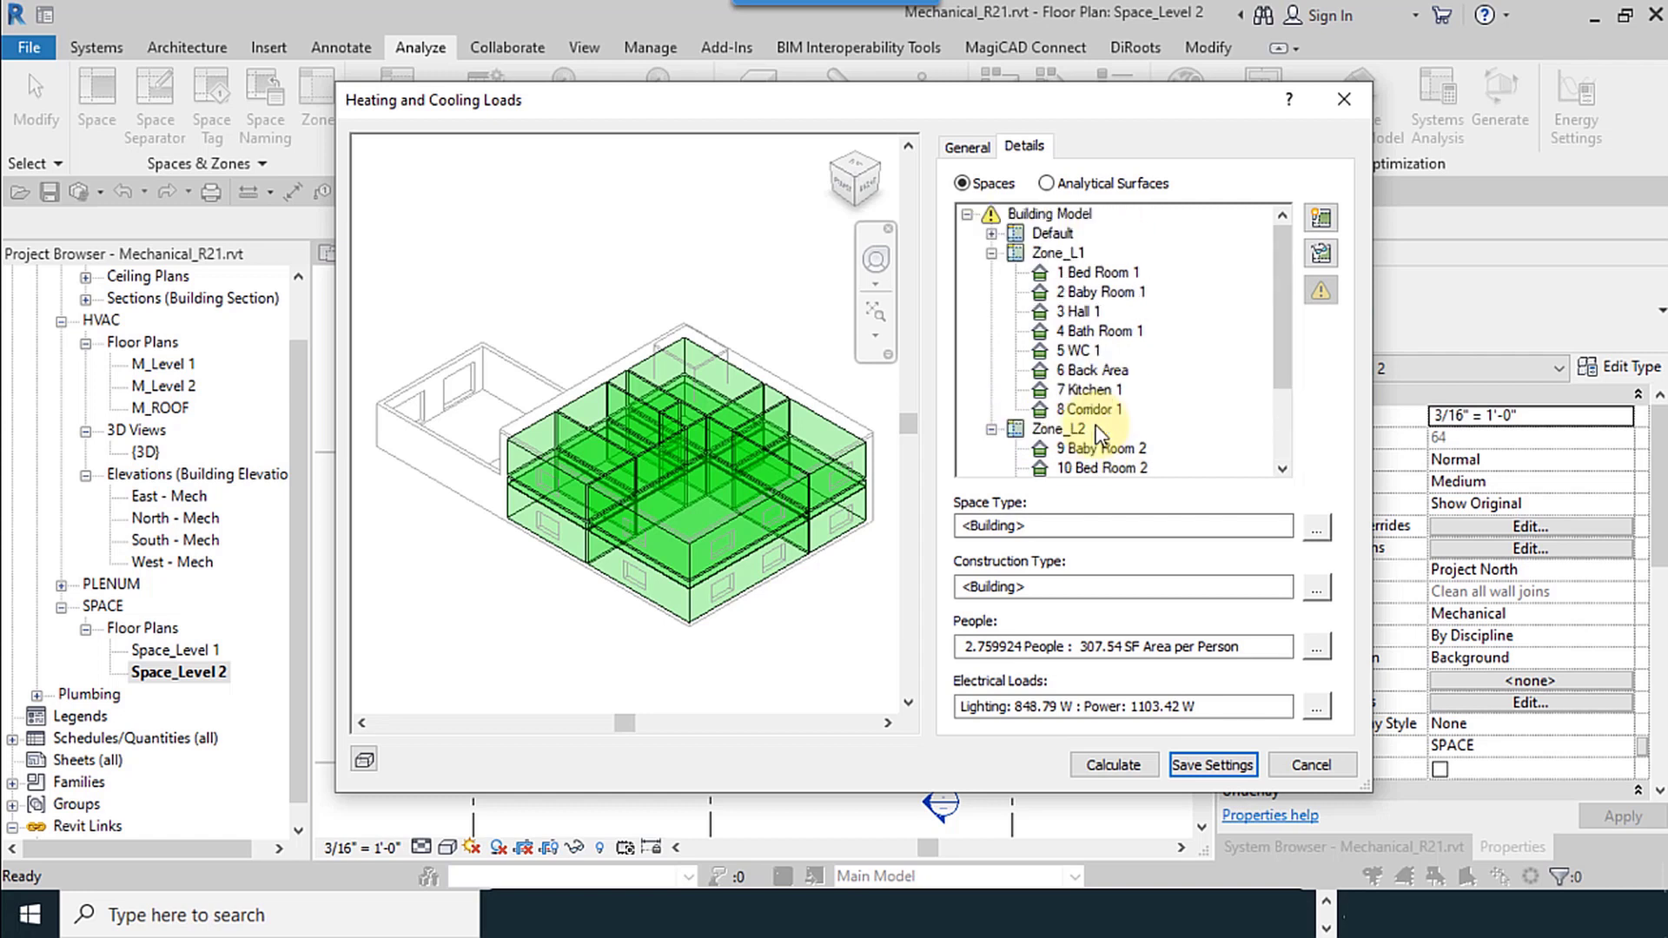
click(992, 233)
click(1084, 252)
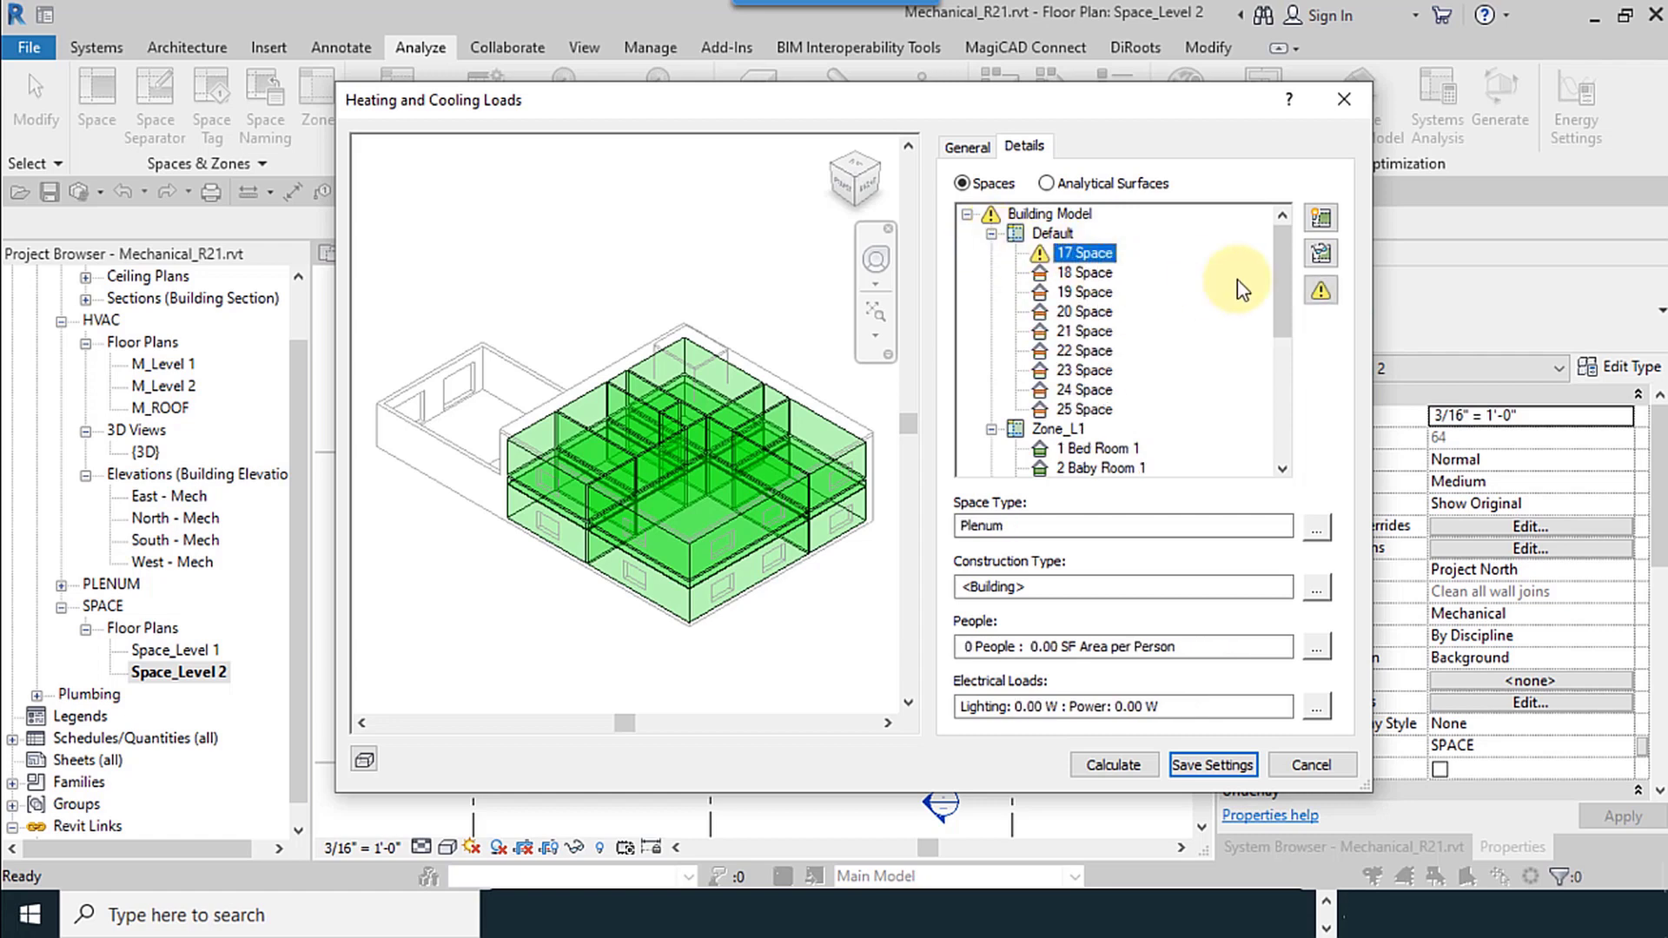
click(1321, 292)
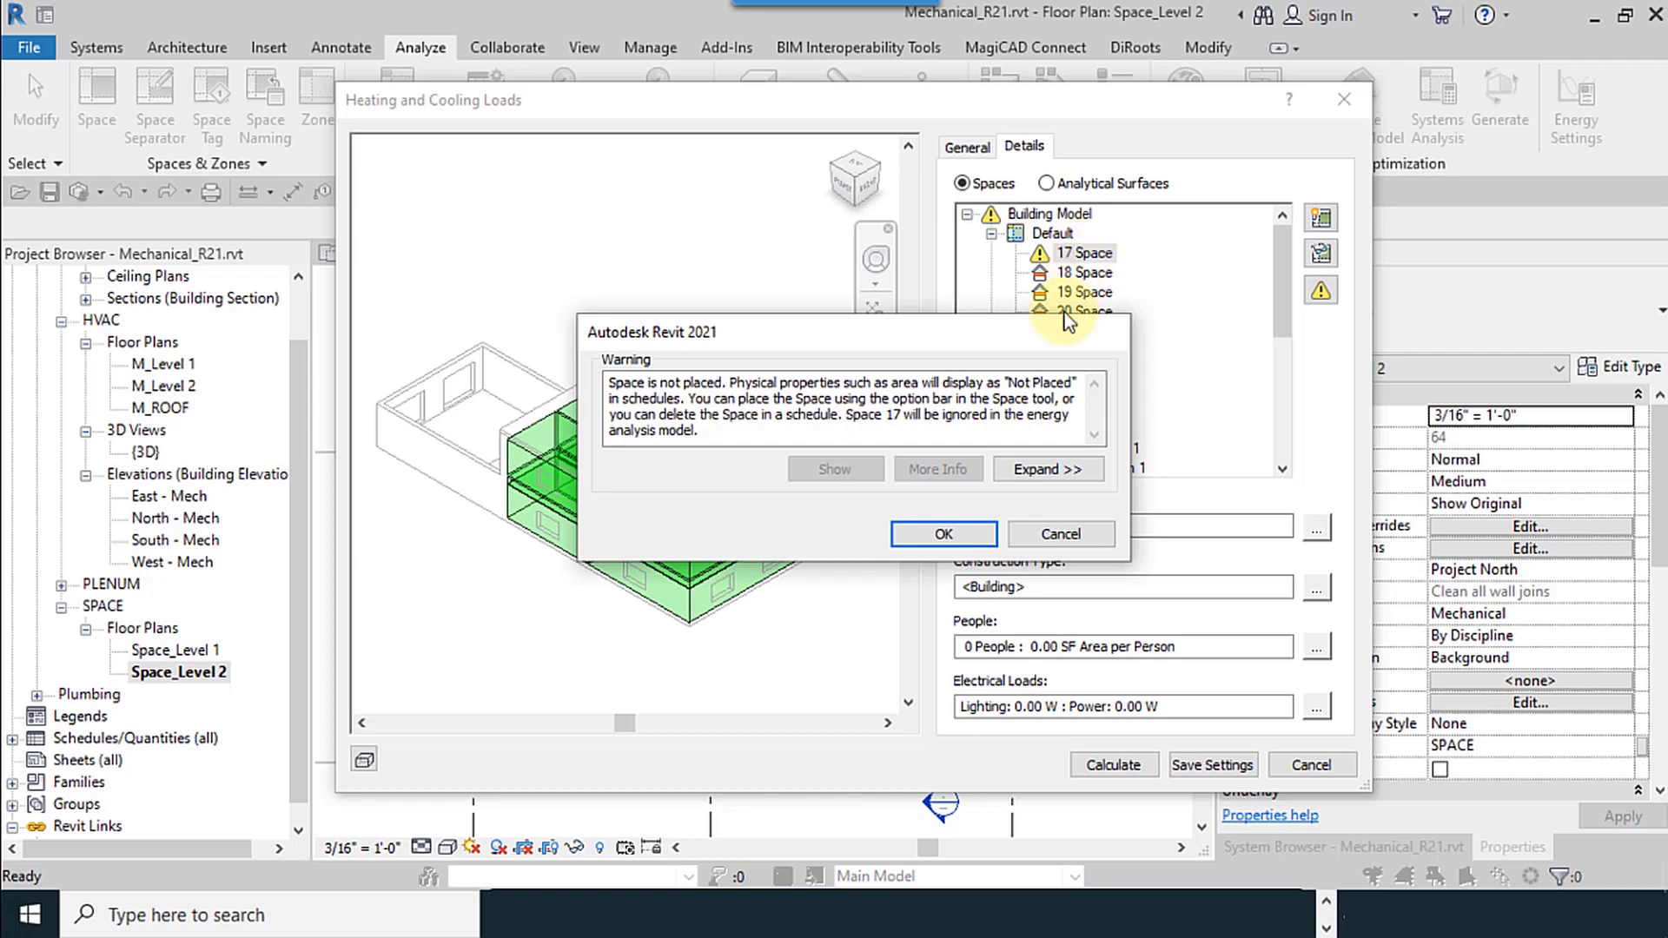
click(988, 540)
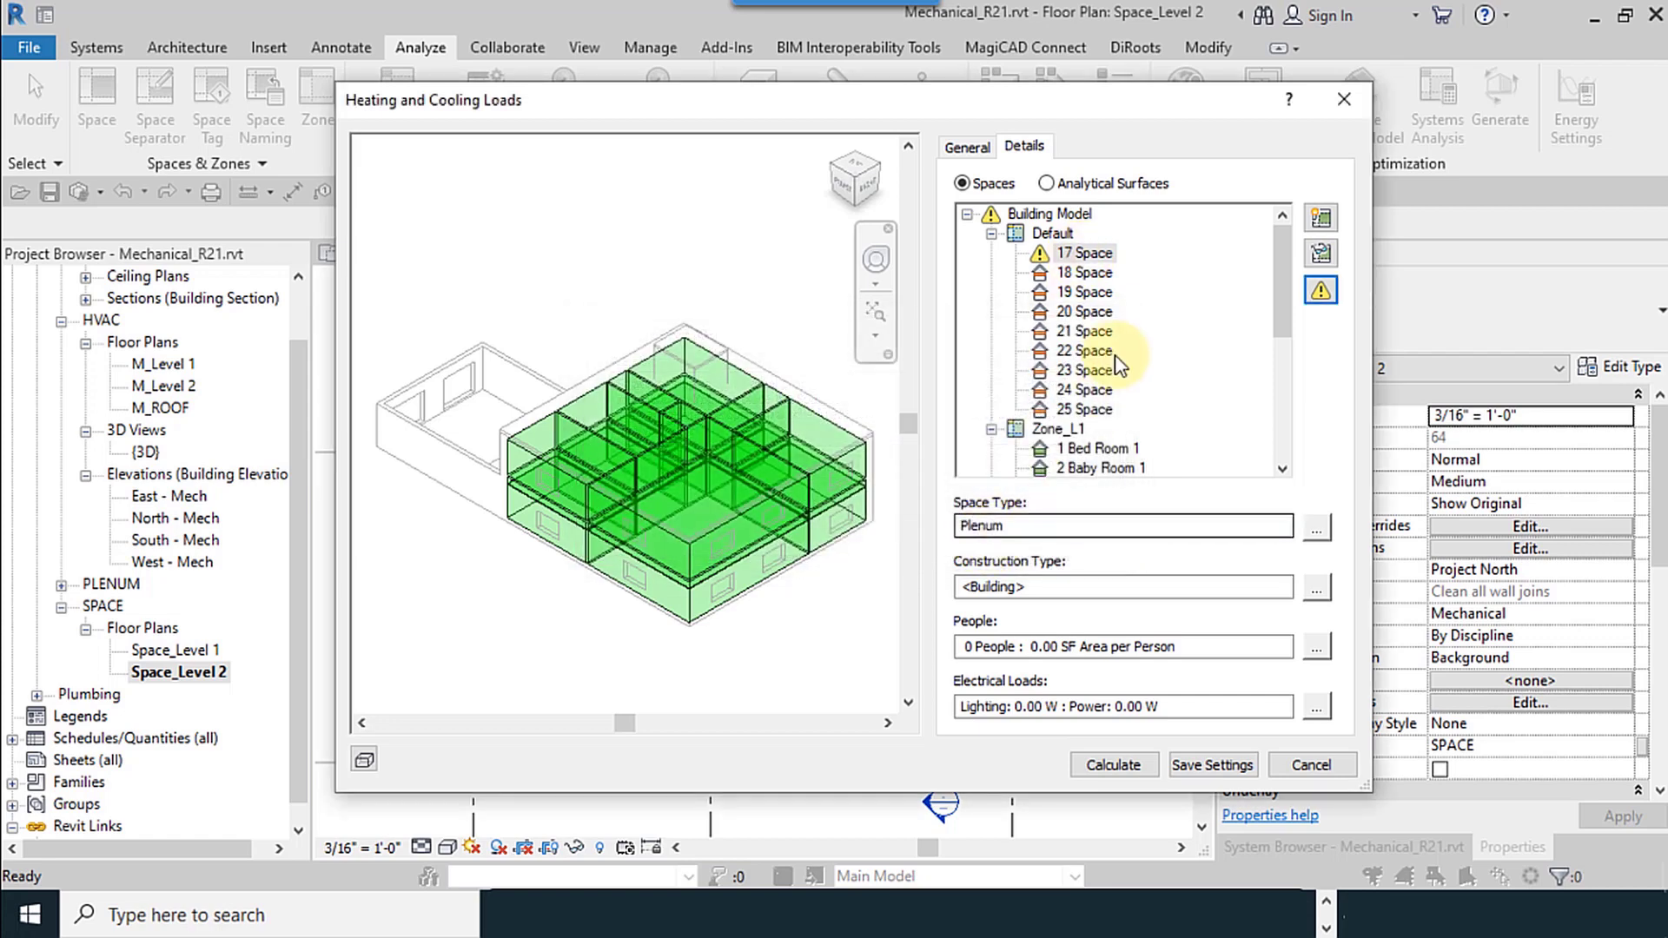
drag(1285, 252, 1274, 402)
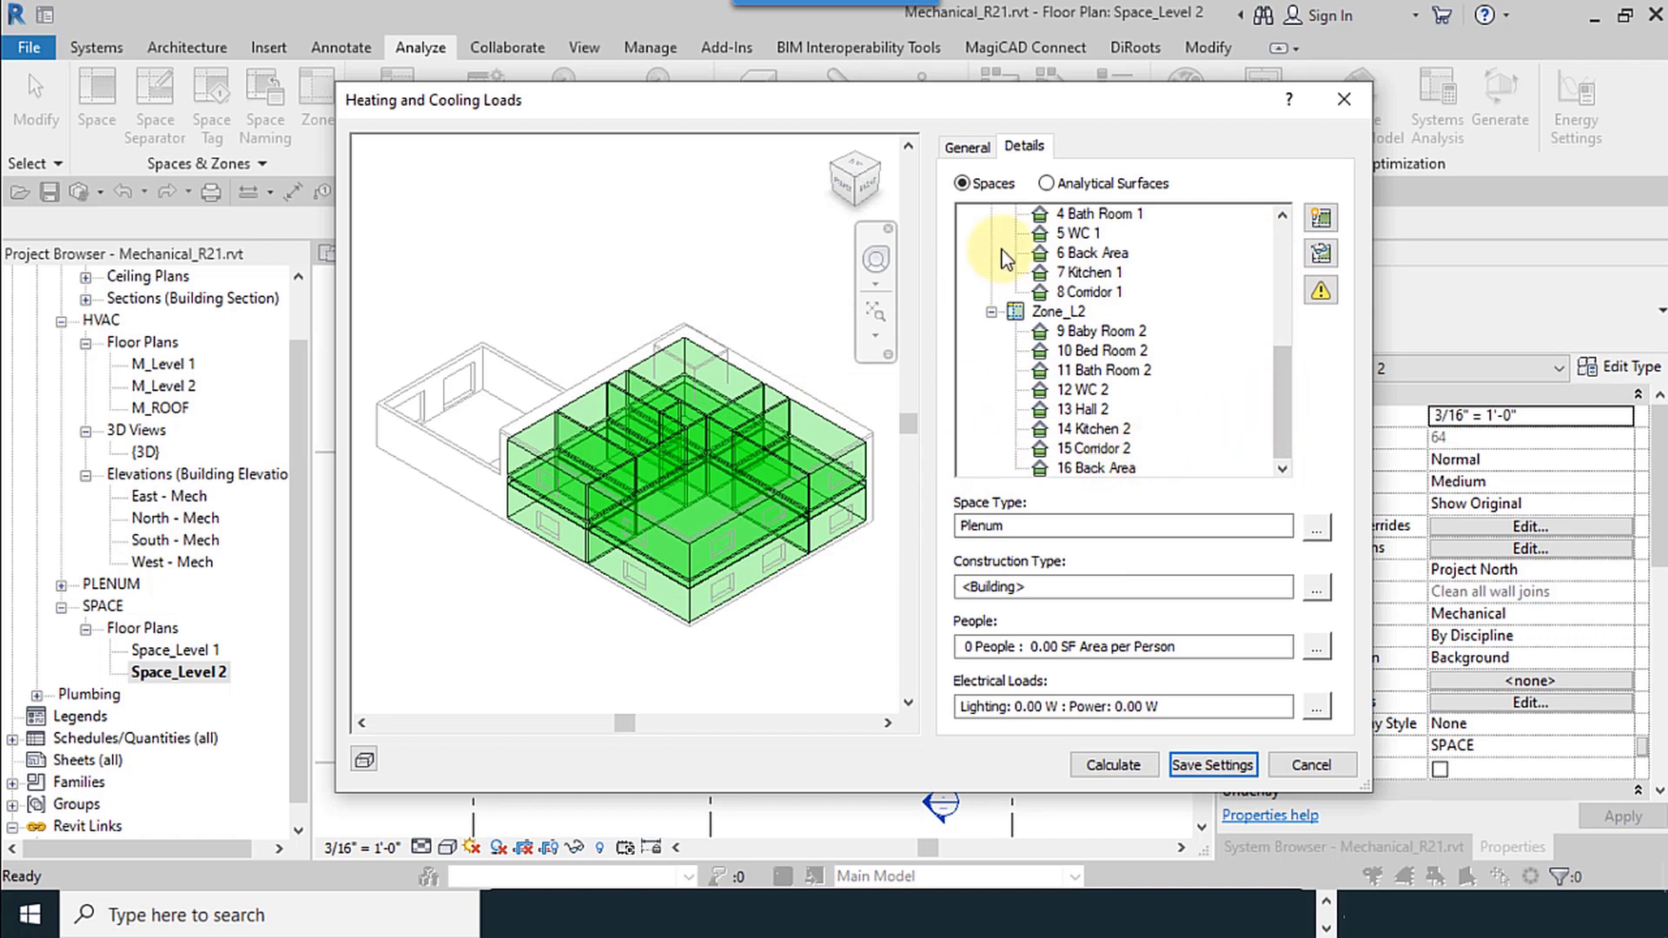
click(1196, 766)
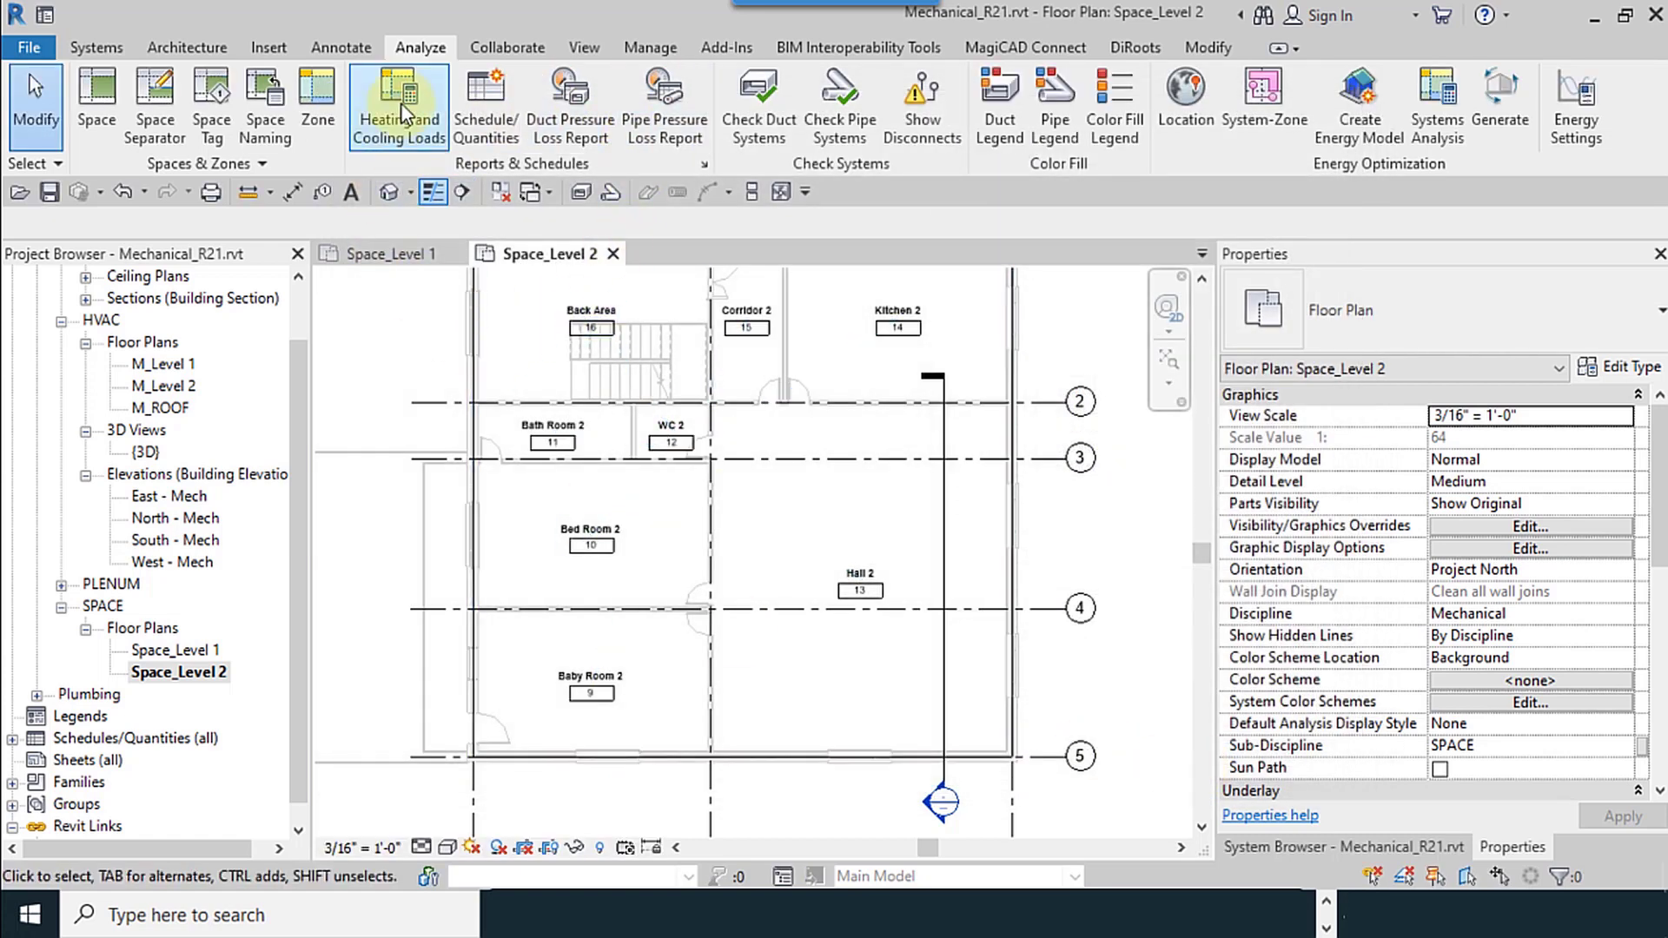
Reopen the loads details, display the analytical surfaces, and select exterior wall E-18-E-W-83 of space 18 in the Default zone.
click(400, 102)
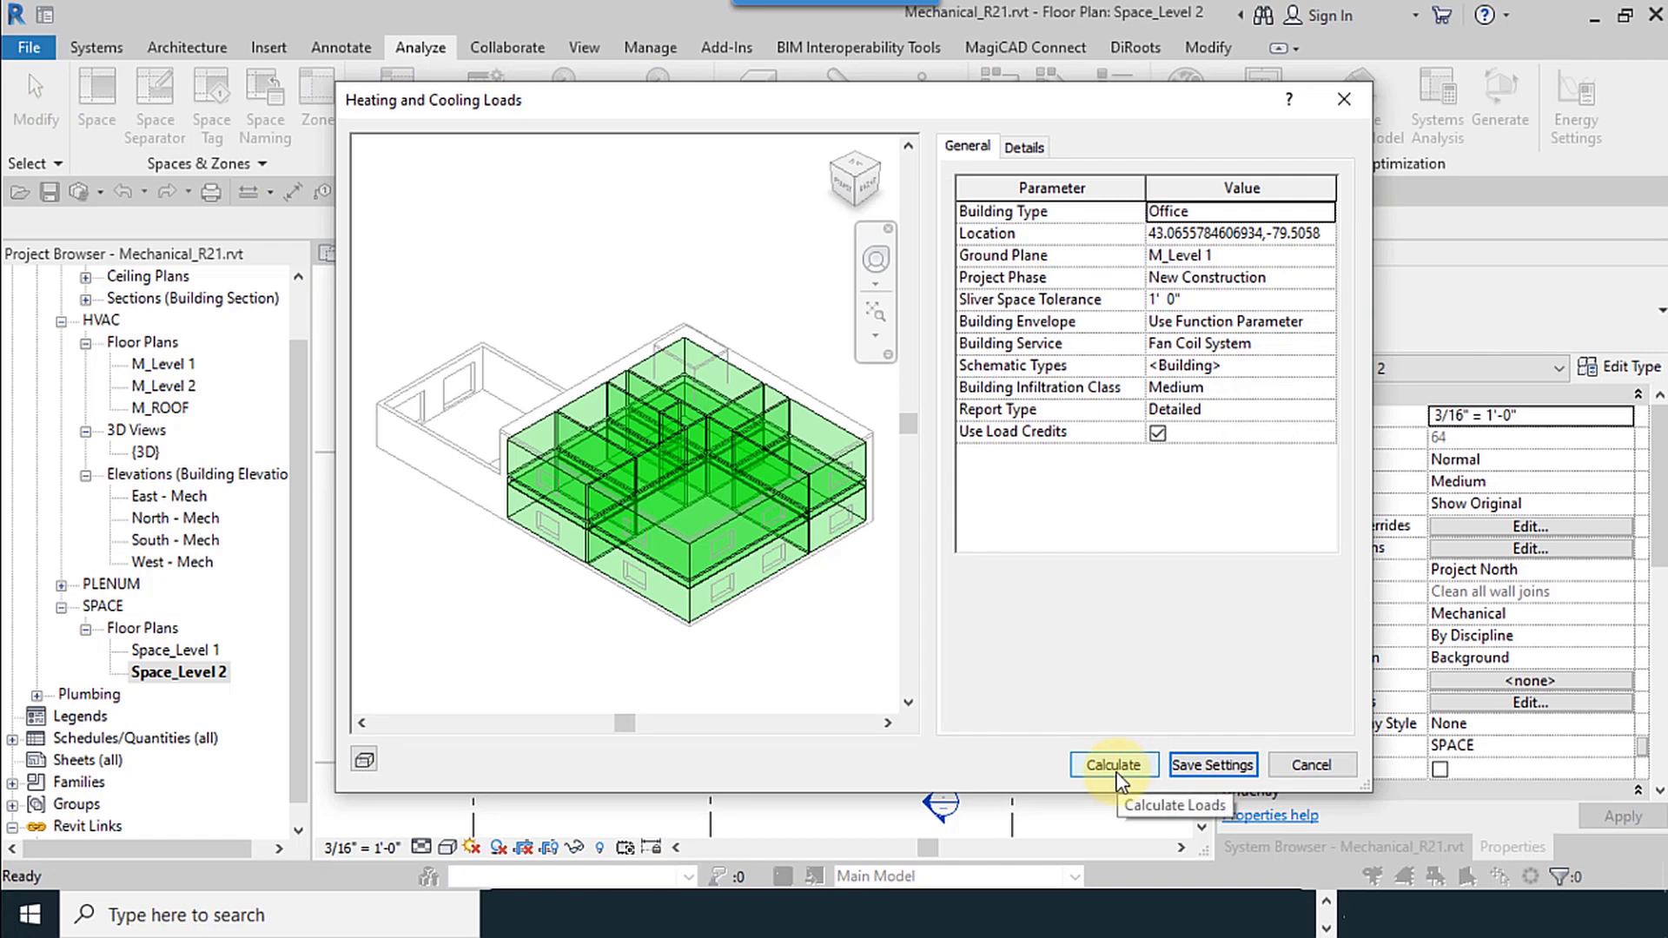
click(1023, 146)
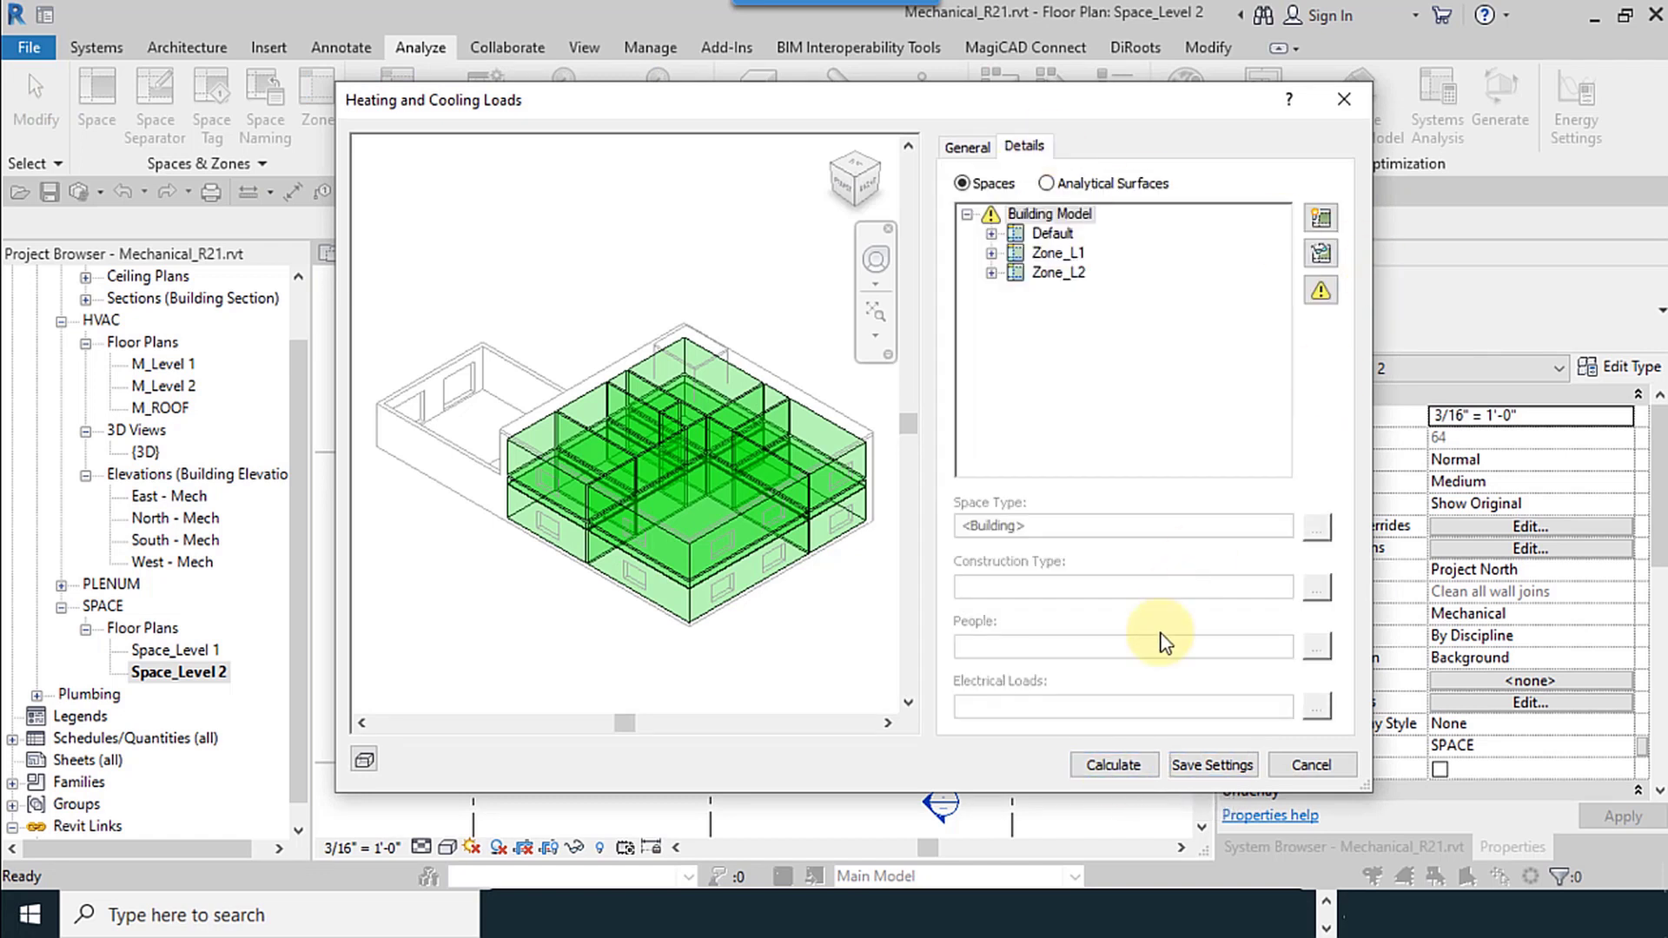
click(1053, 235)
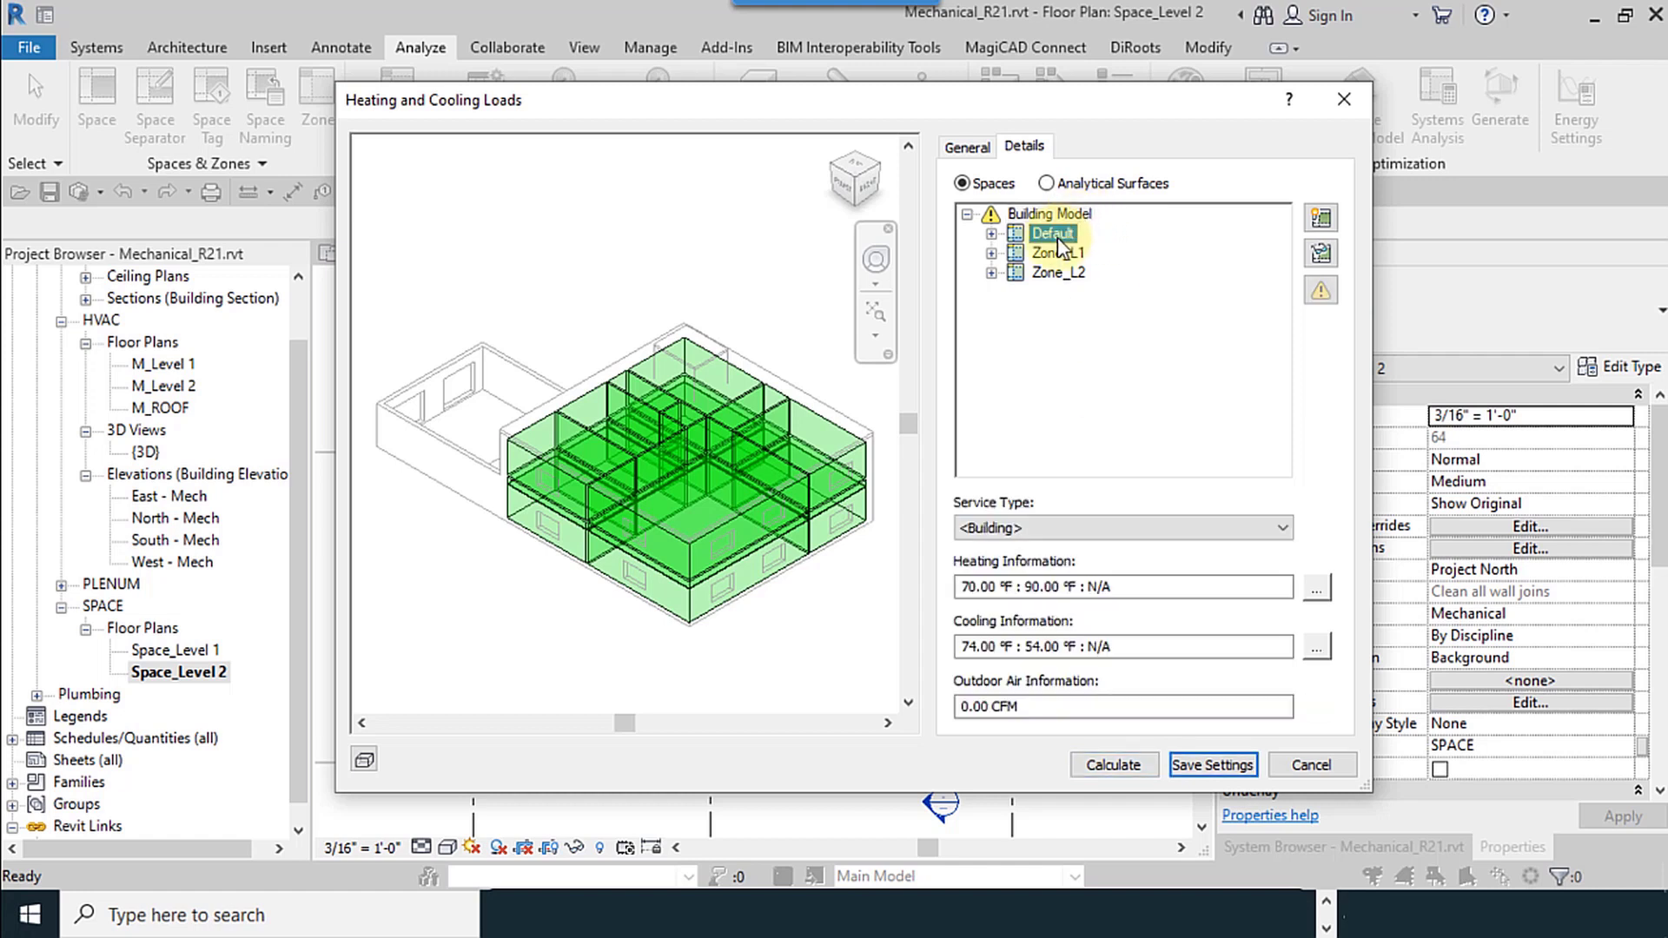
click(991, 233)
click(1070, 186)
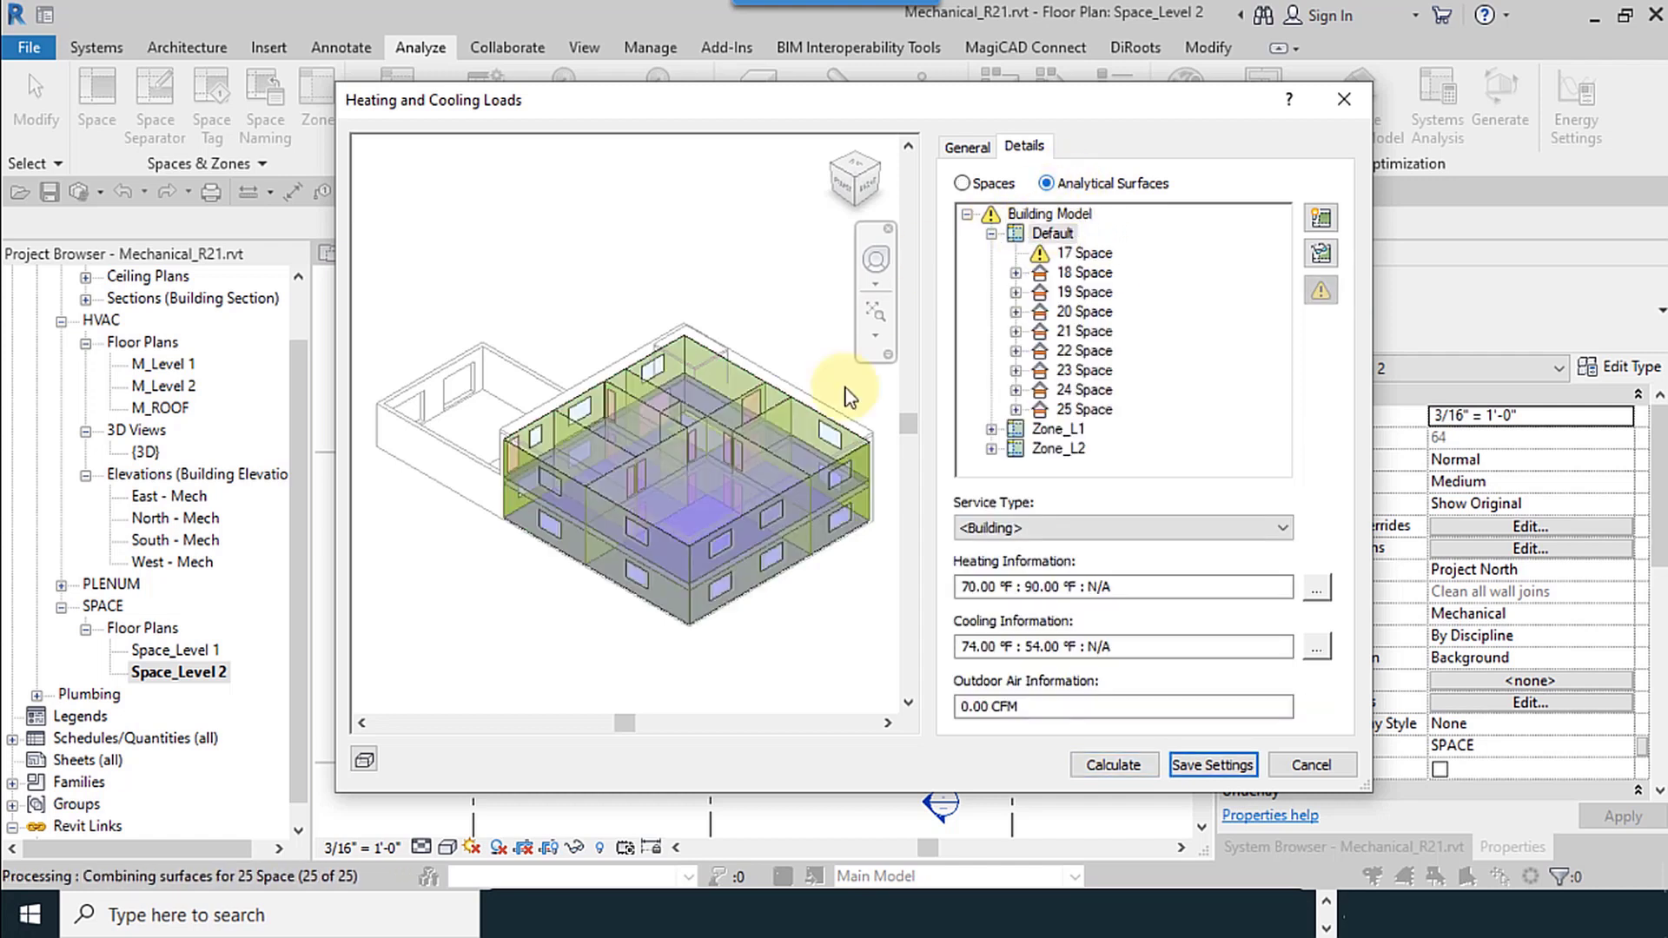
click(1015, 273)
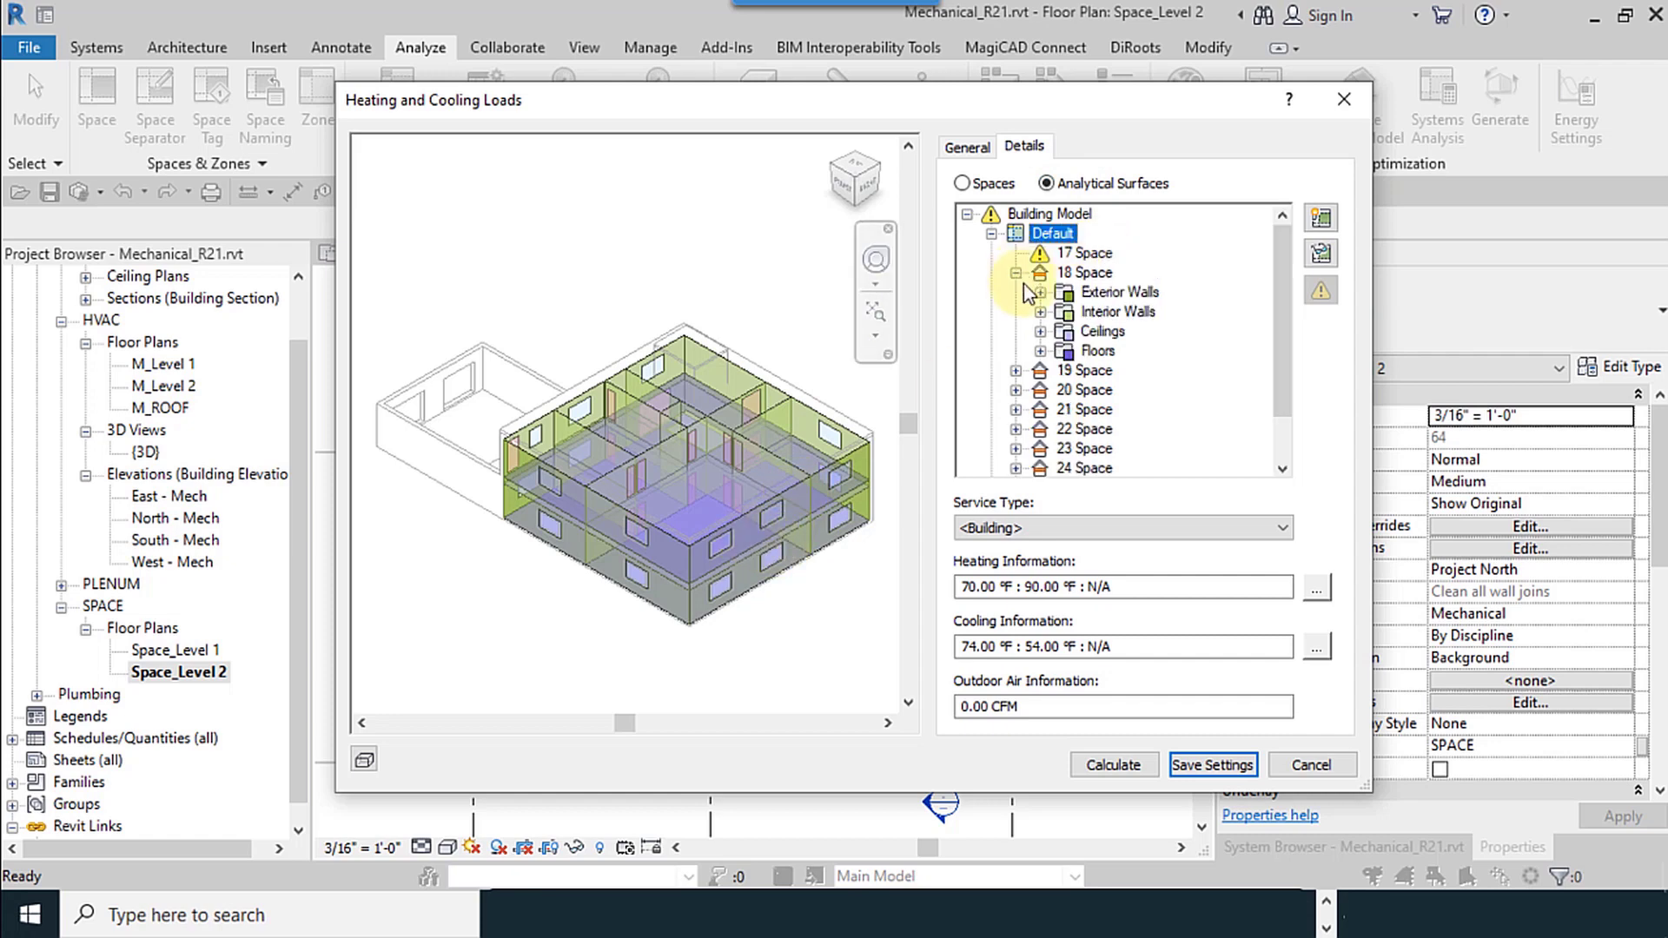
click(1040, 292)
click(1142, 311)
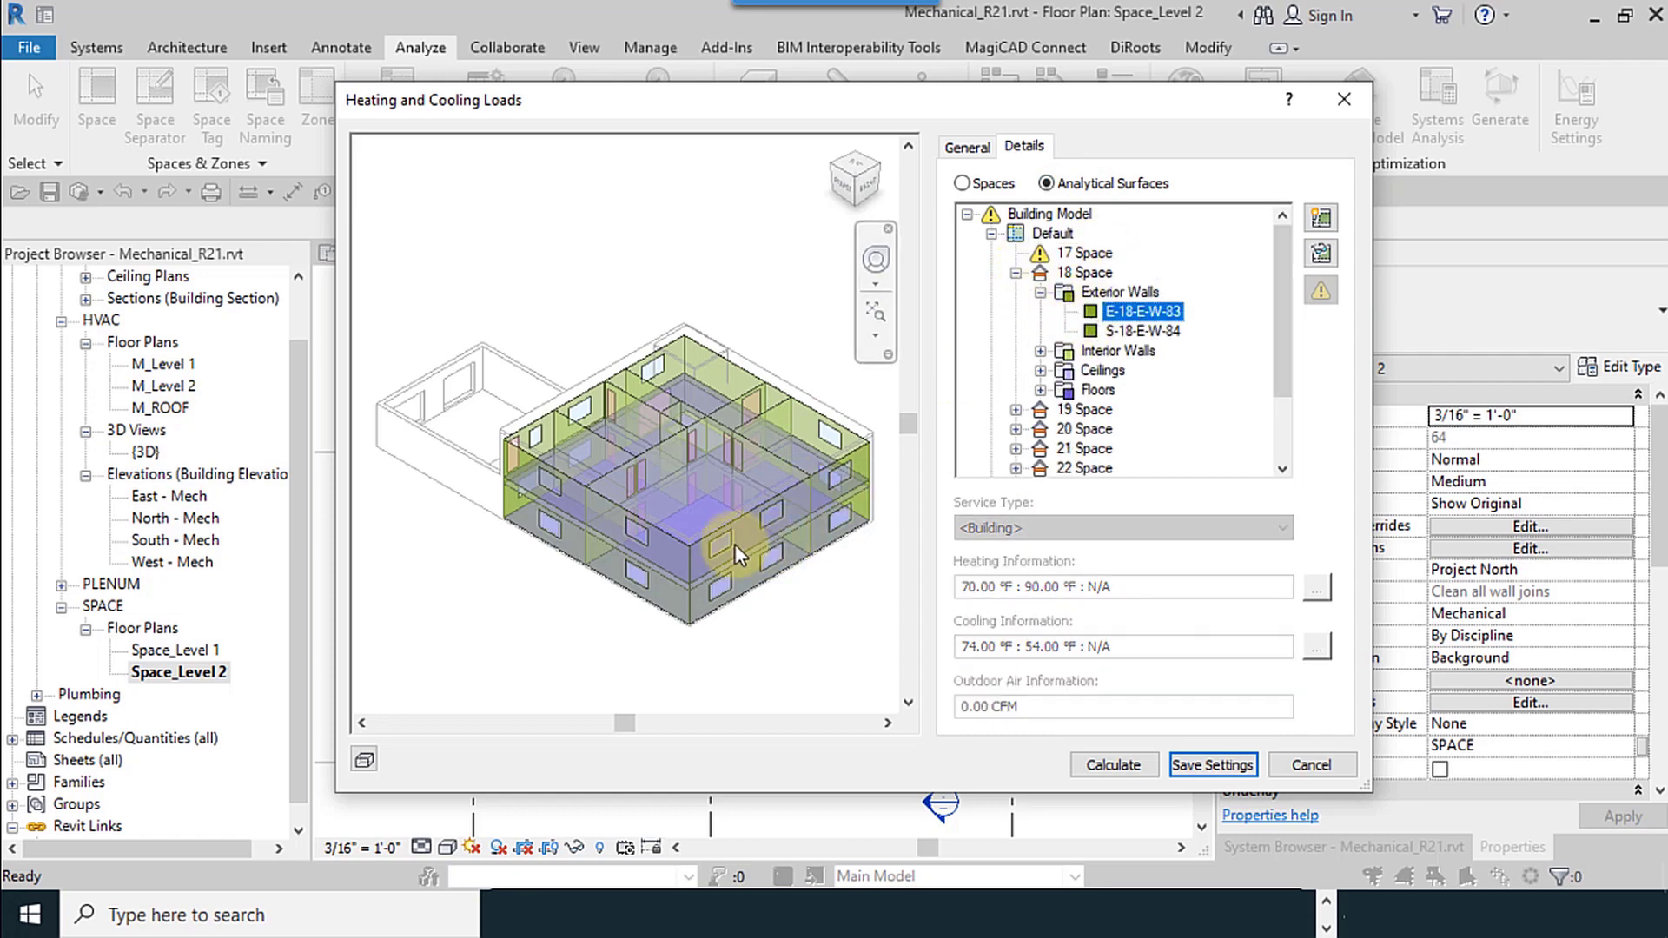
Highlight and isolate exterior wall E-18-E-W-83 in the 3D preview and inspect its location on the building.
shift+middle_drag(733, 544, 795, 597)
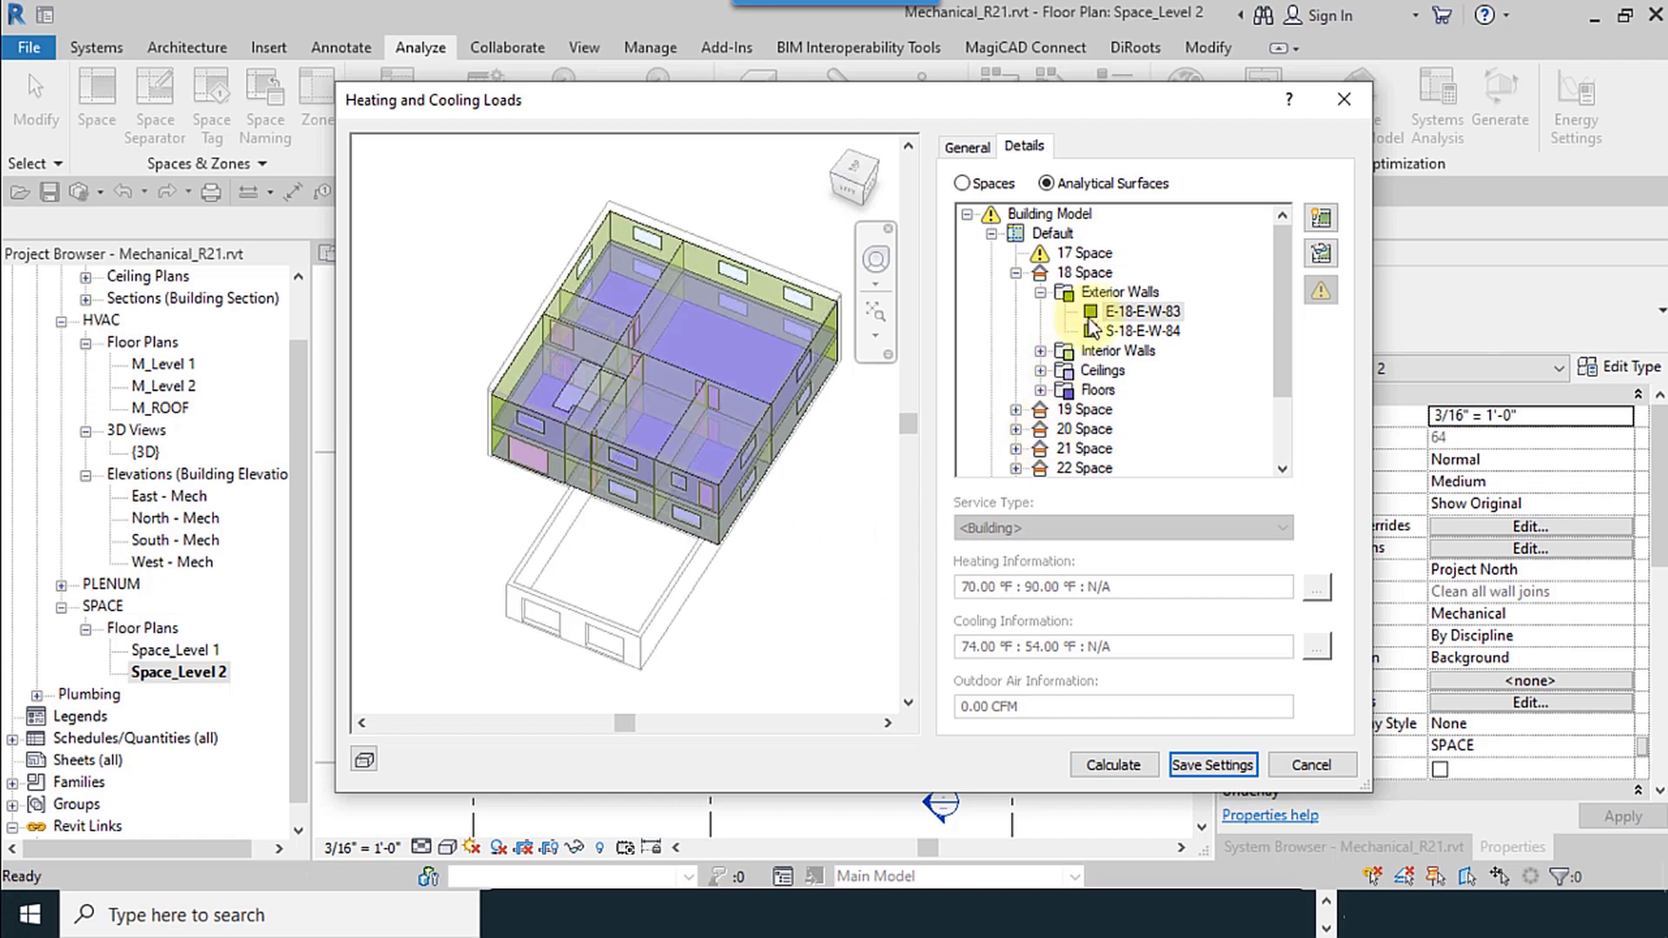
click(1108, 318)
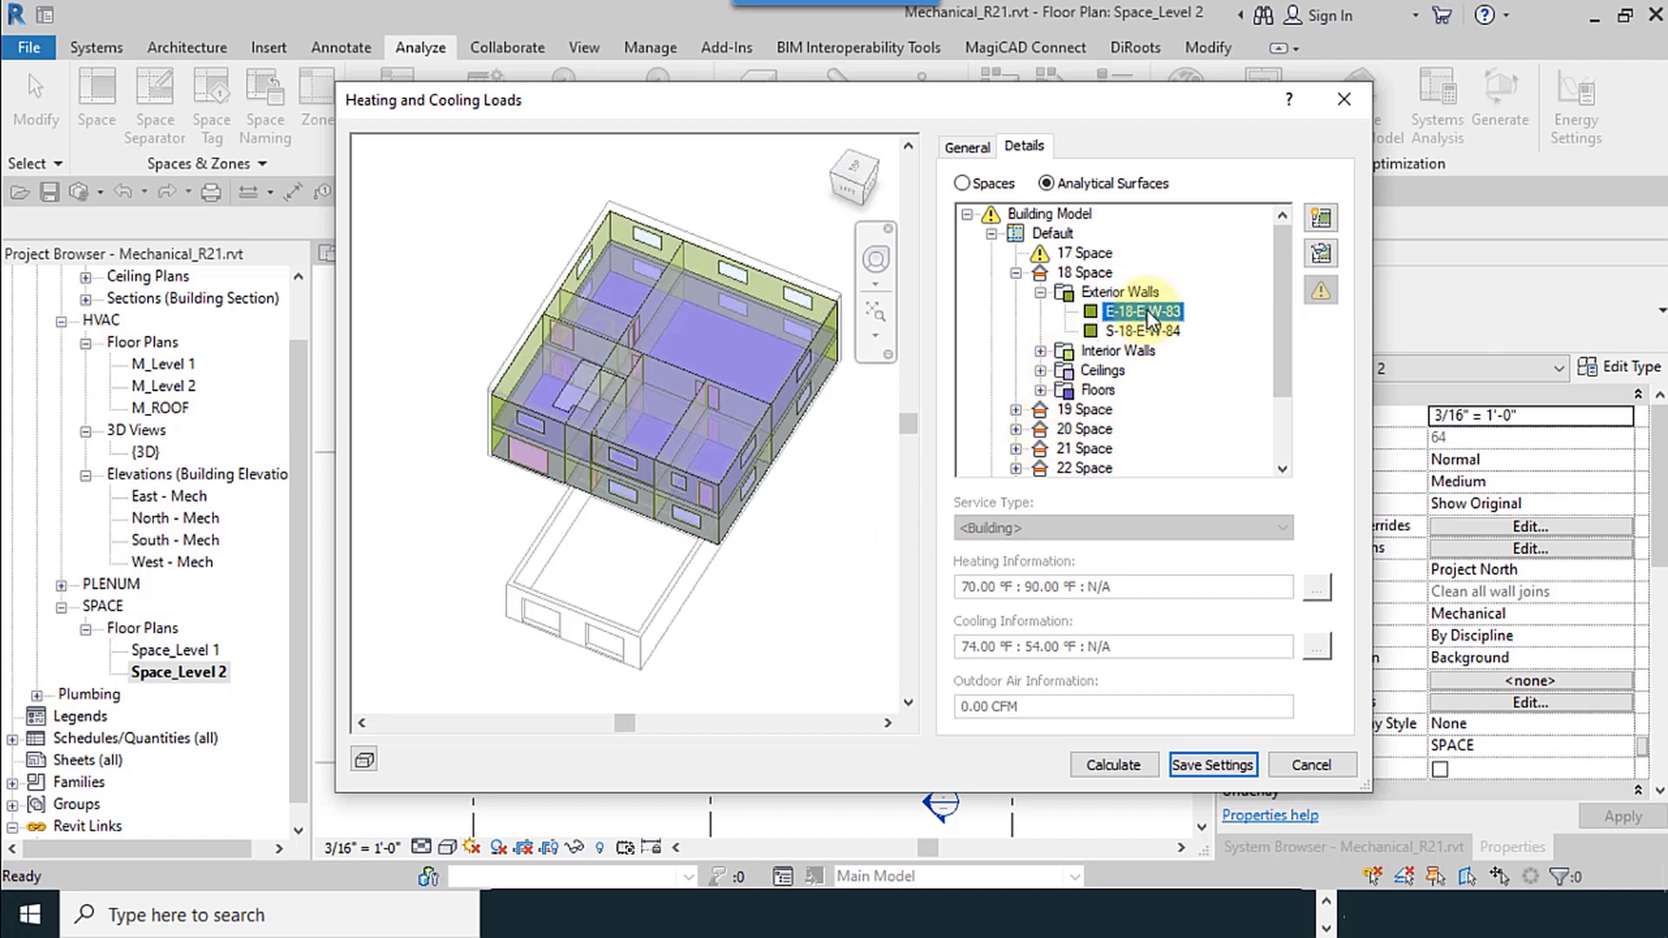
click(1321, 223)
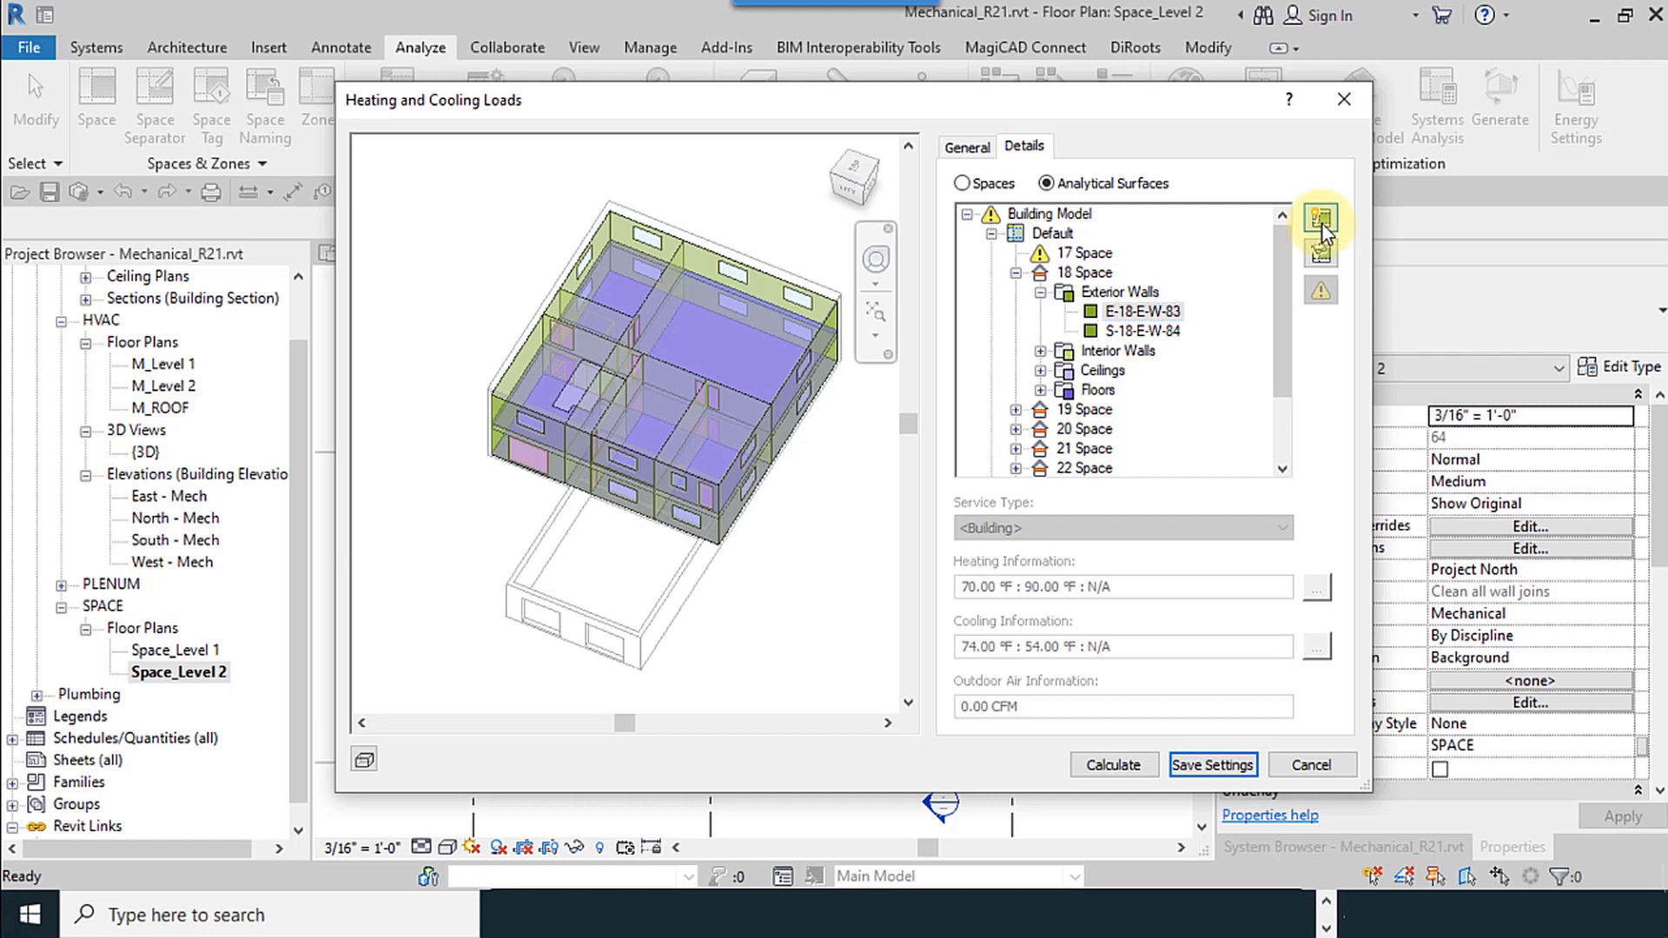
click(1320, 254)
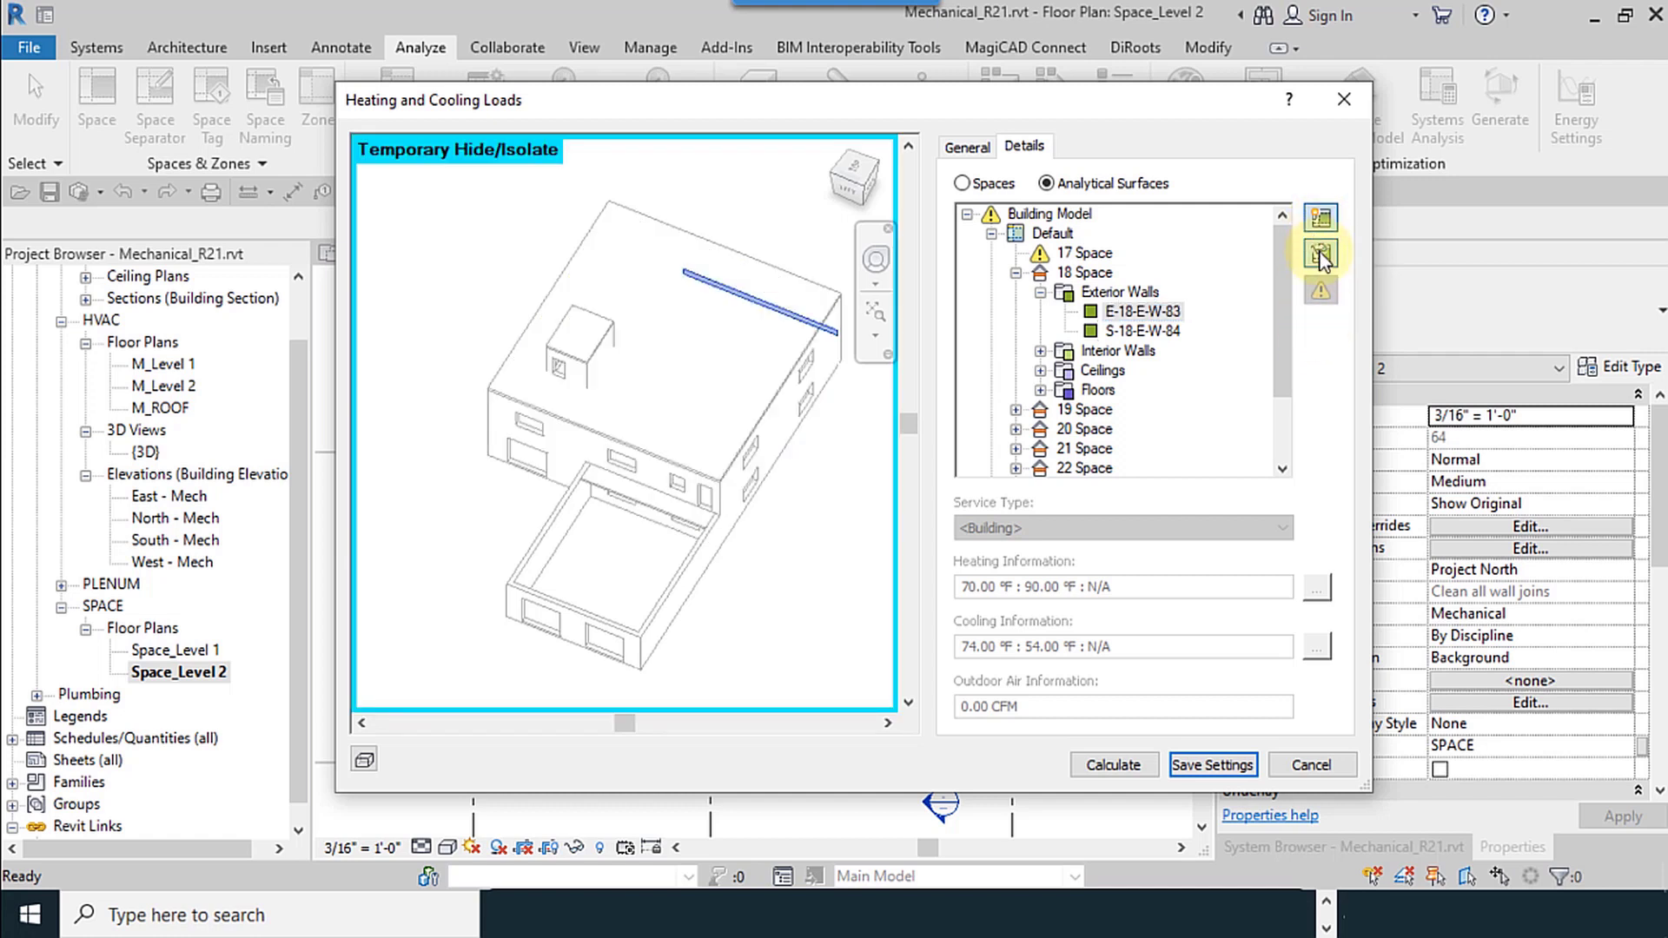
shift+middle_drag(687, 459, 608, 413)
Inspect the interior walls of space 18 individually in the isolated preview, from W-18-19-I-W-85 through N-18-24-I-W-89.
click(1116, 351)
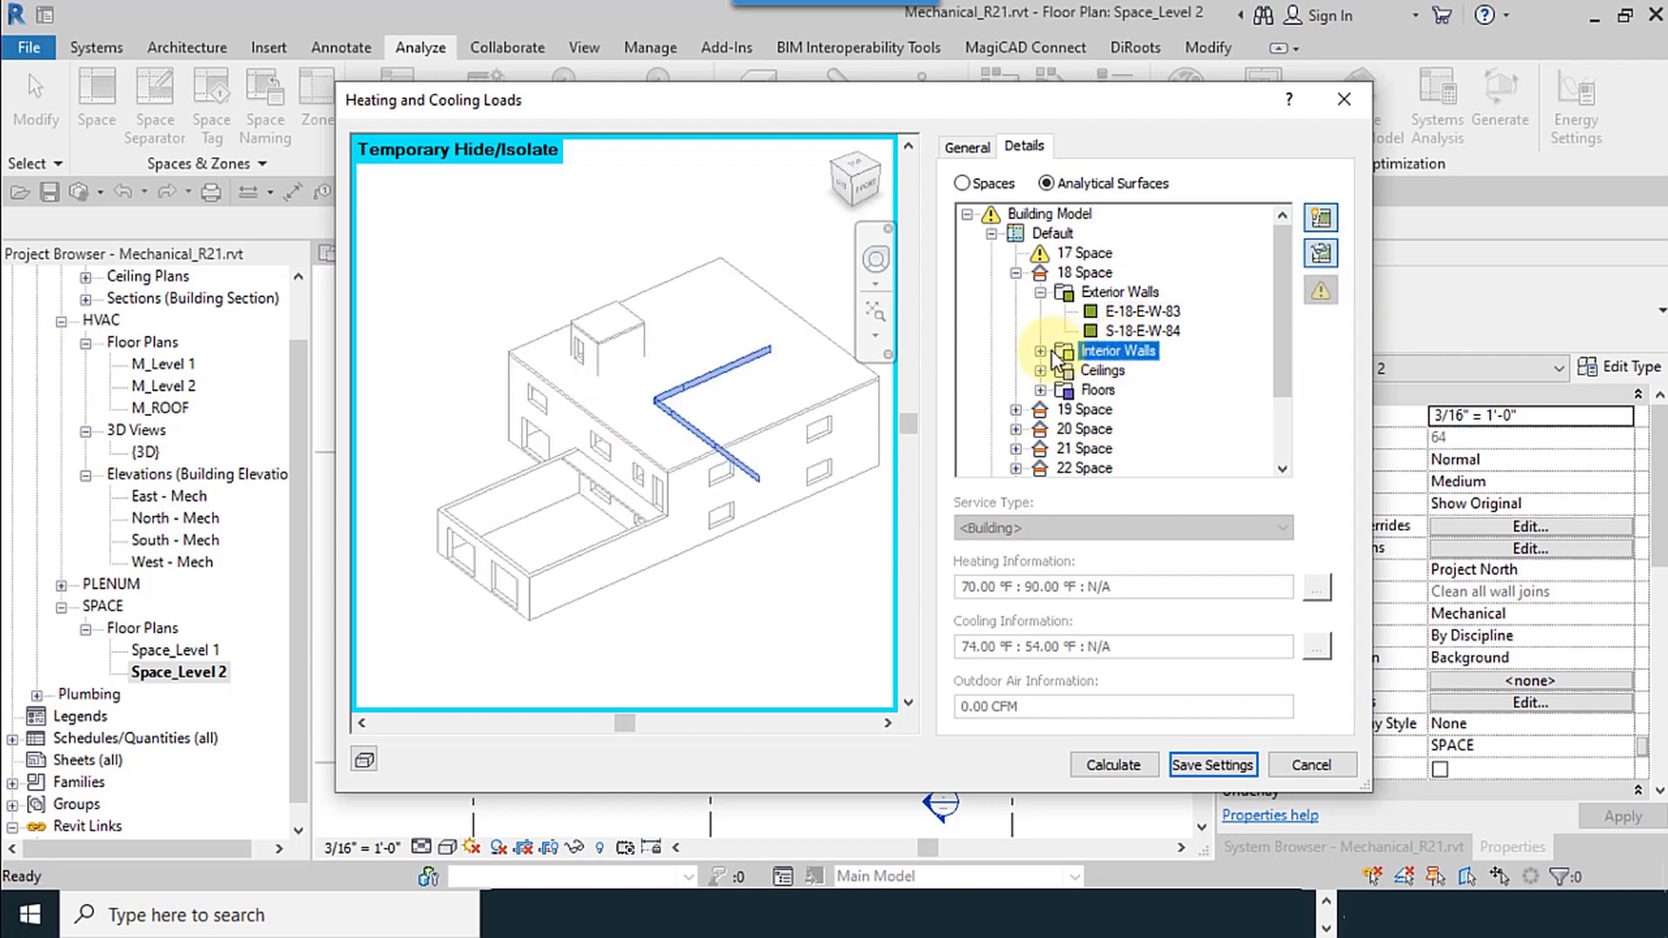
click(1041, 351)
click(1109, 372)
click(1111, 392)
click(1111, 413)
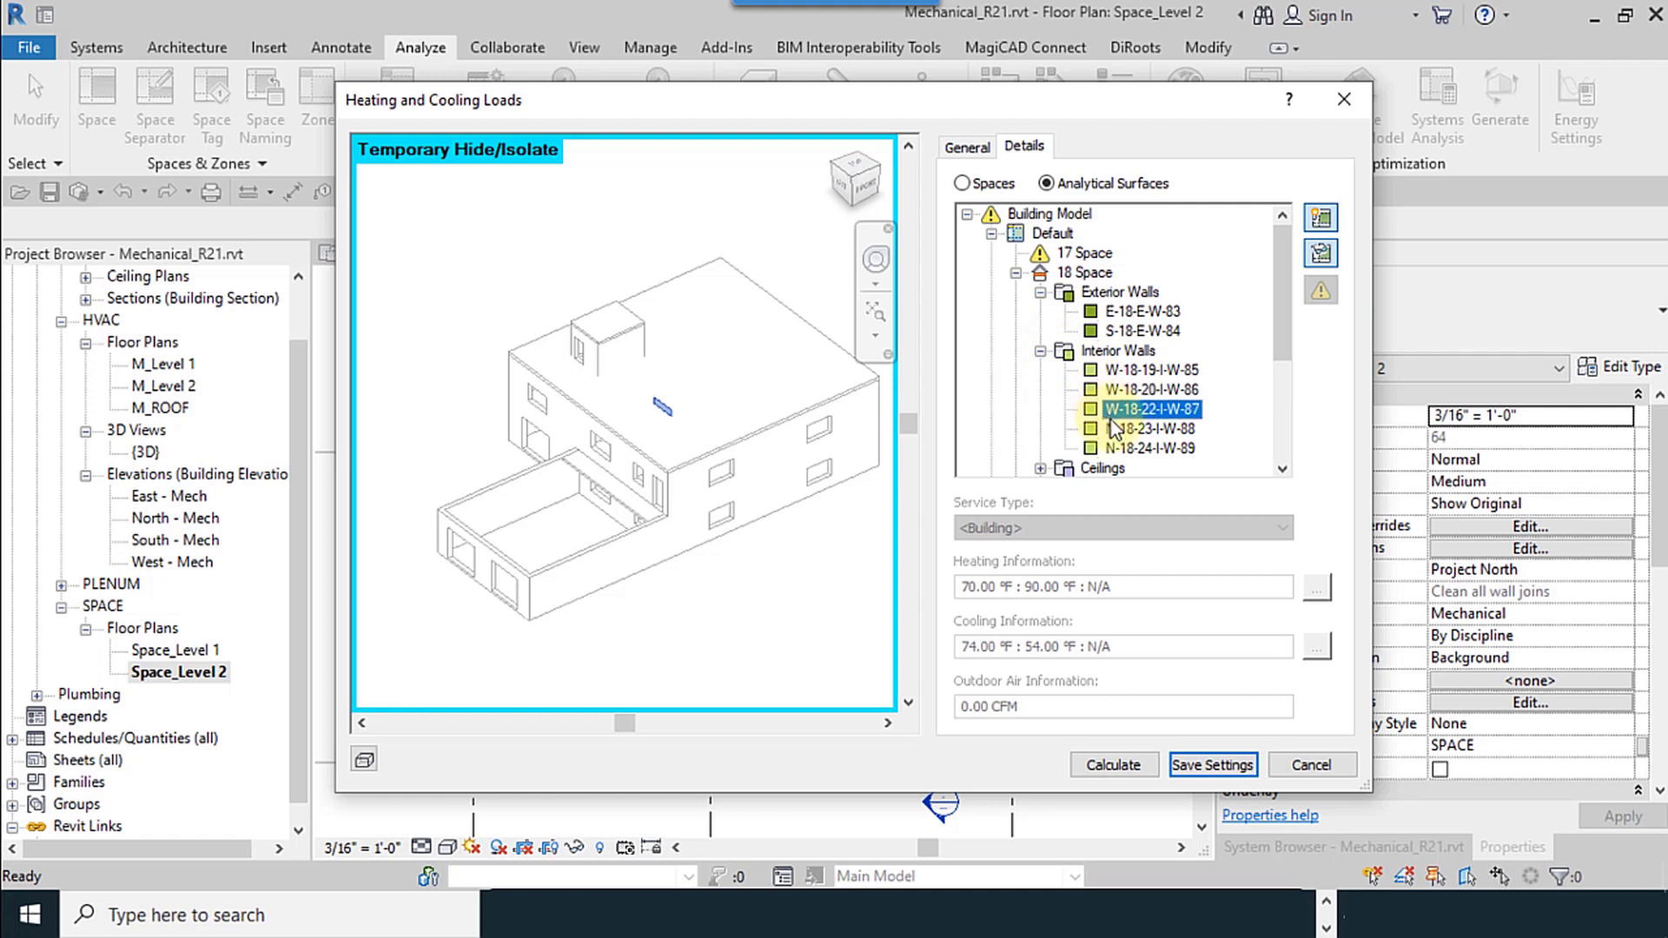
click(1117, 449)
click(1120, 430)
click(1123, 411)
click(1124, 370)
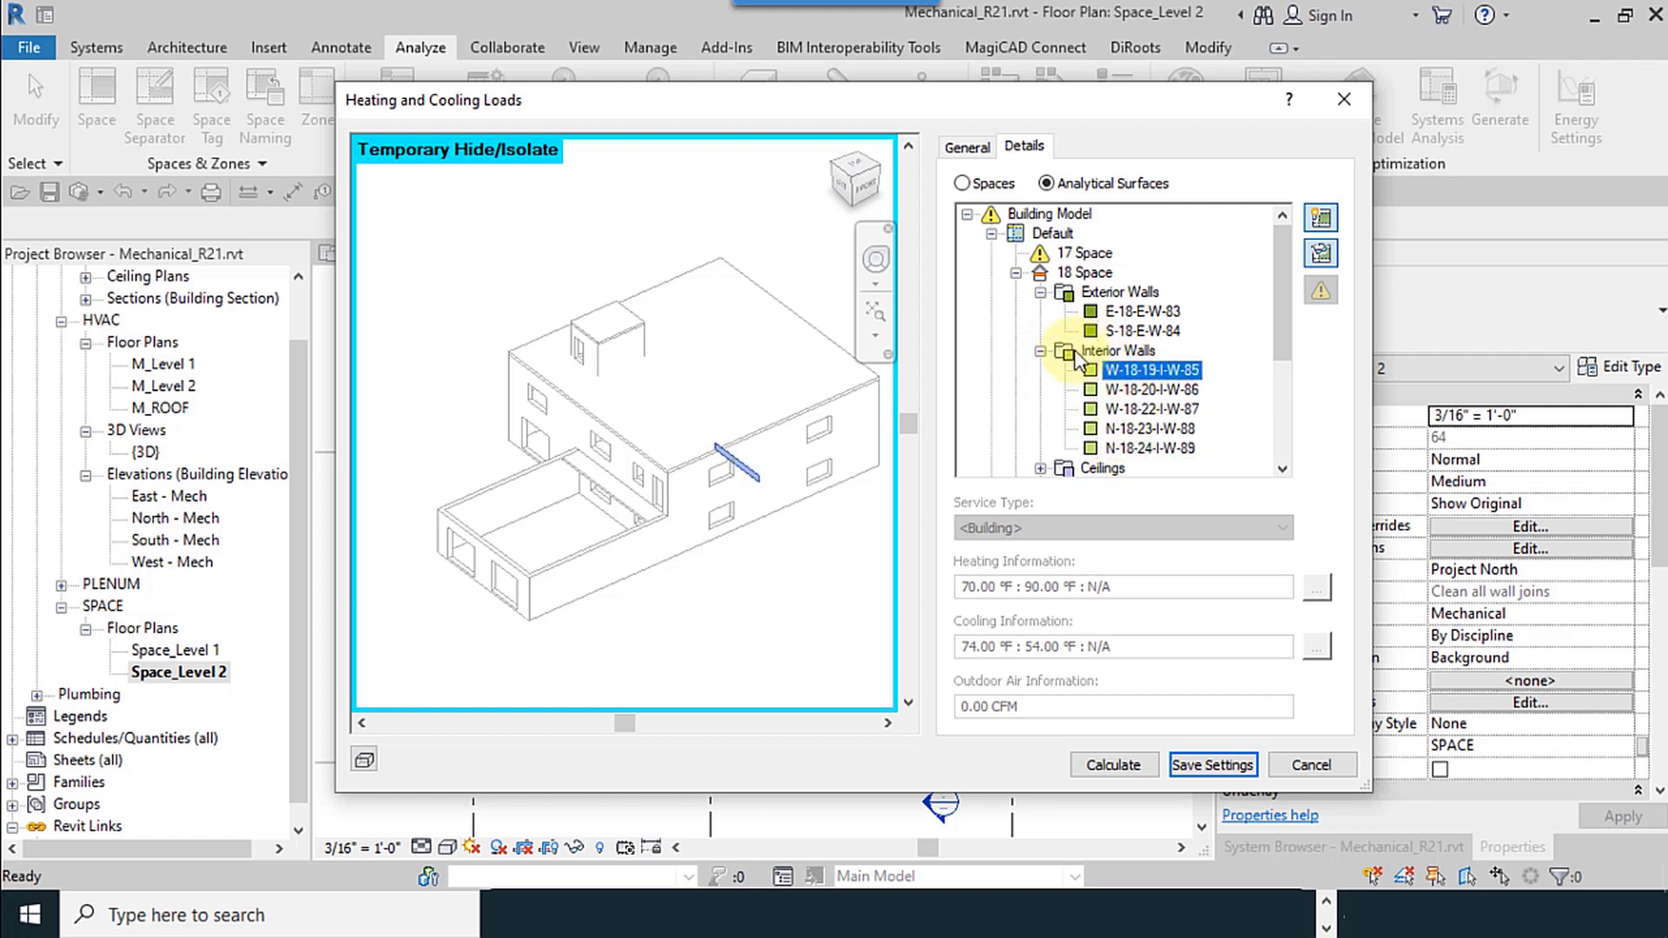
Turn off surface highlighting and isolation, and return the details preview to displaying spaces.
click(1322, 218)
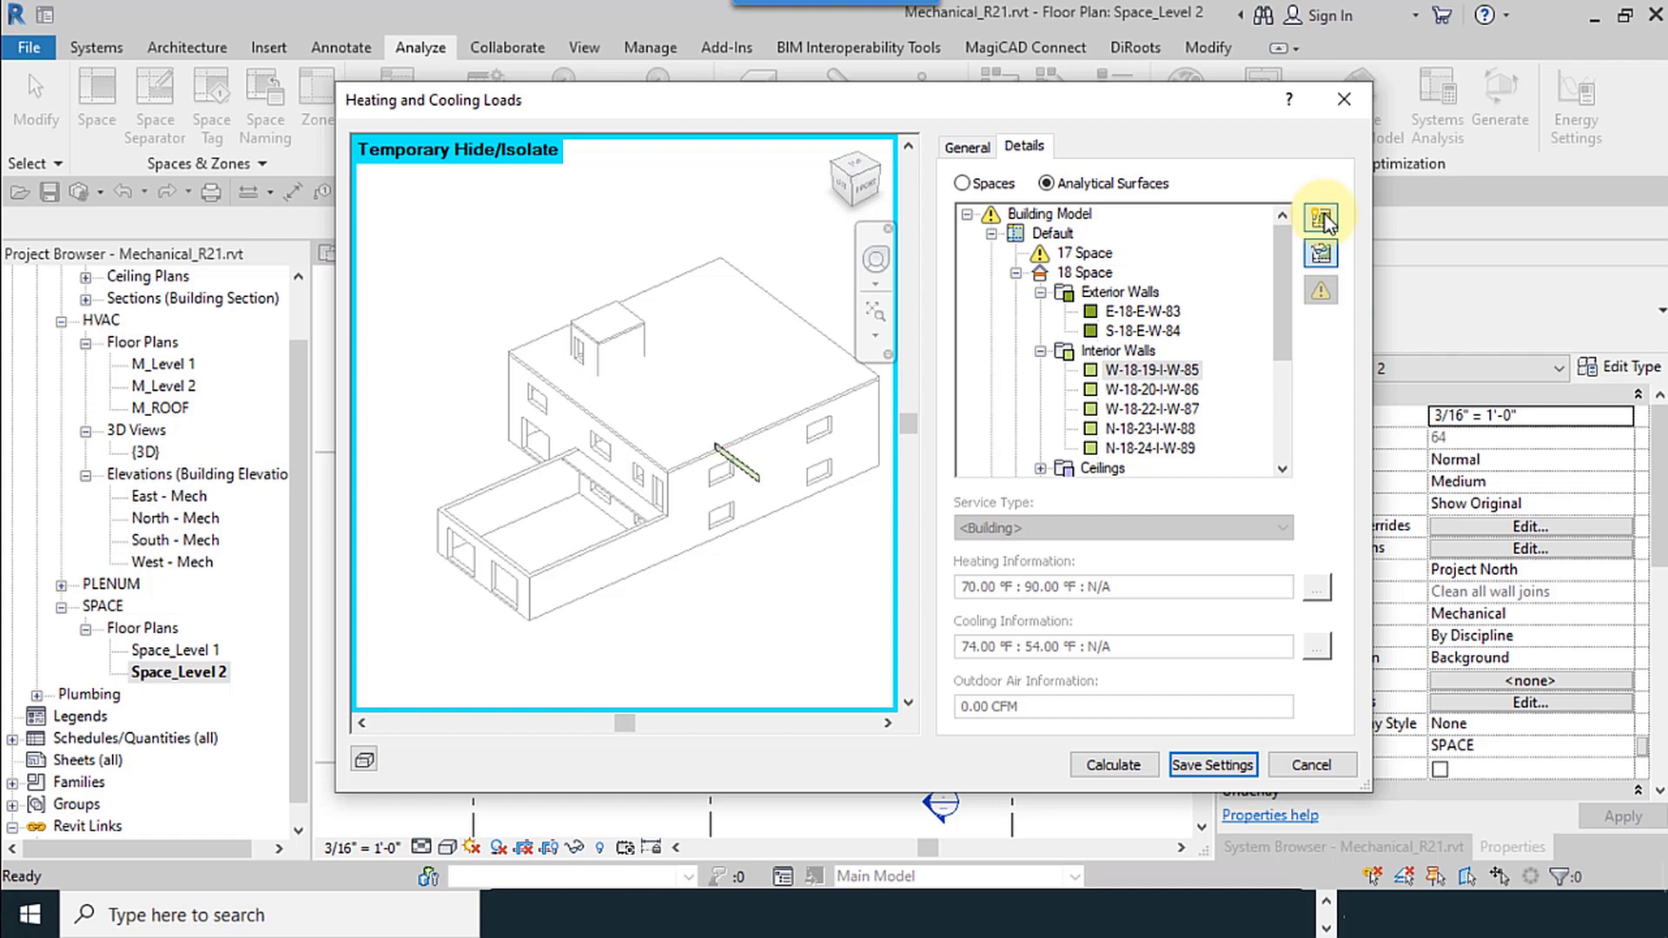
click(1314, 259)
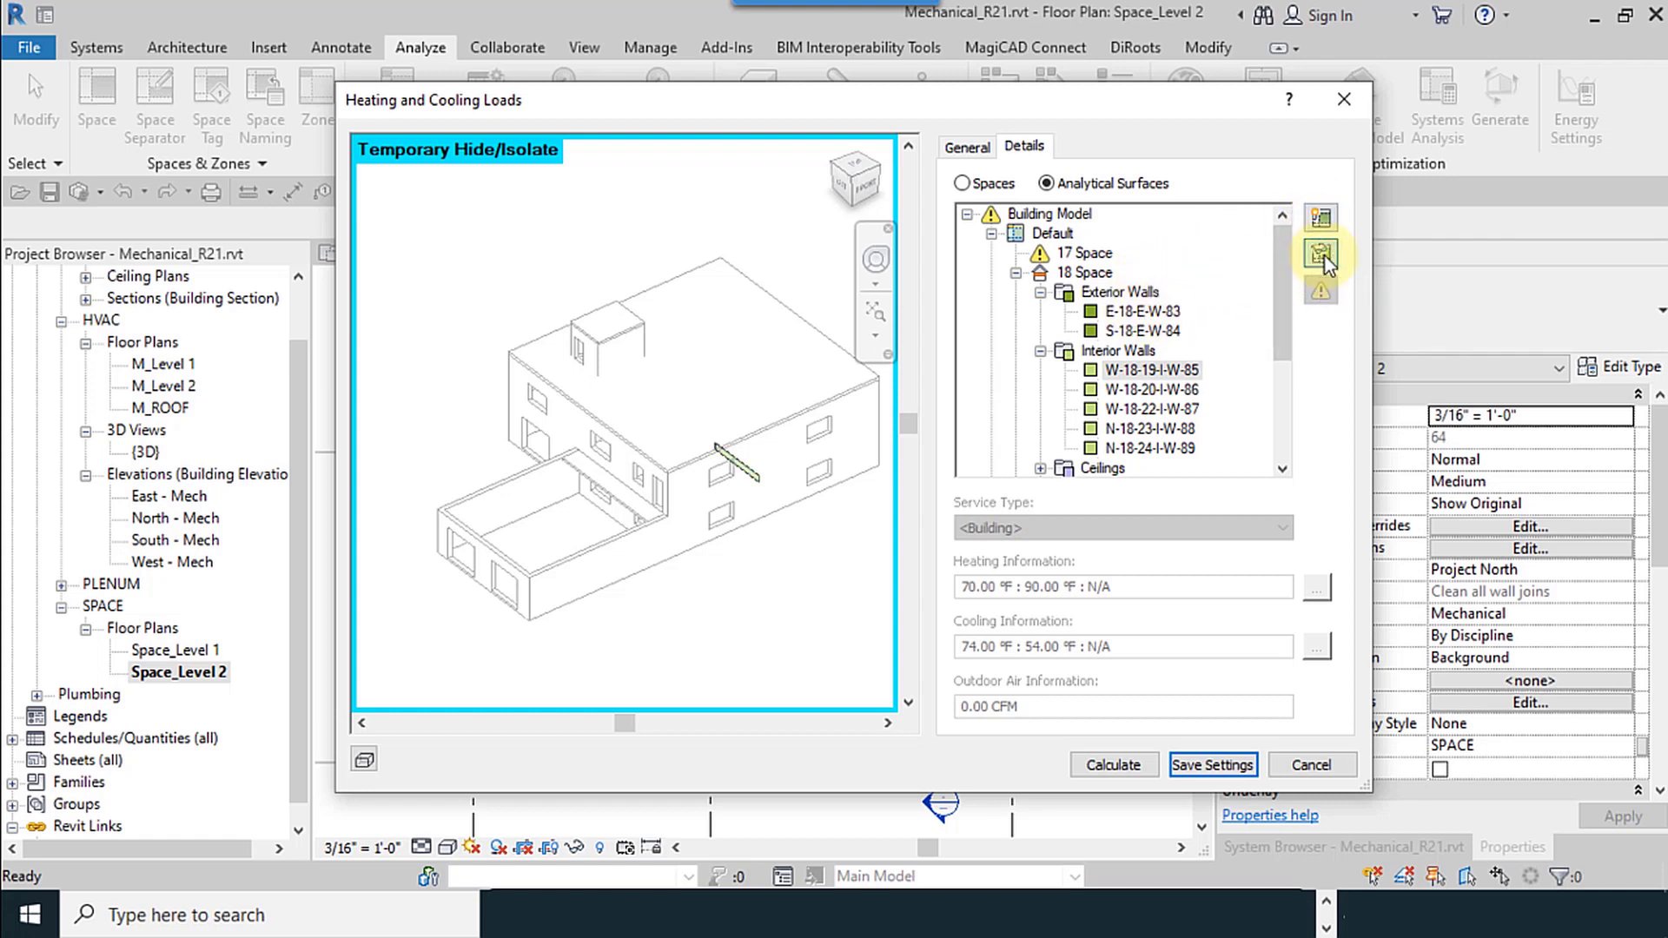
click(1322, 256)
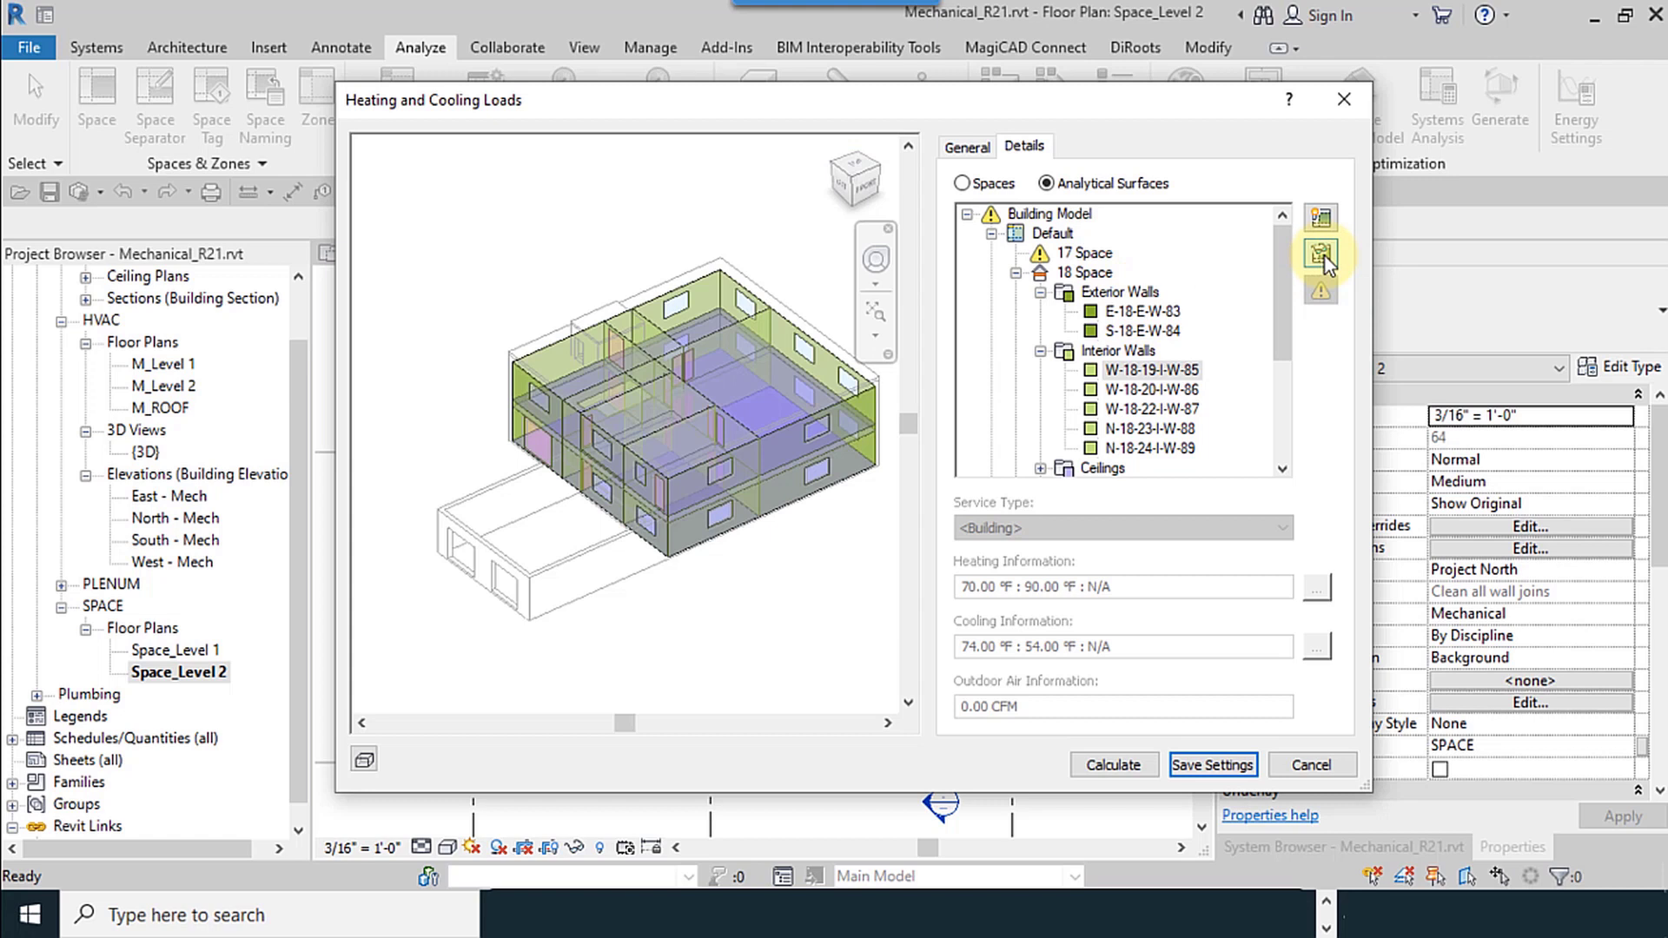
click(998, 186)
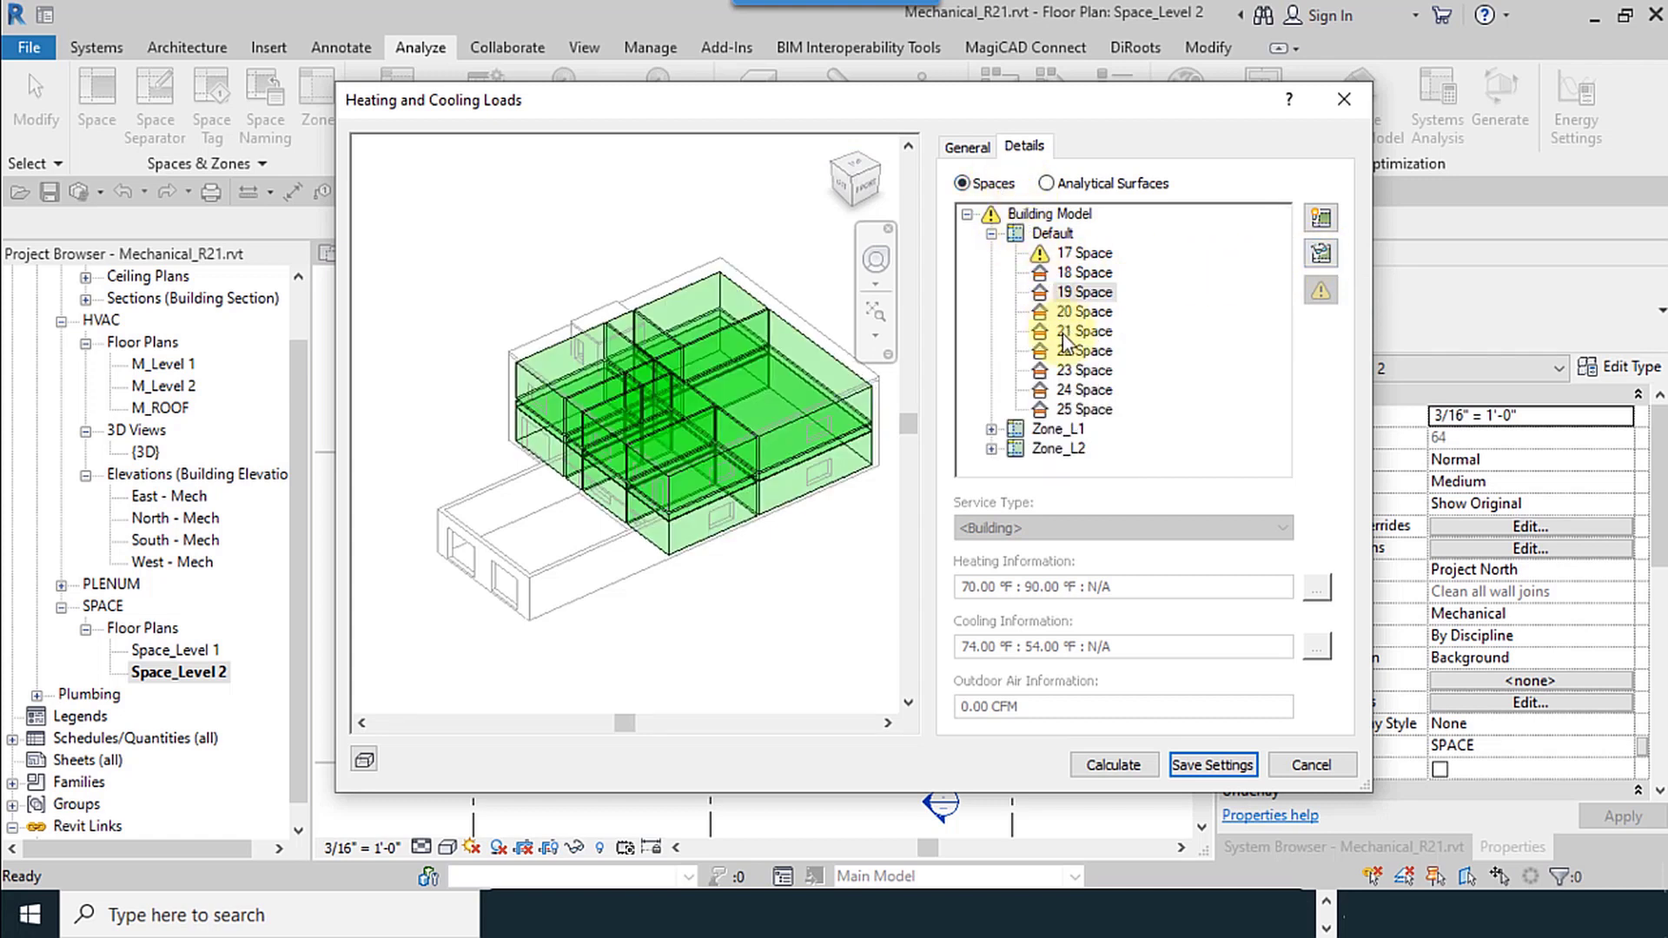
Calculate the heating and cooling loads and review the project and building summaries in the generated report.
click(1114, 765)
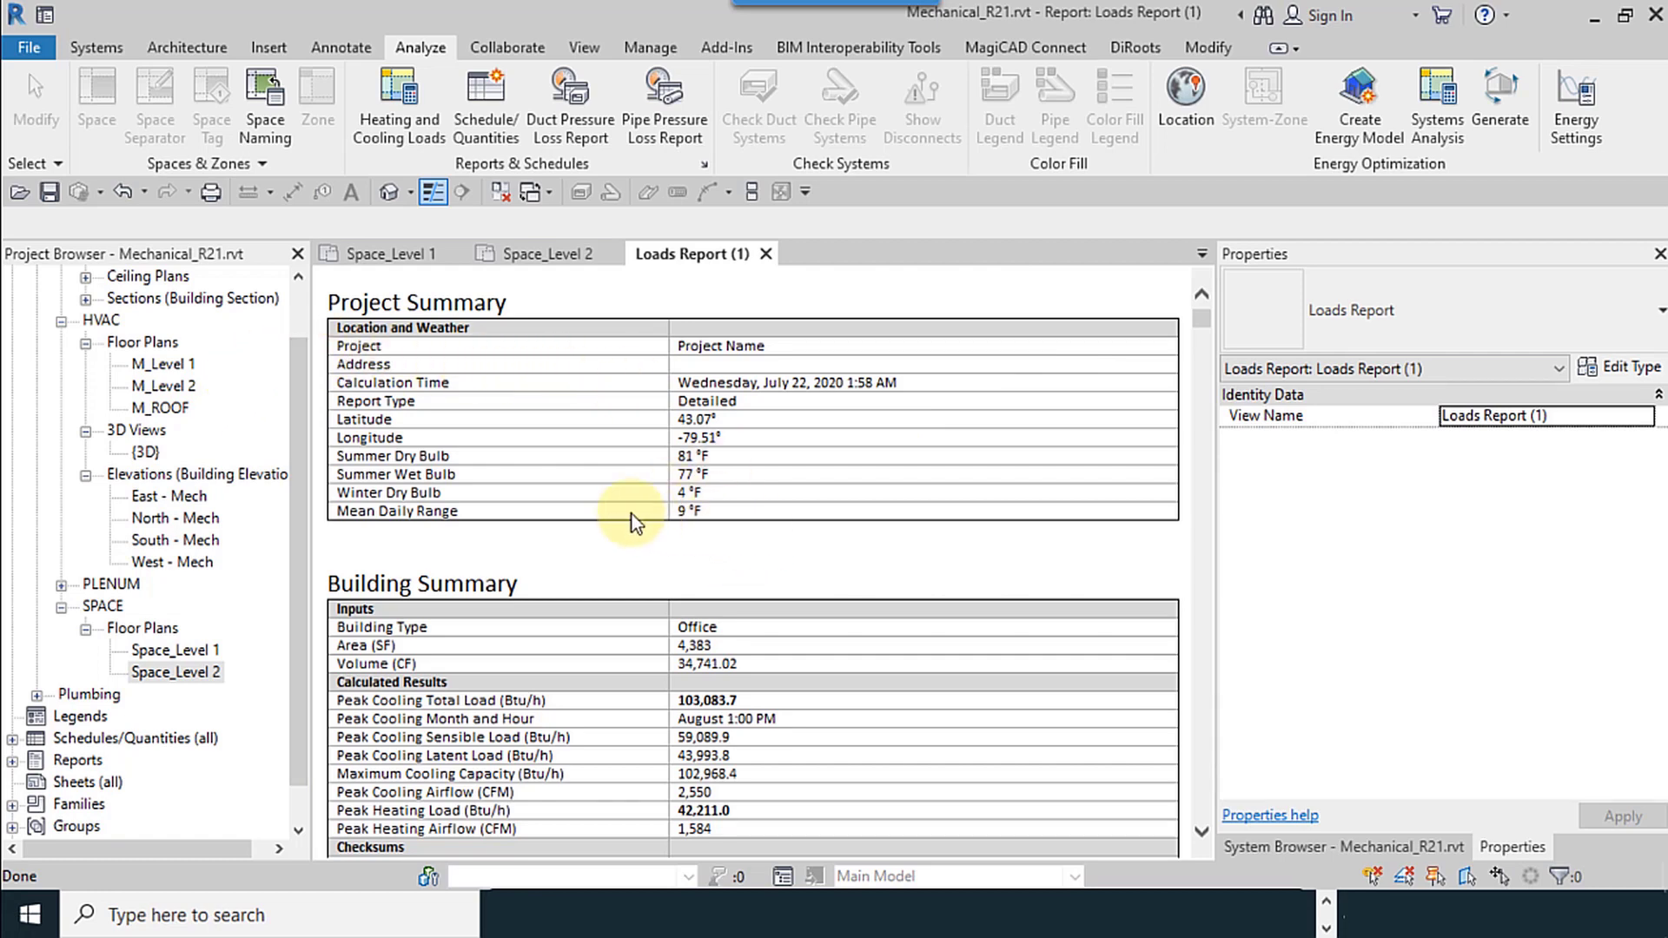
scroll(632, 513, down, 2)
scroll(632, 512, up, 2)
scroll(888, 667, down, 5)
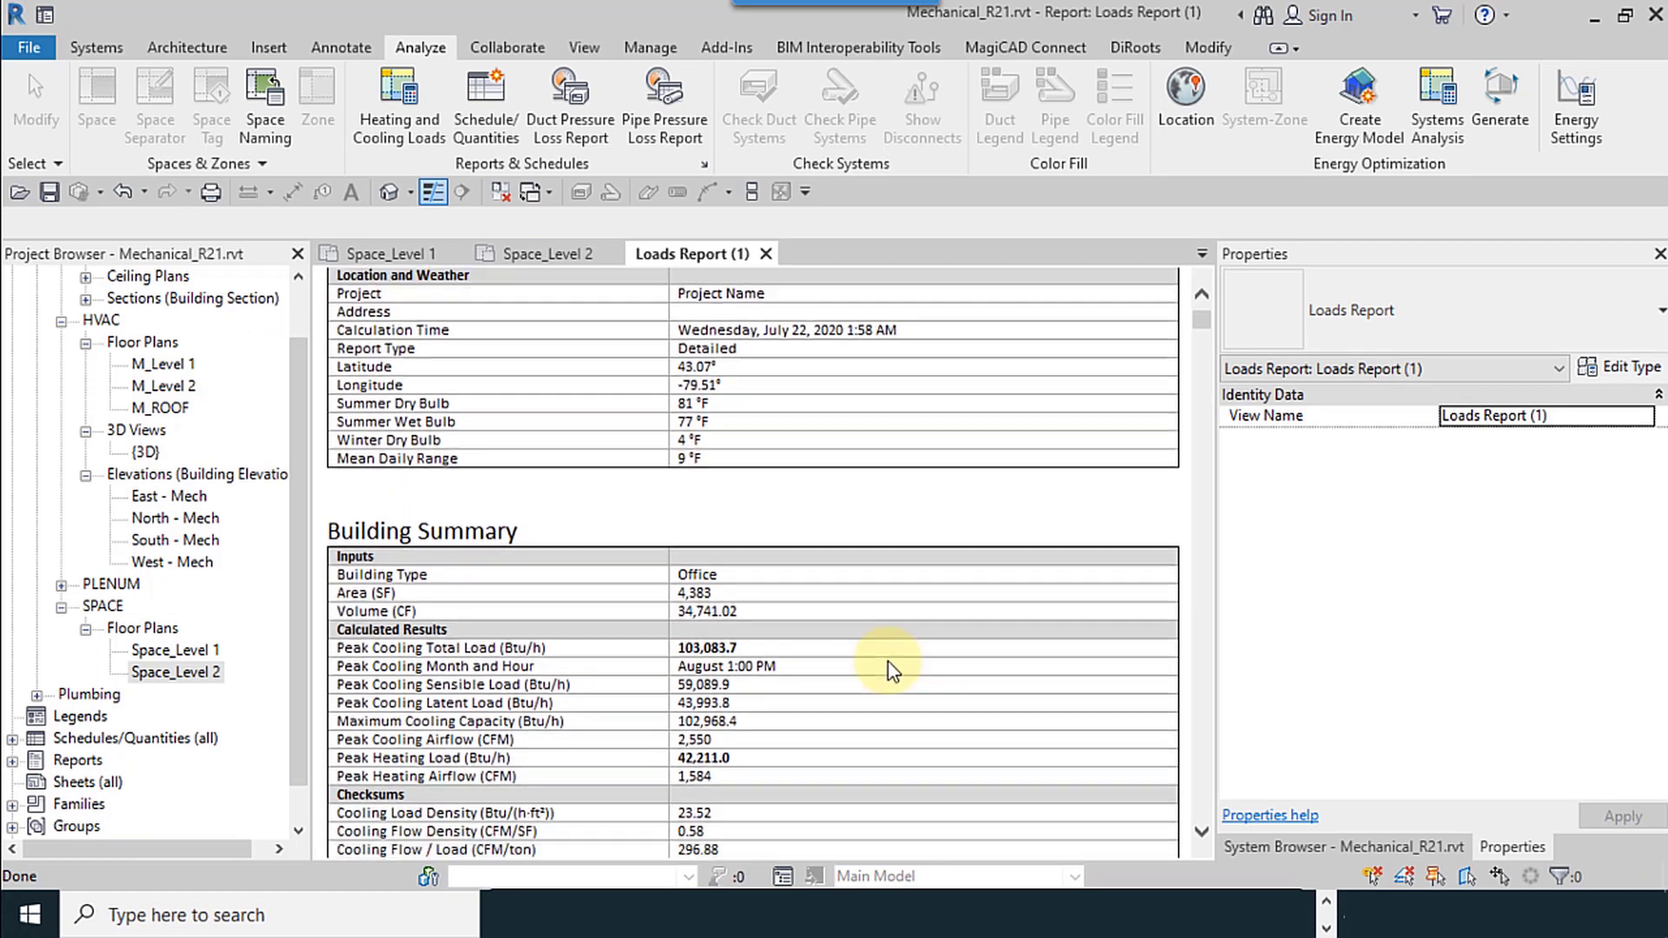
scroll(795, 609, up, 5)
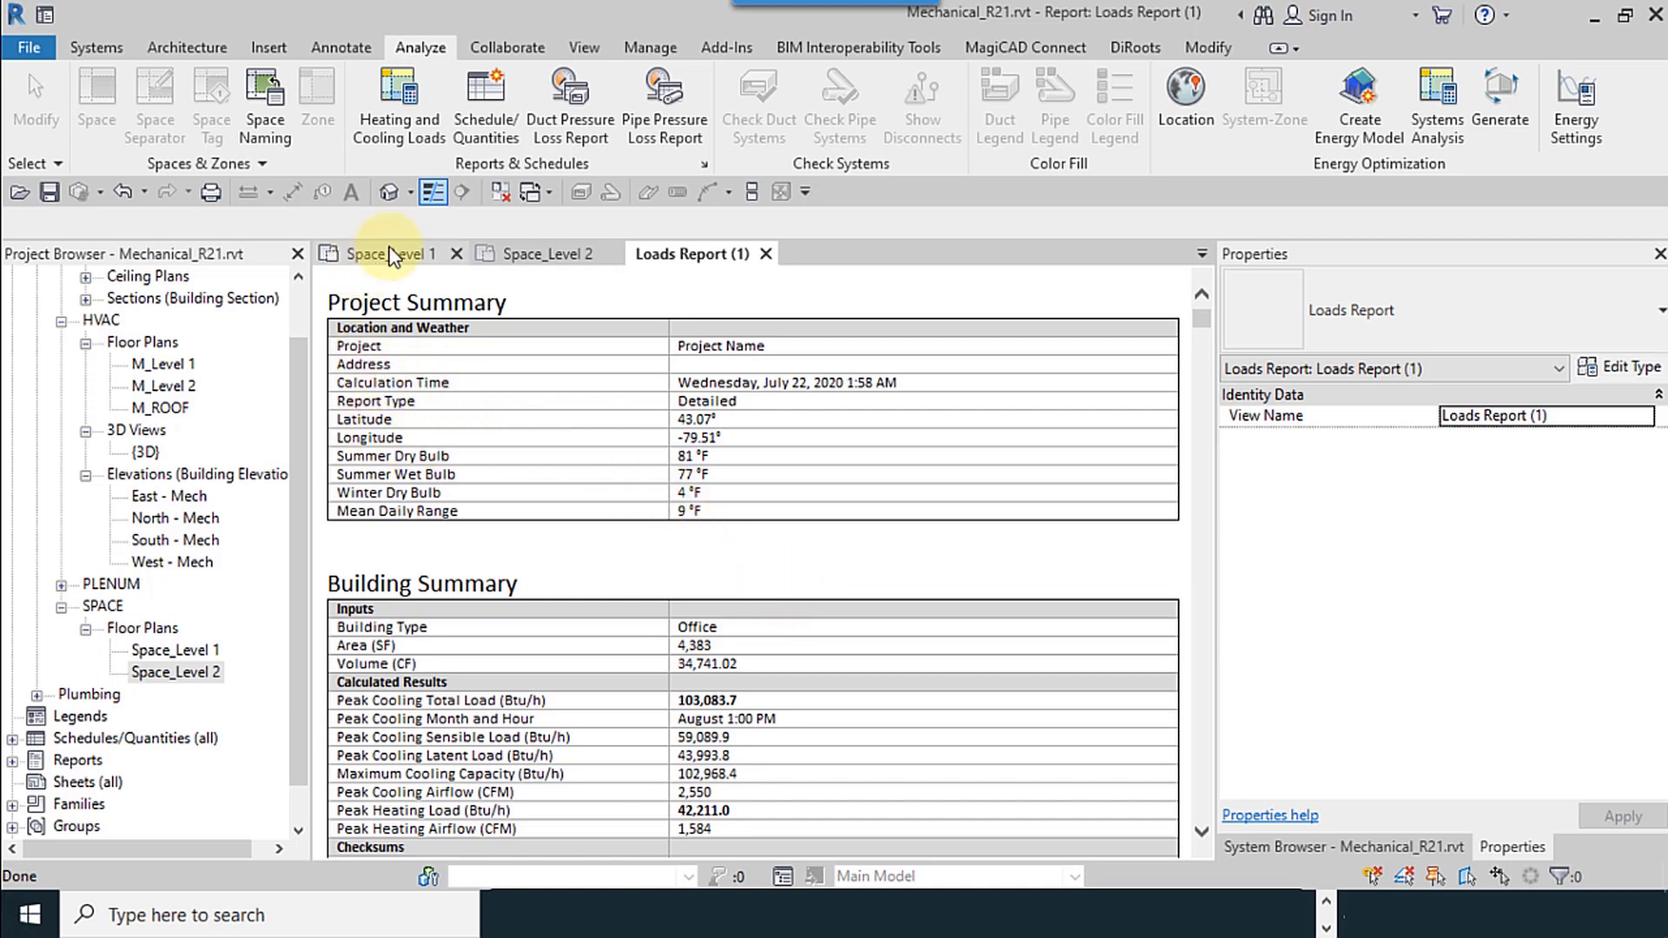
Locate Loads Report (1) among the project's loads reports and look through its contents.
click(13, 760)
click(36, 783)
click(161, 806)
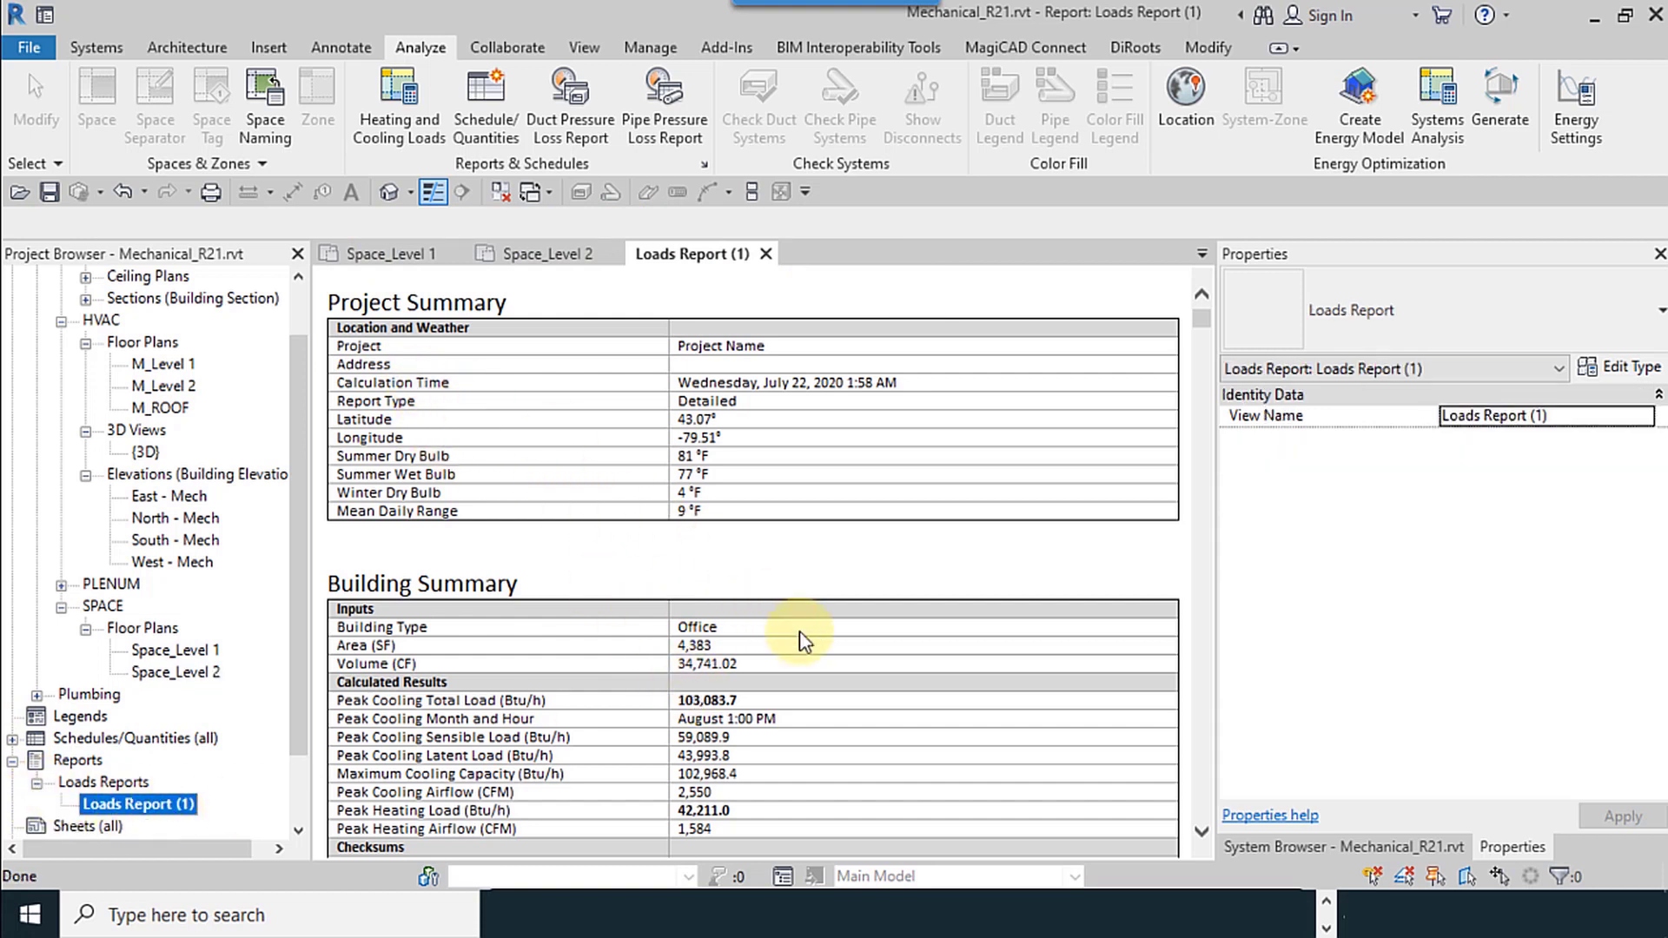
scroll(799, 642, down, 5)
scroll(799, 634, up, 5)
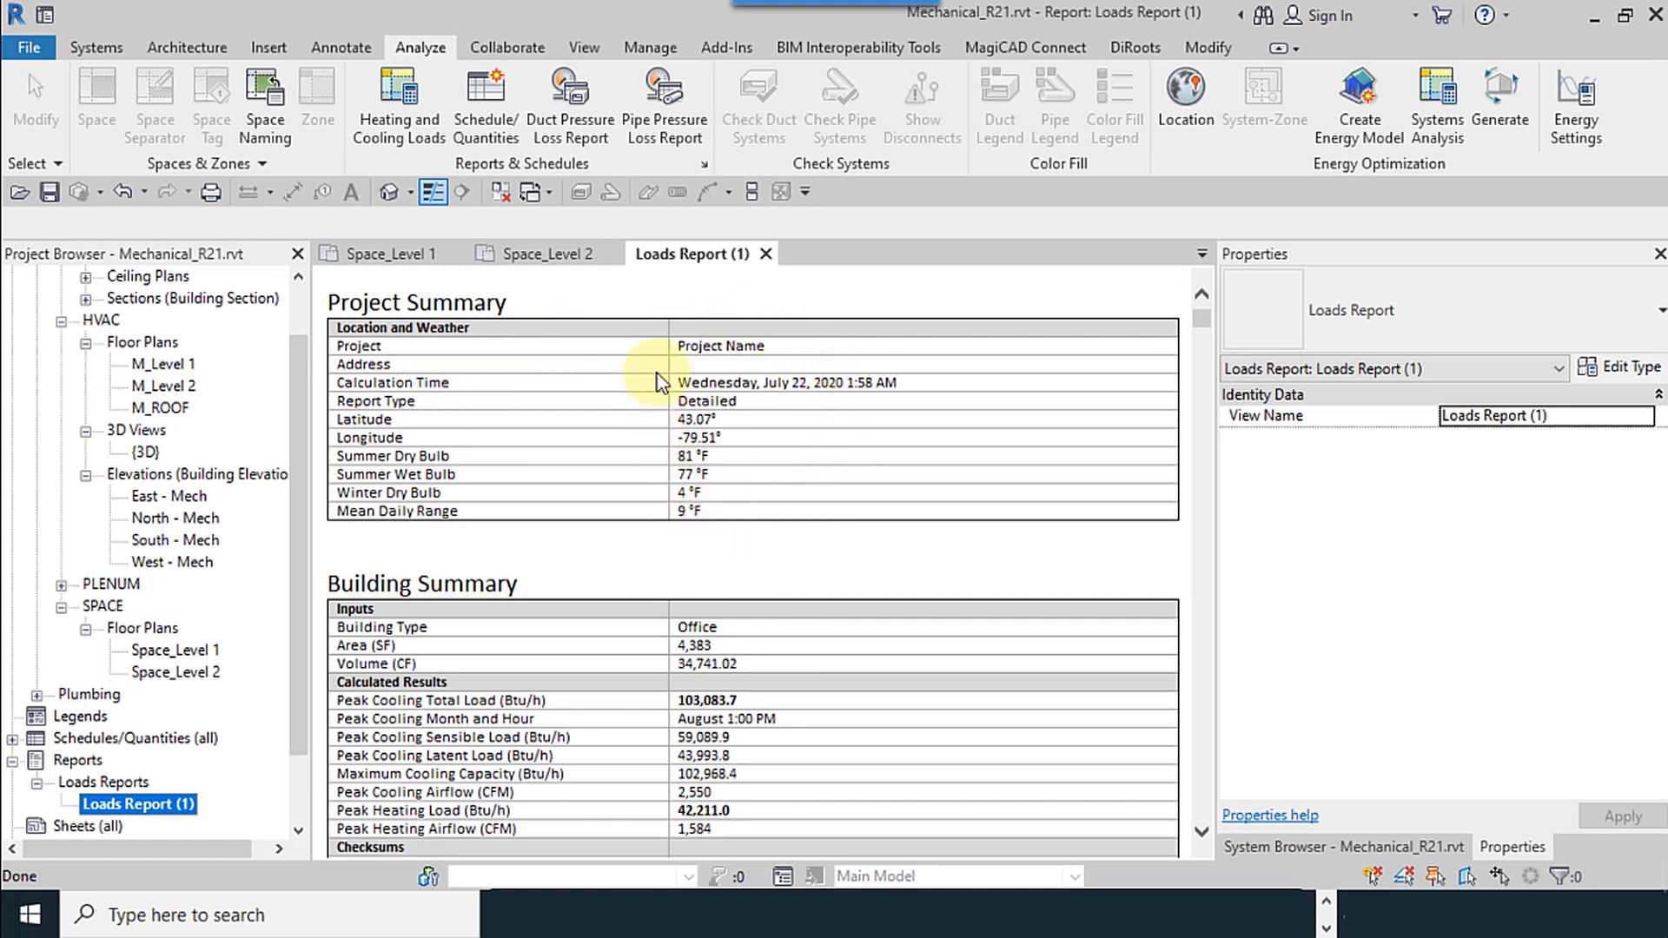
Review the Project Information parameters, including project name and address, and accept them without edits.
click(650, 46)
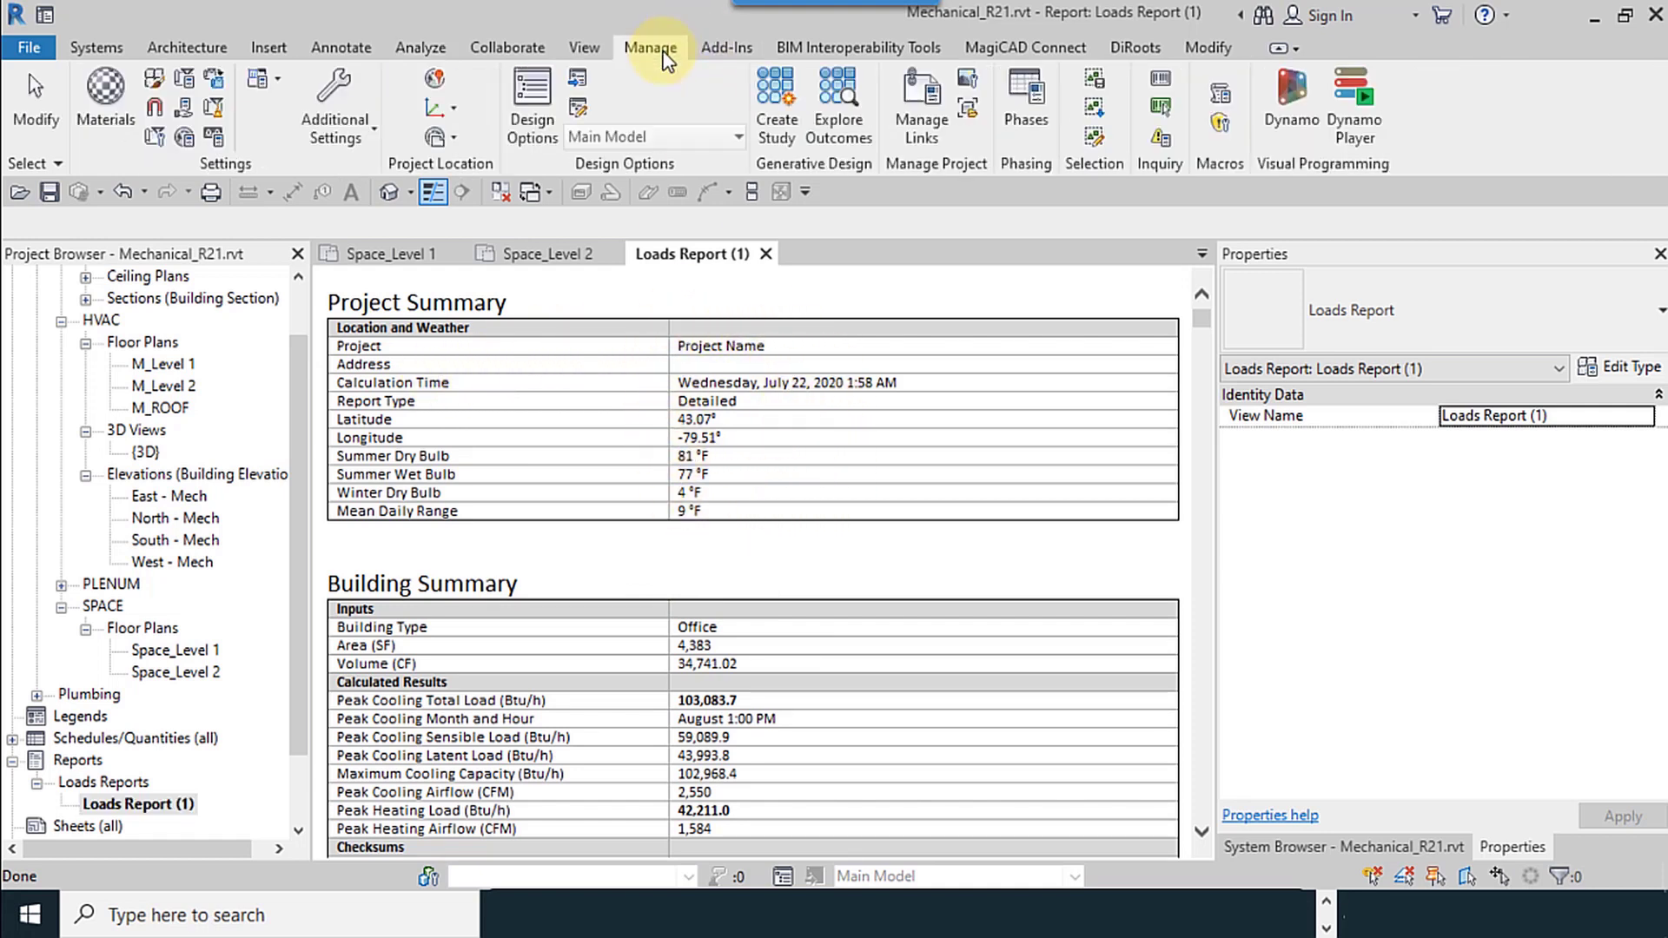
click(154, 139)
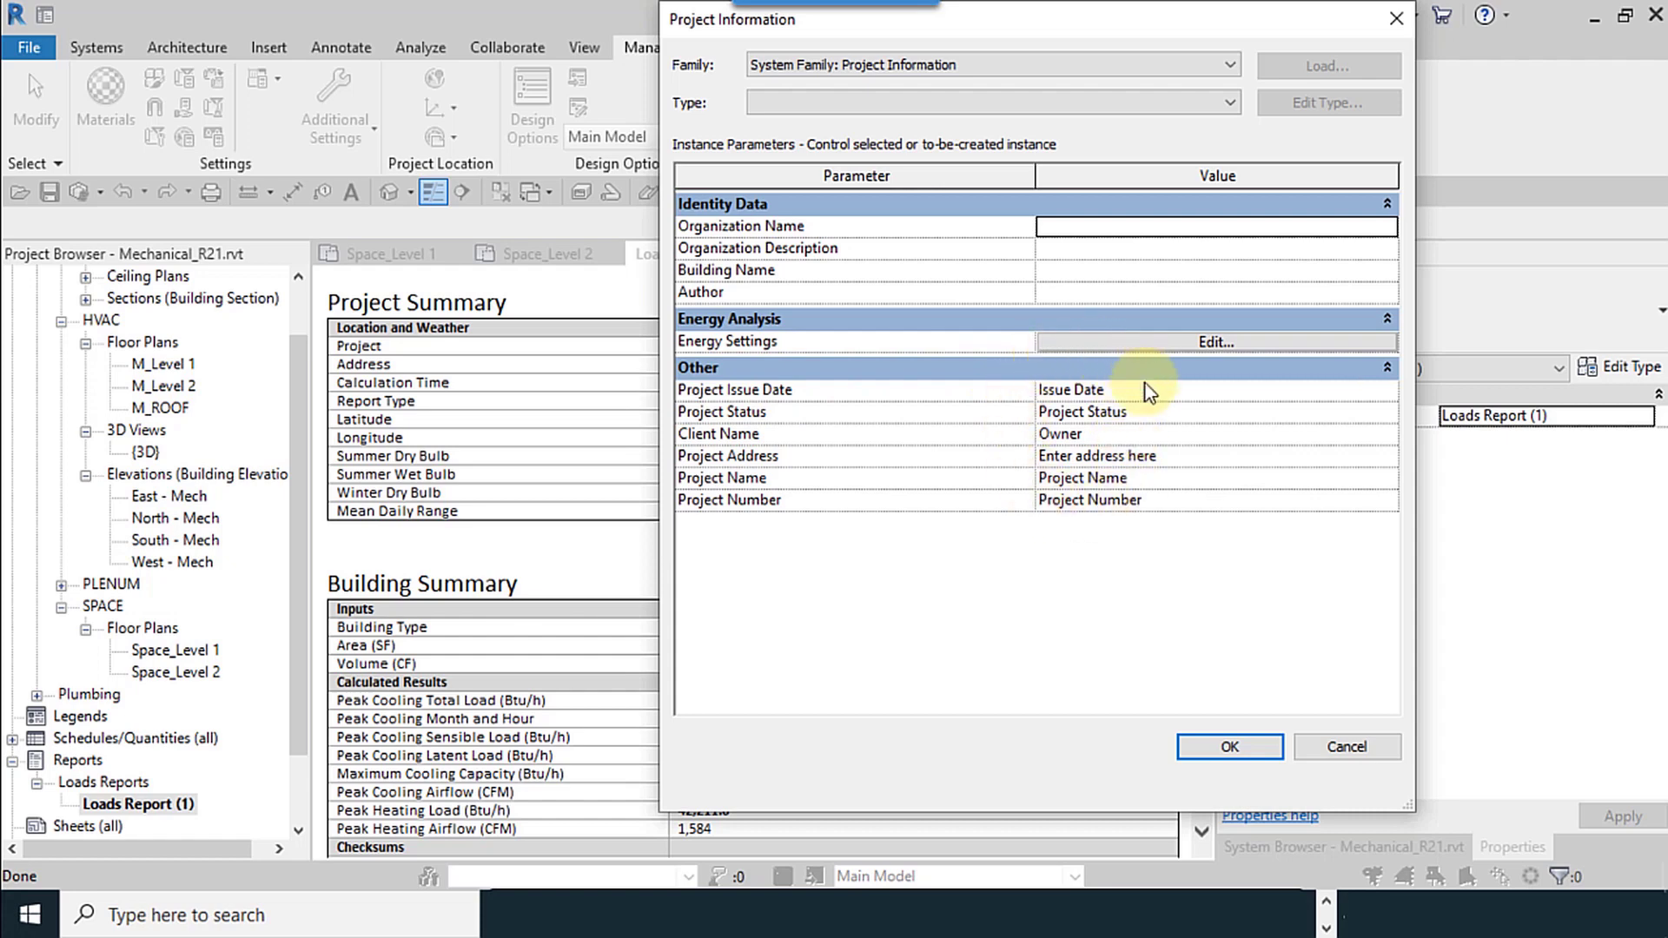
click(1242, 748)
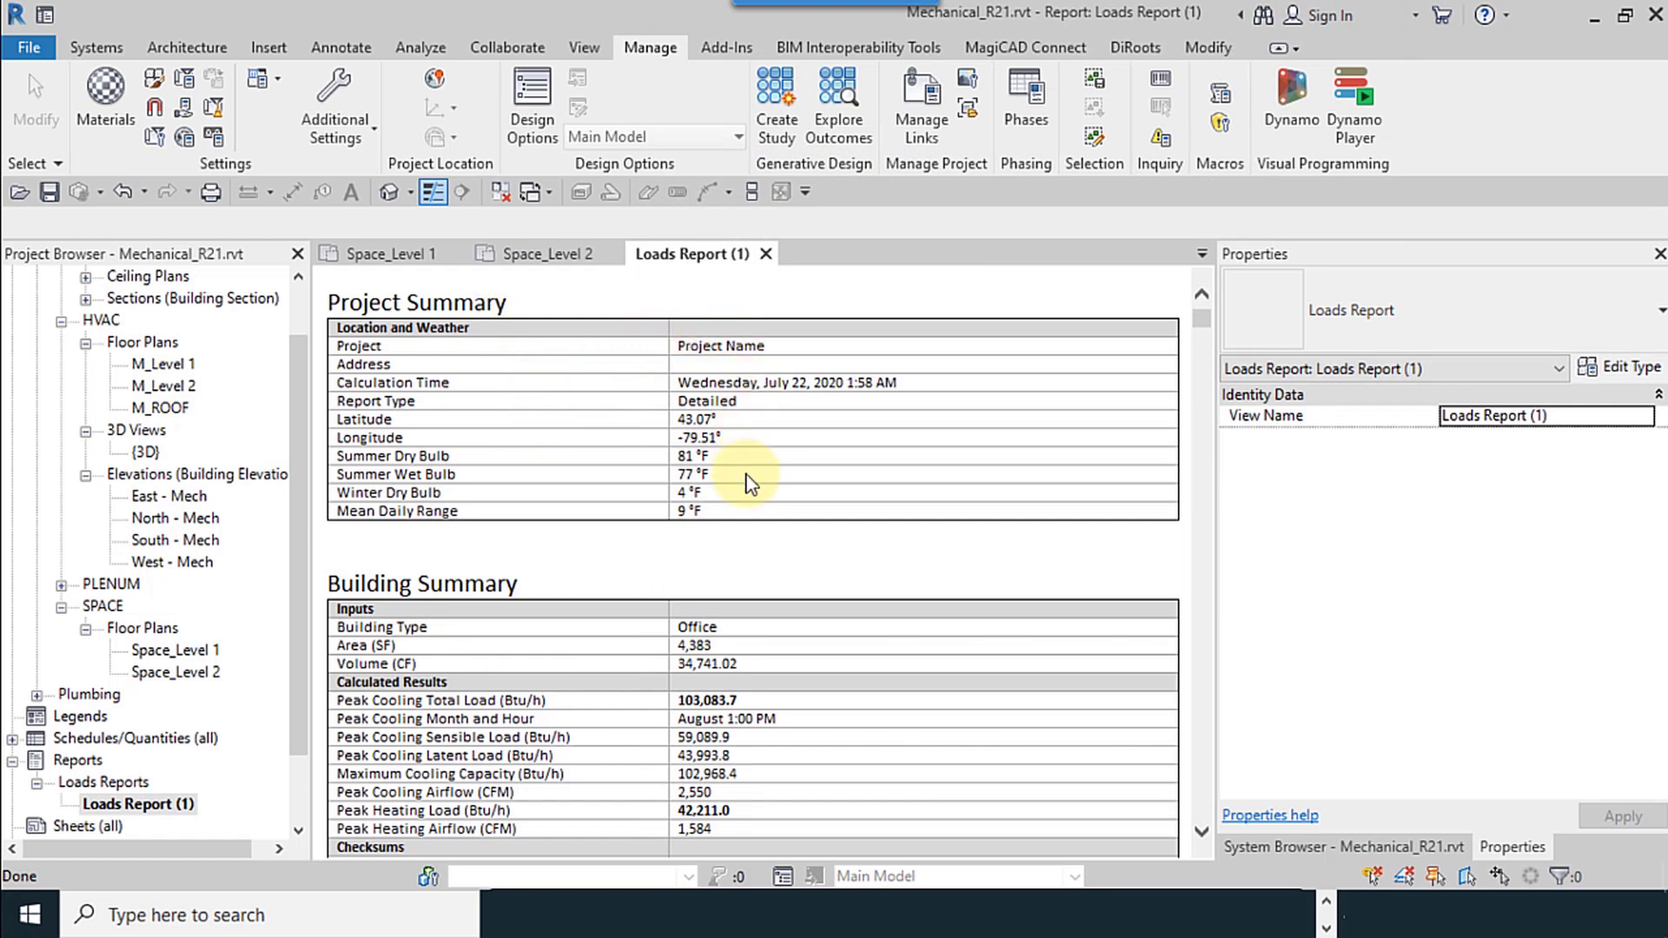
Read through the building, level, zone and space load tables in Loads Report (1), and close the report.
scroll(745, 624, down, 3)
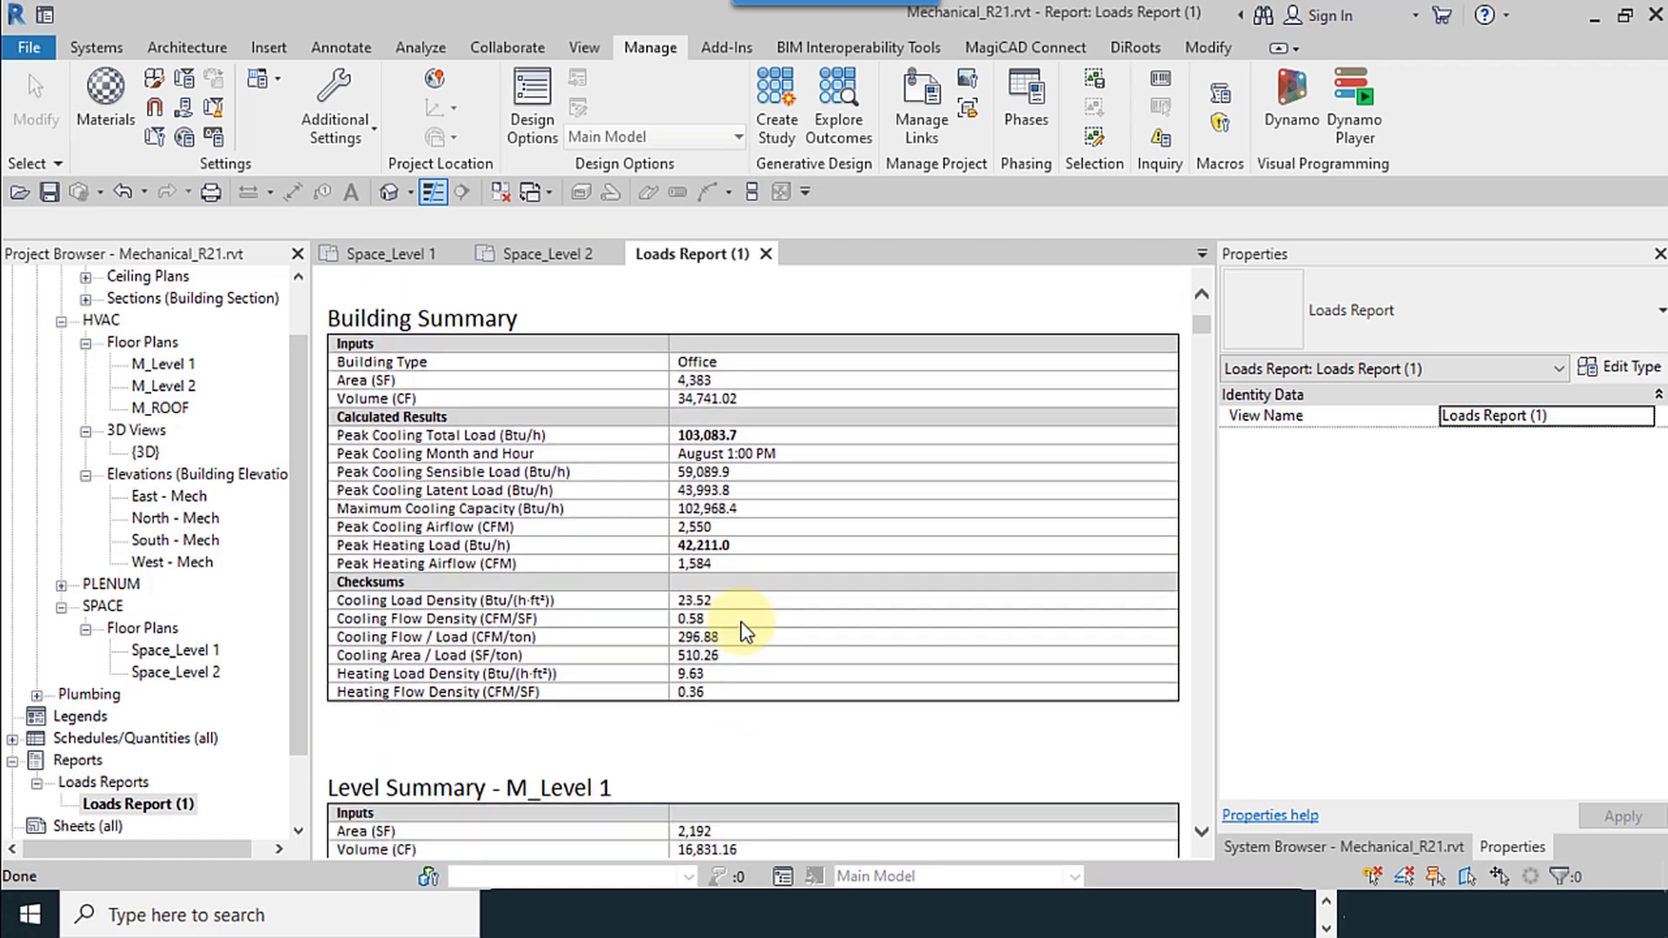
scroll(745, 630, down, 15)
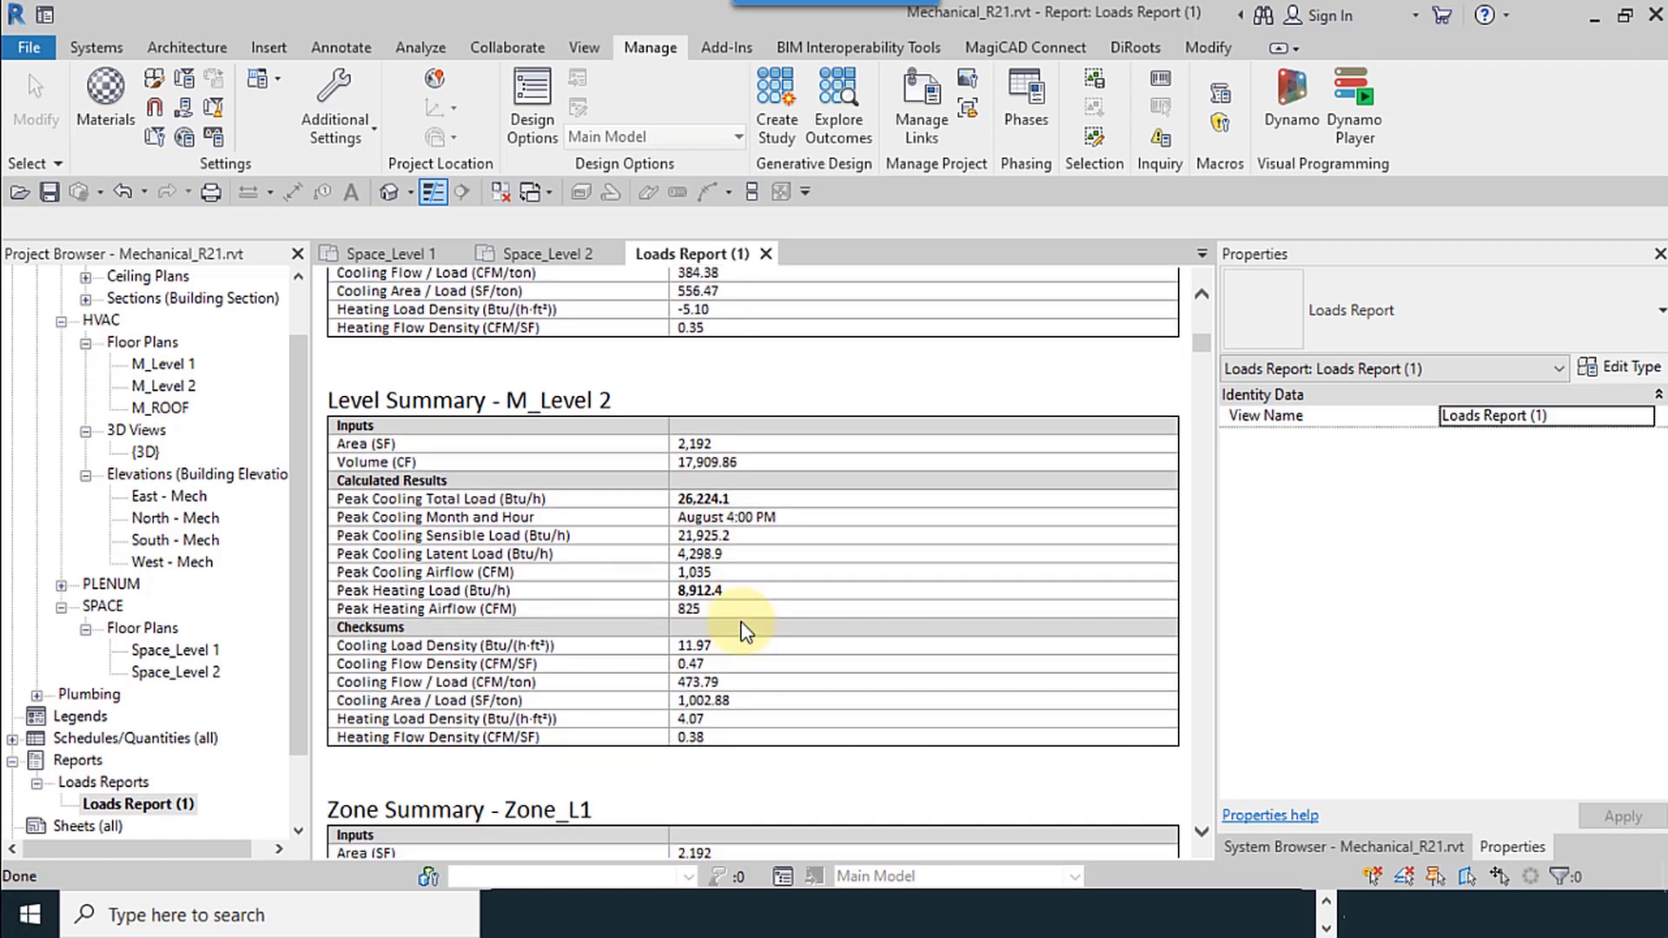
scroll(745, 630, down, 2)
scroll(745, 625, down, 3)
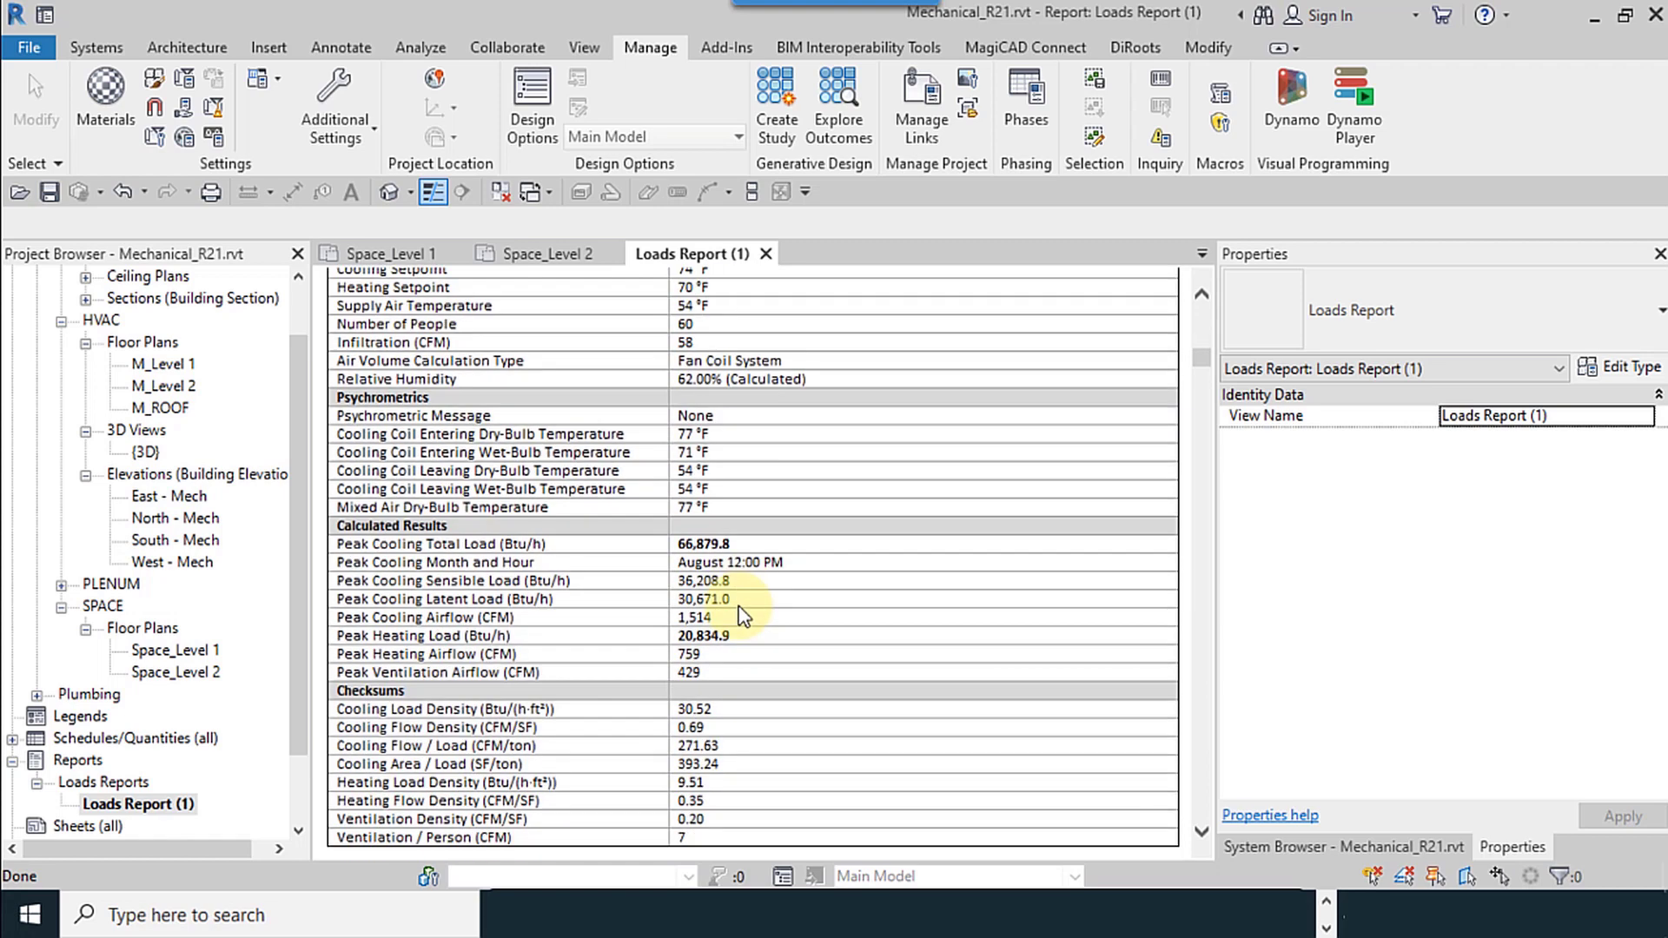
scroll(743, 605, down, 6)
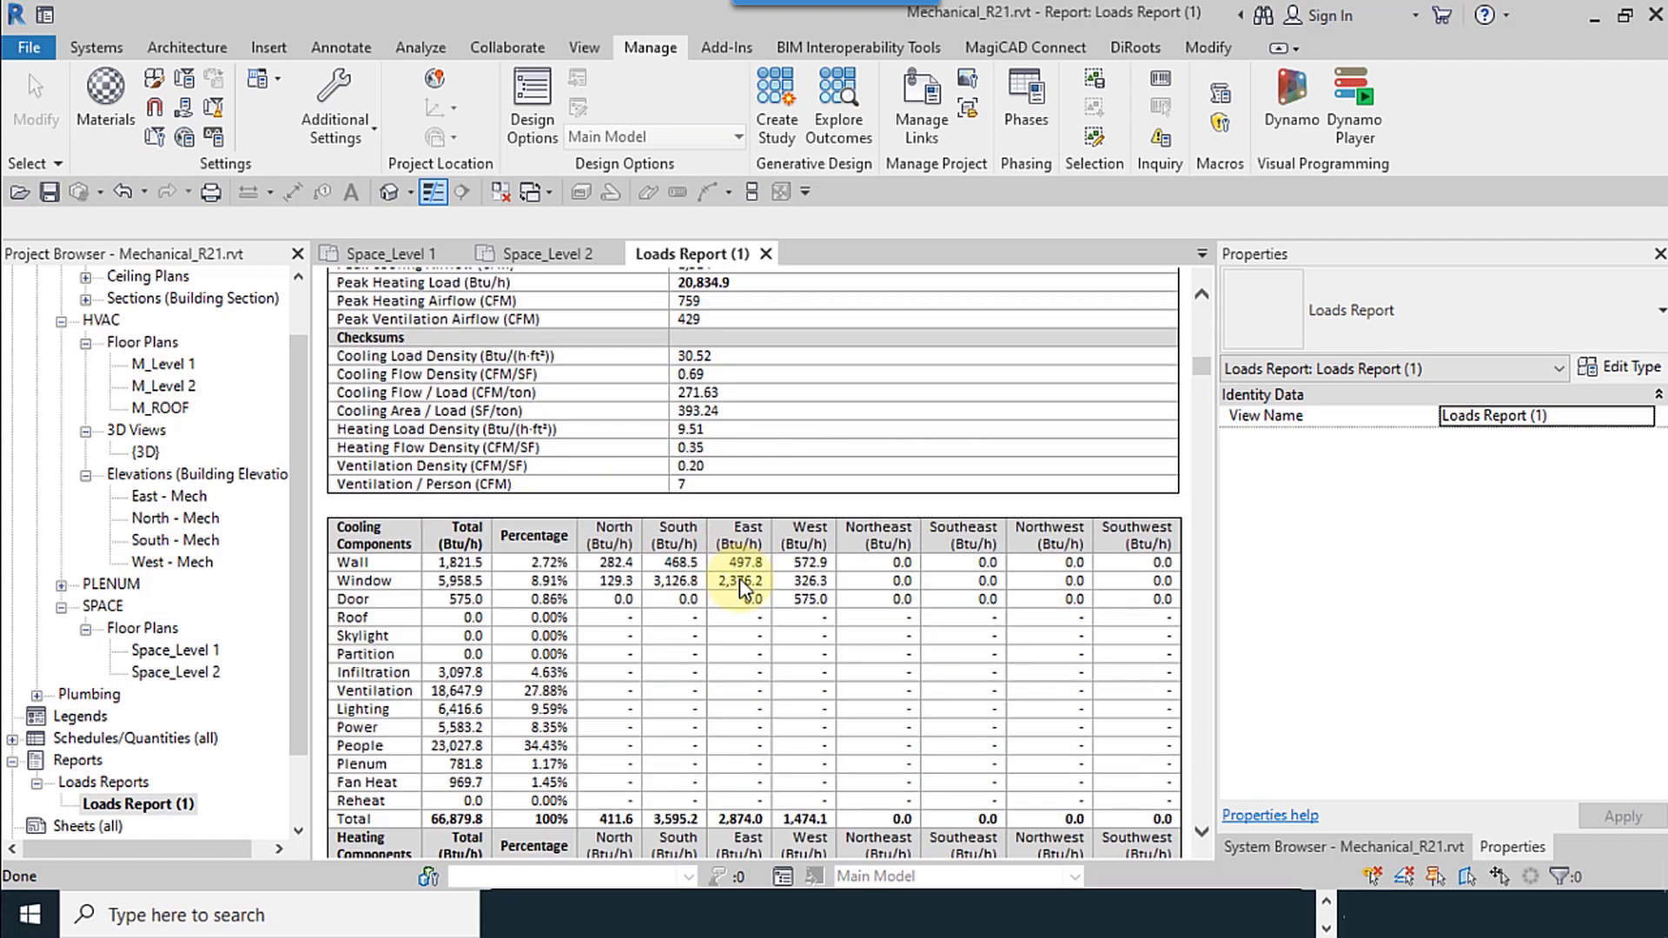
scroll(499, 500, down, 3)
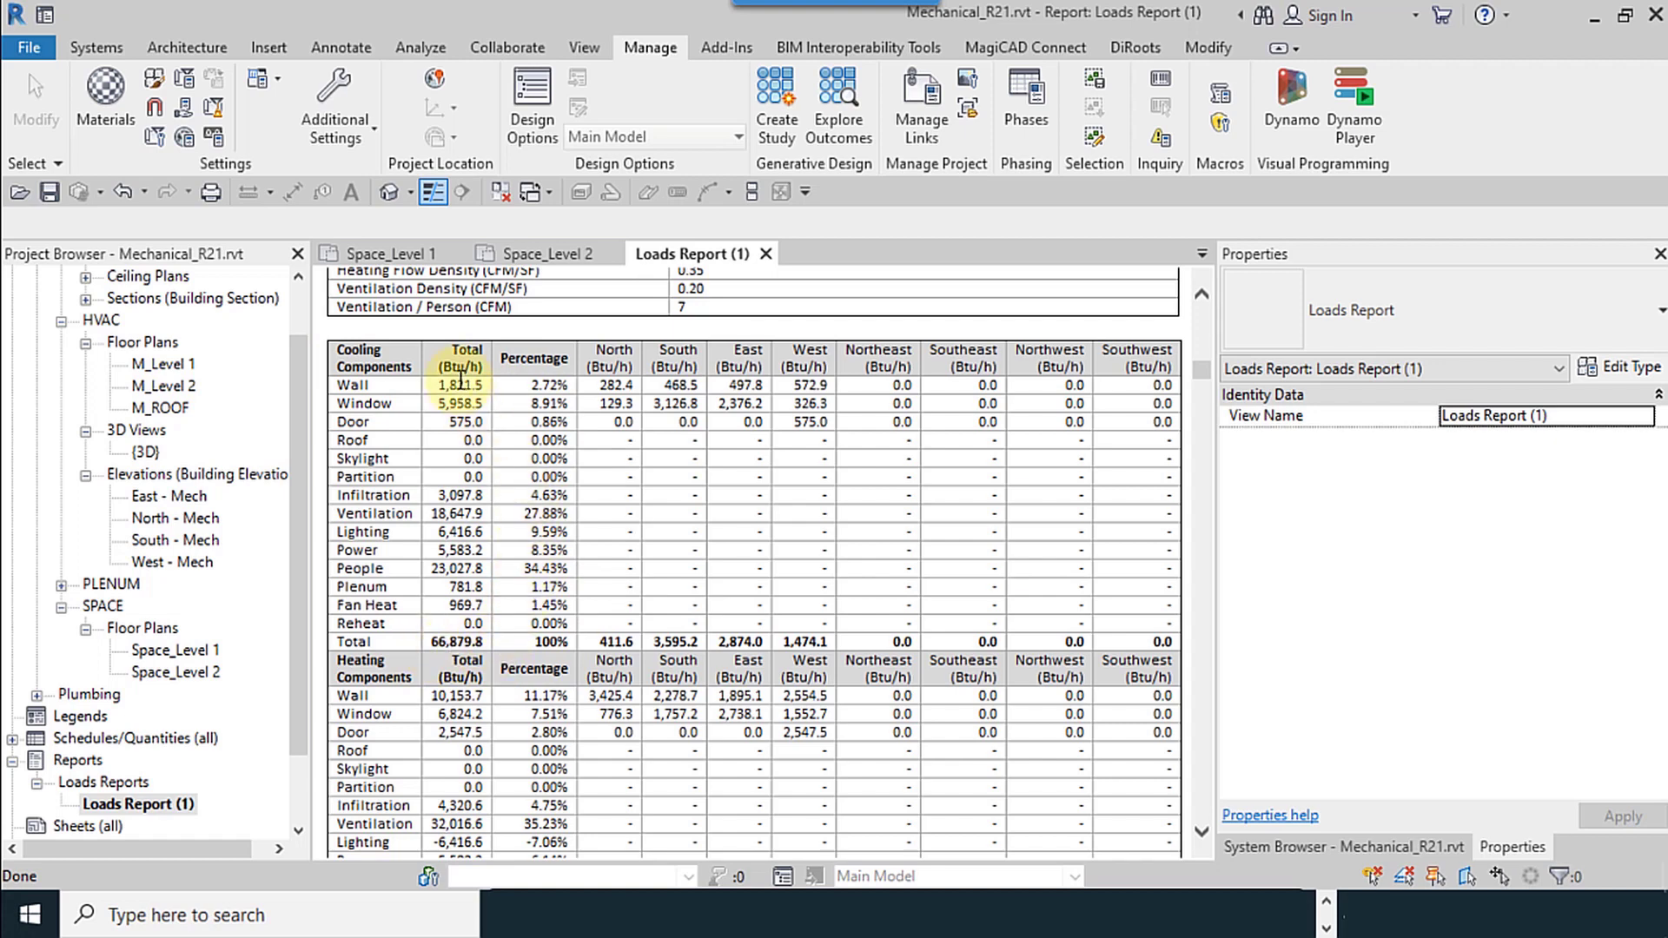
scroll(611, 509, down, 3)
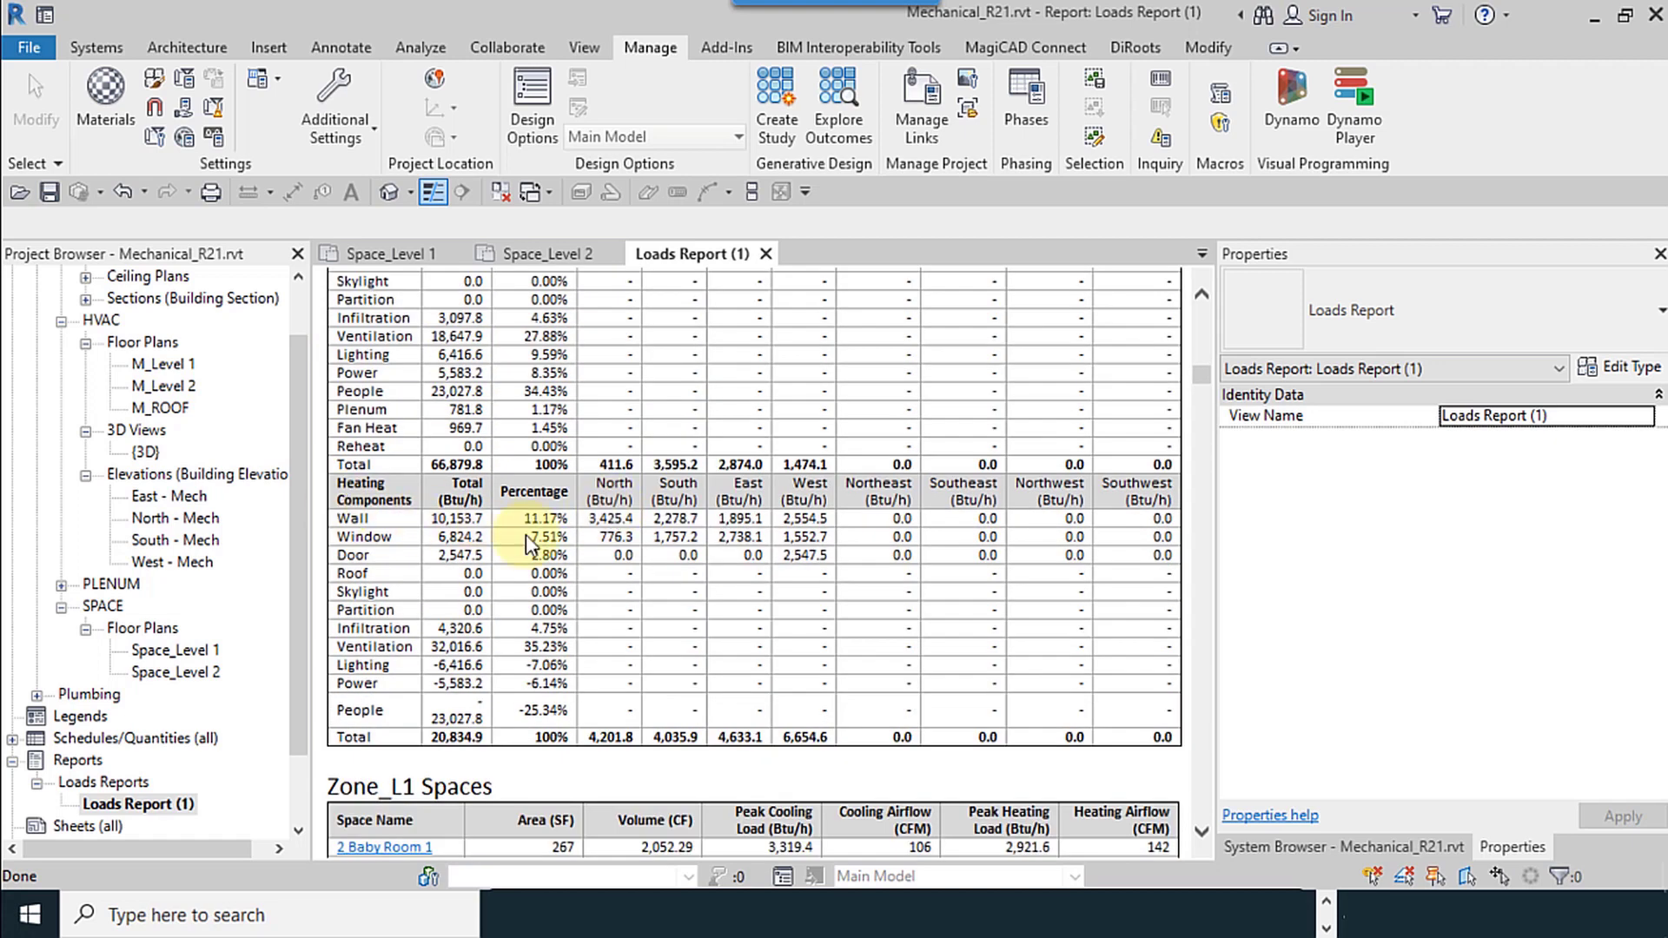
scroll(626, 599, down, 3)
scroll(627, 600, down, 10)
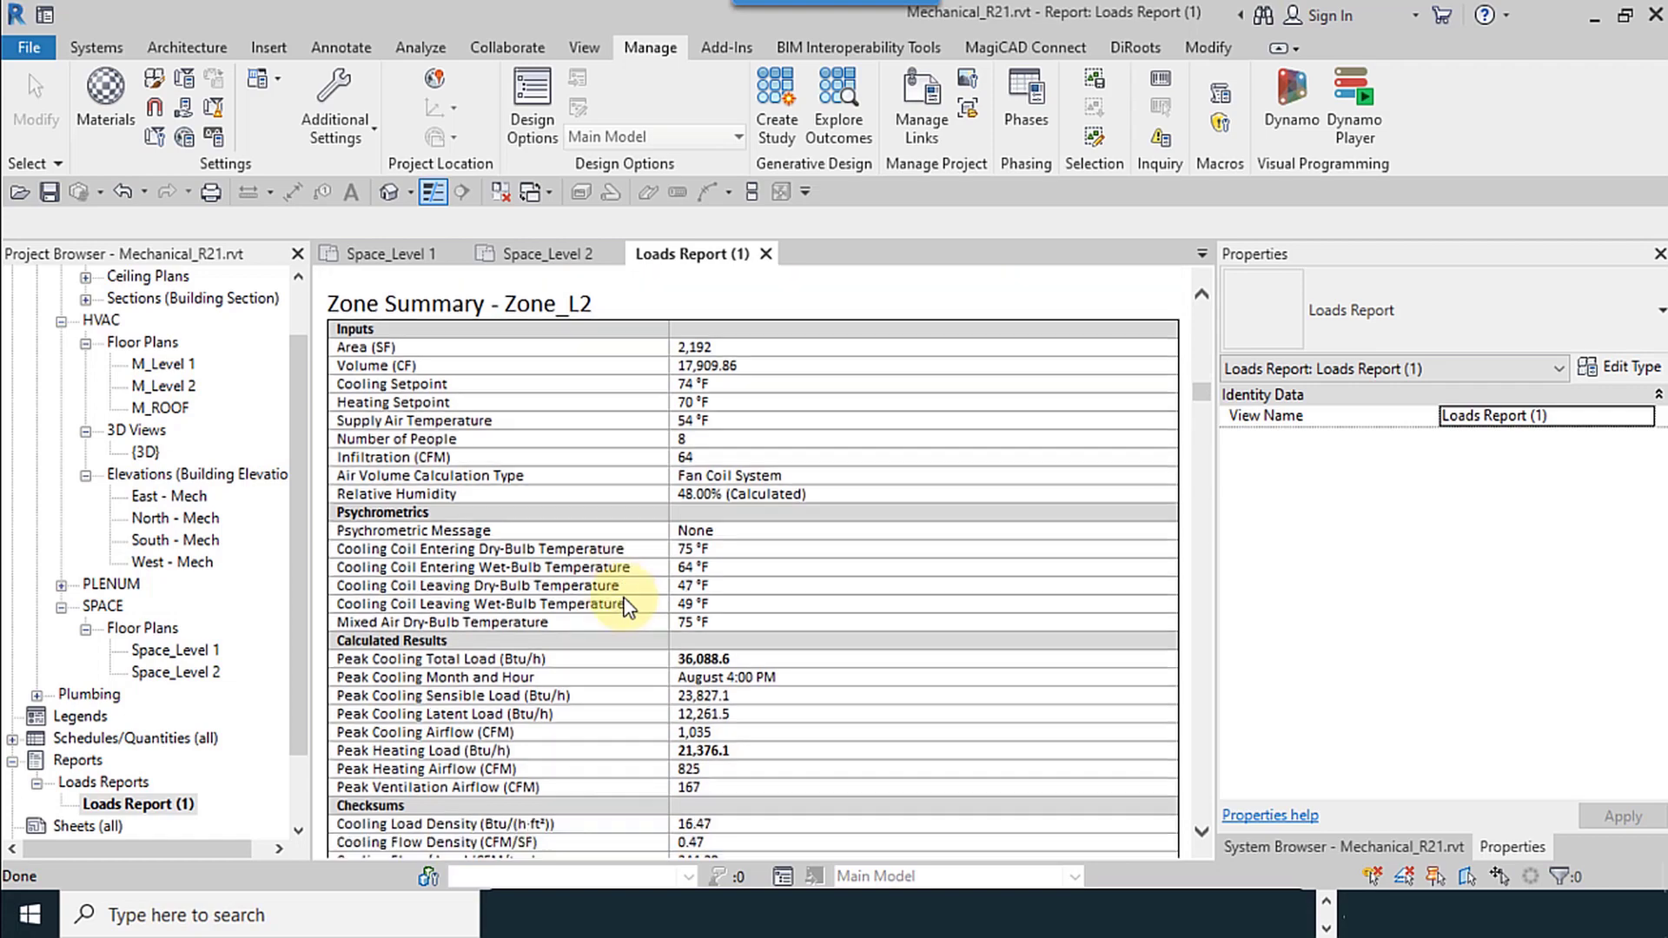
scroll(627, 606, down, 10)
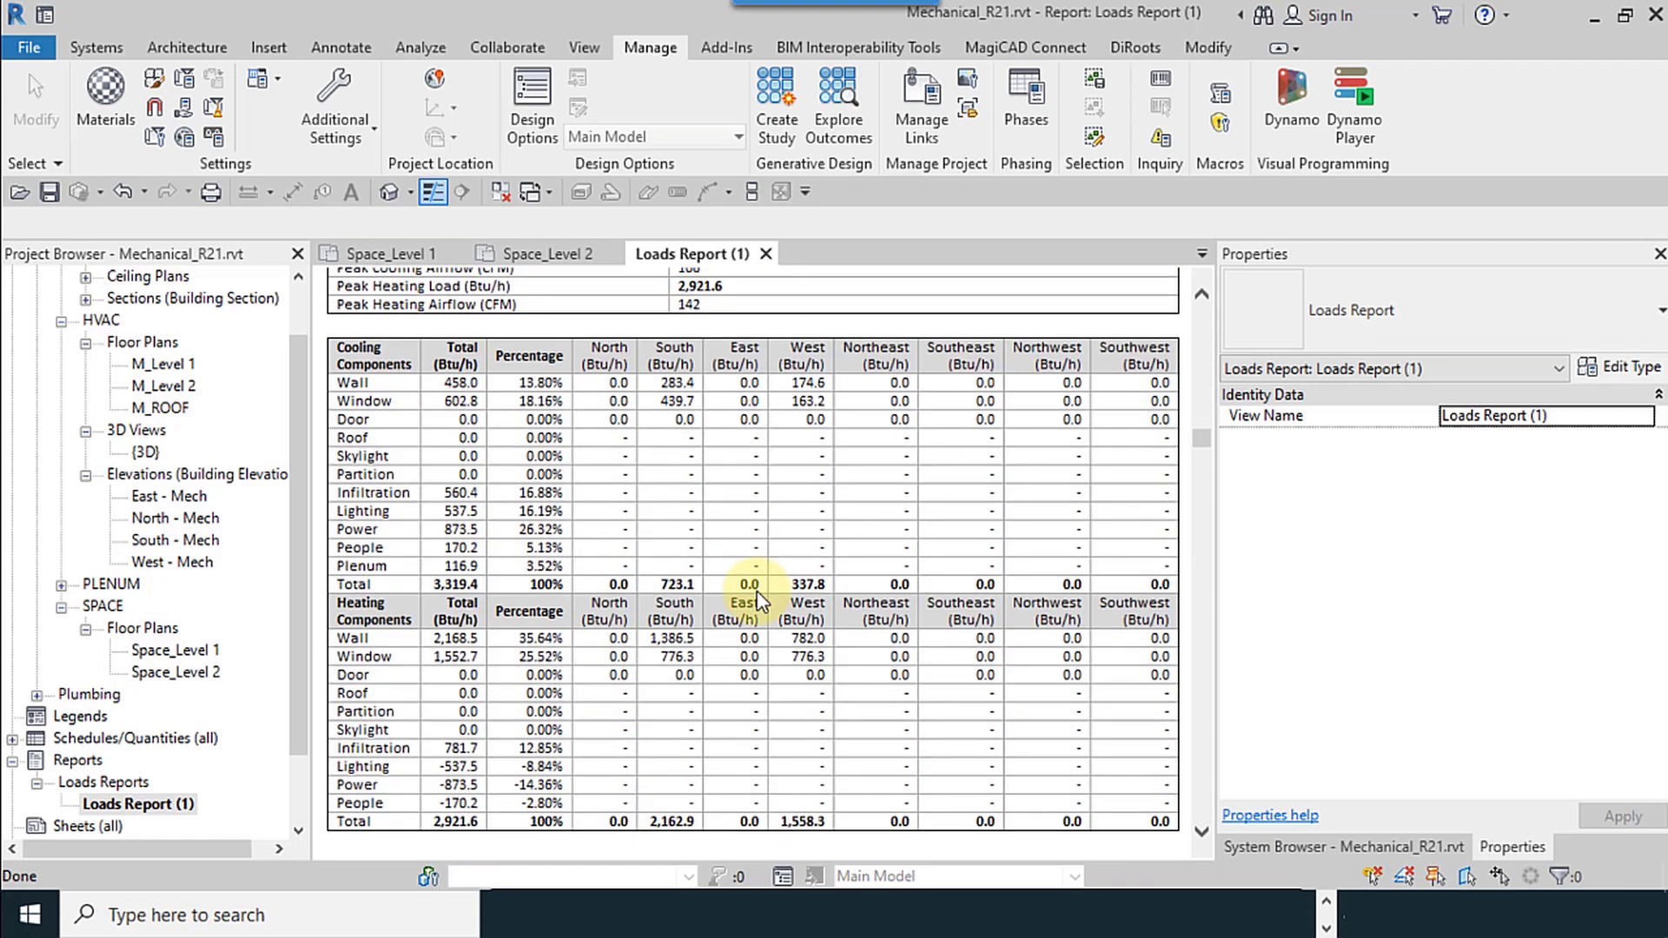
click(765, 253)
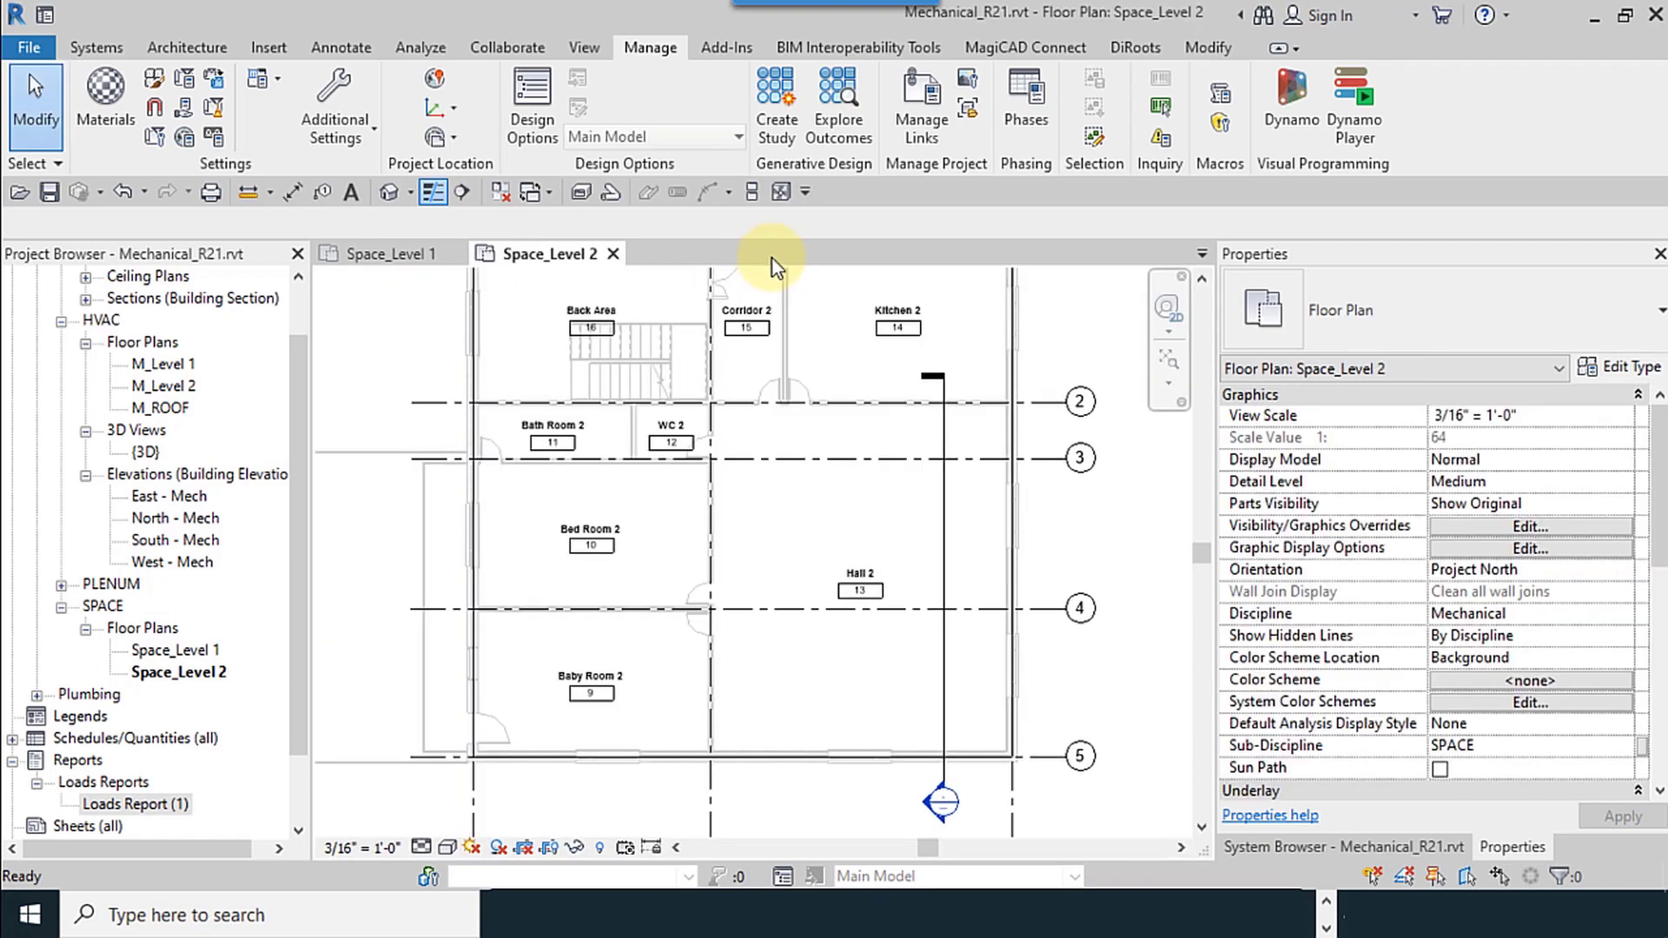
Examine the calculated and design heating and cooling loads of the Hall 1 space on the Space_Level 1 floor plan.
click(918, 653)
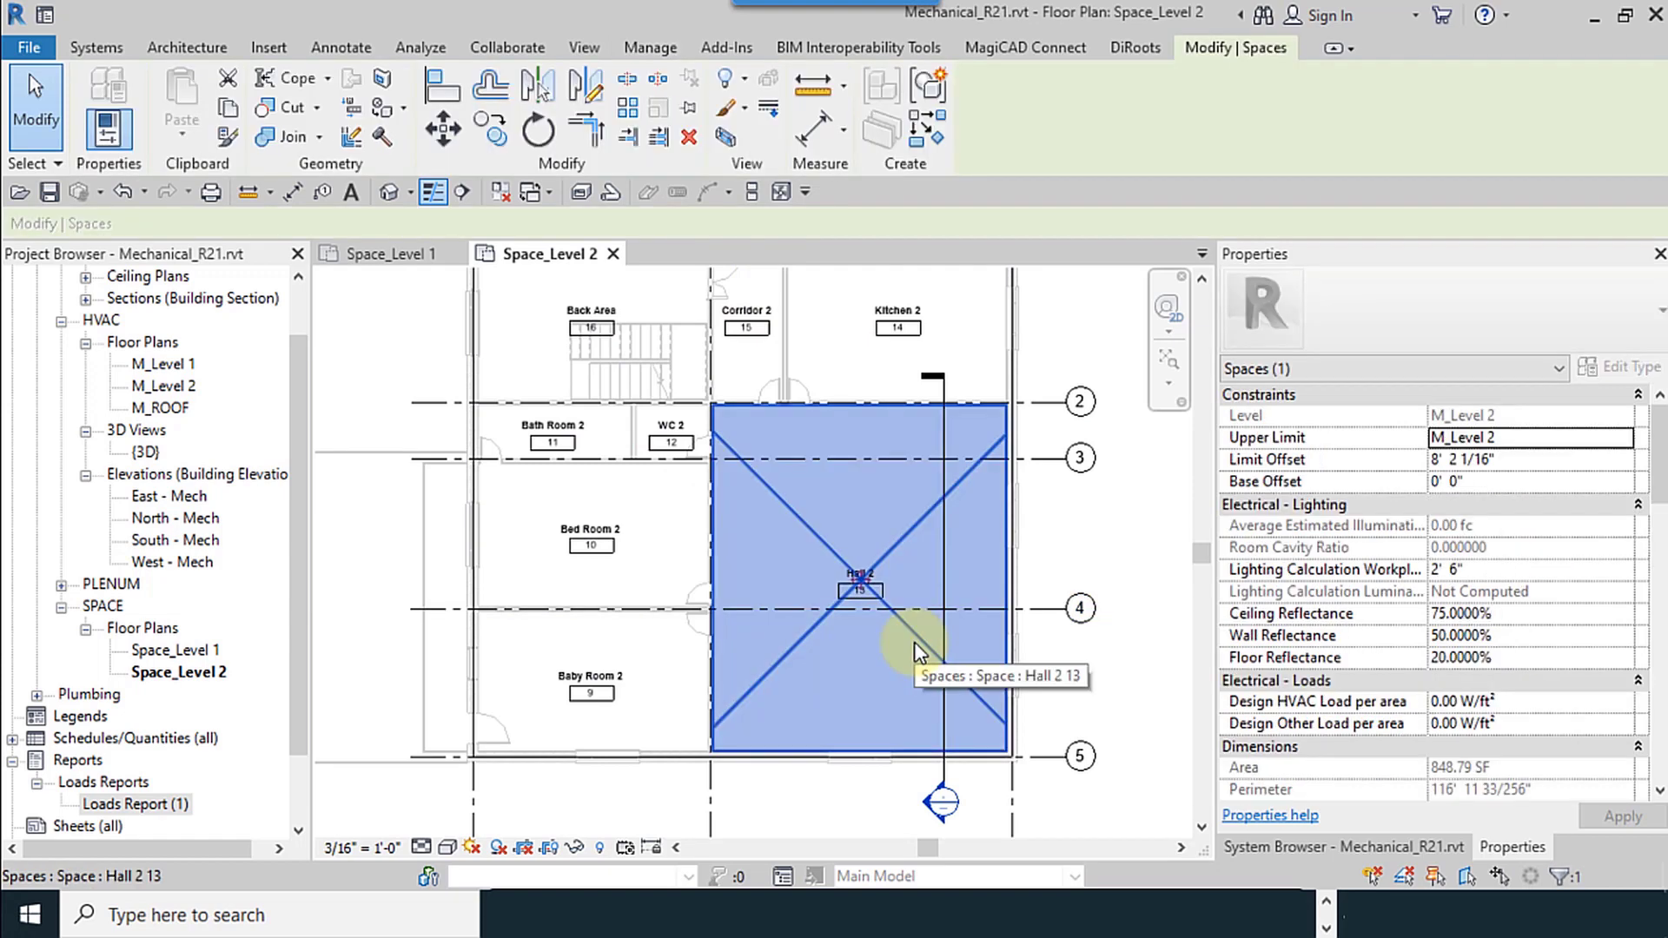
double_click(217, 654)
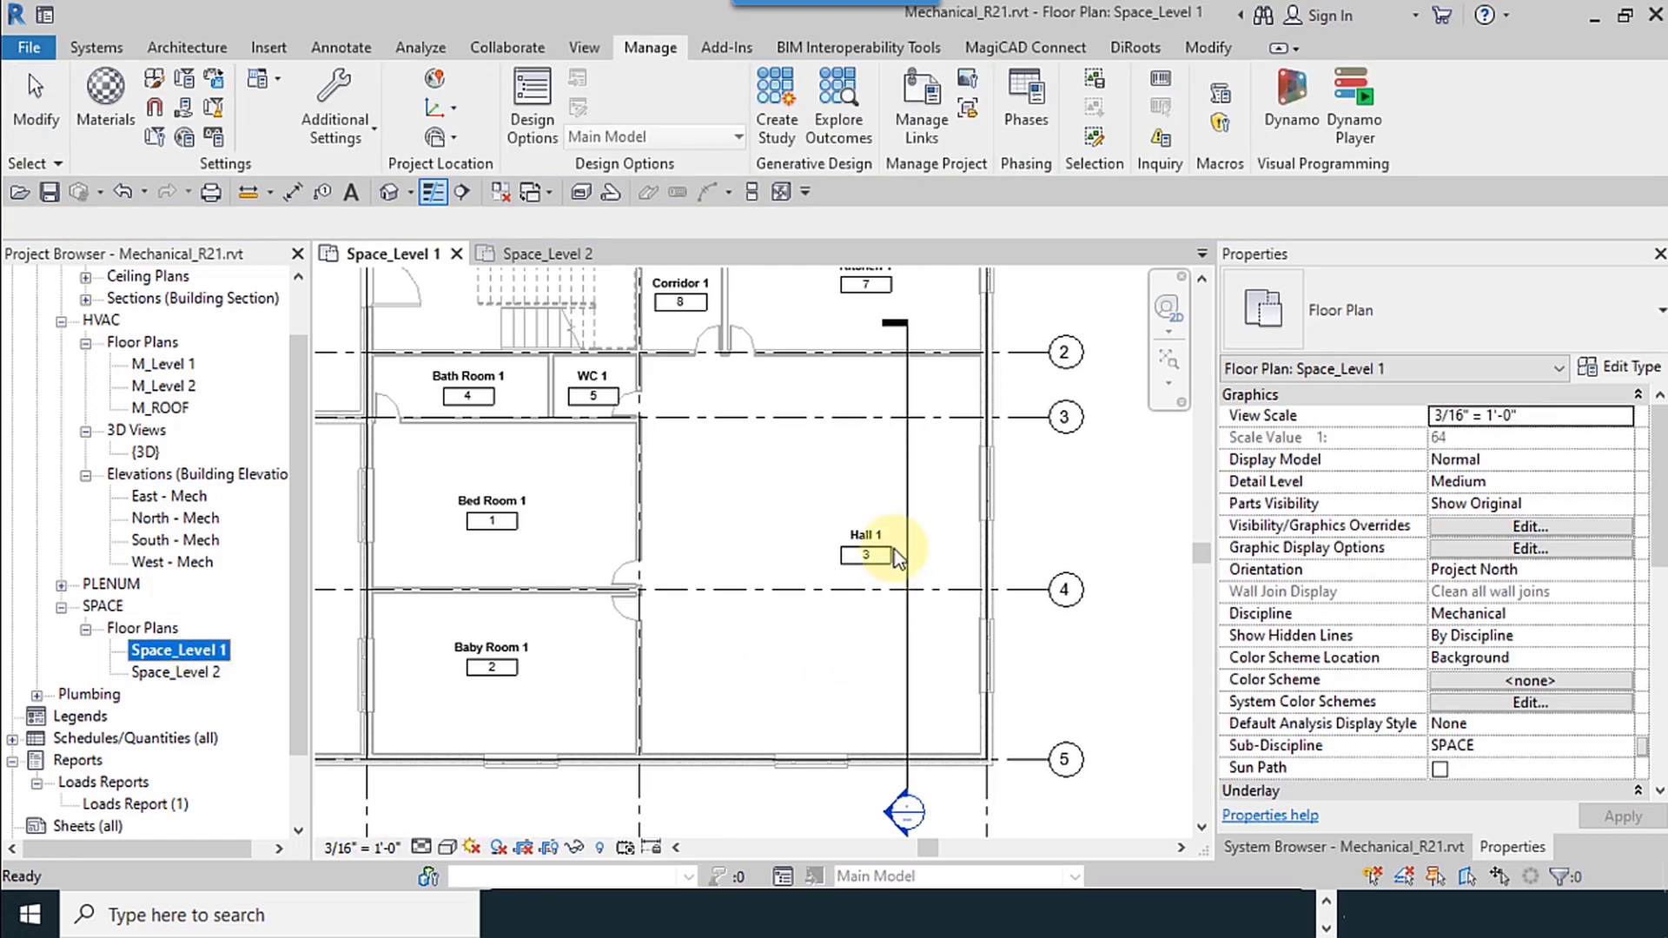
click(855, 521)
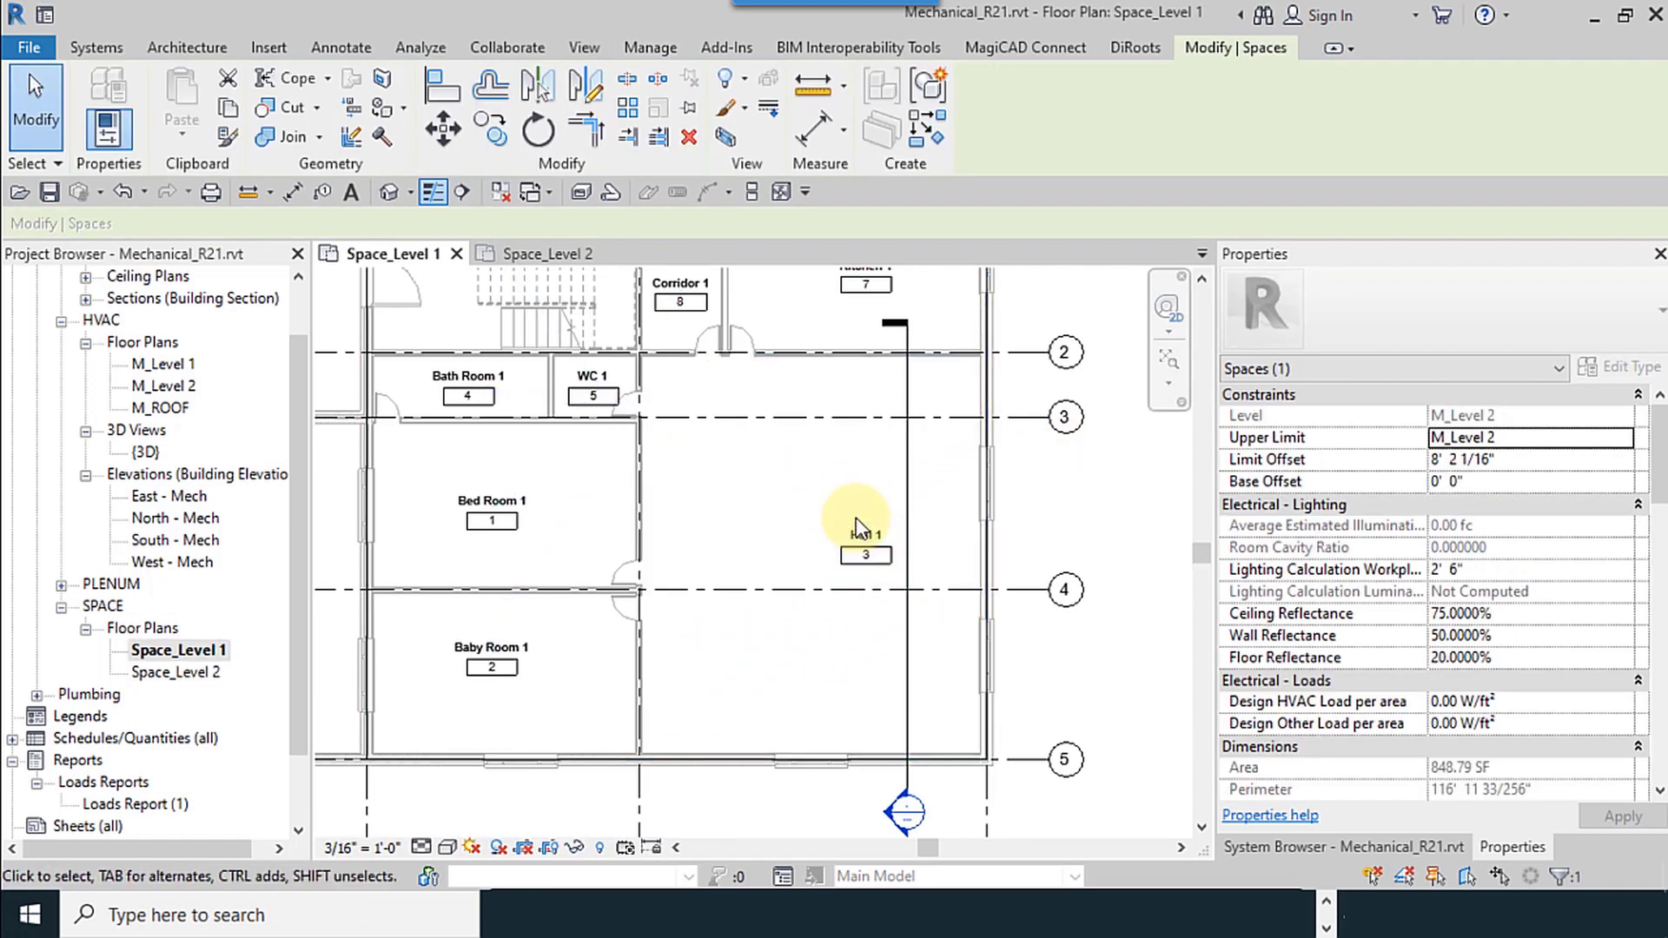
click(860, 545)
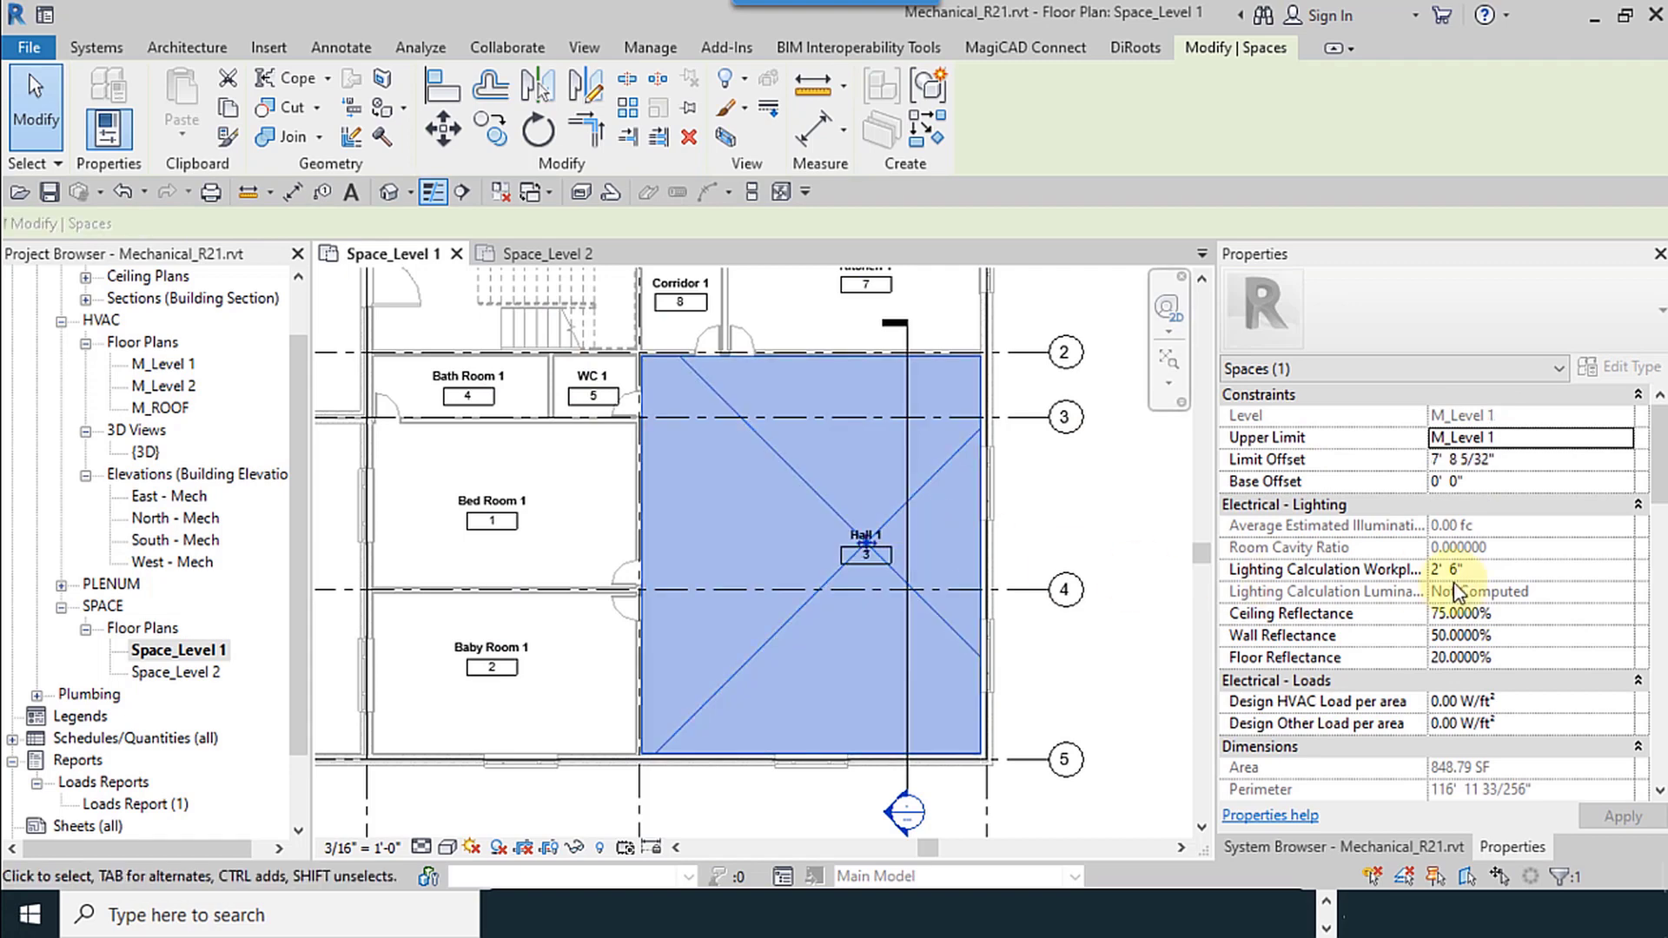
scroll(1466, 606, down, 5)
scroll(1467, 606, down, 8)
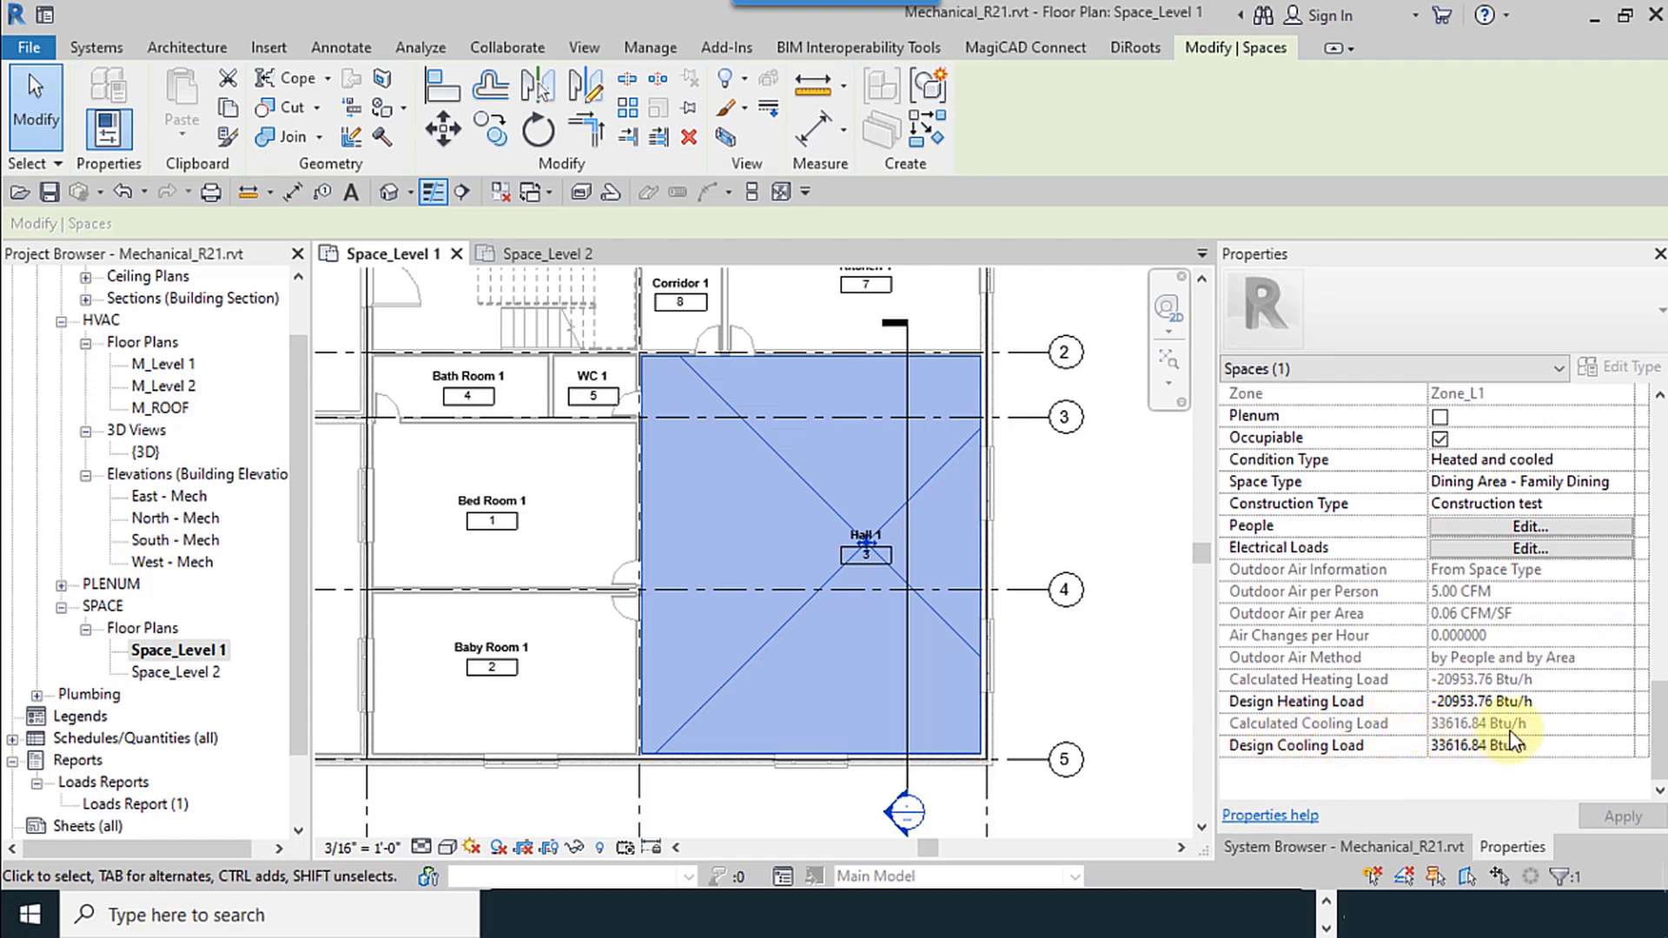
click(1140, 713)
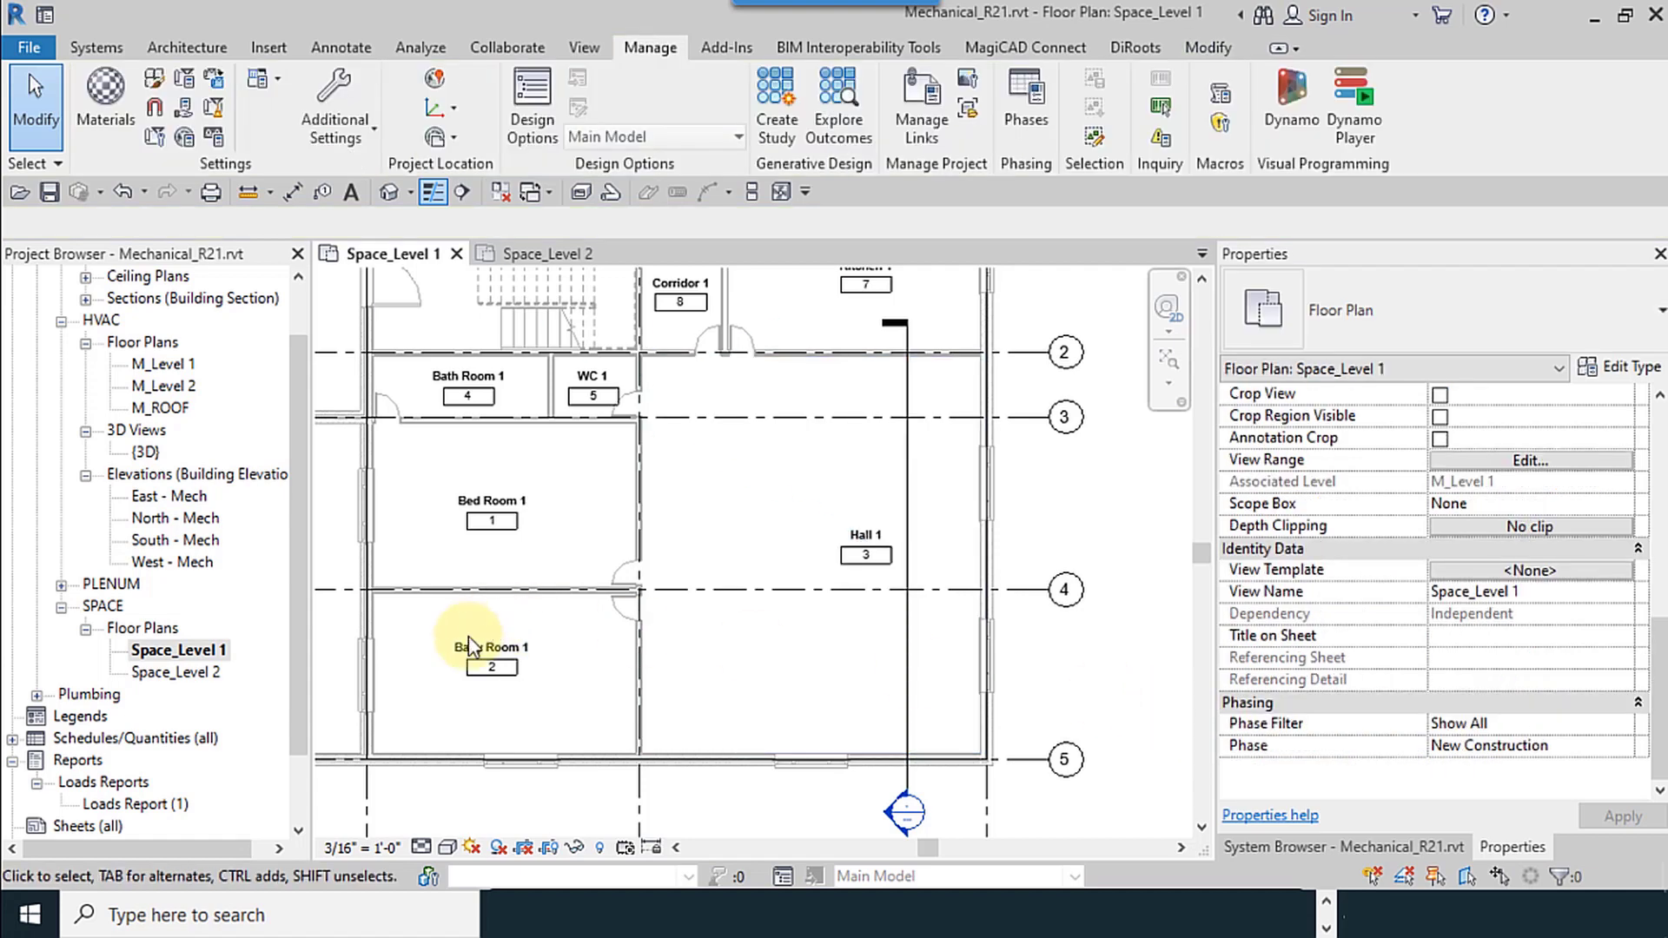
scroll(853, 607, down, 4)
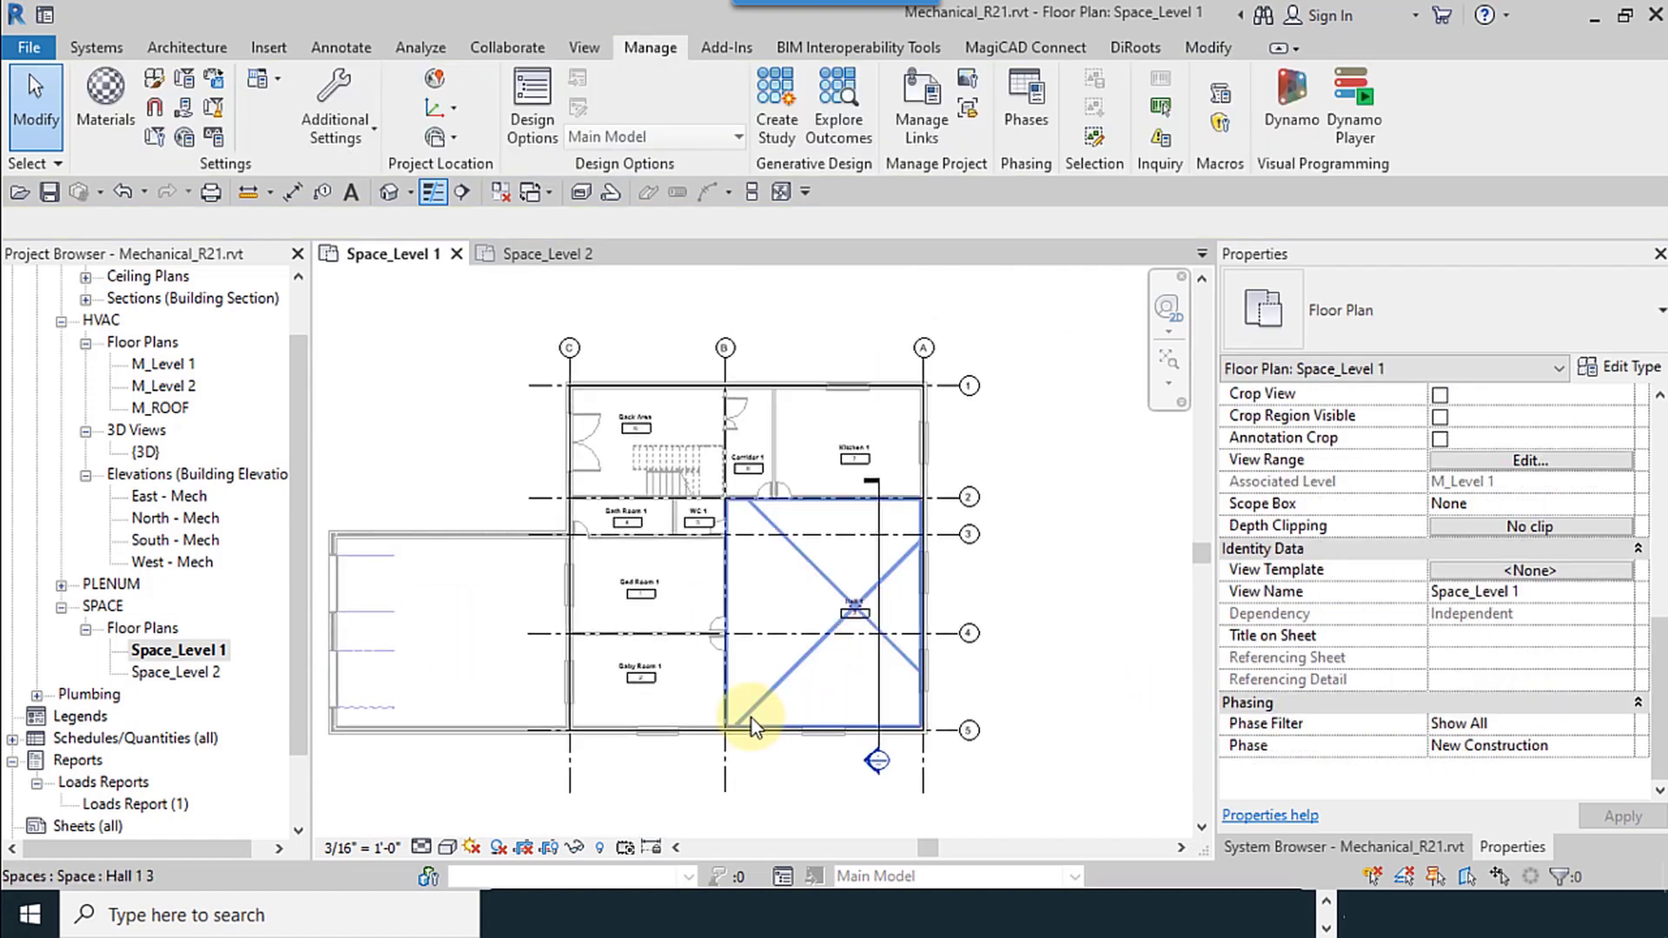
middle_drag(783, 703, 838, 700)
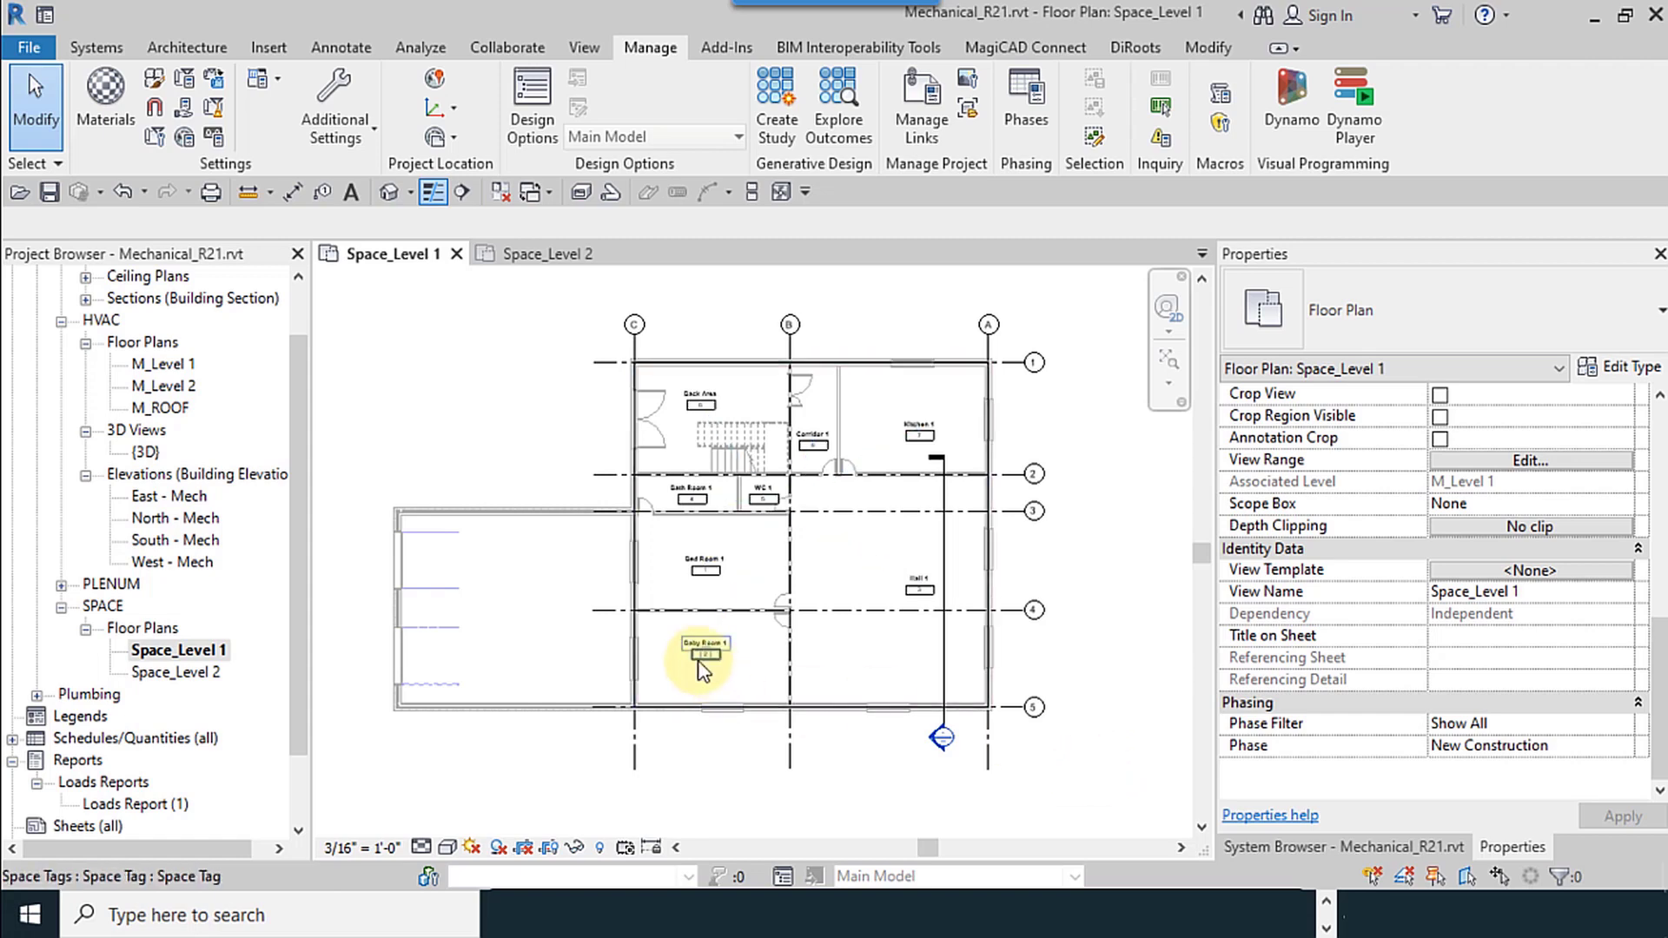
Reopen Loads Report (1) and bring up its print settings, moving the dialog clear of the screen corner.
click(159, 806)
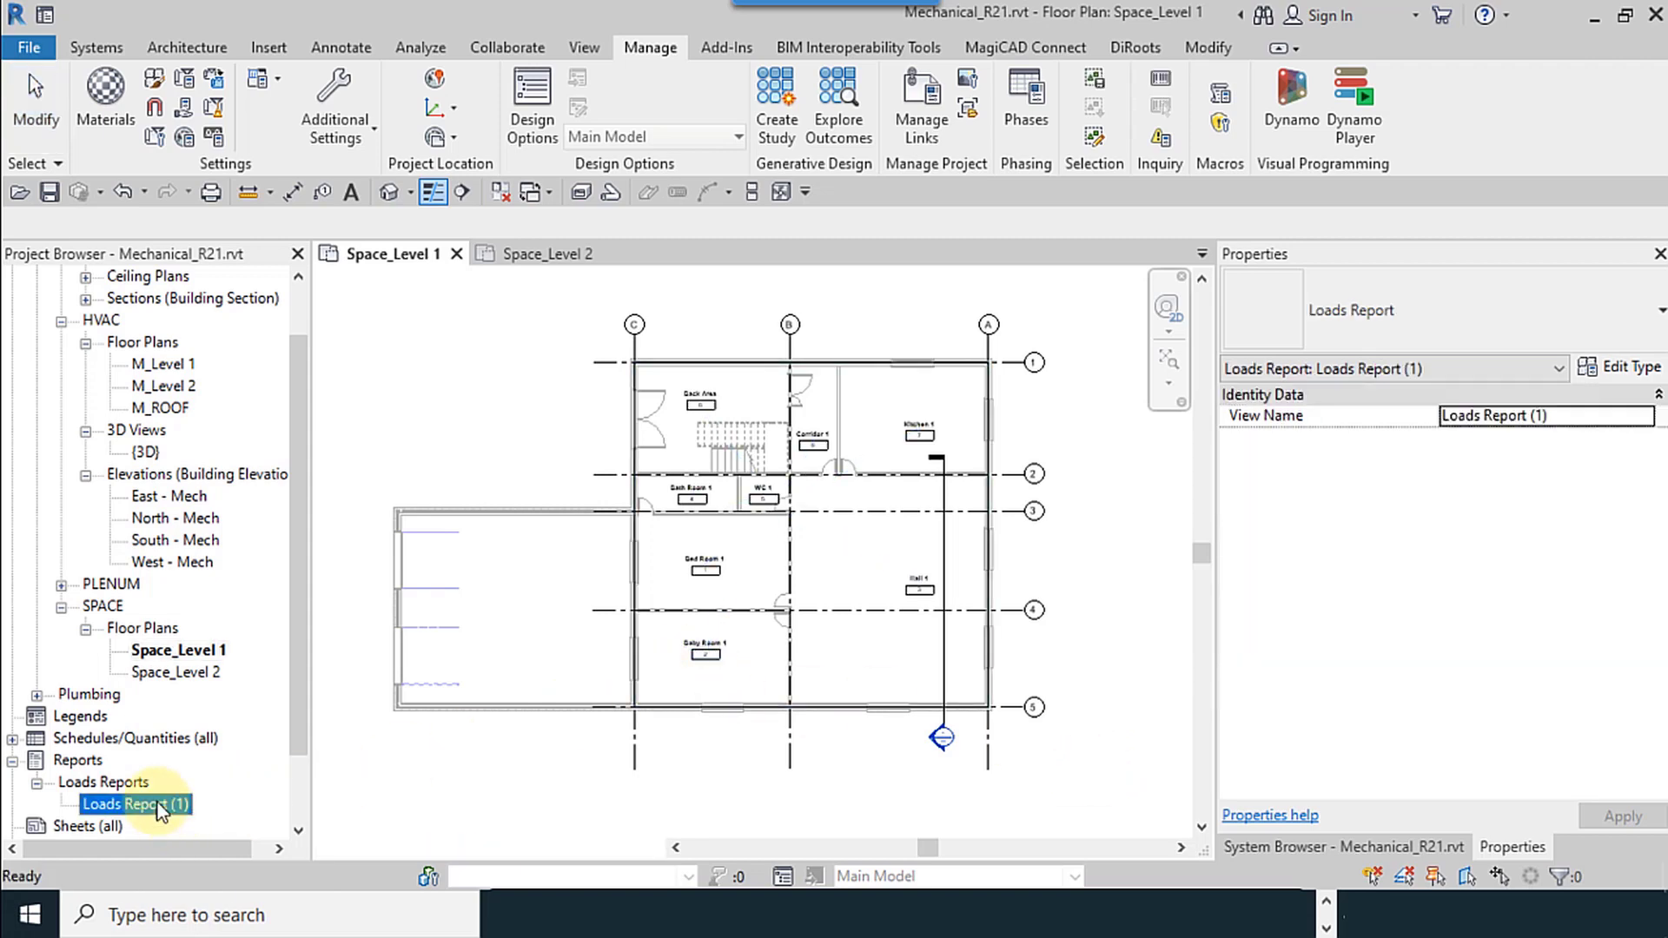
double_click(159, 805)
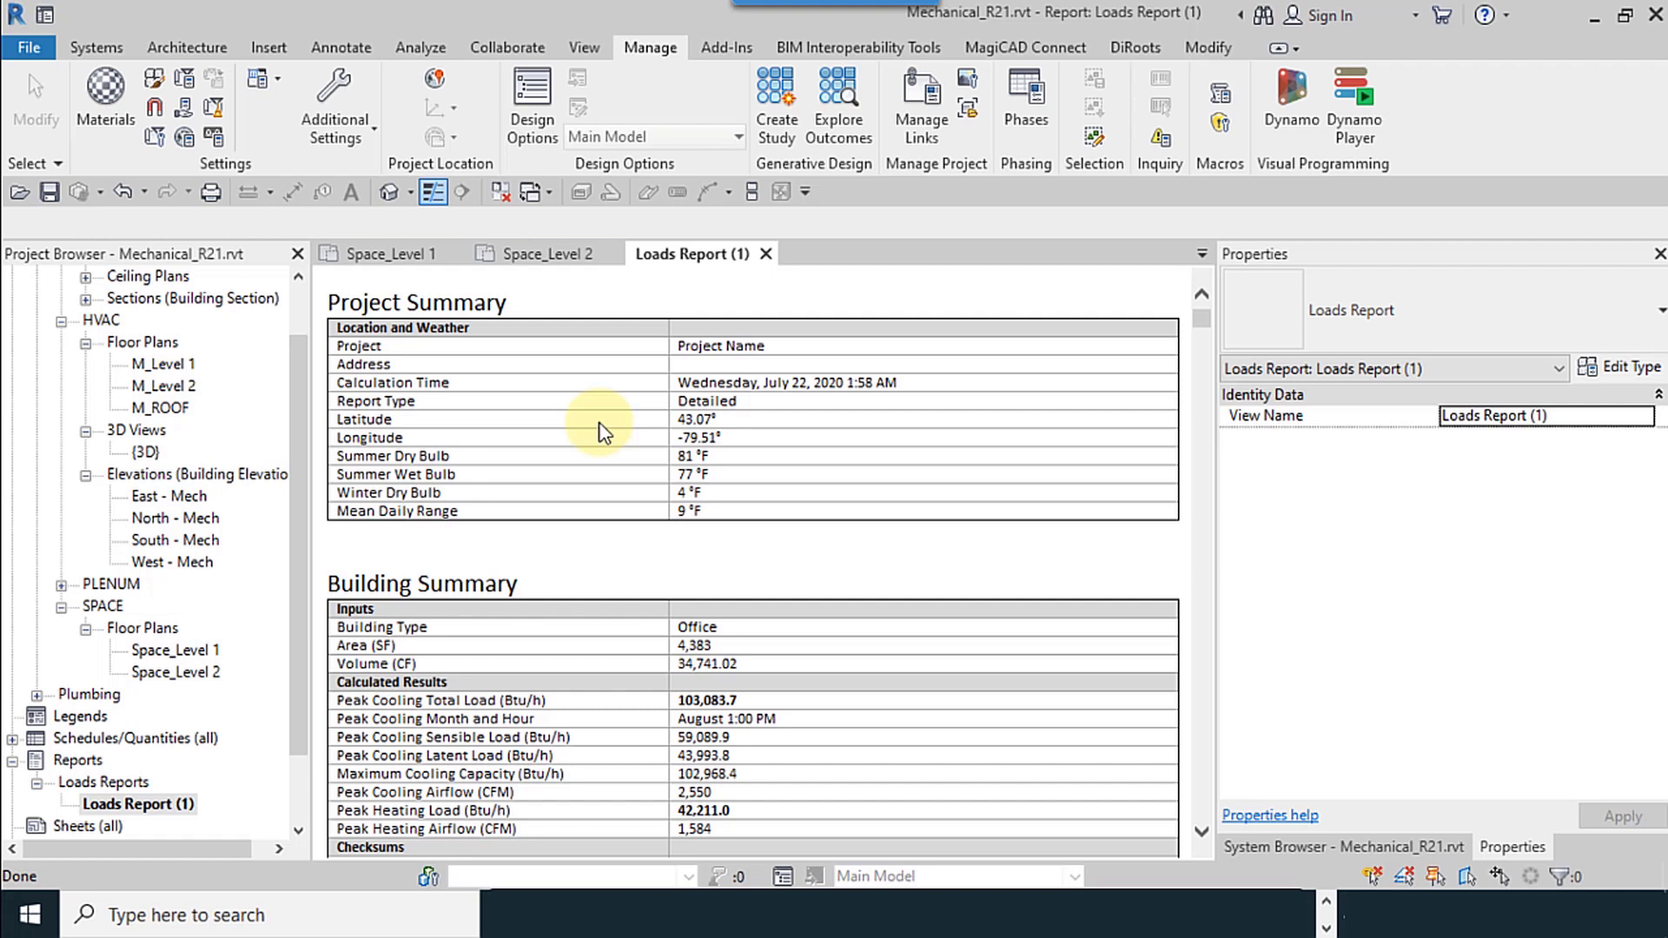
click(51, 52)
mouse_move(109, 476)
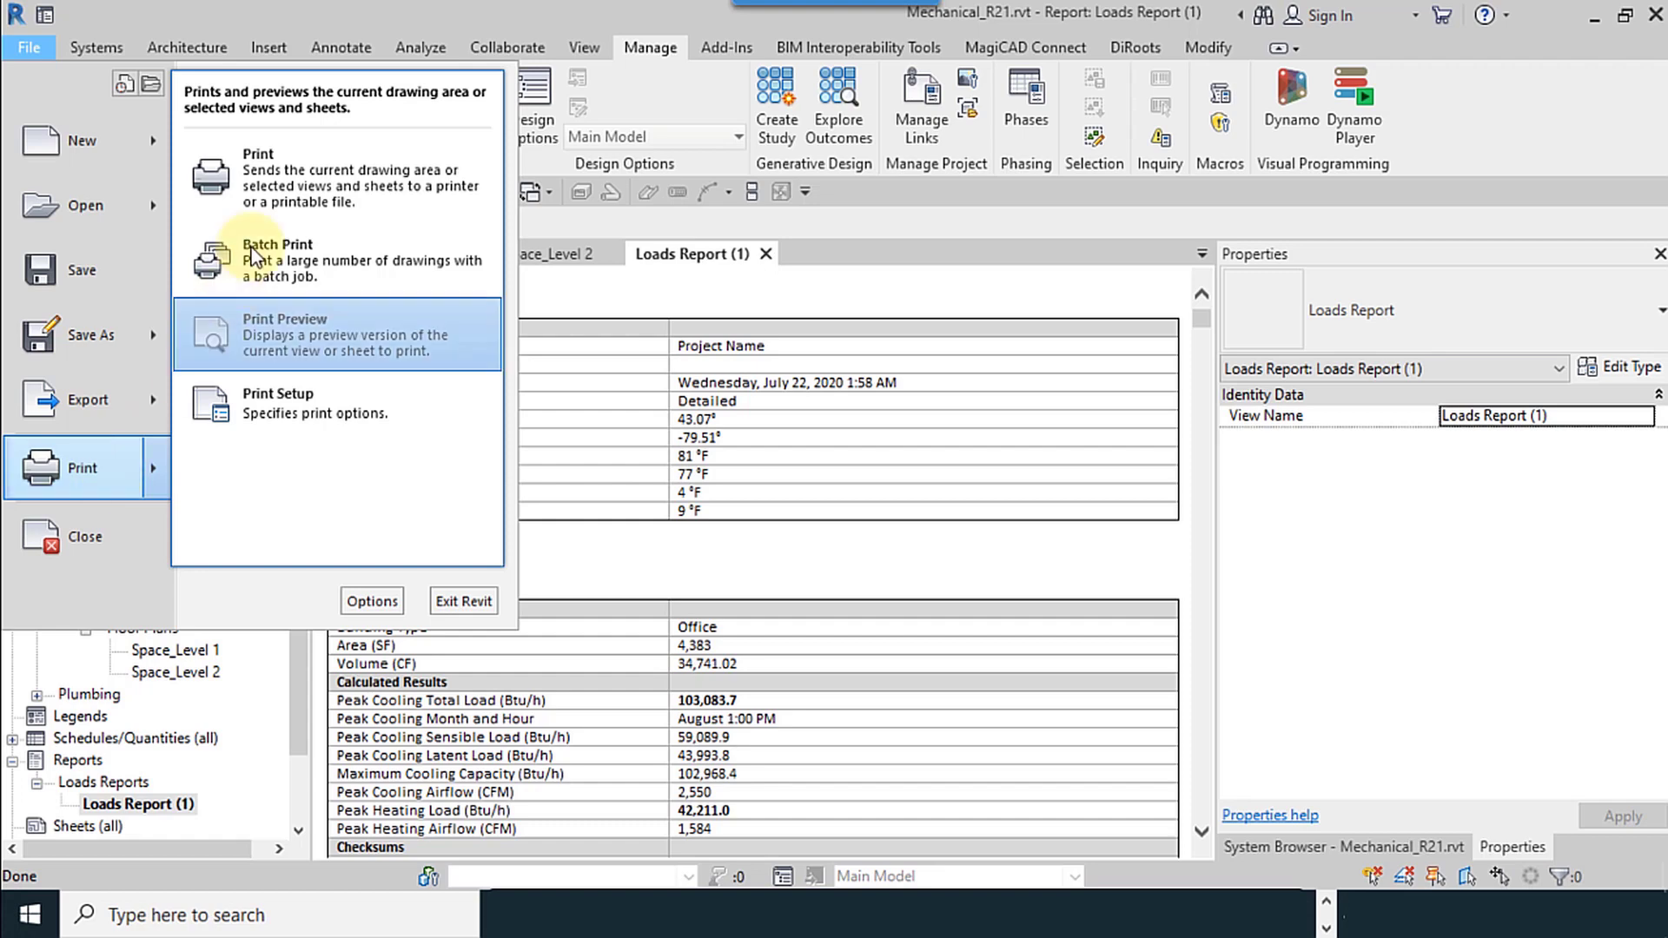
click(269, 200)
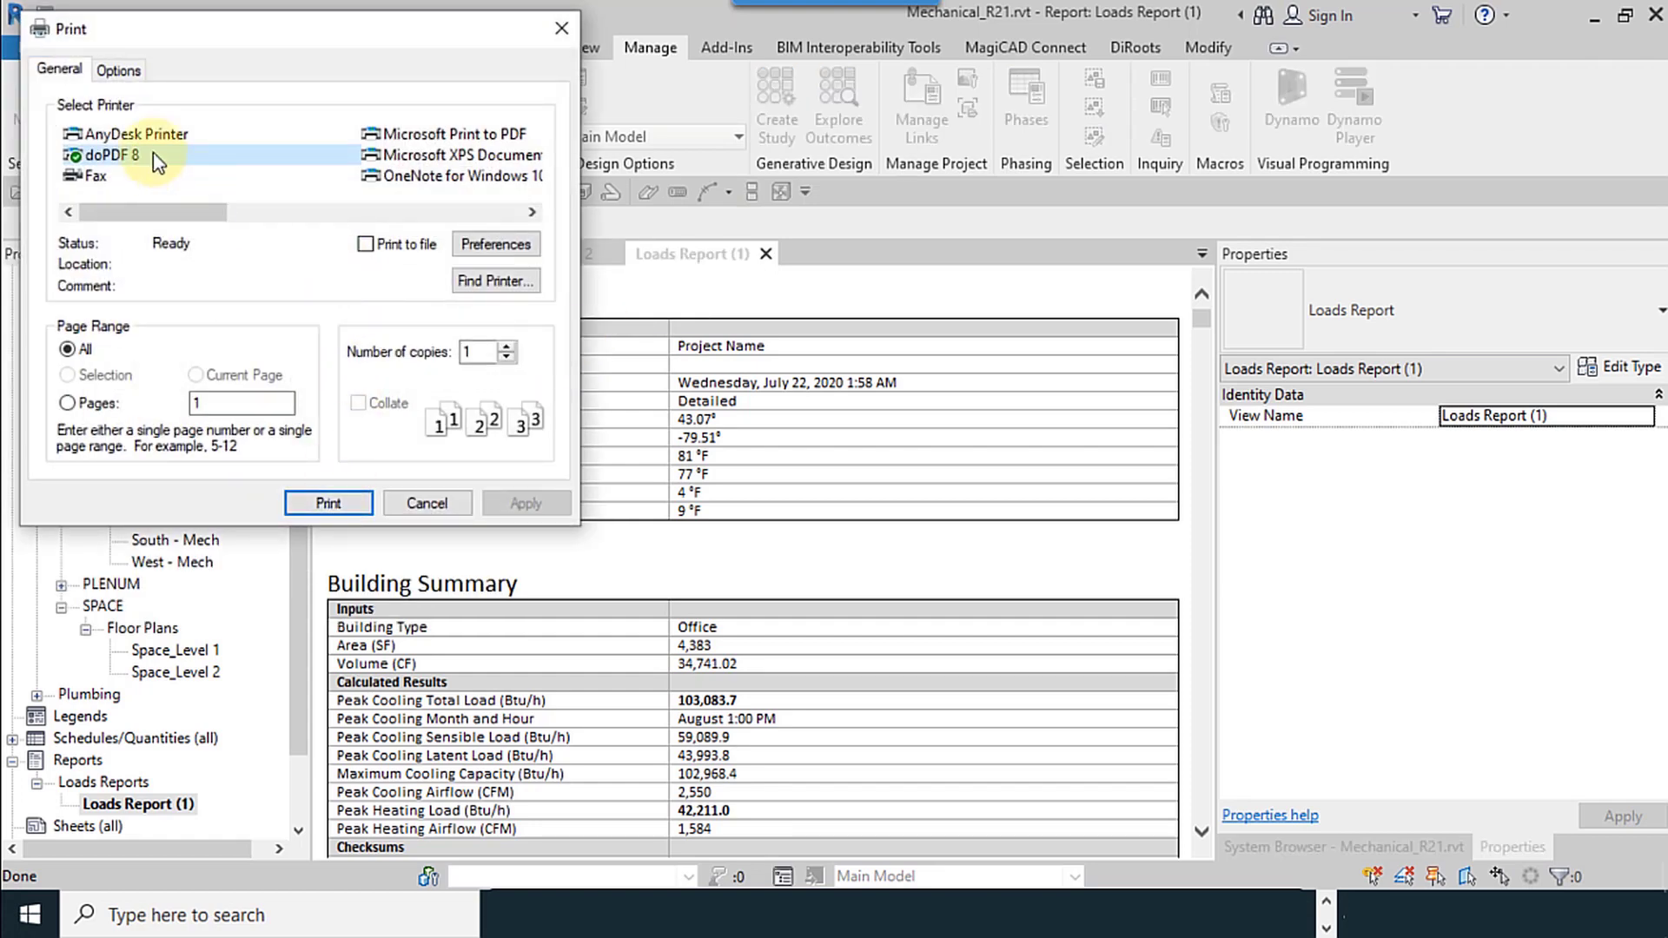
drag(200, 28, 605, 165)
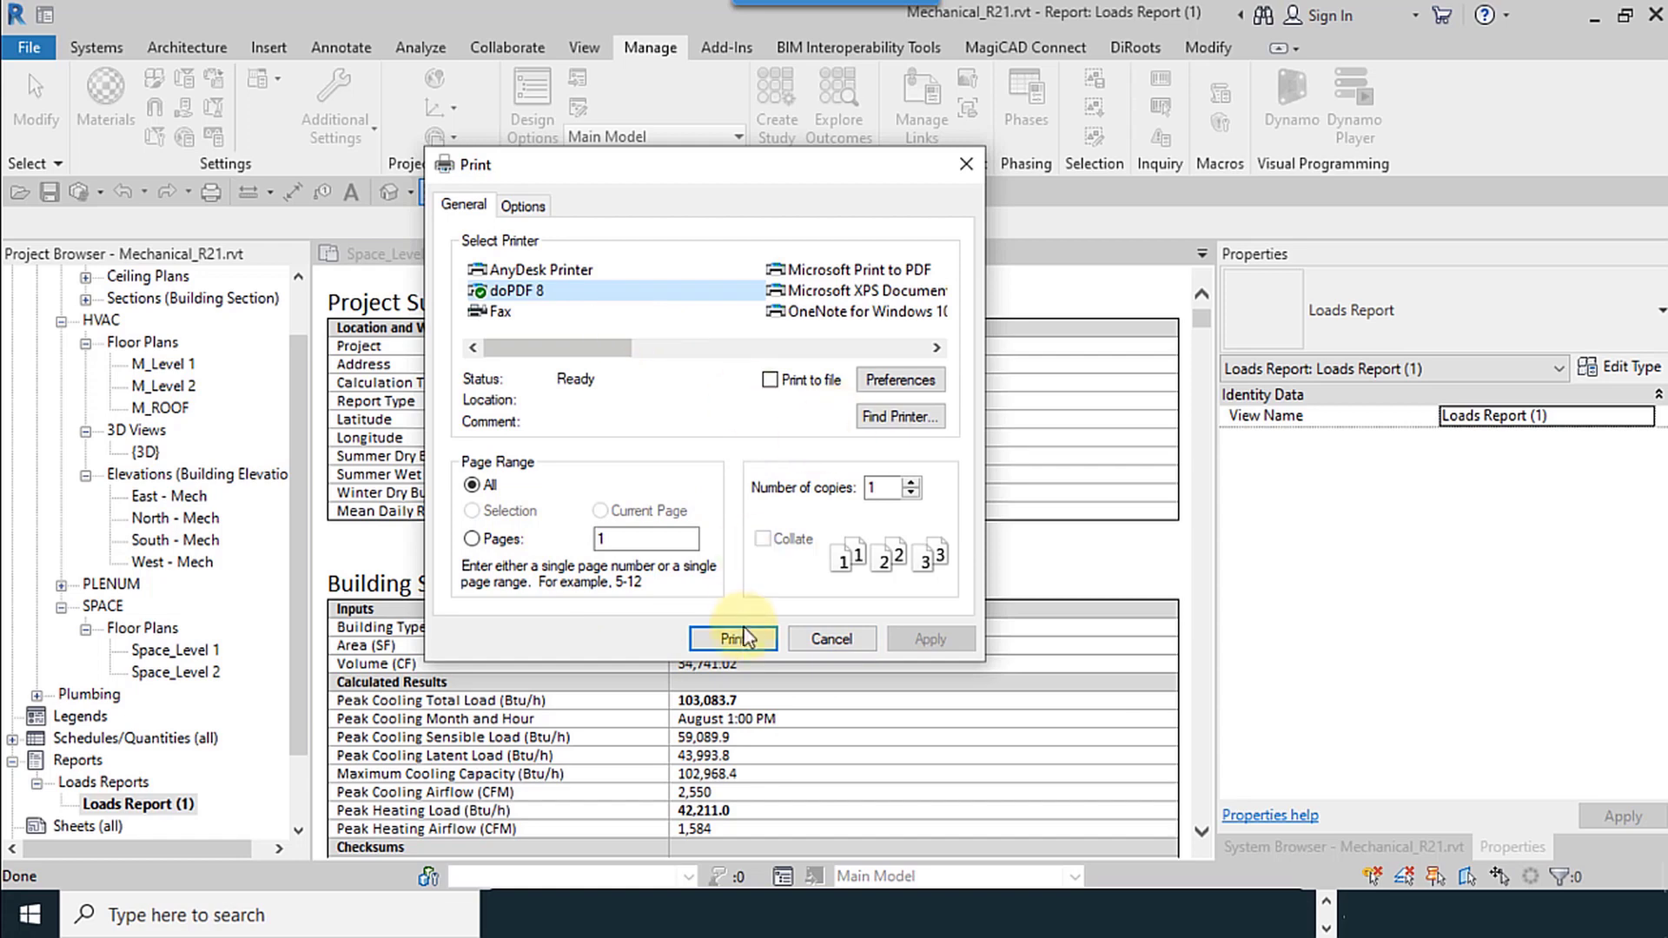
Set the doPDF 8 printer's predefined page size to A3 and apply the printing preferences.
click(900, 380)
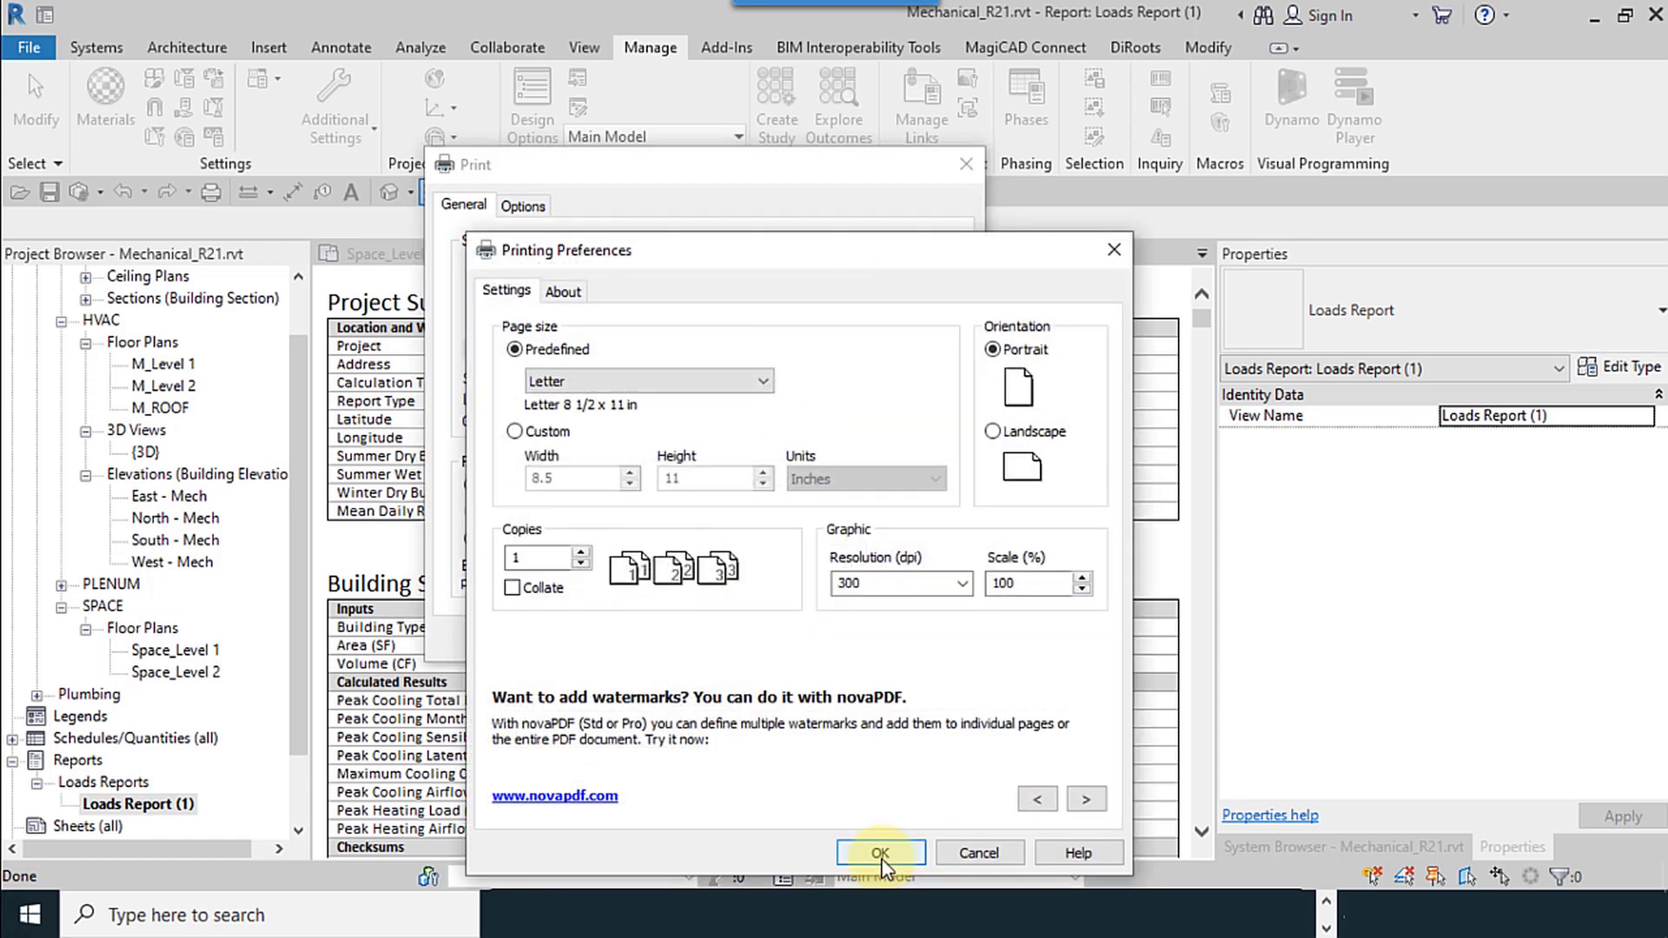
click(688, 382)
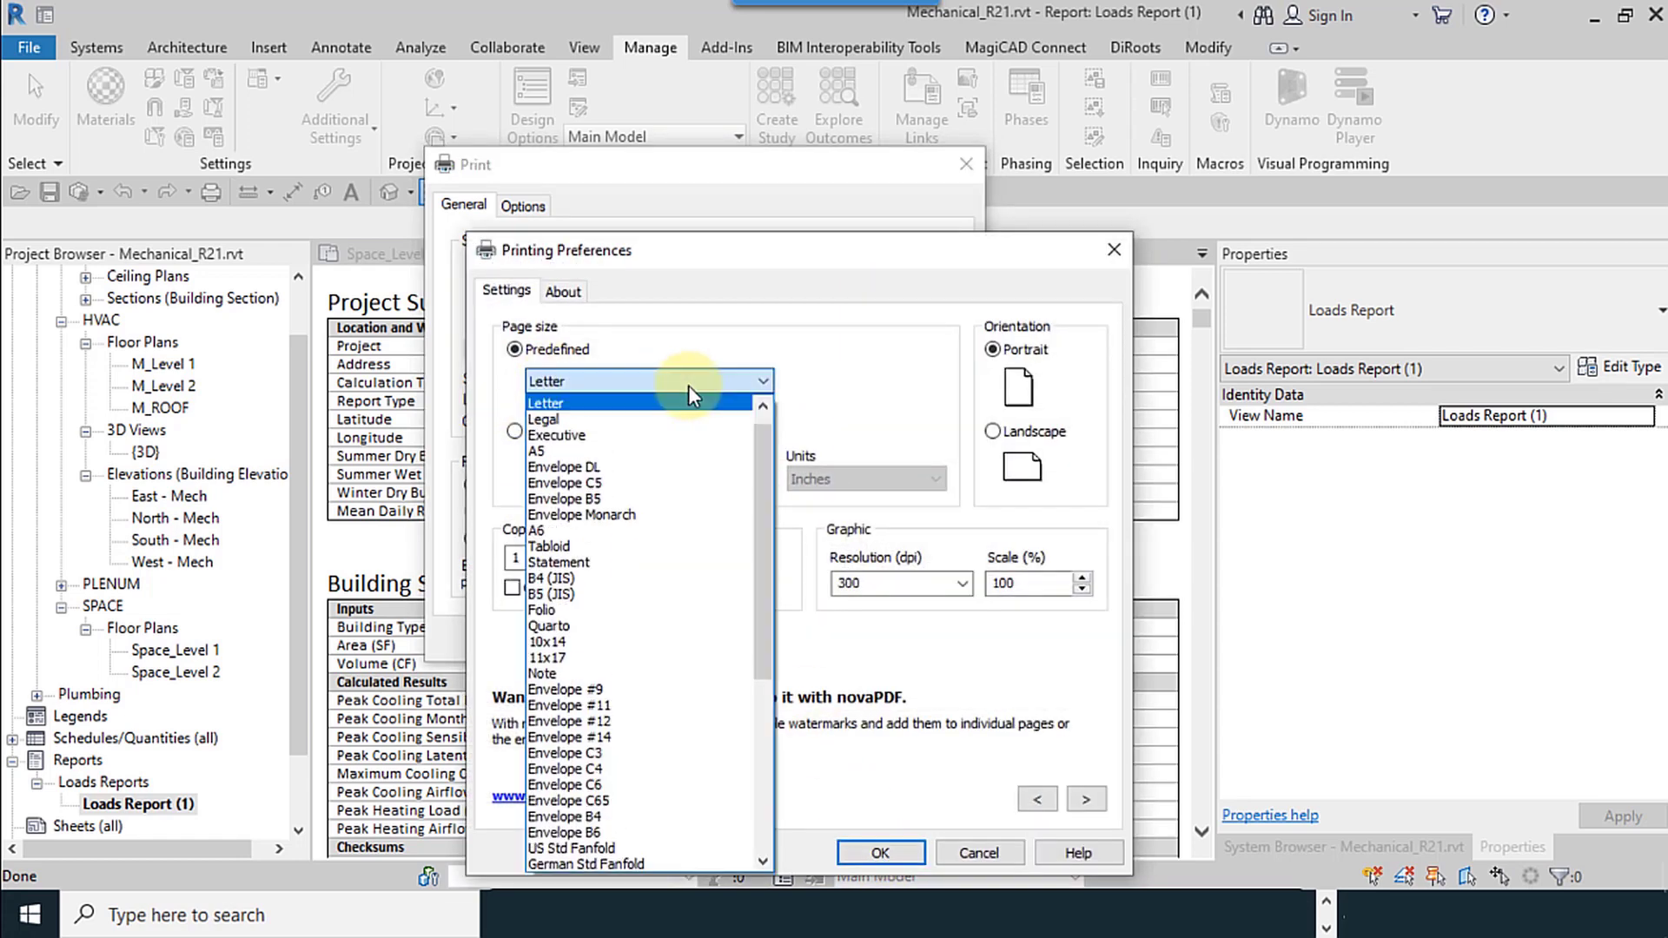
scroll(647, 549, up, 1)
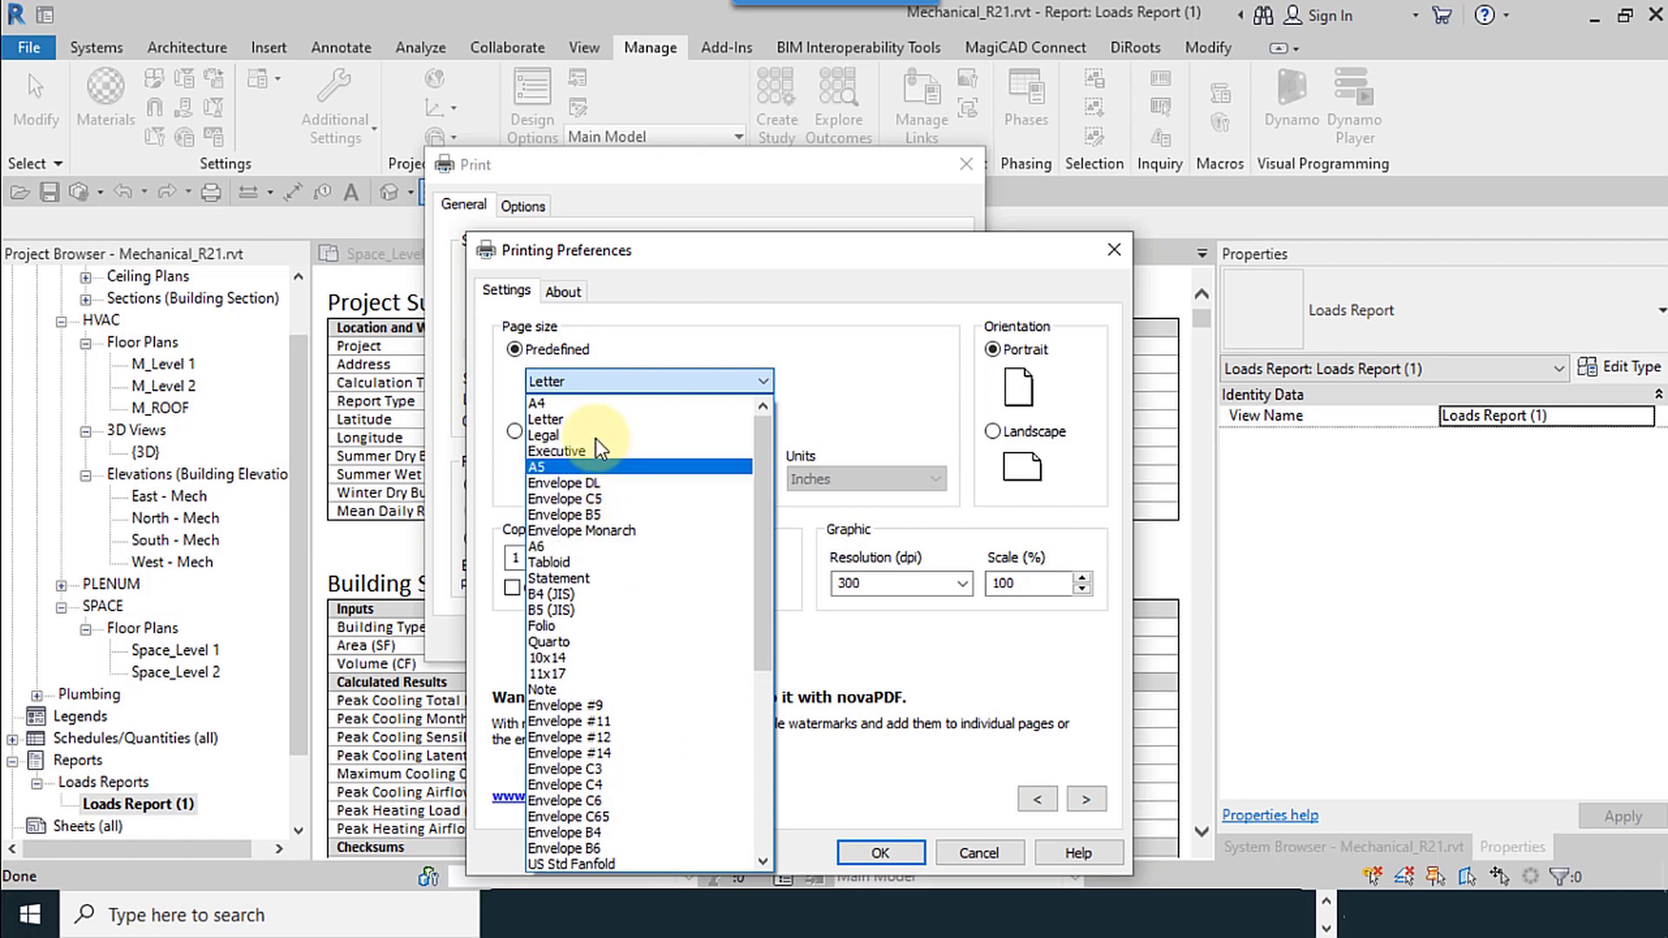
click(599, 404)
click(726, 382)
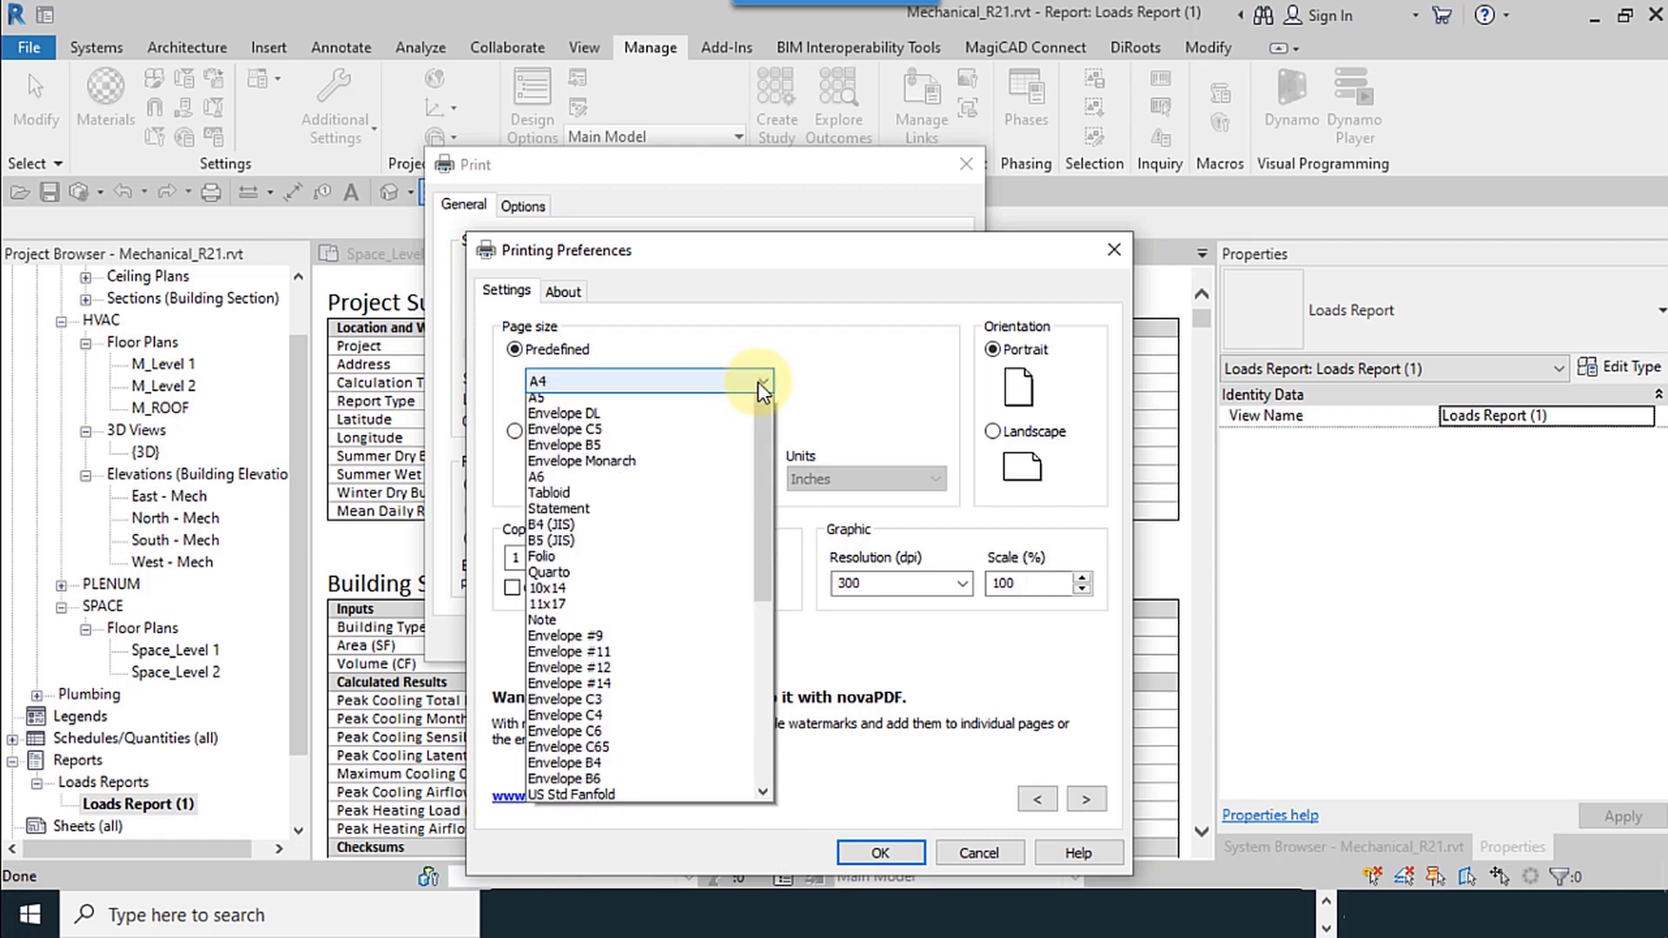
scroll(665, 633, down, 2)
scroll(665, 632, down, 1)
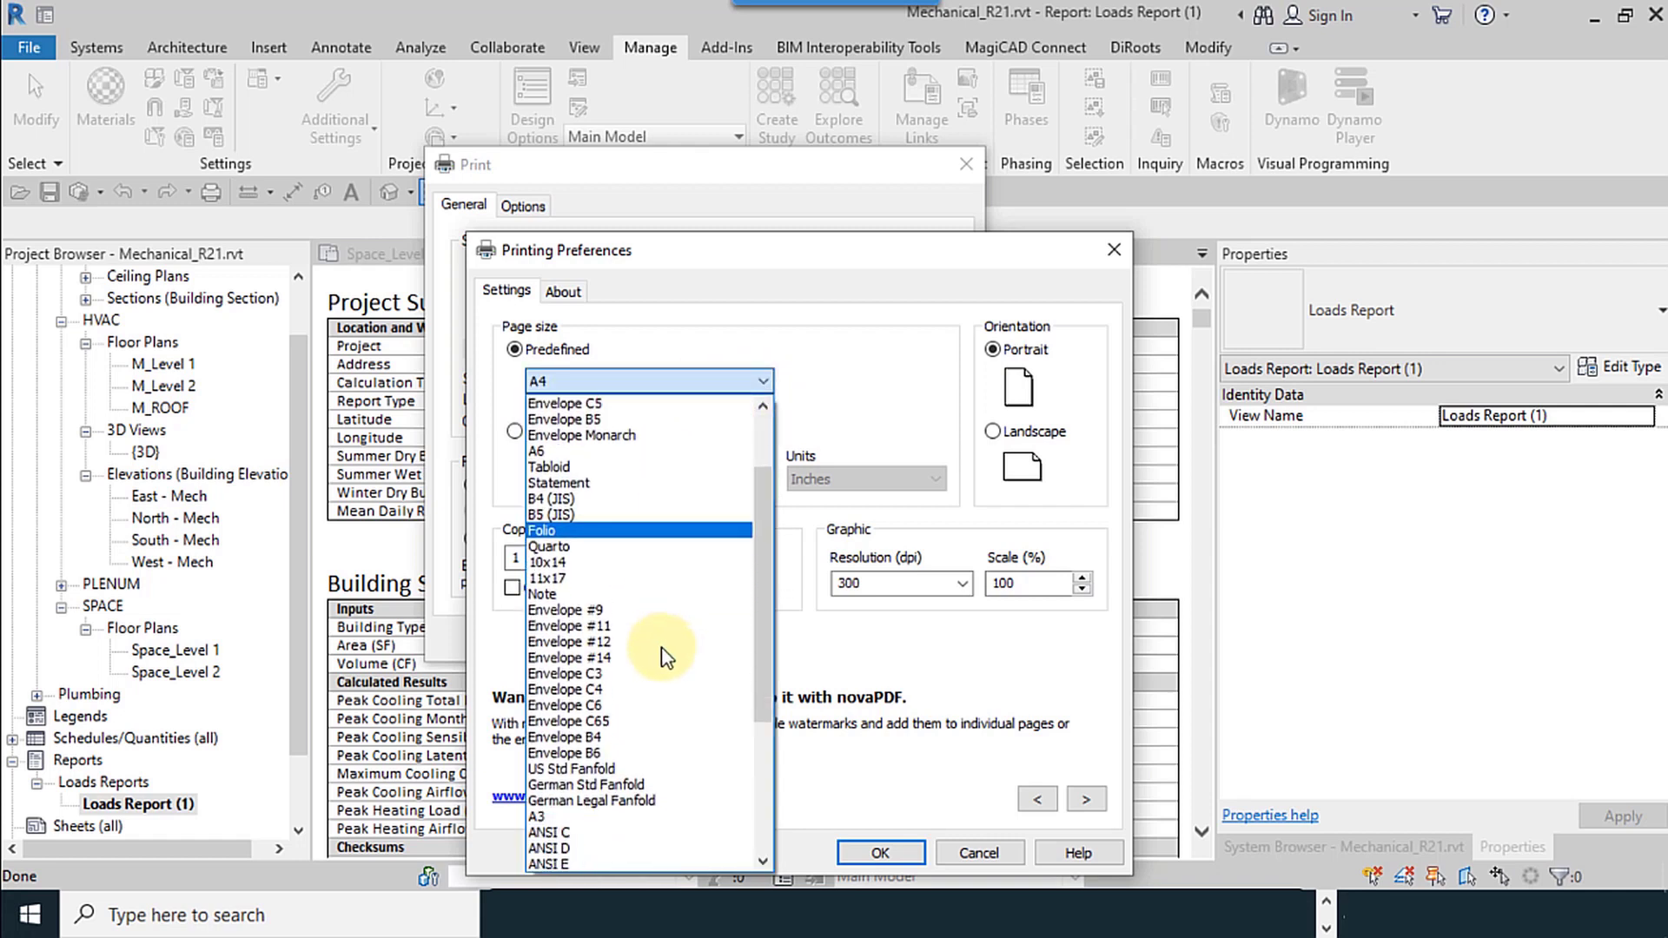
click(618, 830)
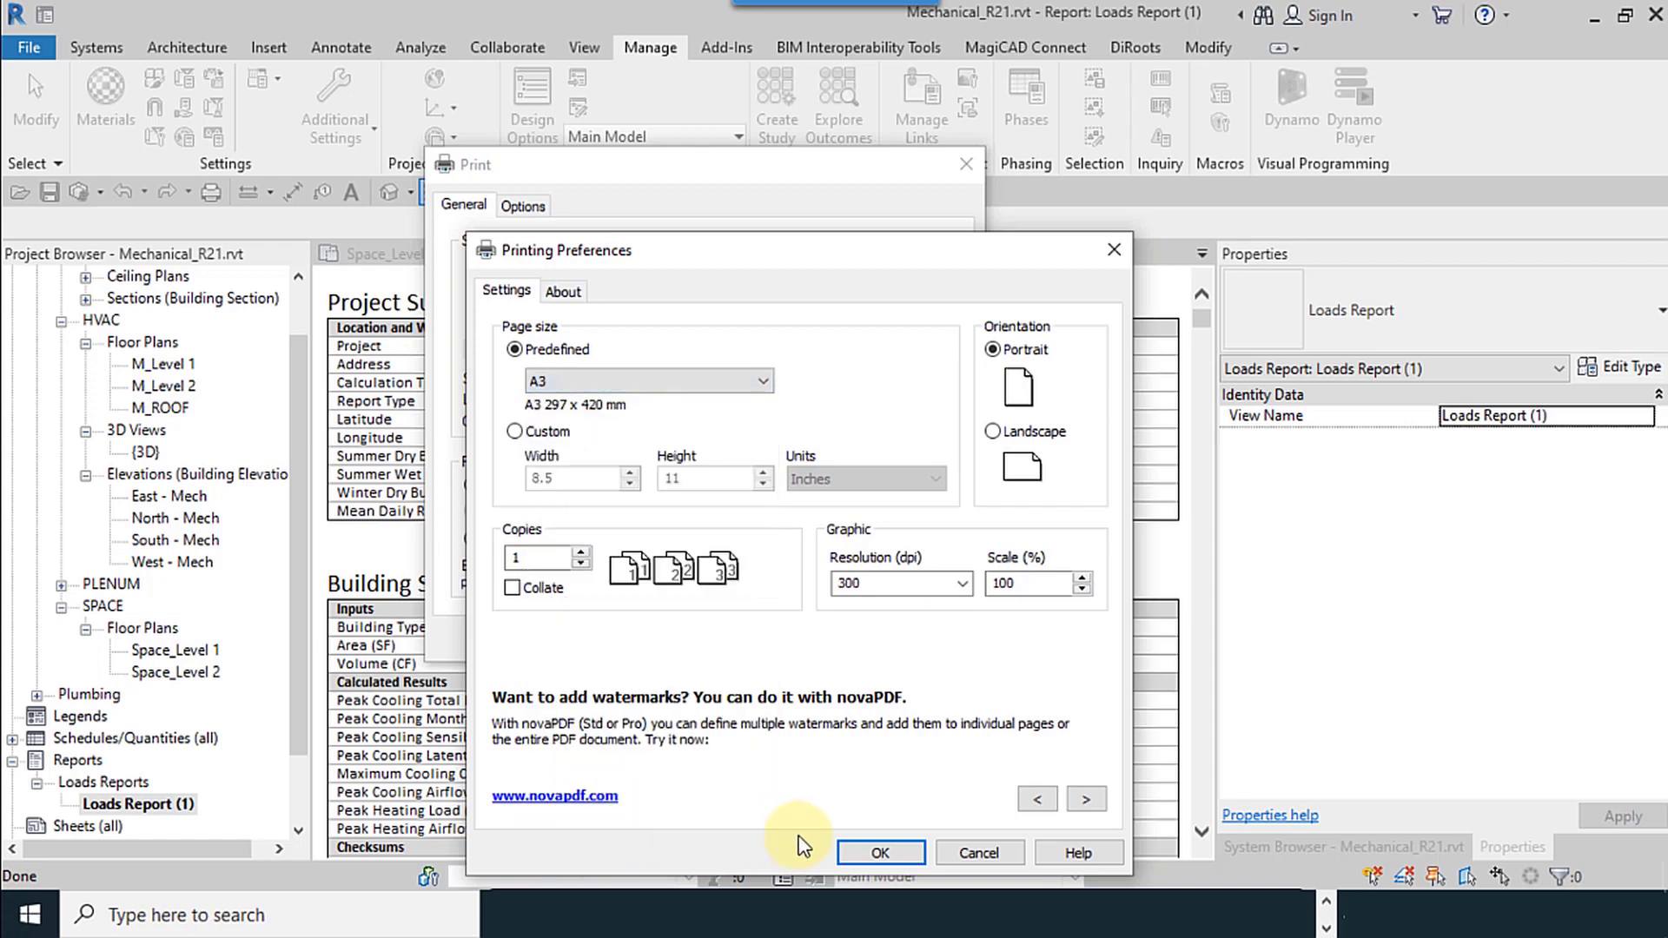
click(896, 860)
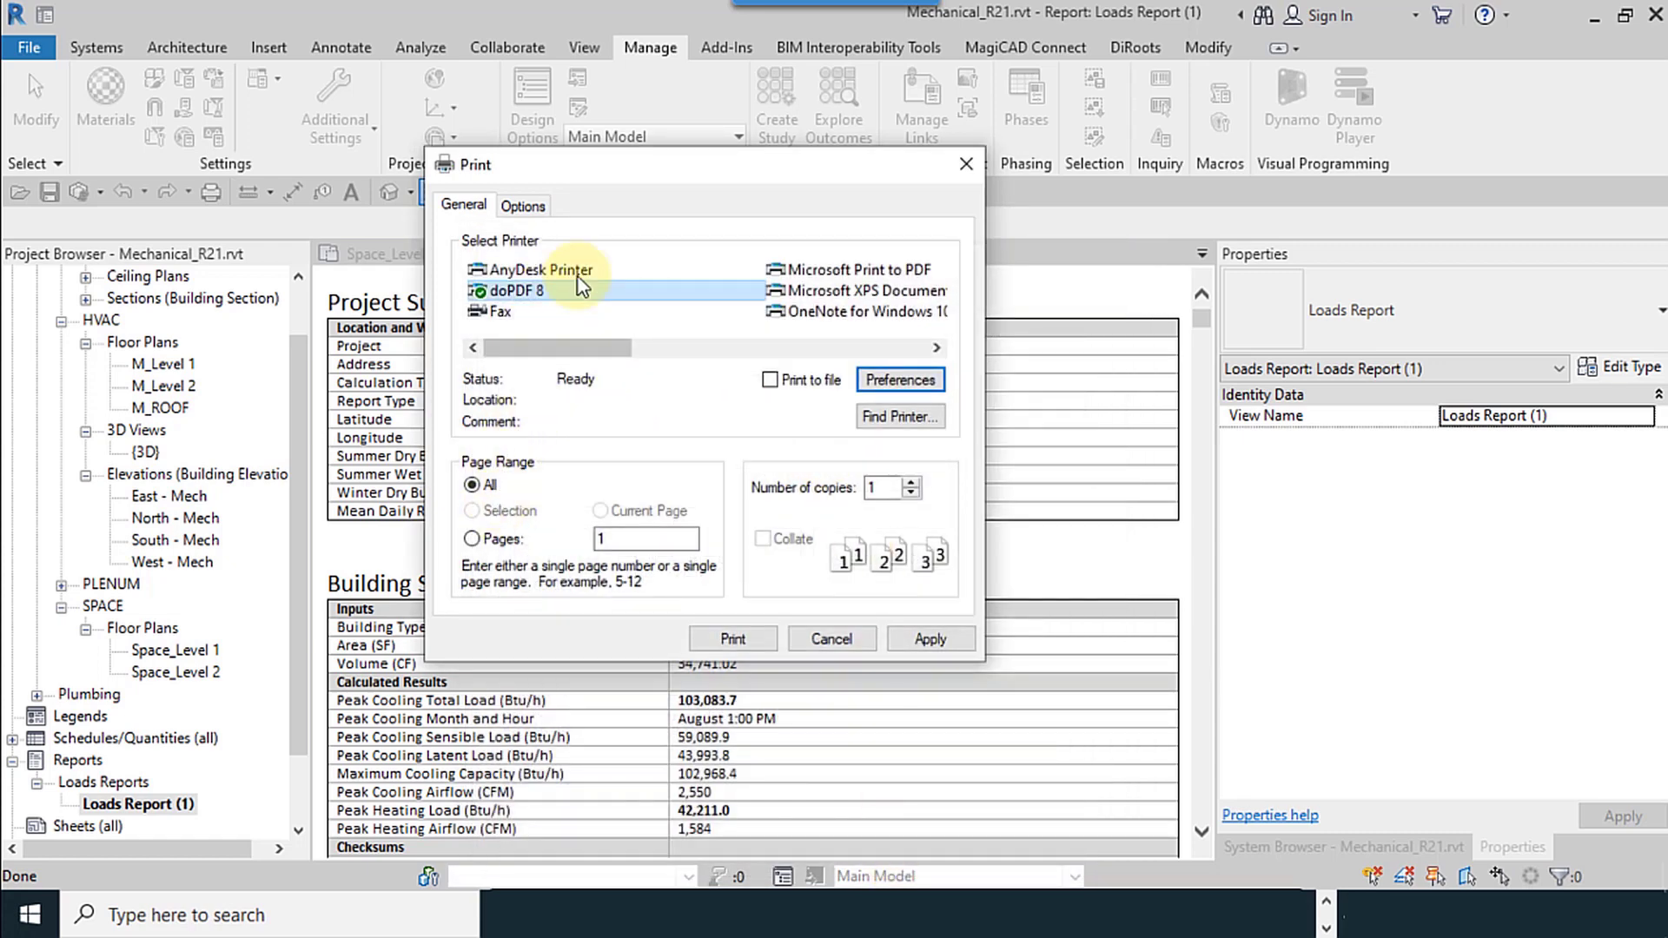
click(930, 641)
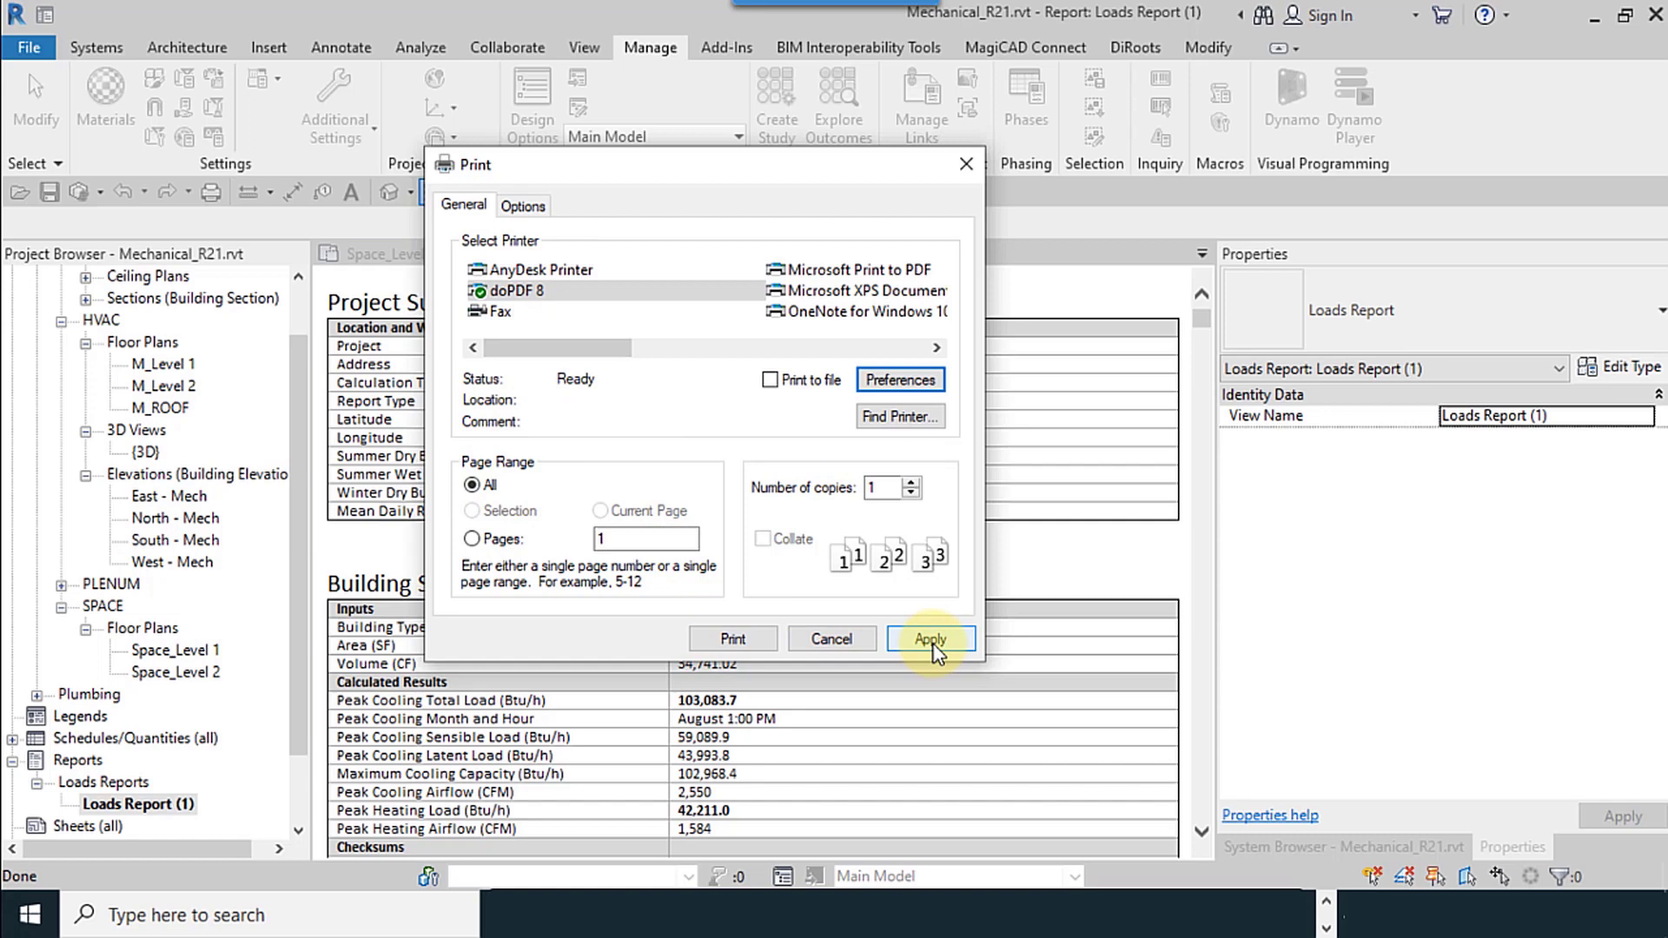
Print the whole loads report to doPDF 8 and name the PDF file 12 in place of the suggested name.
click(734, 640)
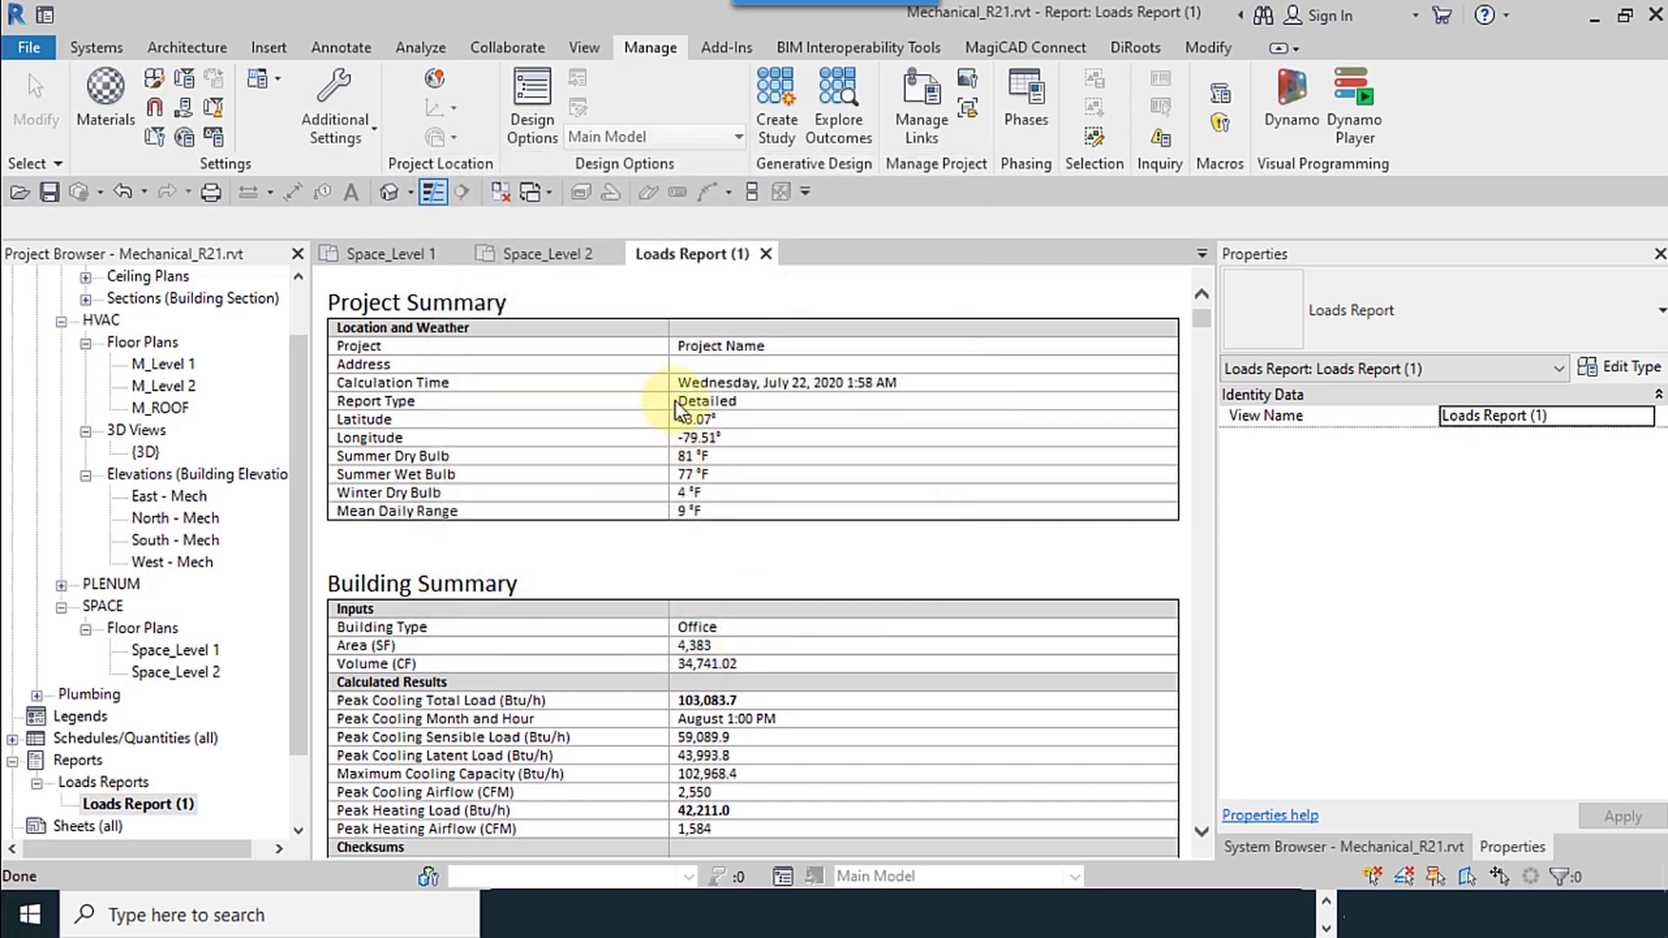
drag(352, 34, 312, 226)
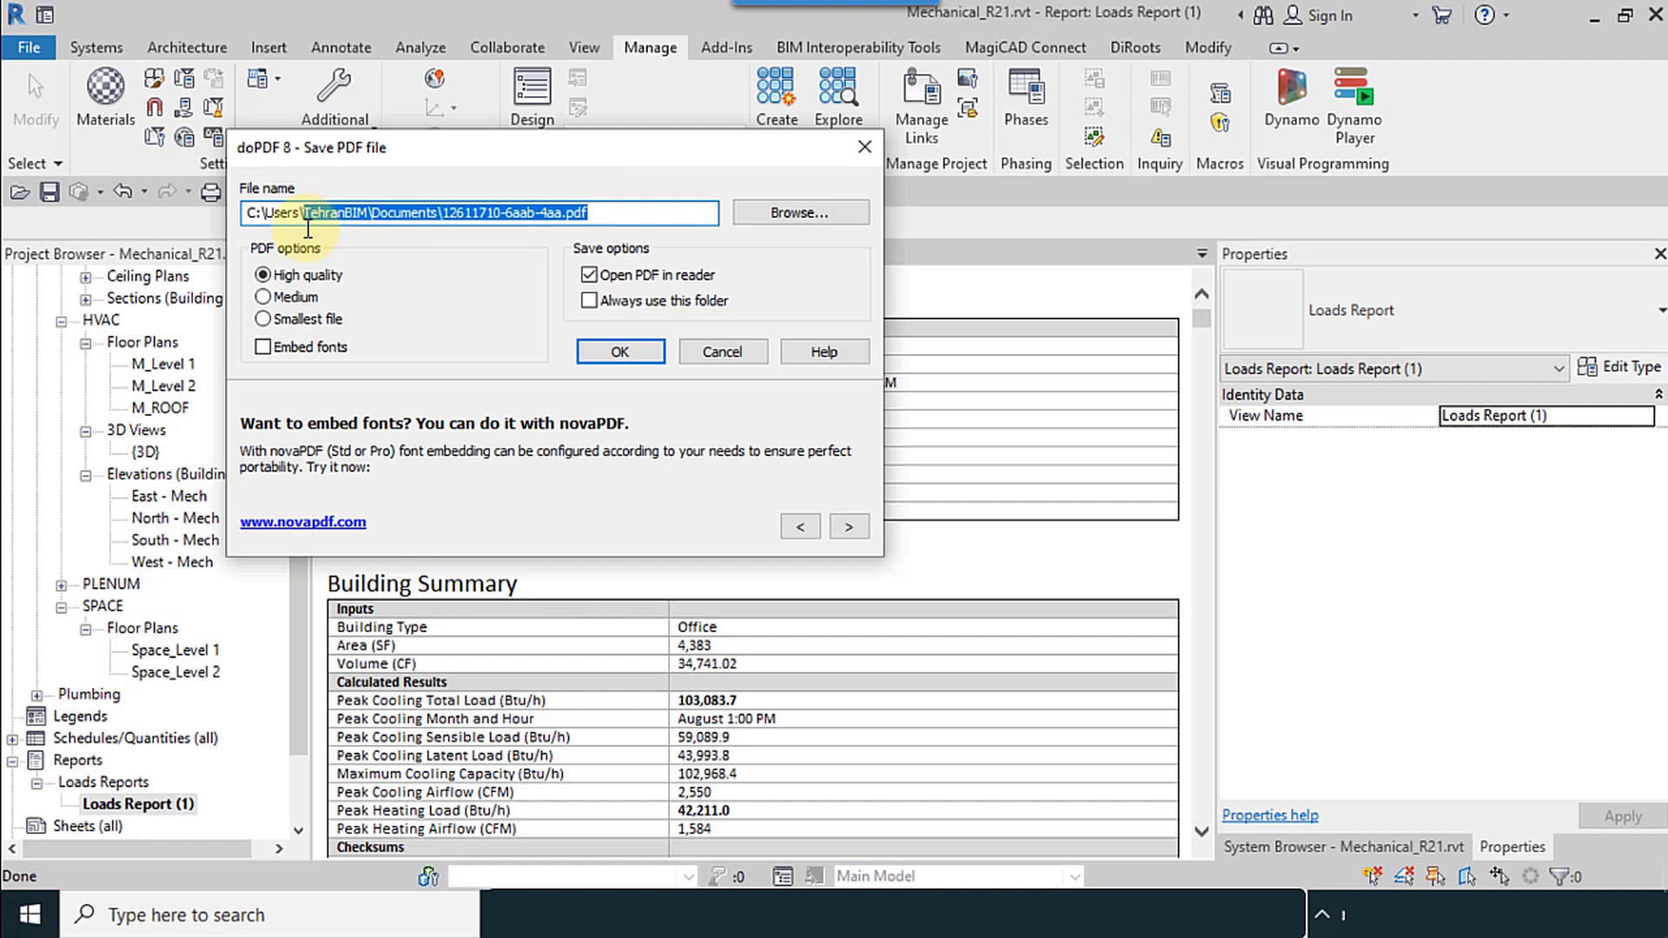
click(306, 228)
drag(599, 215, 441, 214)
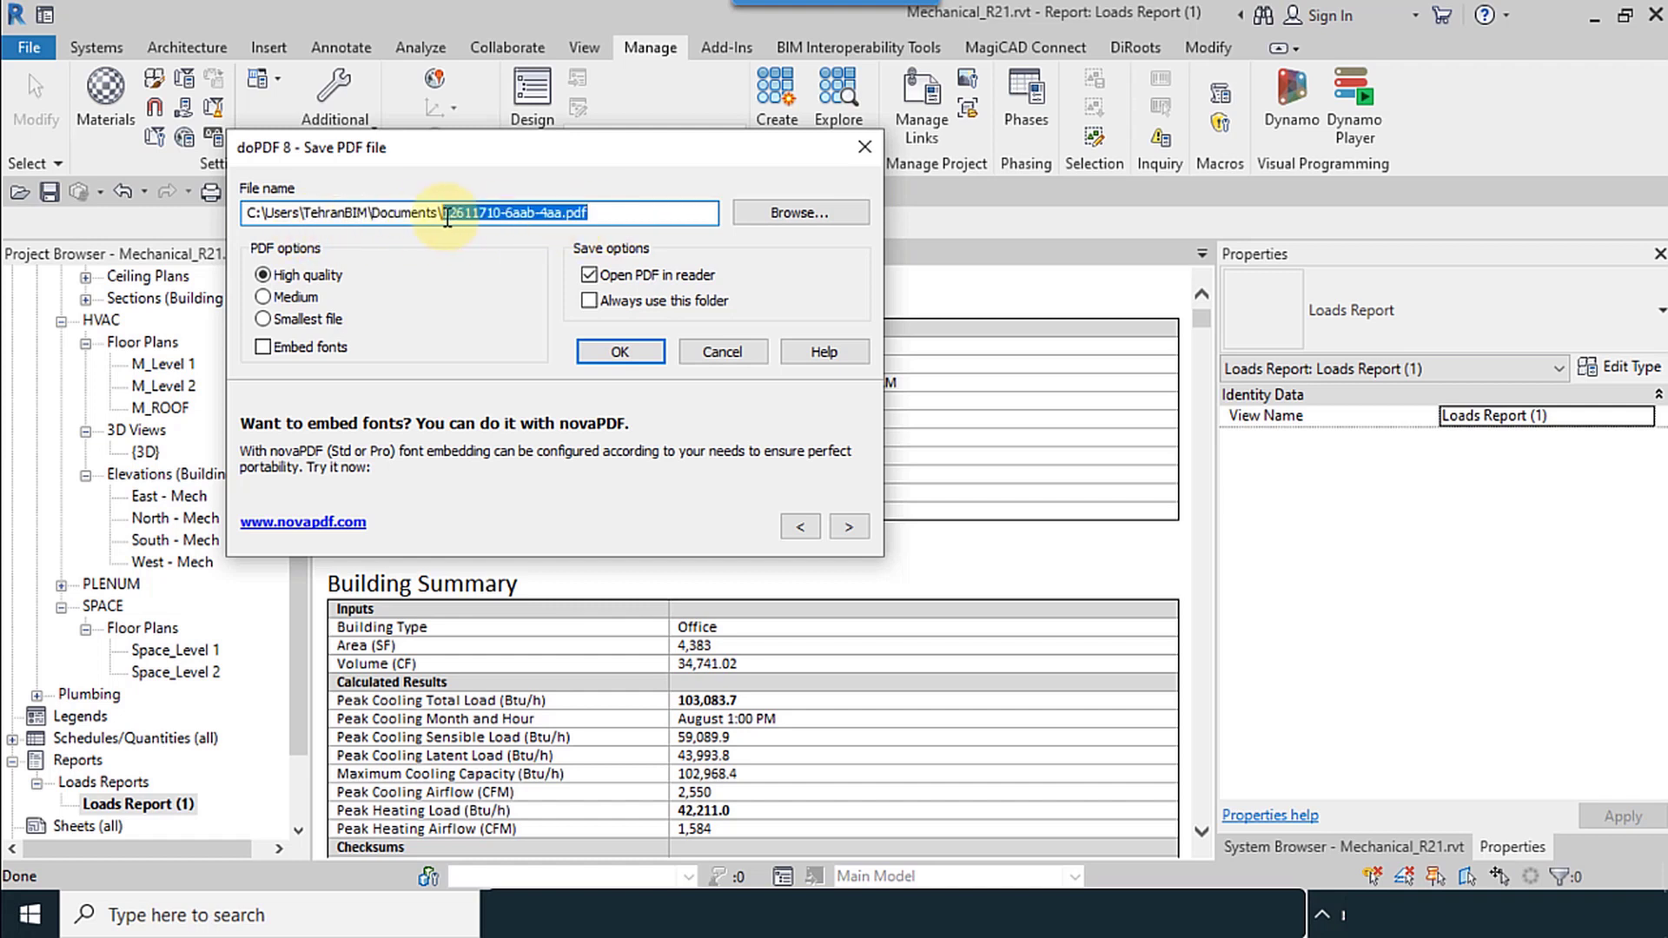
text(12)
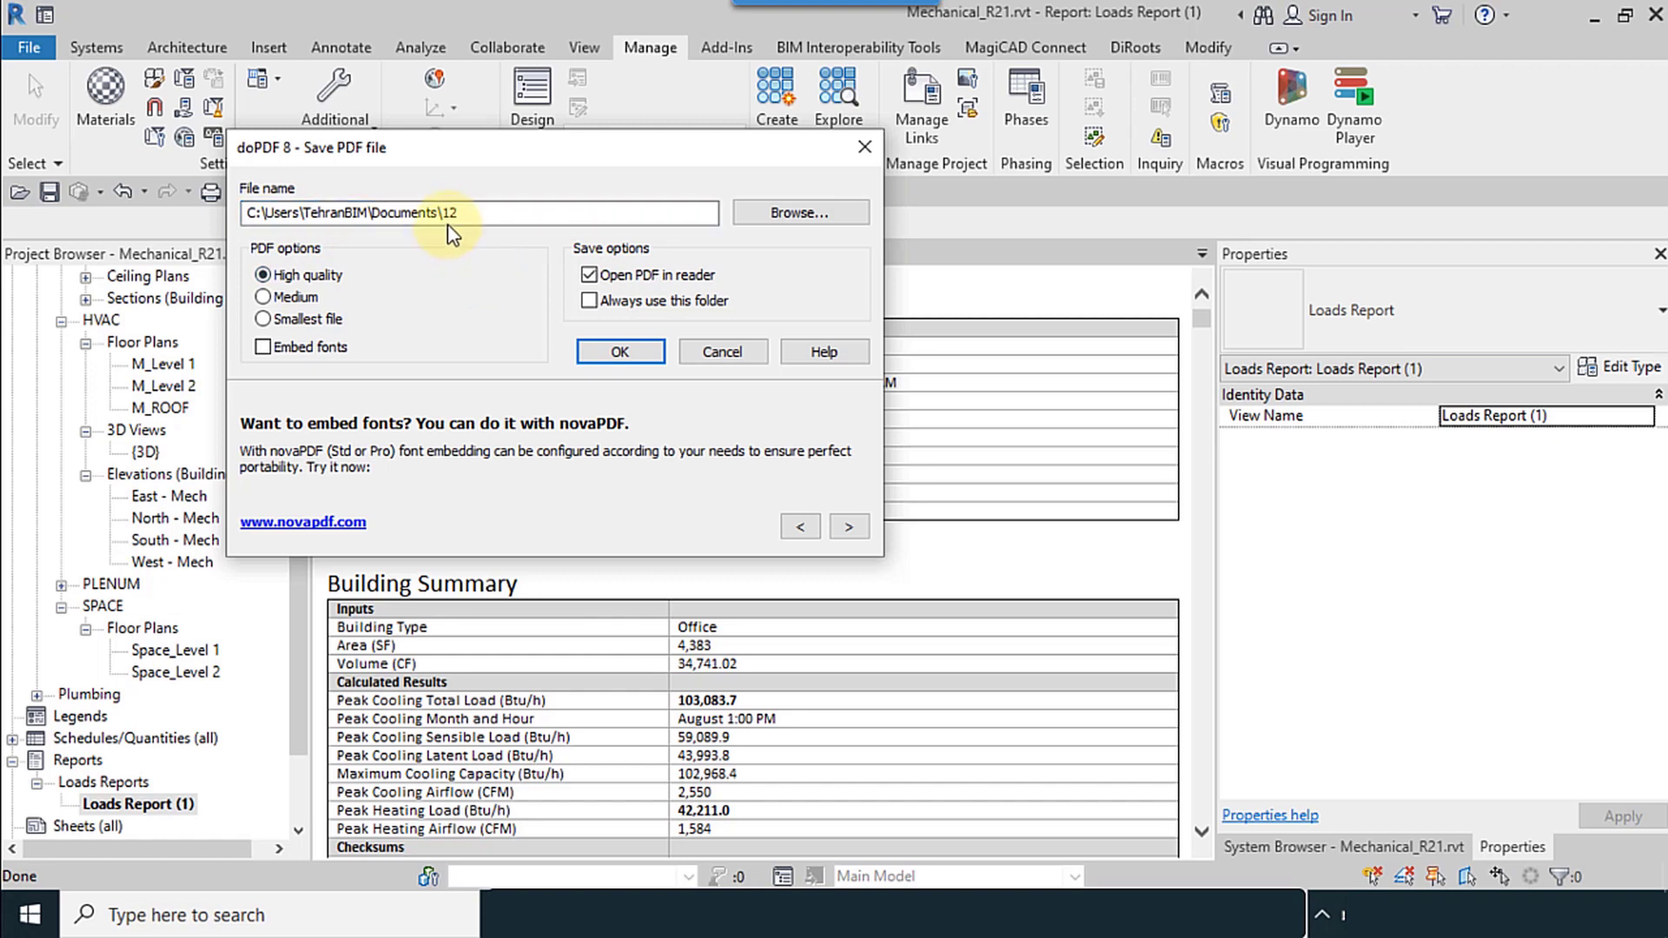
Set the Autodesk folder in Documents as the destination, copying its path, and create the PDF there.
click(799, 212)
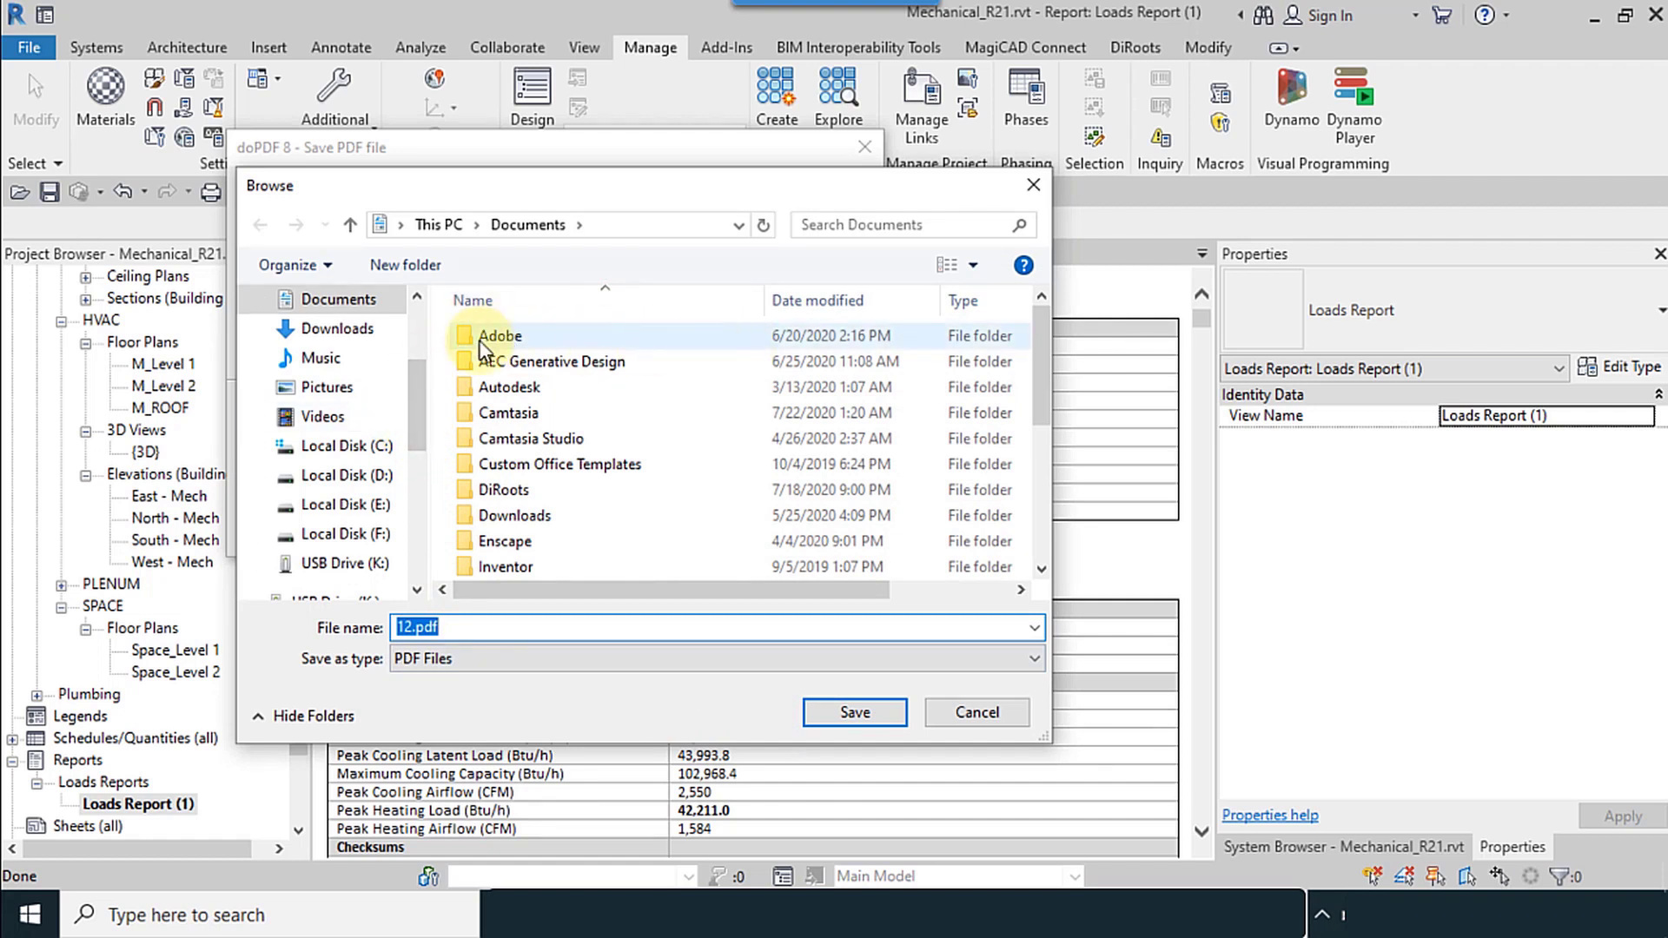
double_click(502, 384)
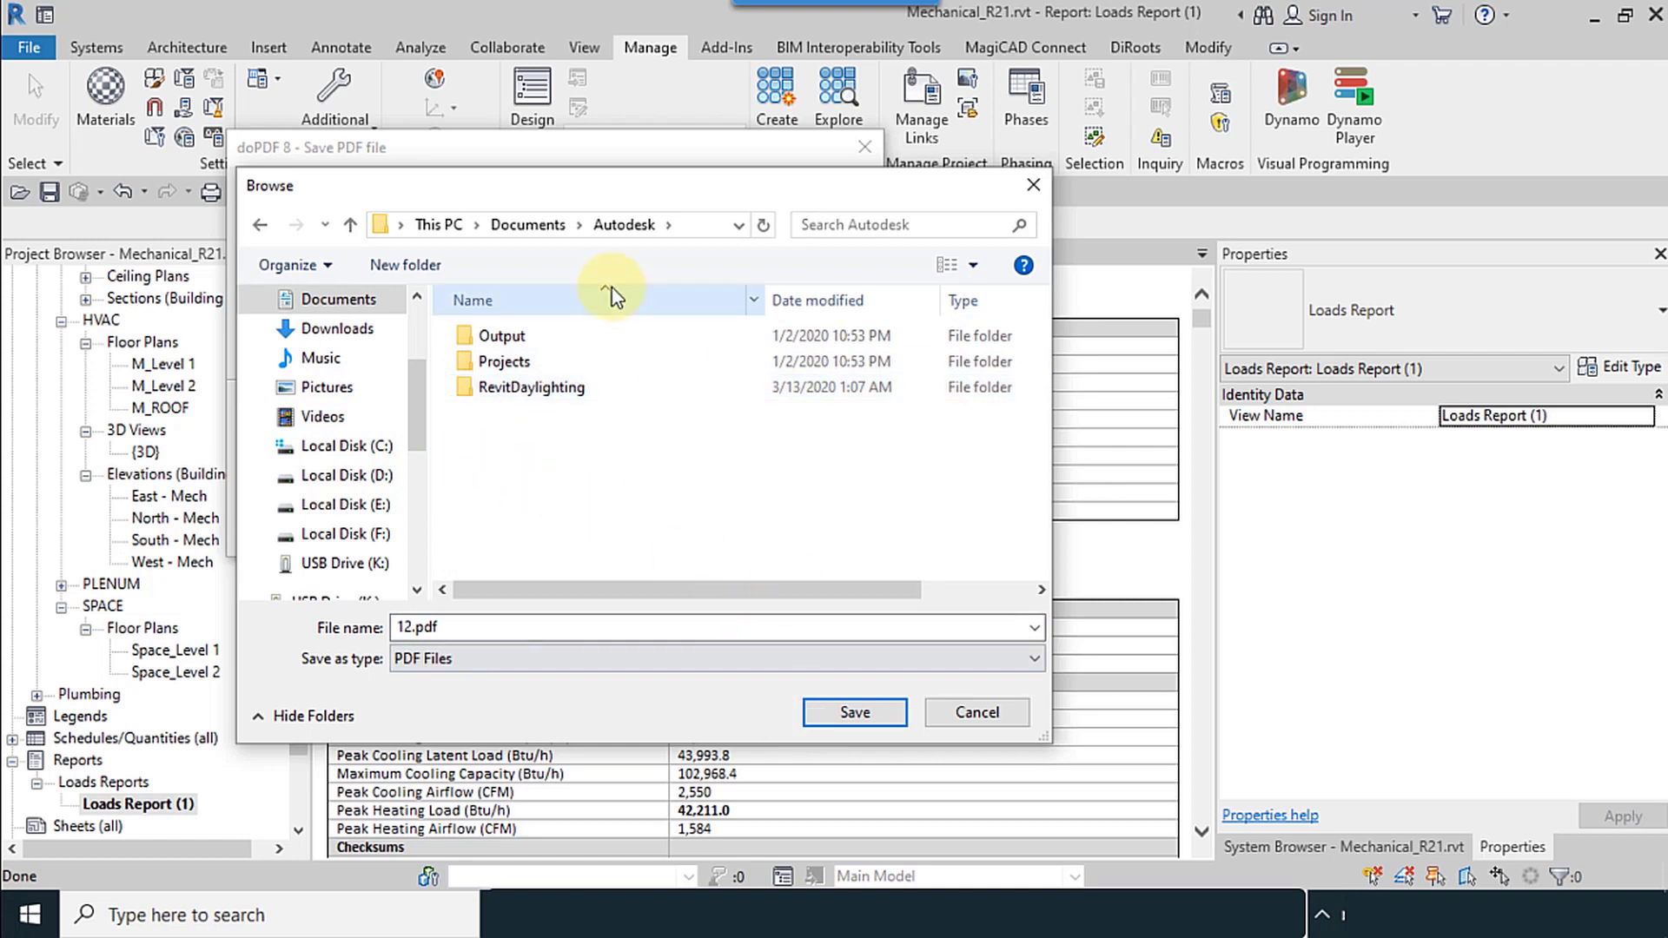
click(695, 224)
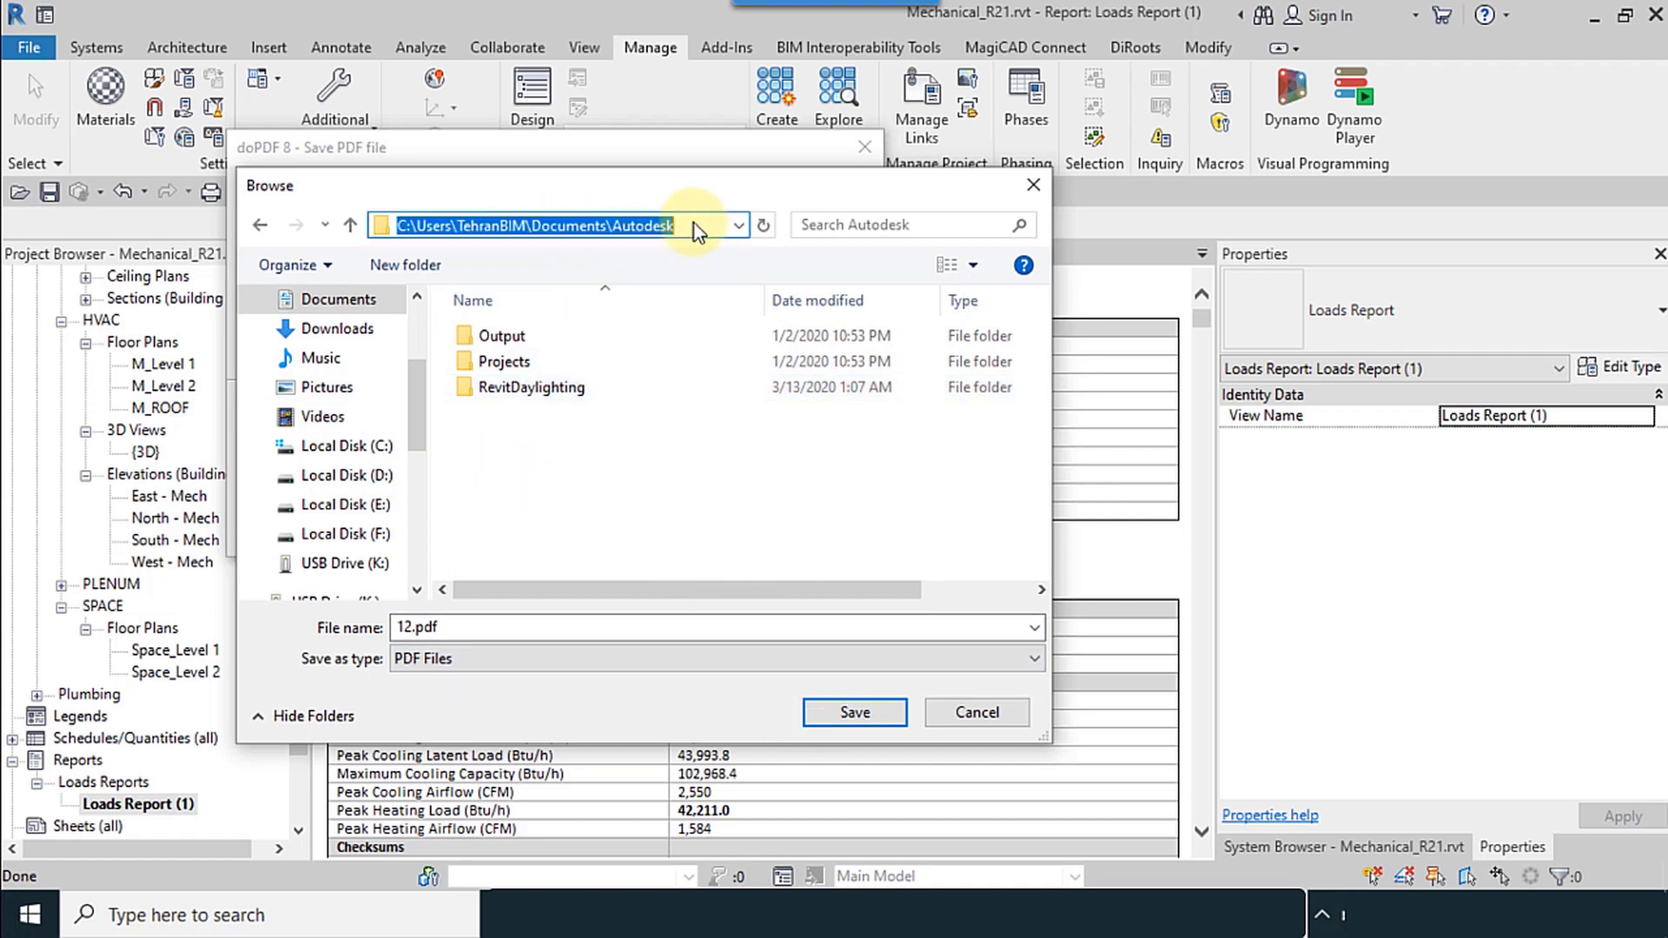
right_click(630, 225)
click(663, 307)
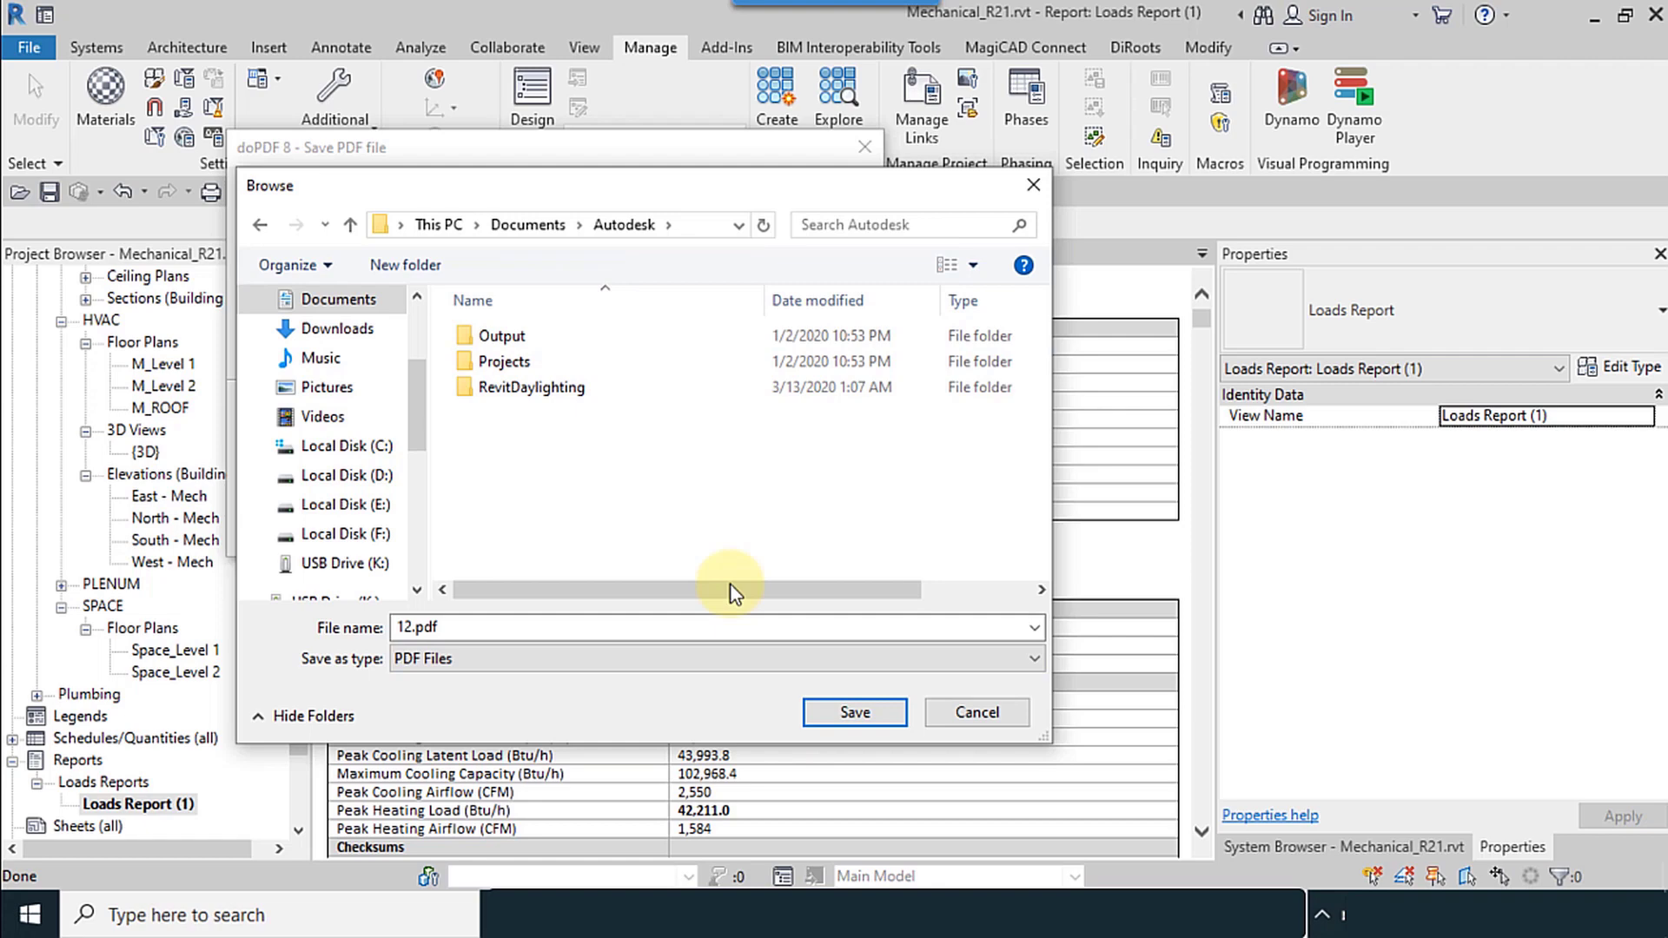
click(851, 712)
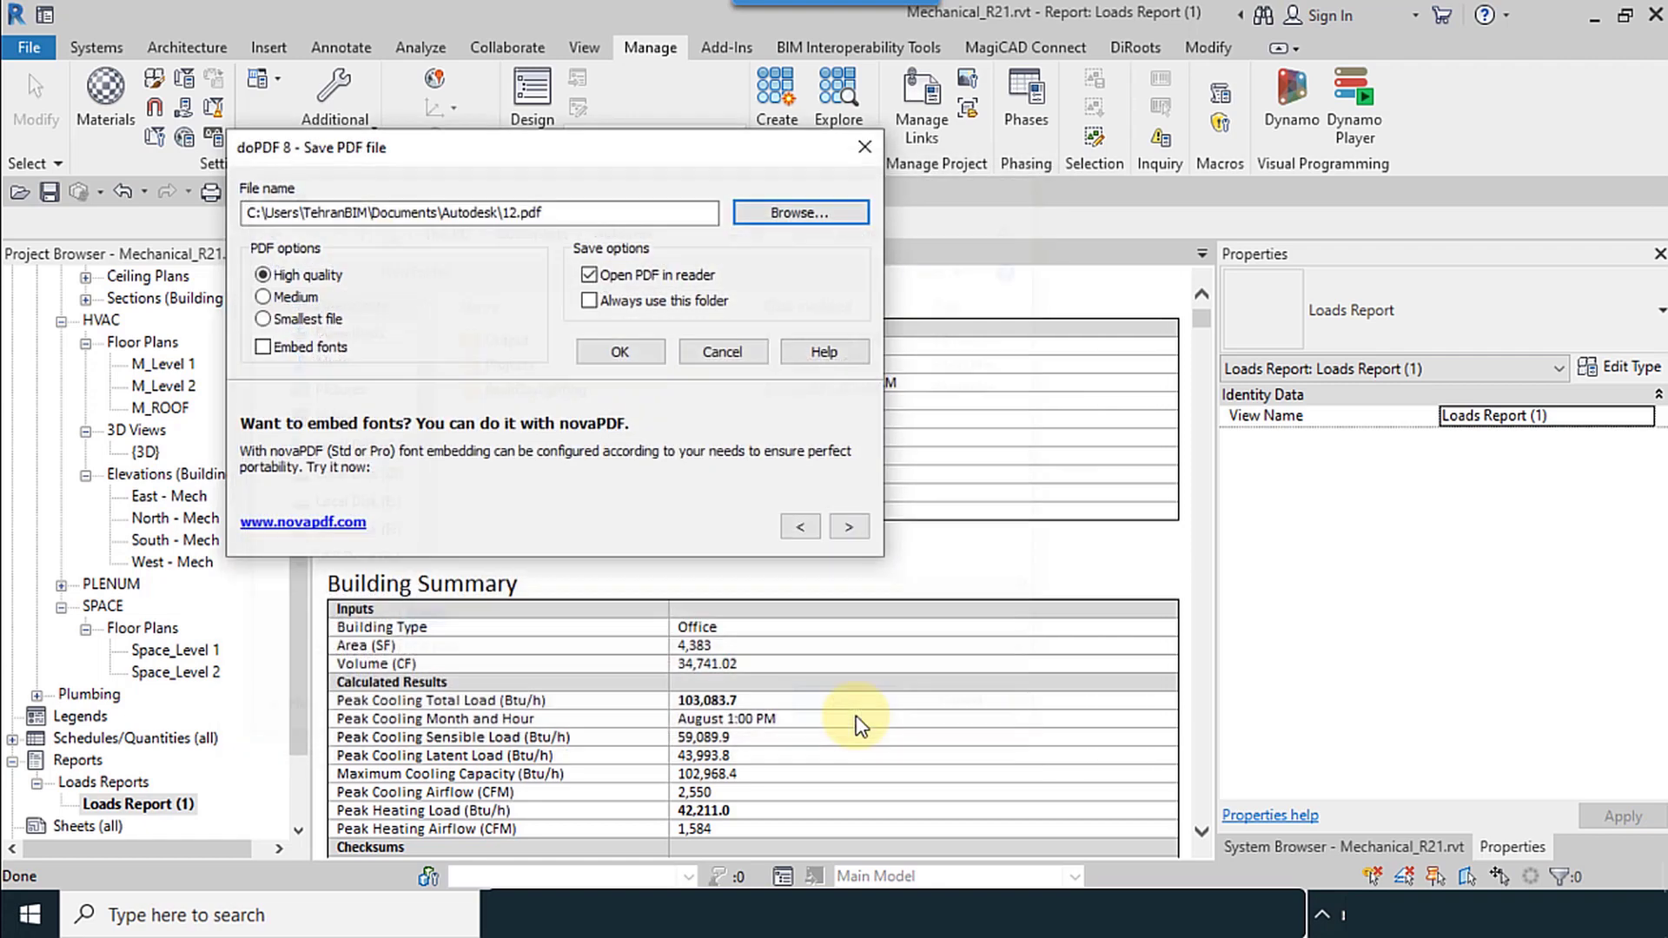
click(621, 352)
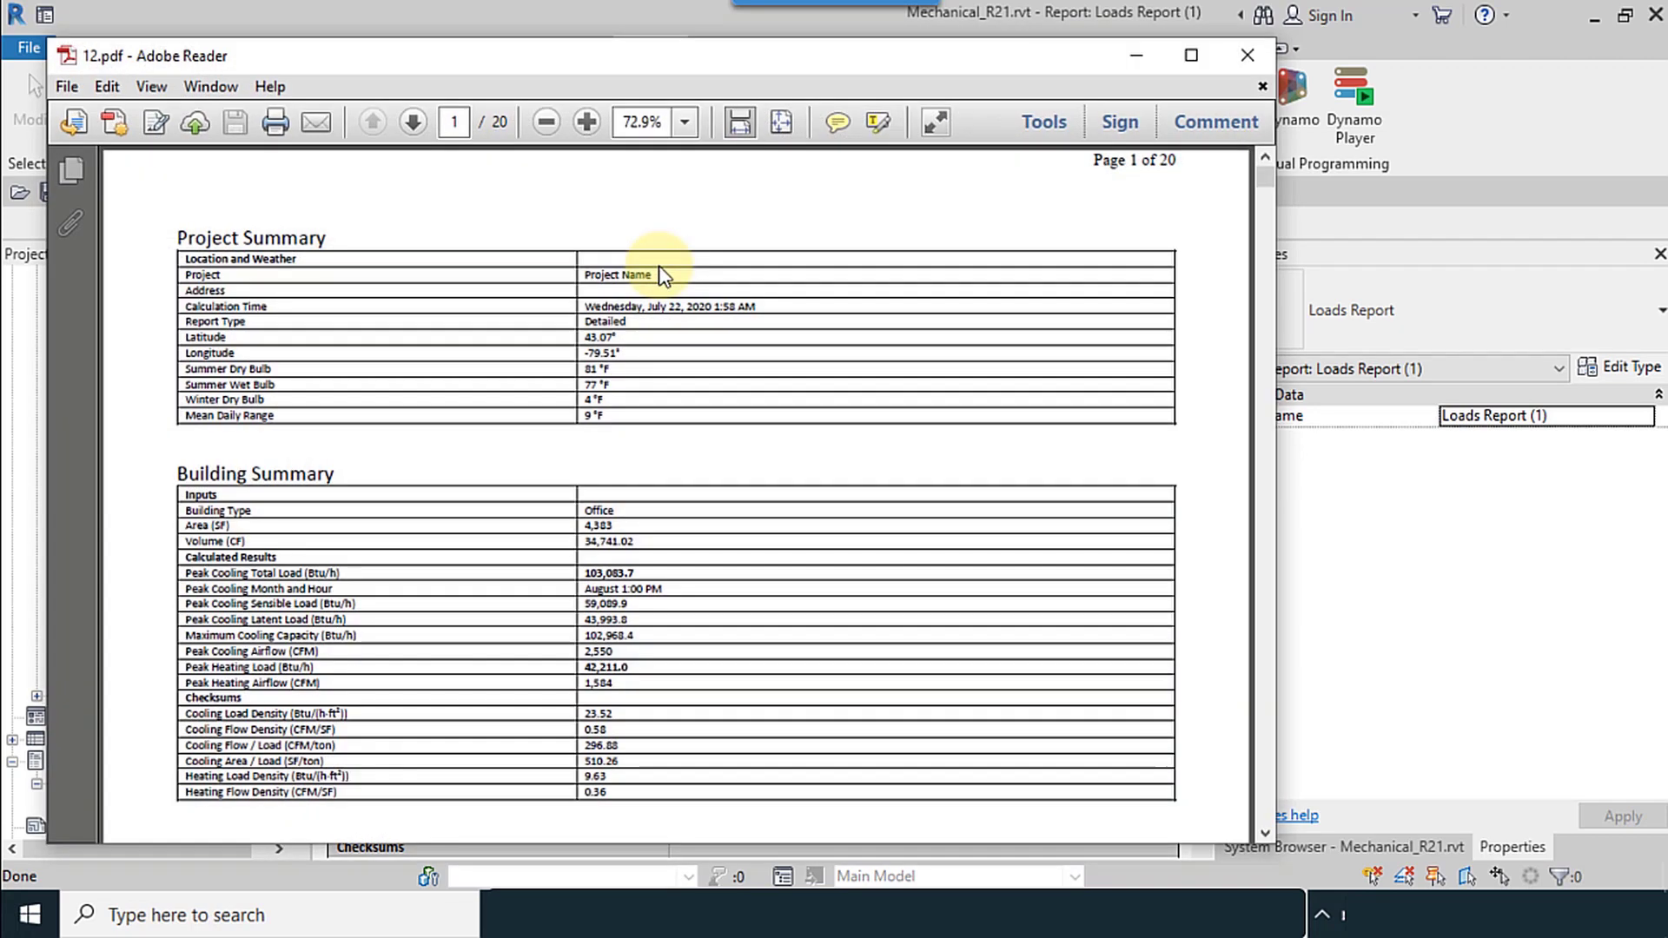
Maximize 12.pdf in Adobe Reader, look through the building, level and zone summaries, and close the file.
click(1193, 58)
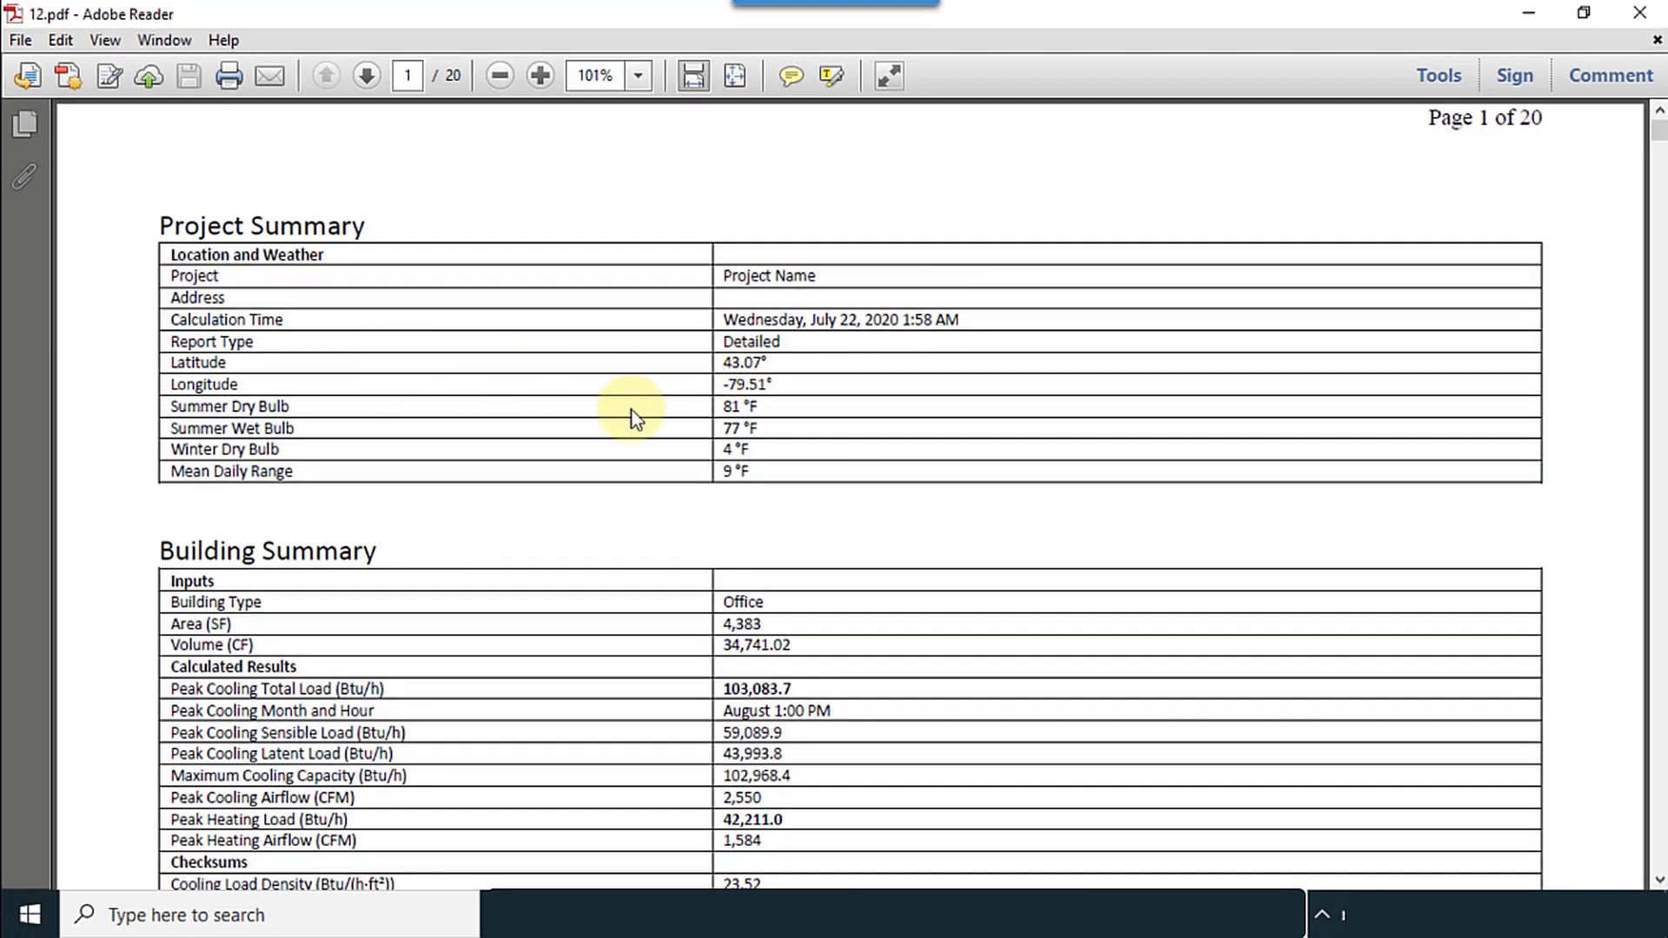
scroll(793, 503, down, 5)
scroll(800, 505, down, 12)
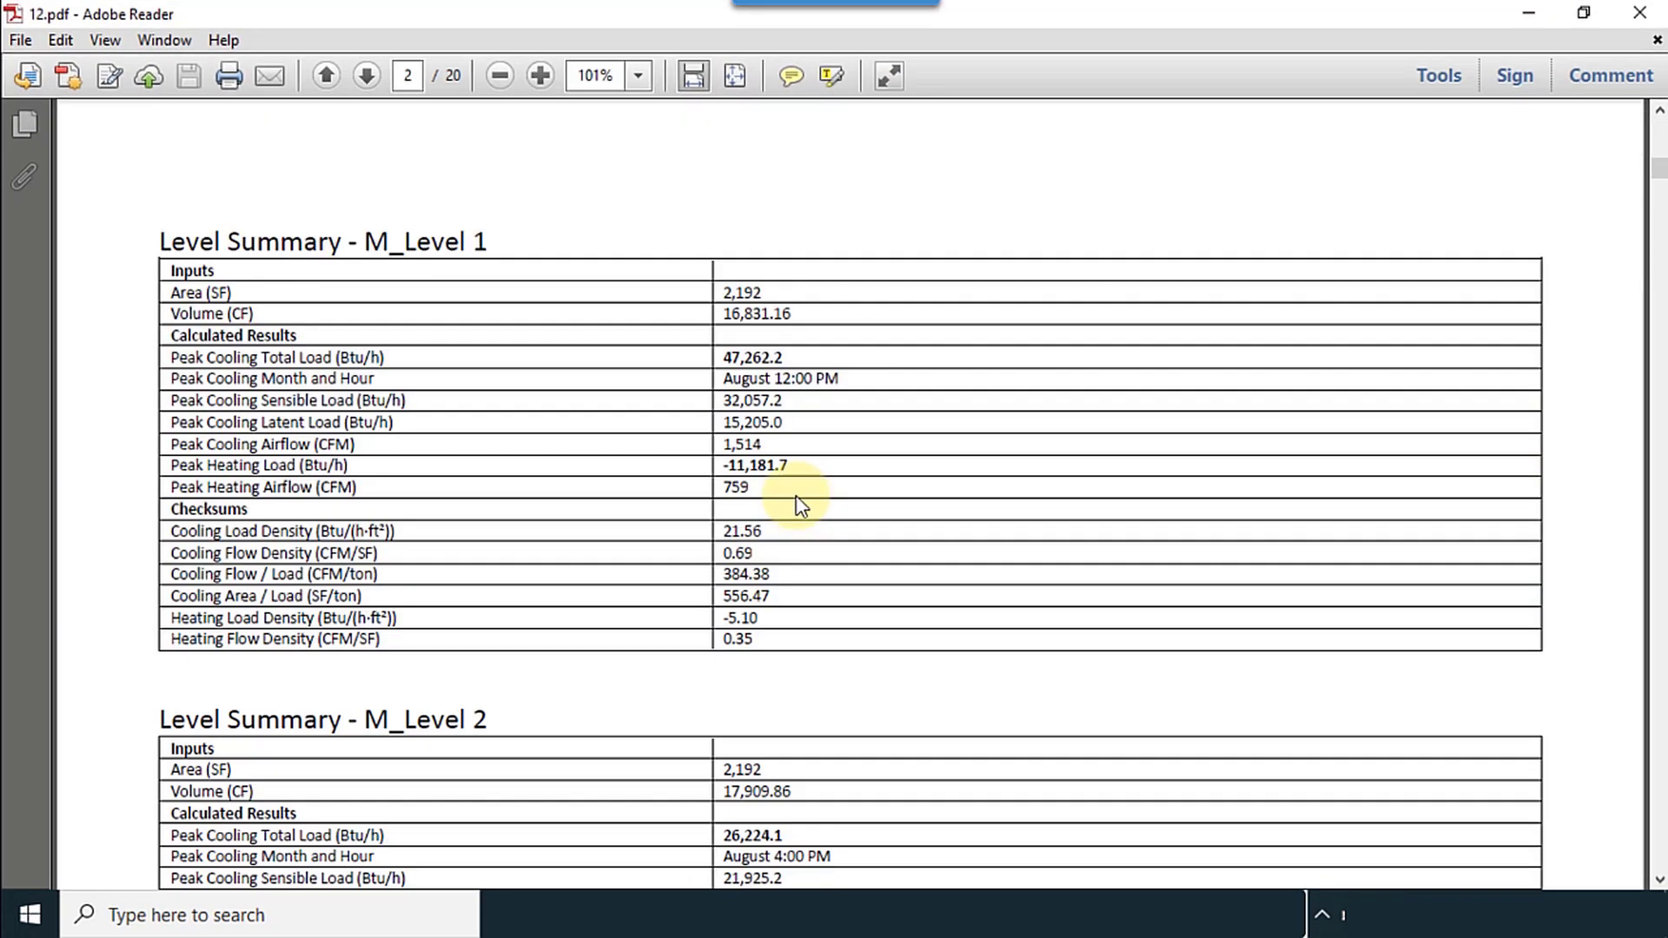
scroll(799, 506, down, 15)
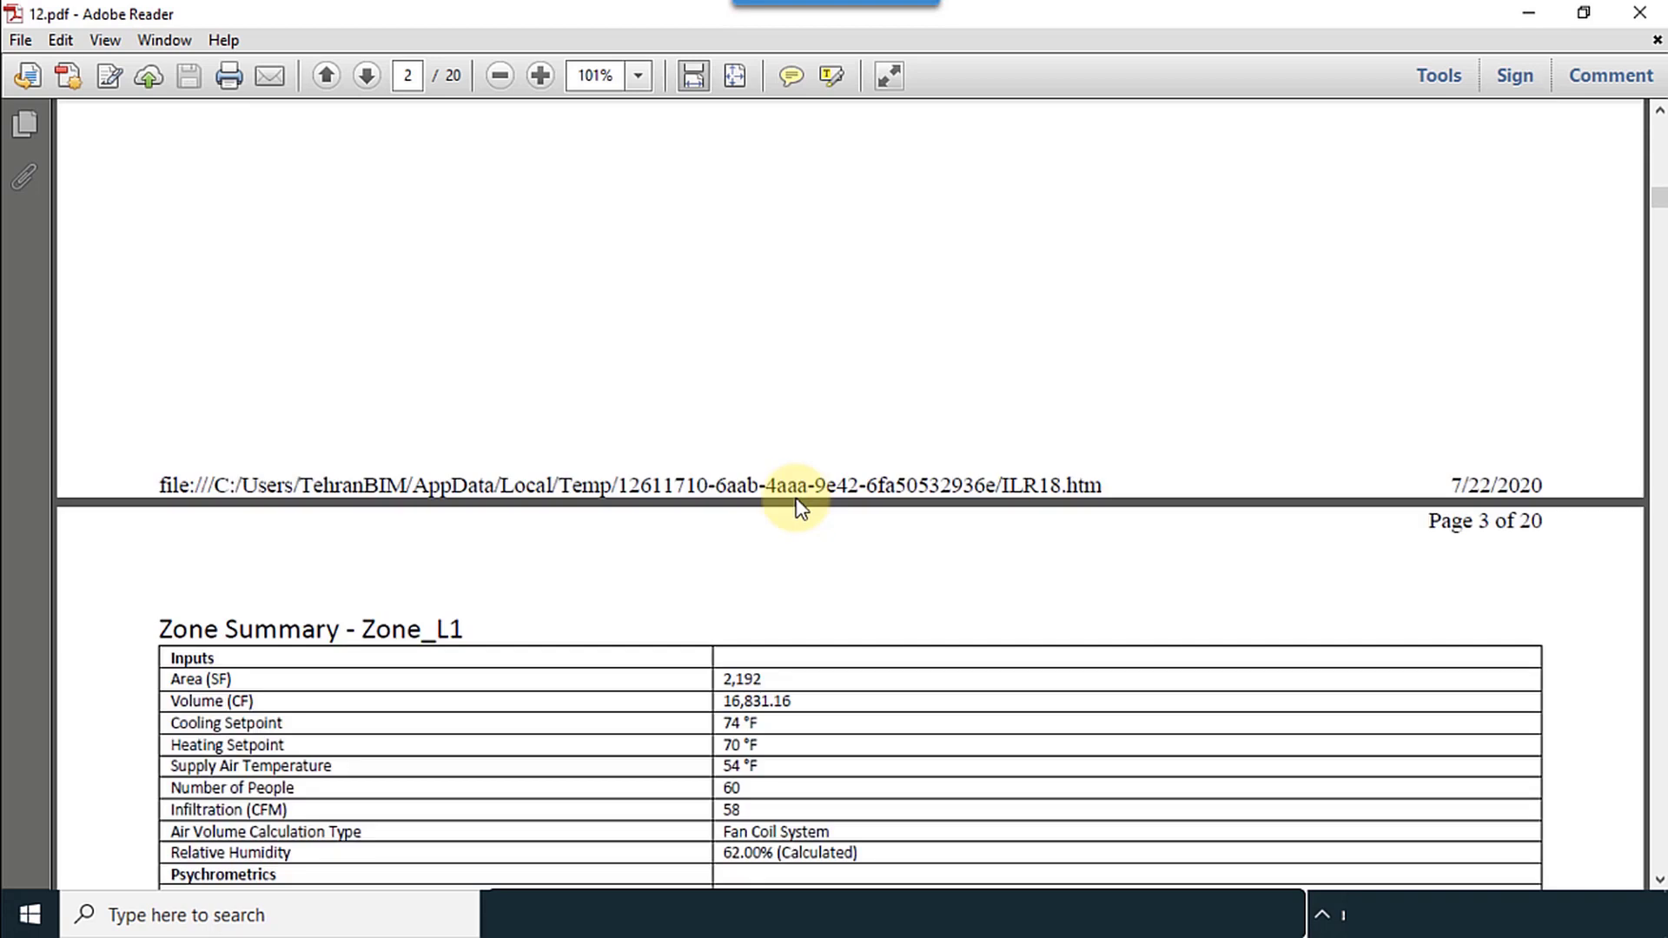
click(1638, 16)
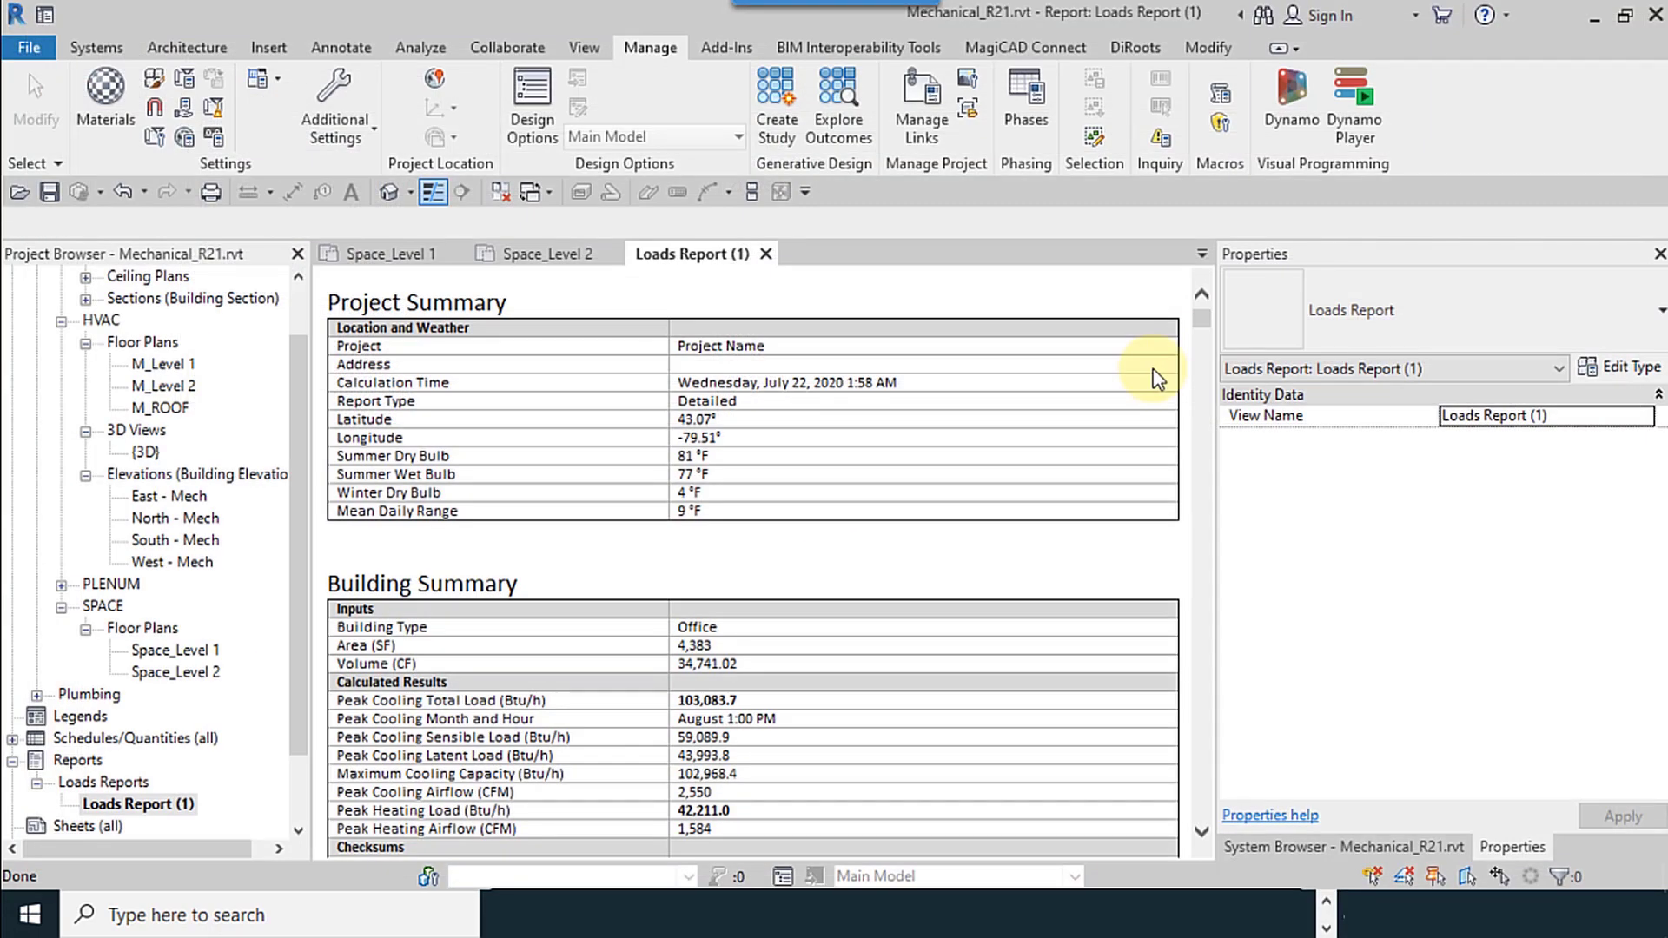